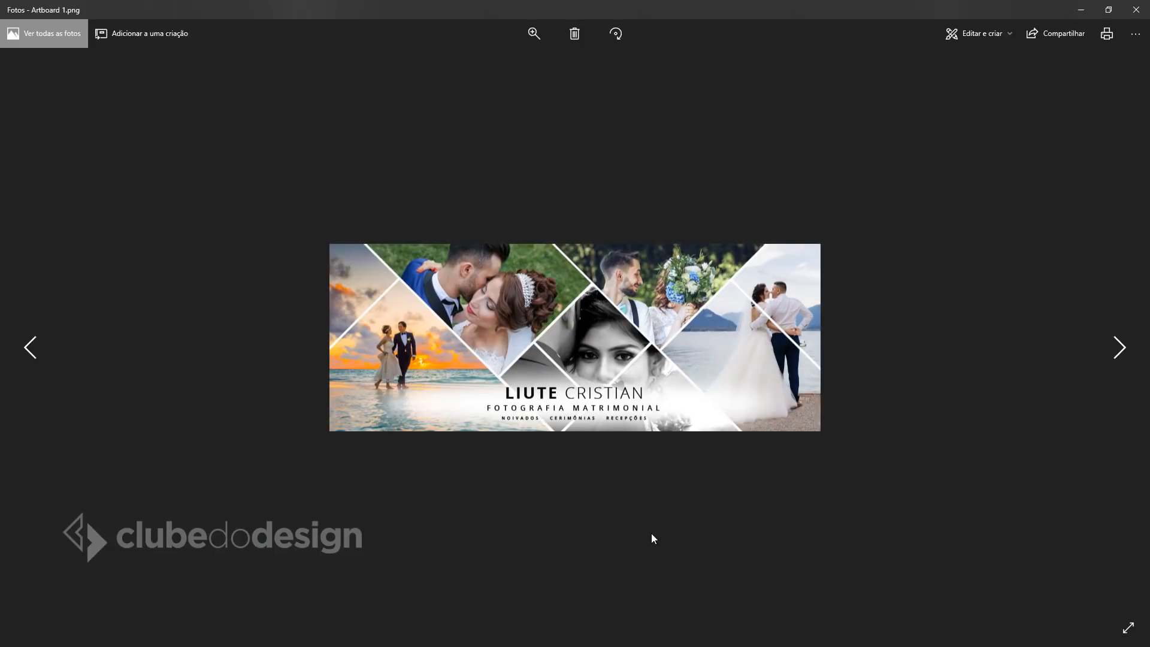
Leave the Photos viewer for the Criativo Blog Facebook page showing the wedding collage cover.
key("alt+Tab")
key("alt+Tab")
key("alt+Tab")
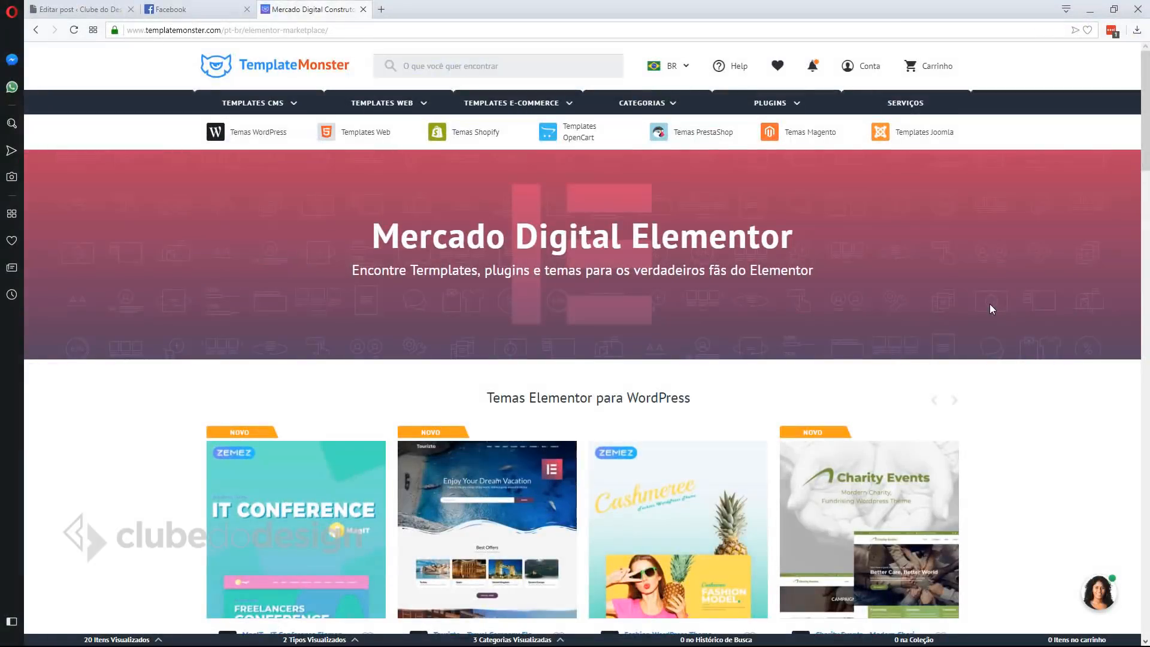
Preview the Vallees spa template demo from the Elementor marketplace, then open the Elementor plugins listing.
scroll(990, 306, "down", 10)
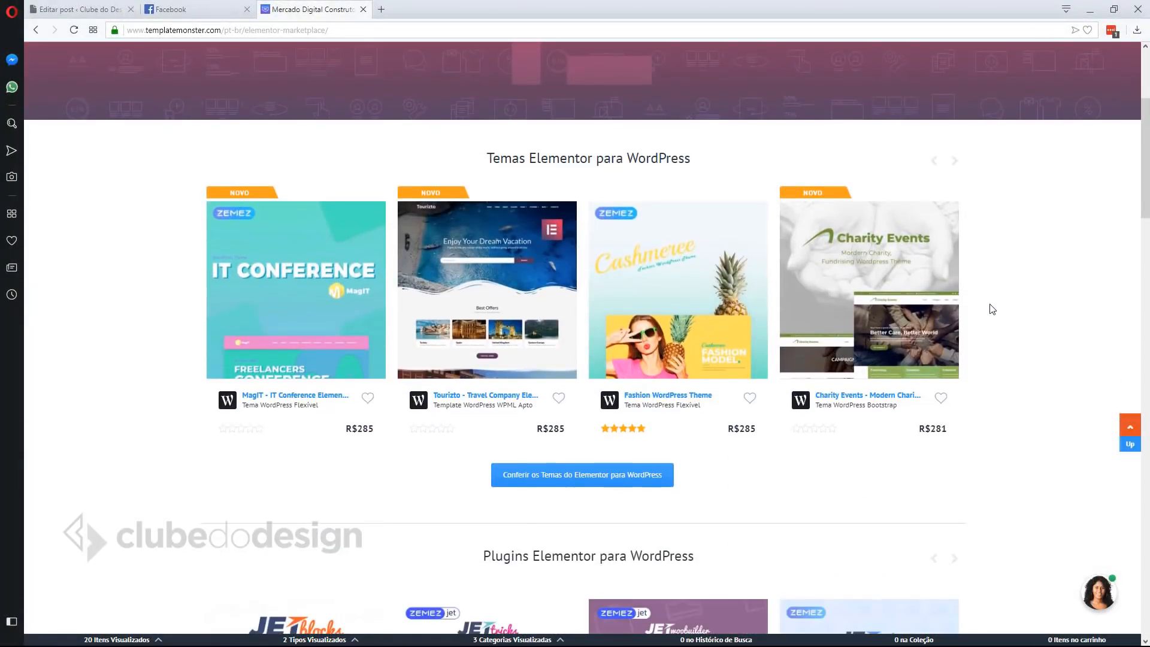
scroll(992, 309, "down", 7)
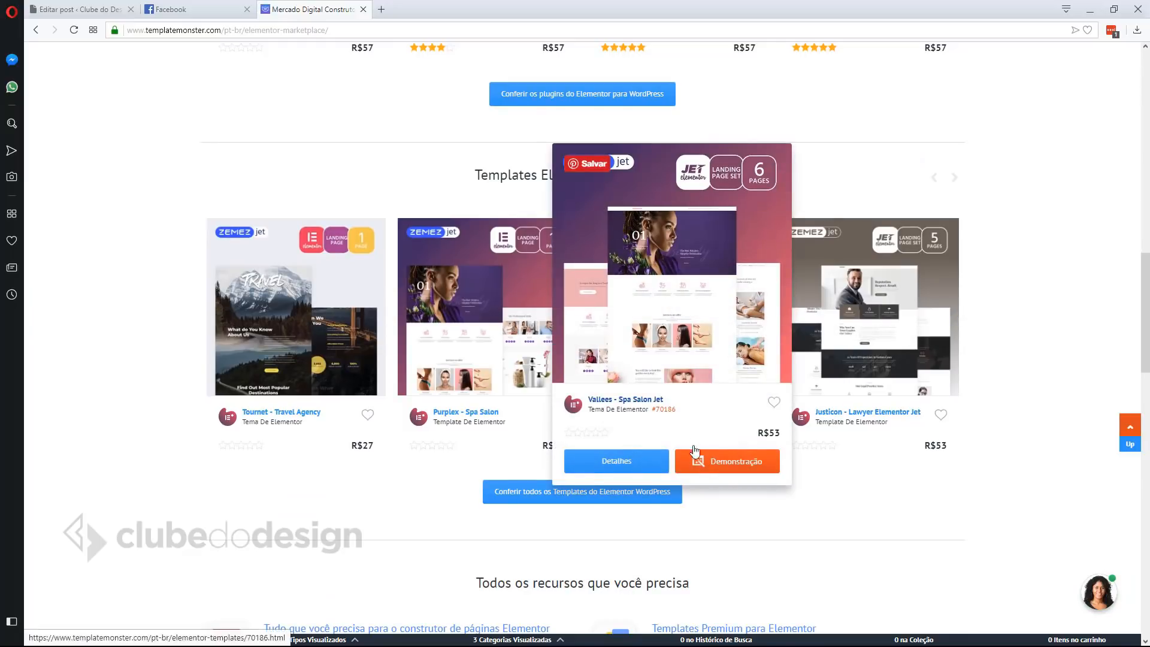
left_click(728, 464)
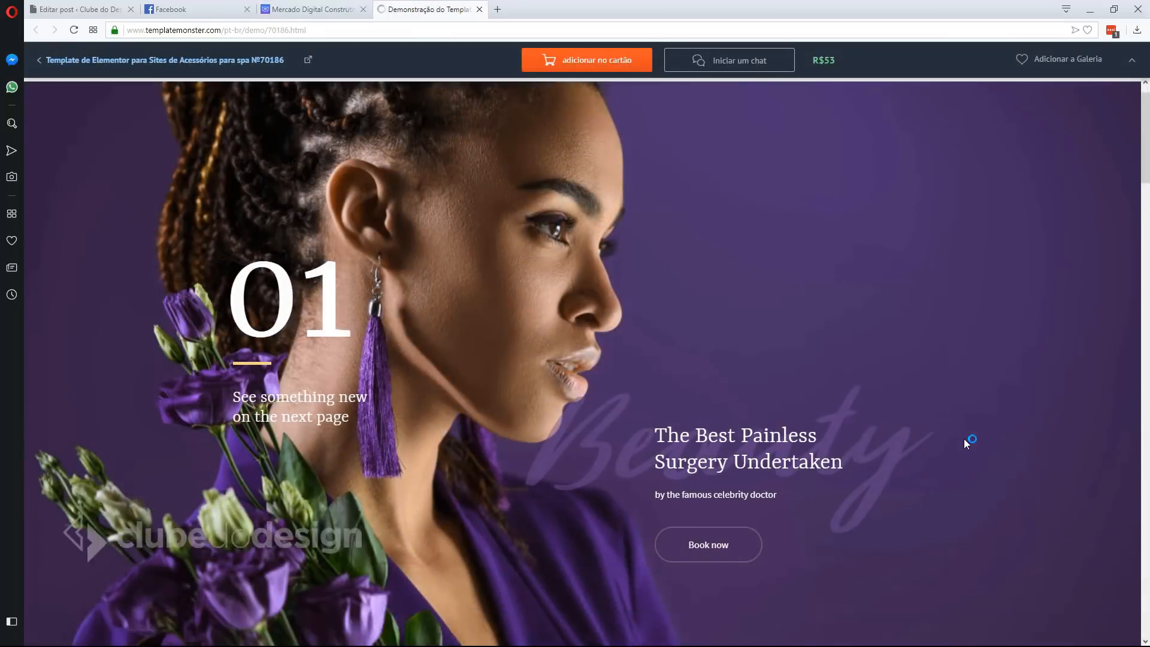
scroll(967, 442, "down", 6)
scroll(966, 442, "down", 5)
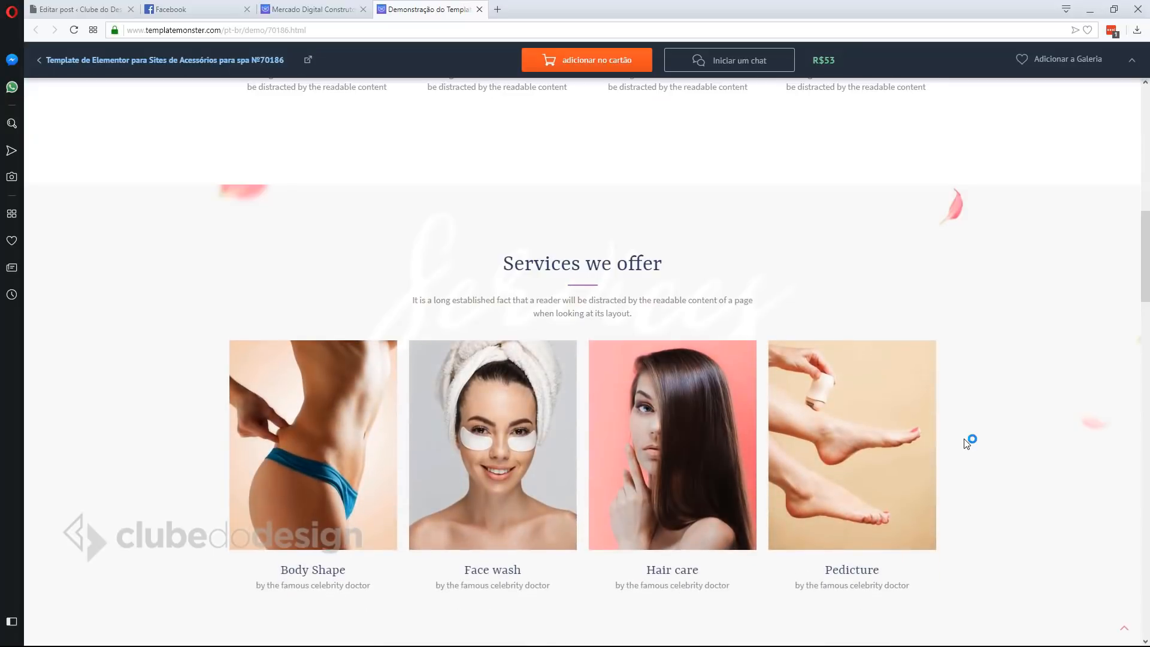
scroll(968, 441, "down", 5)
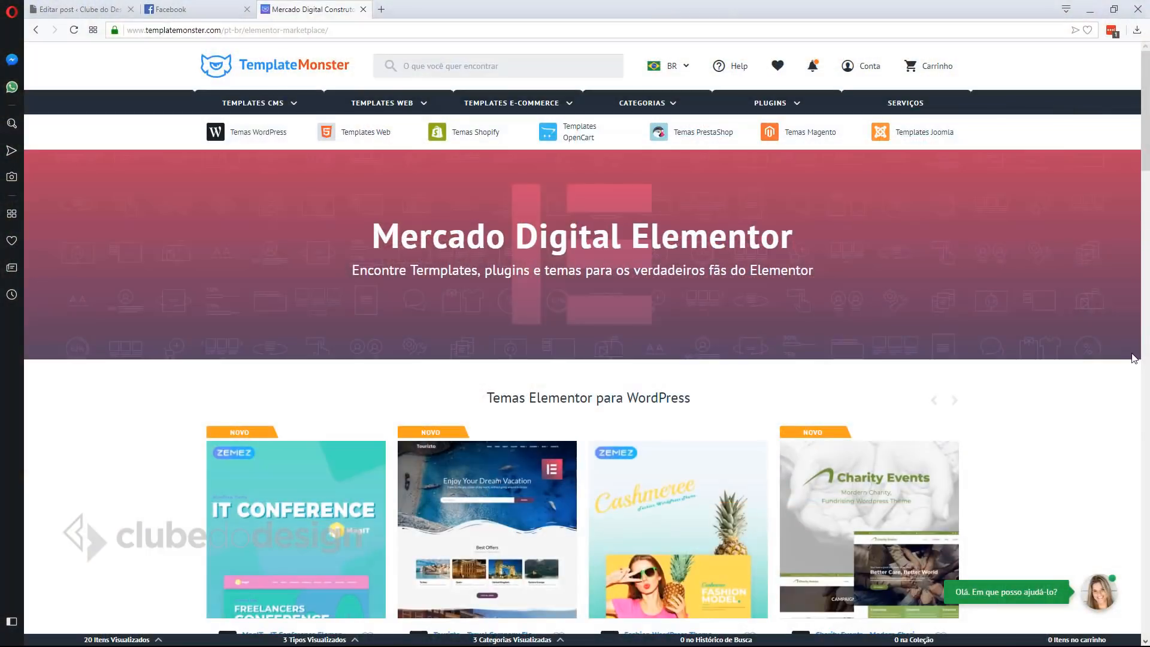
scroll(1019, 316, "down", 10)
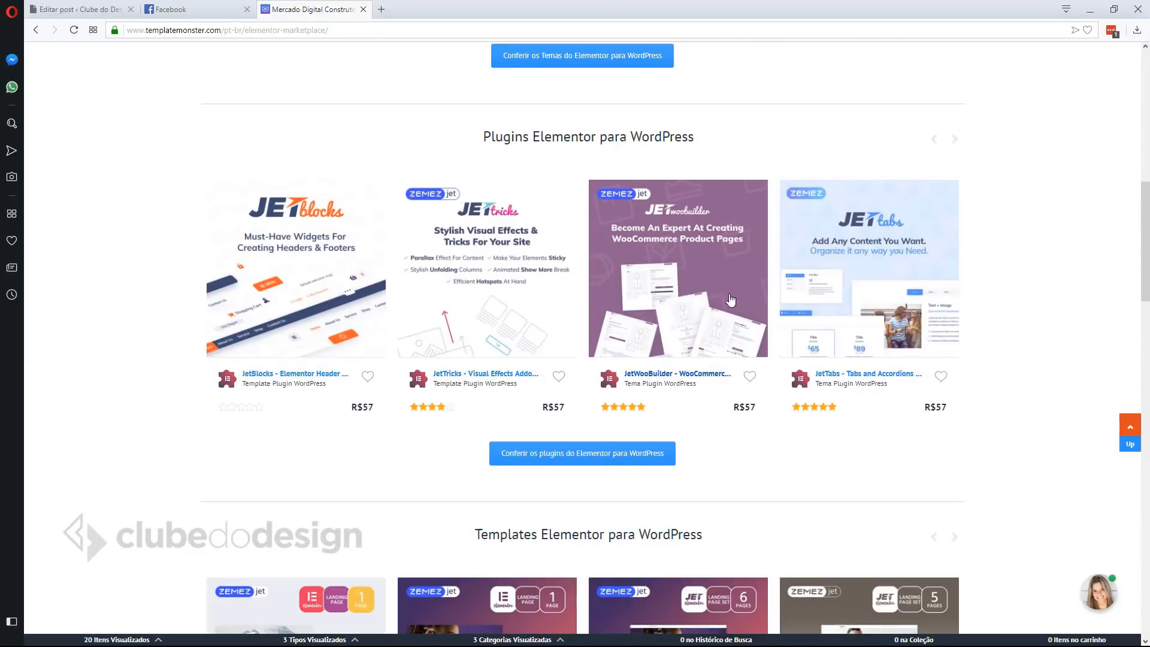
left_click(586, 454)
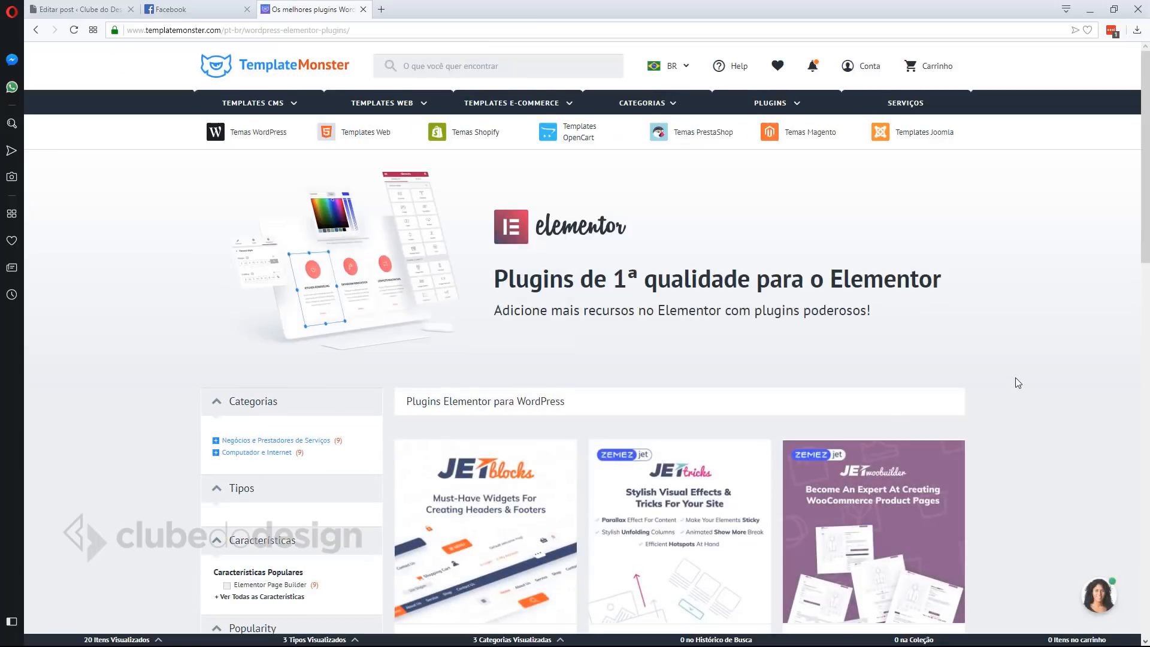
Browse the plugins page and flip through the EasyJet portfolio photos in the lightbox.
scroll(1018, 382, "down", 5)
scroll(1017, 382, "down", 10)
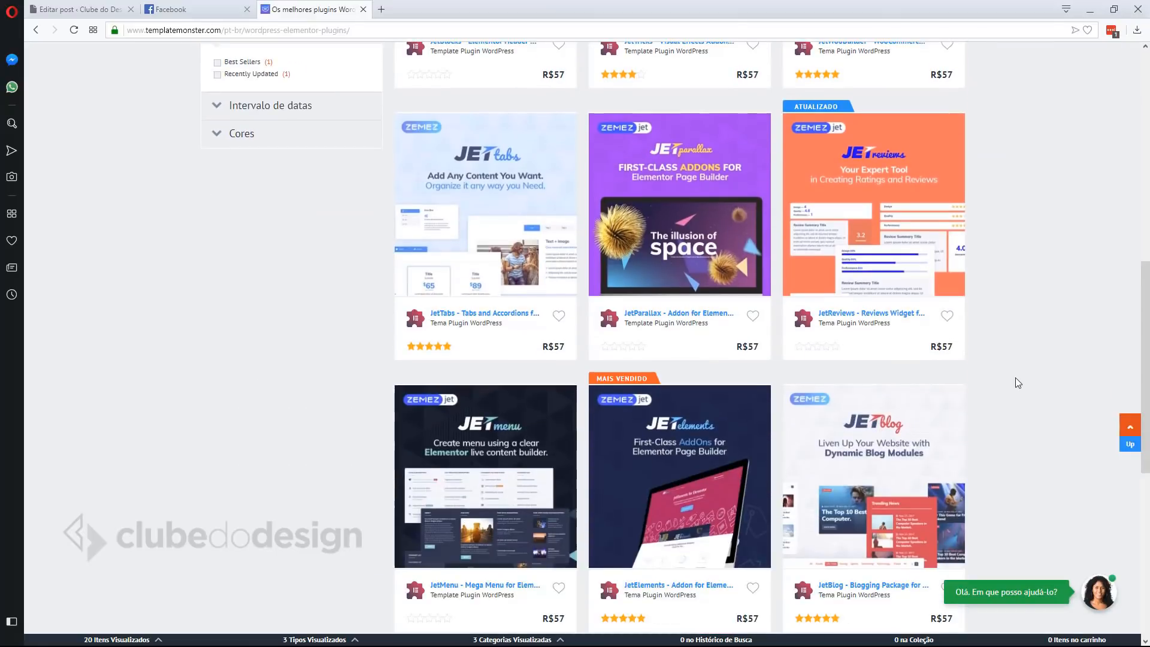
scroll(1016, 377, "up", 4)
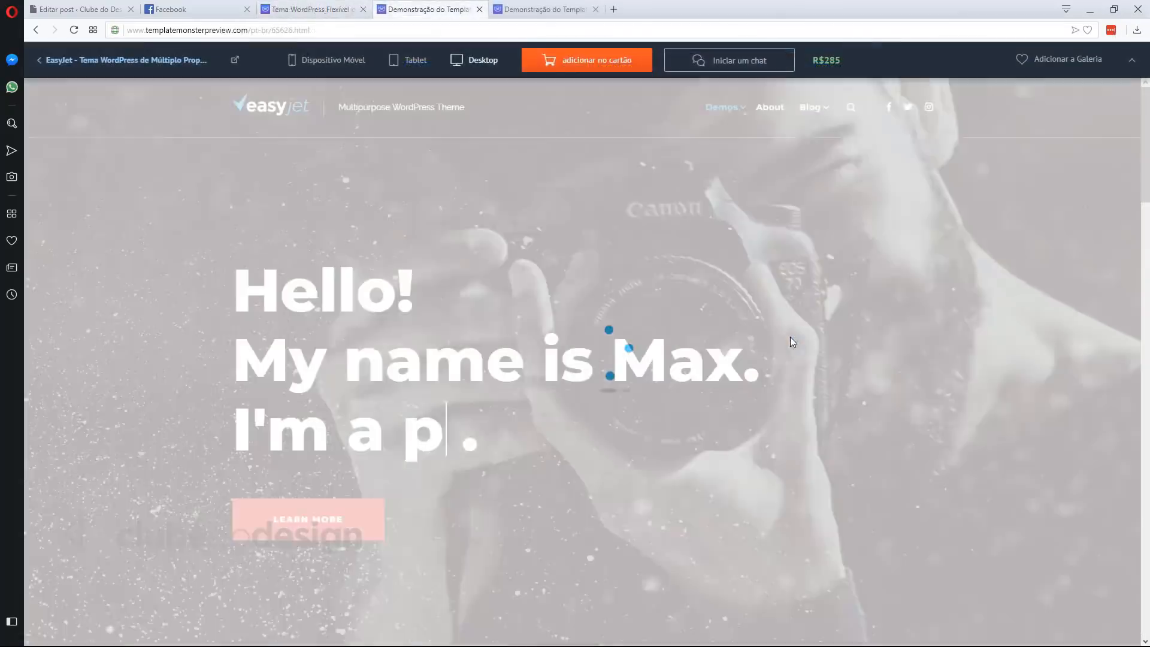
scroll(994, 353, "down", 15)
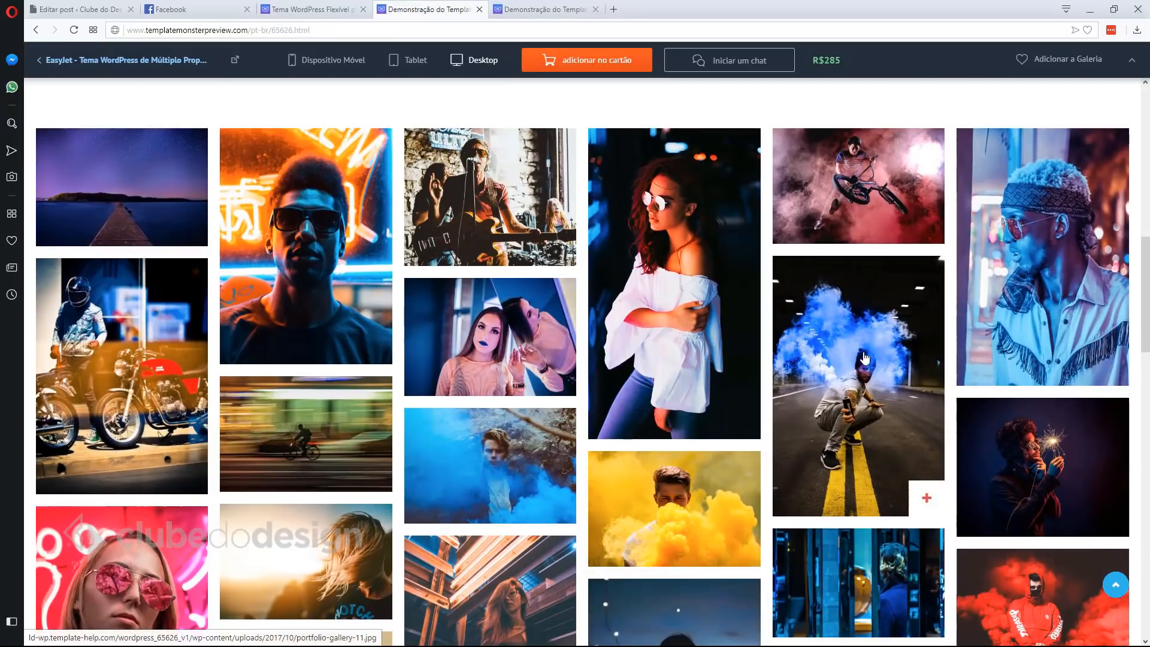
left_click(865, 358)
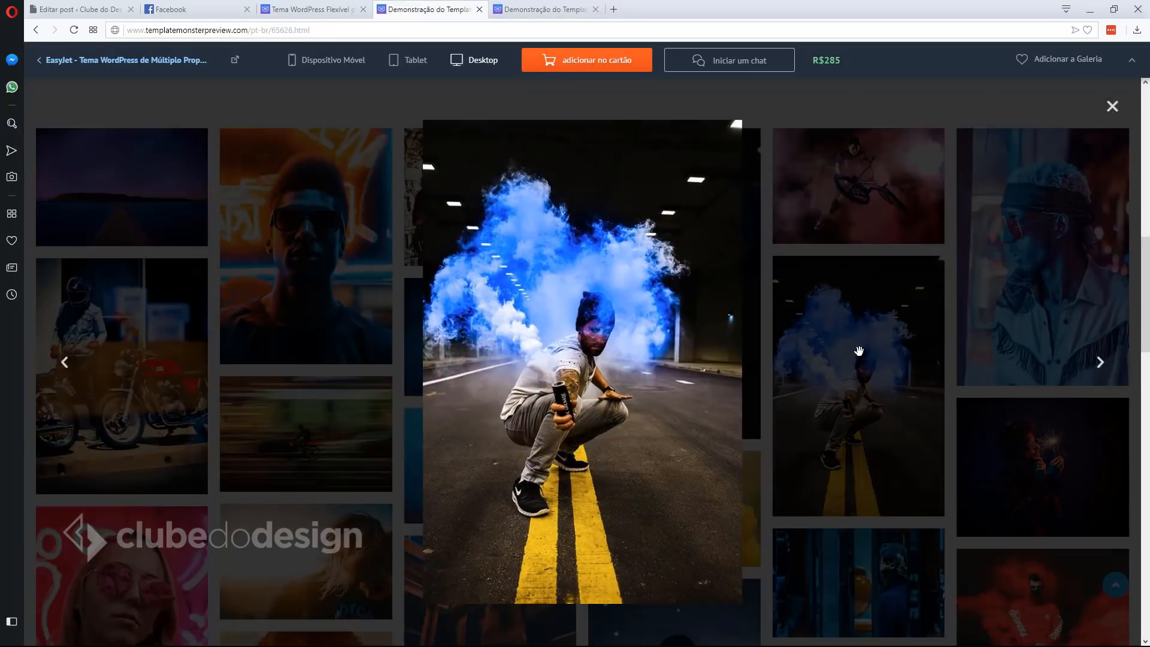
left_click(1100, 364)
left_click(1100, 364)
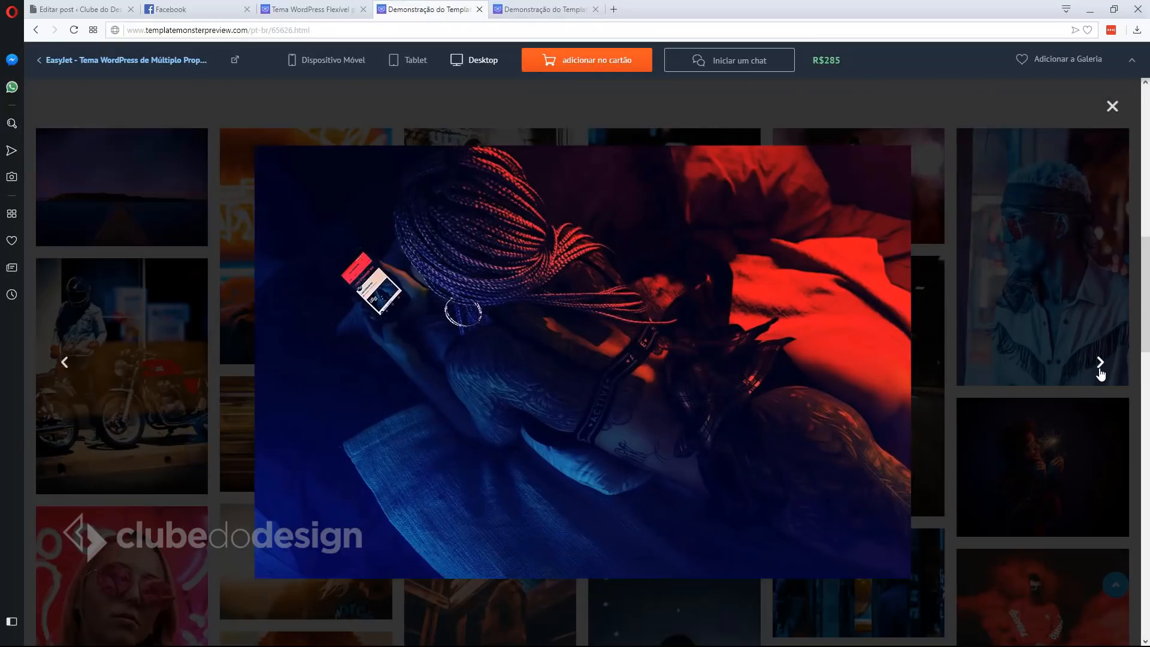
left_click(1099, 365)
left_click(1100, 366)
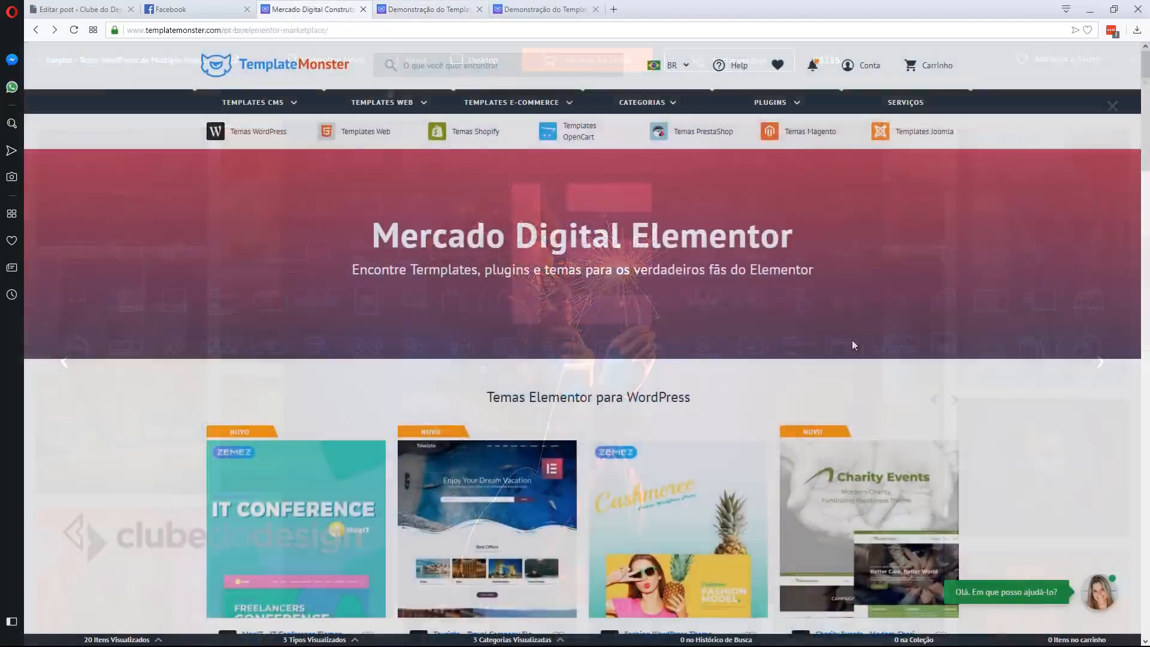
scroll(852, 339, "down", 10)
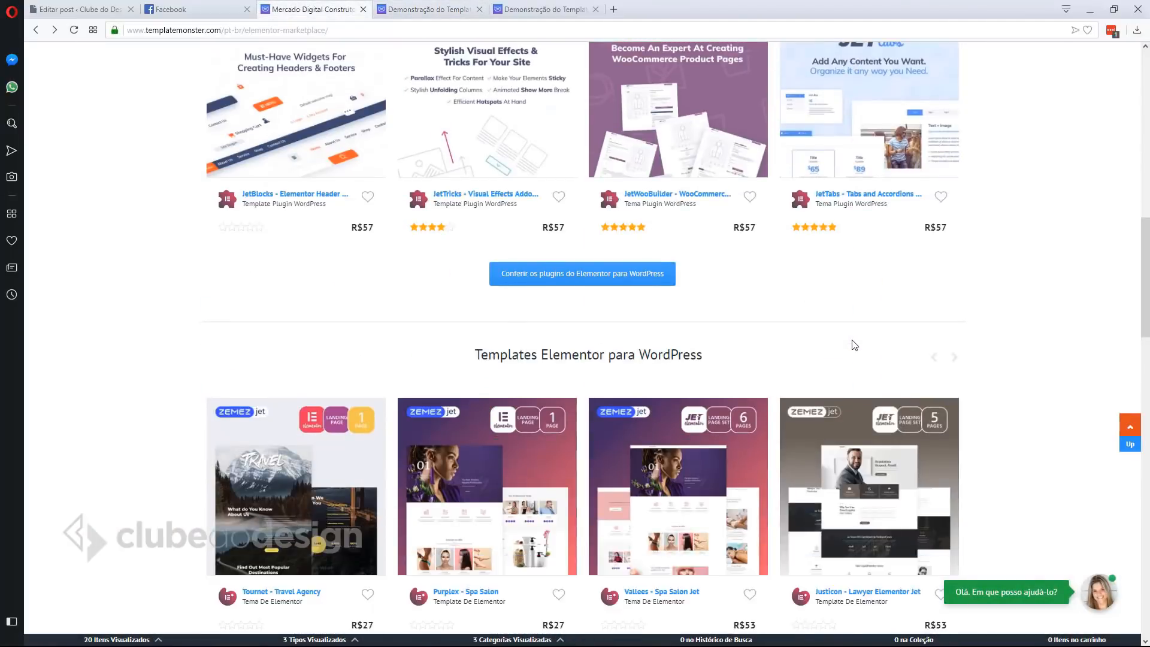
scroll(854, 346, "down", 15)
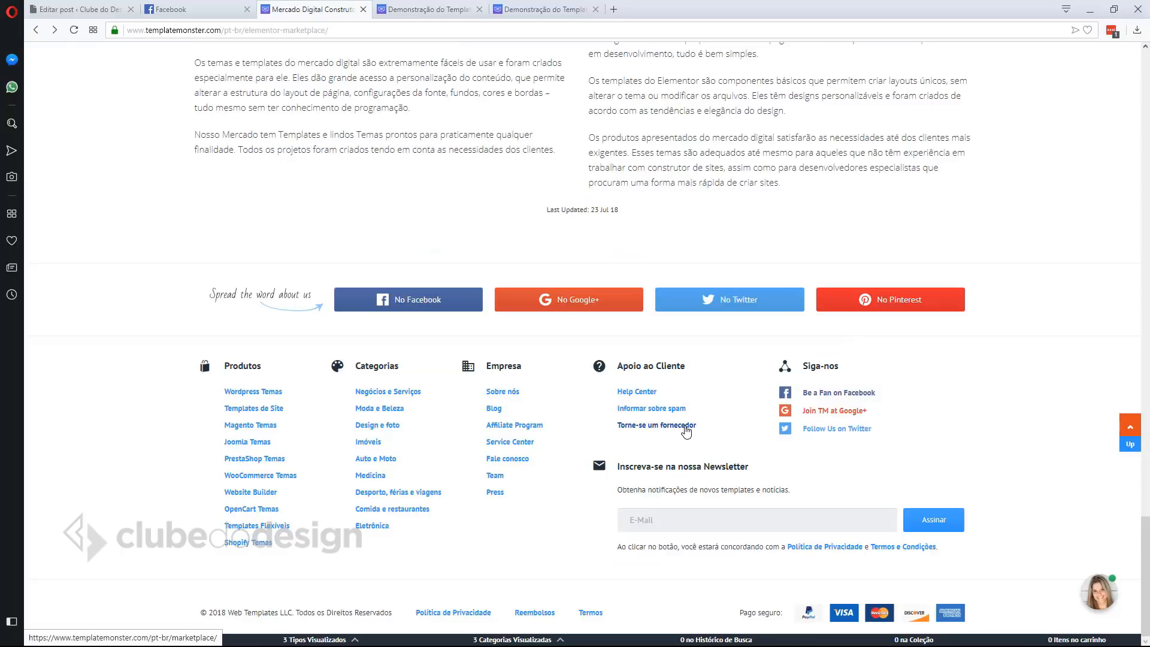
Register as a TemplateMonster vendor with an e-mail address and password, accepting the terms.
left_click(686, 427)
left_click(652, 349)
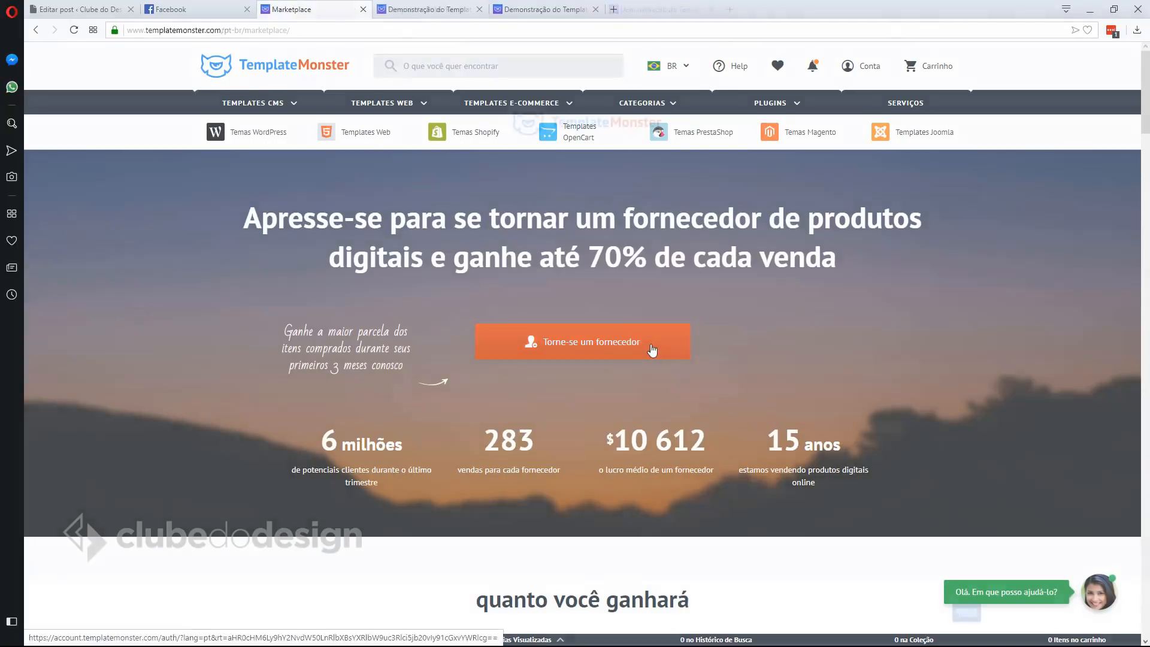
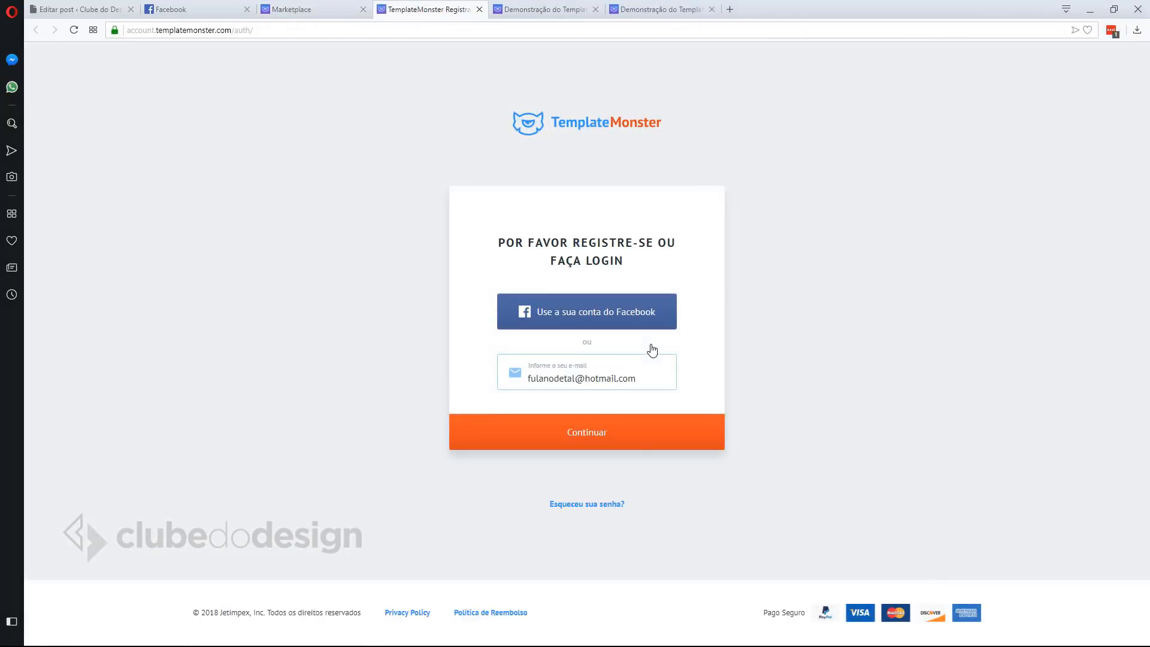
left_click(642, 434)
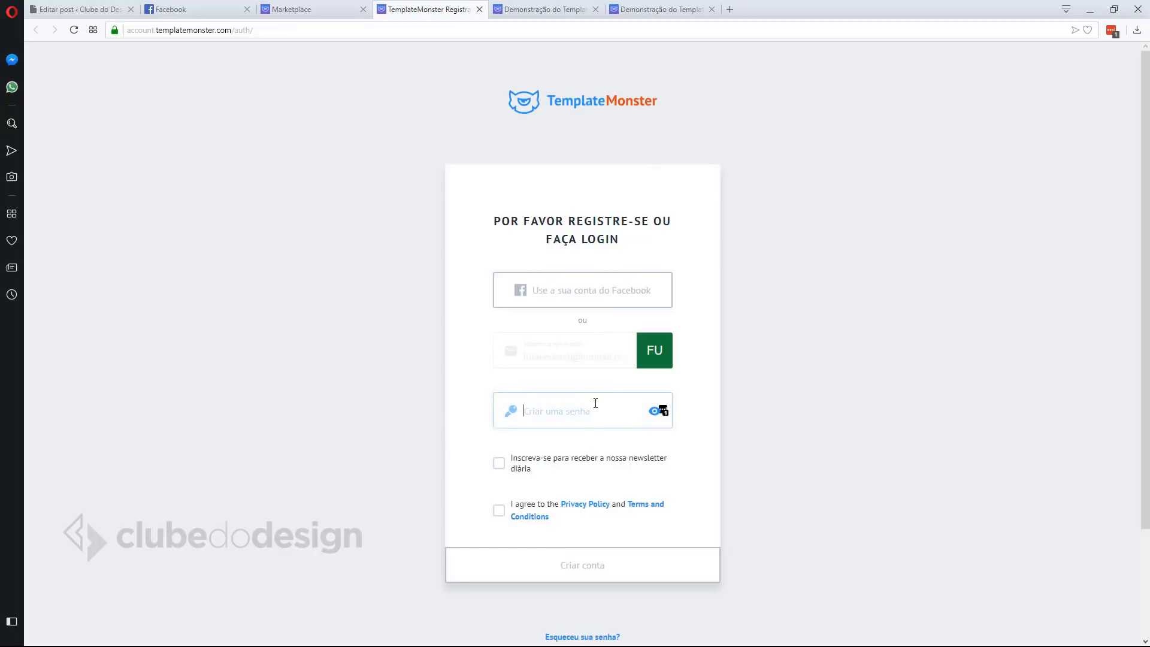
type("••••••")
left_click(499, 510)
left_click(606, 564)
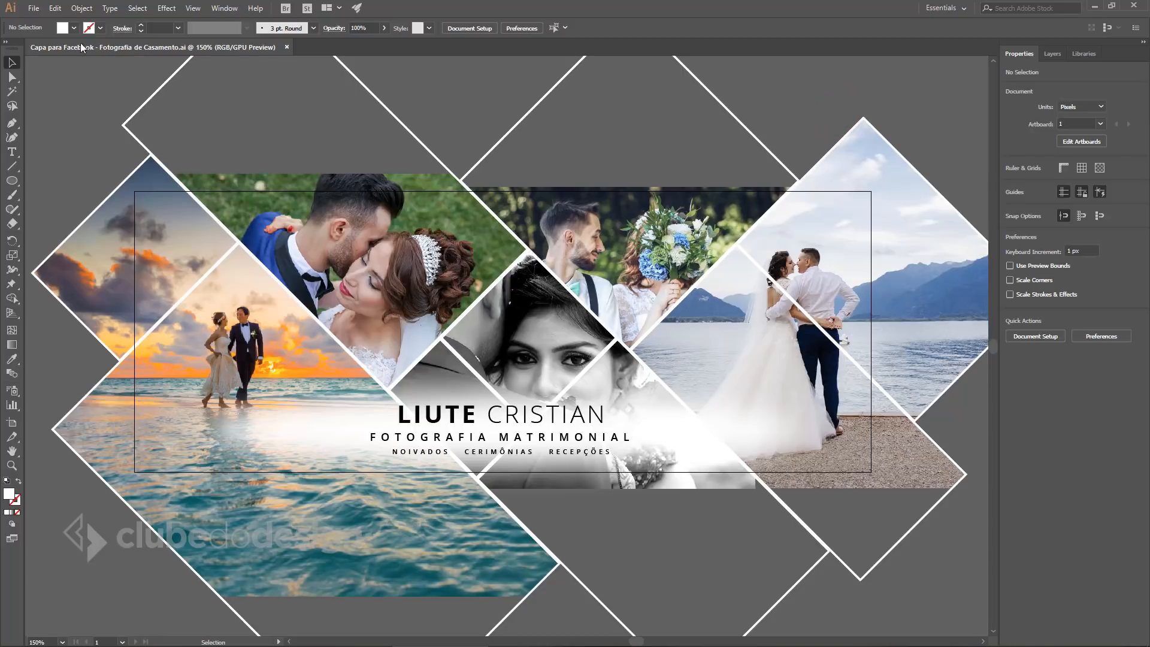
Bring up Illustrator's New Document setup with the 820 × 313 px custom size, then return to the browser.
left_click(34, 8)
left_click(53, 28)
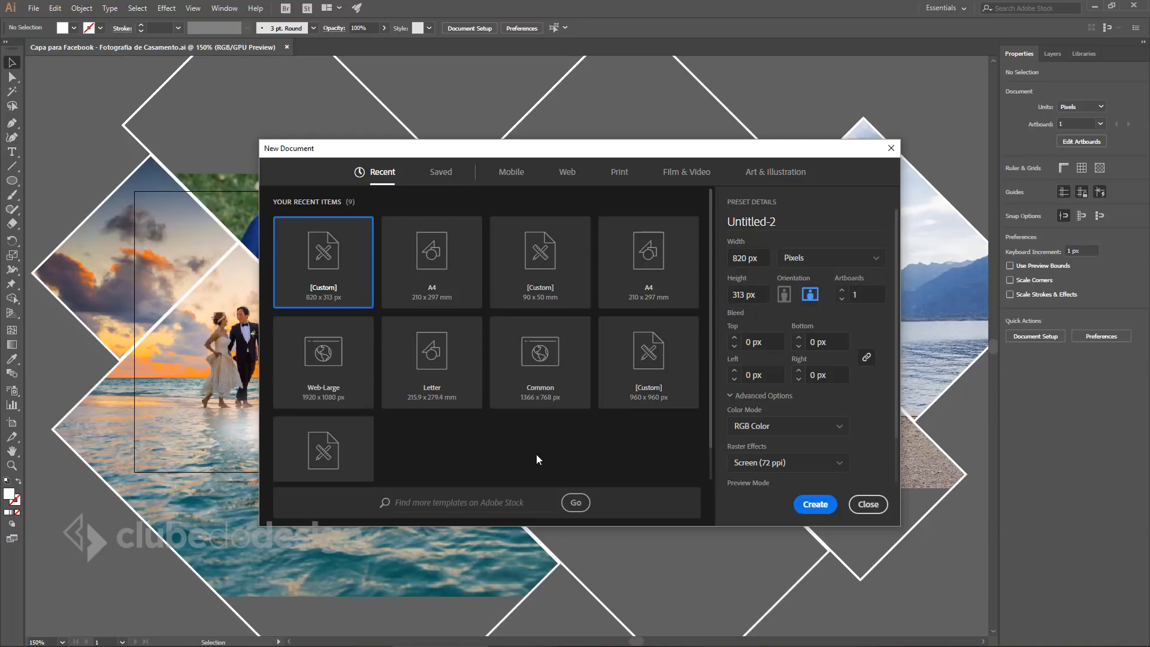
key("alt+Tab")
key("alt+Tab")
key("alt+Tab")
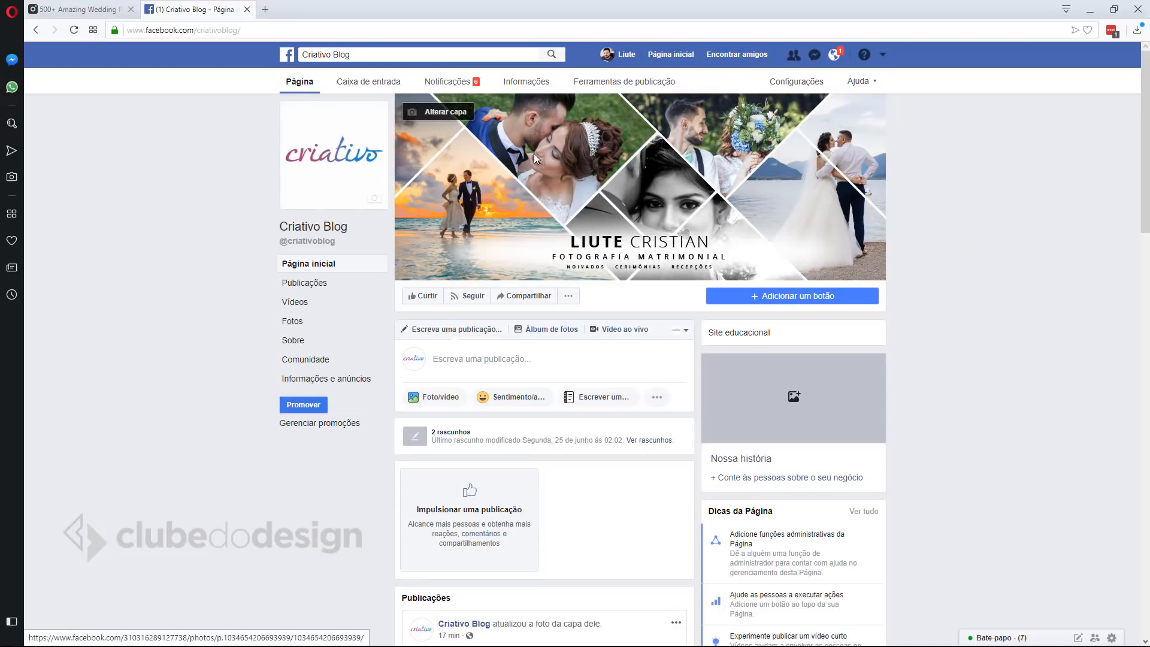
Inspect the Facebook cover image to confirm its 820 × 313 px size, then start a new Illustrator document.
right_click(599, 175)
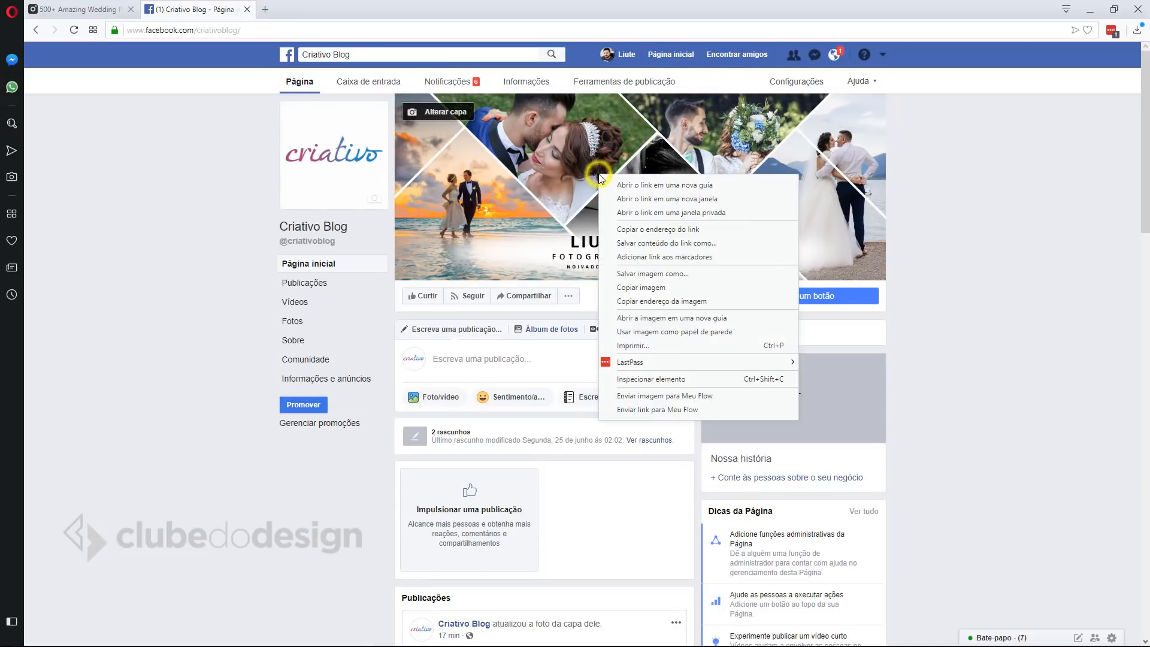
left_click(668, 380)
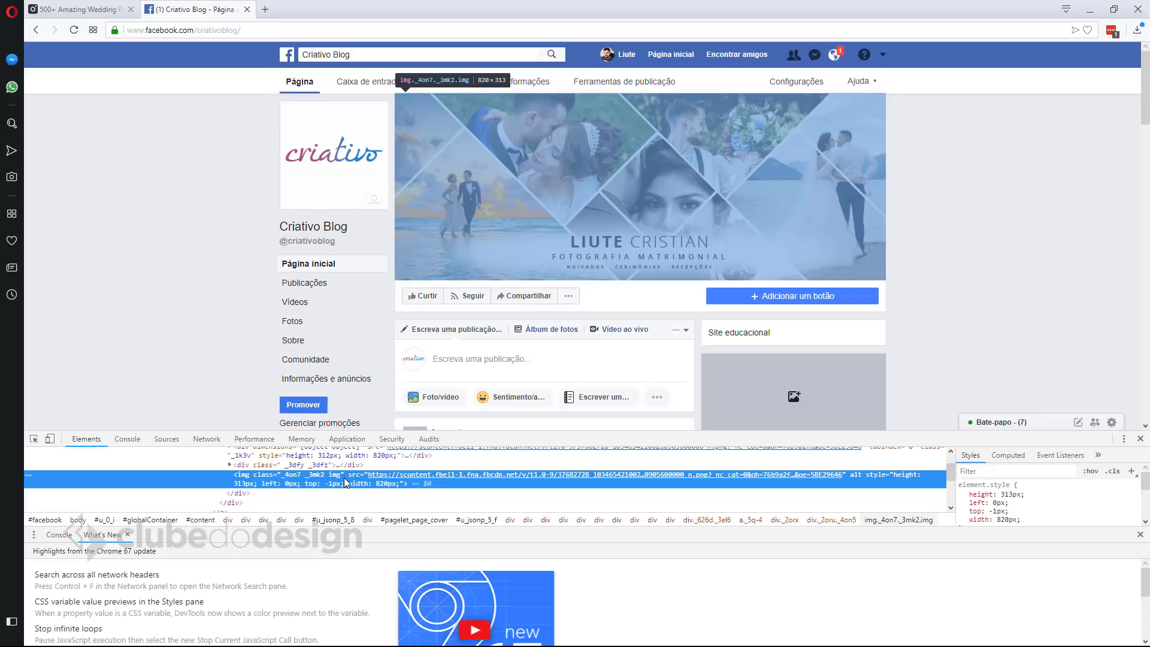
mouse_move(409, 478)
key("alt+Tab")
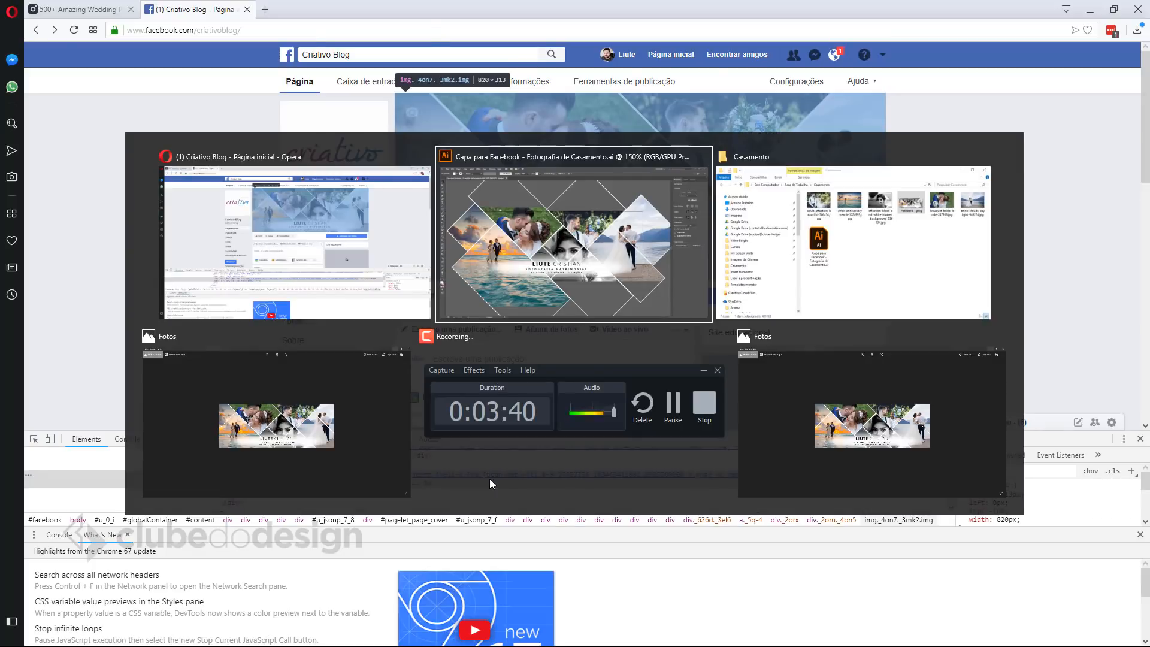
key("ctrl+n")
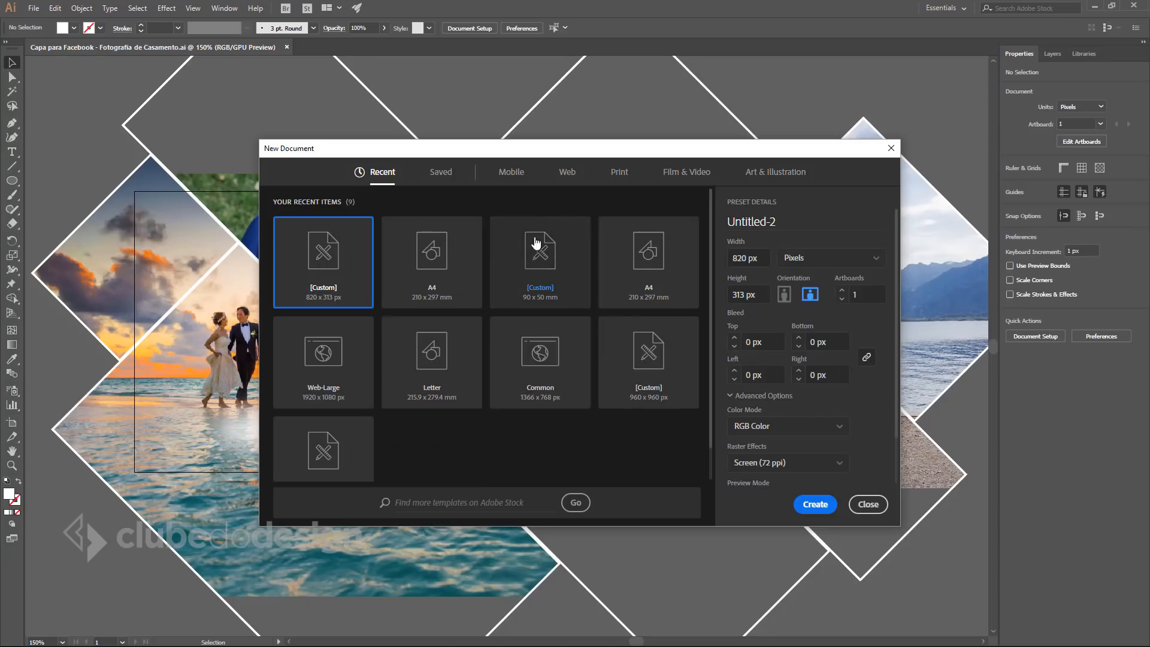
Pick the Web-Large 1920 × 1080 preset from the Web document presets.
left_click(567, 174)
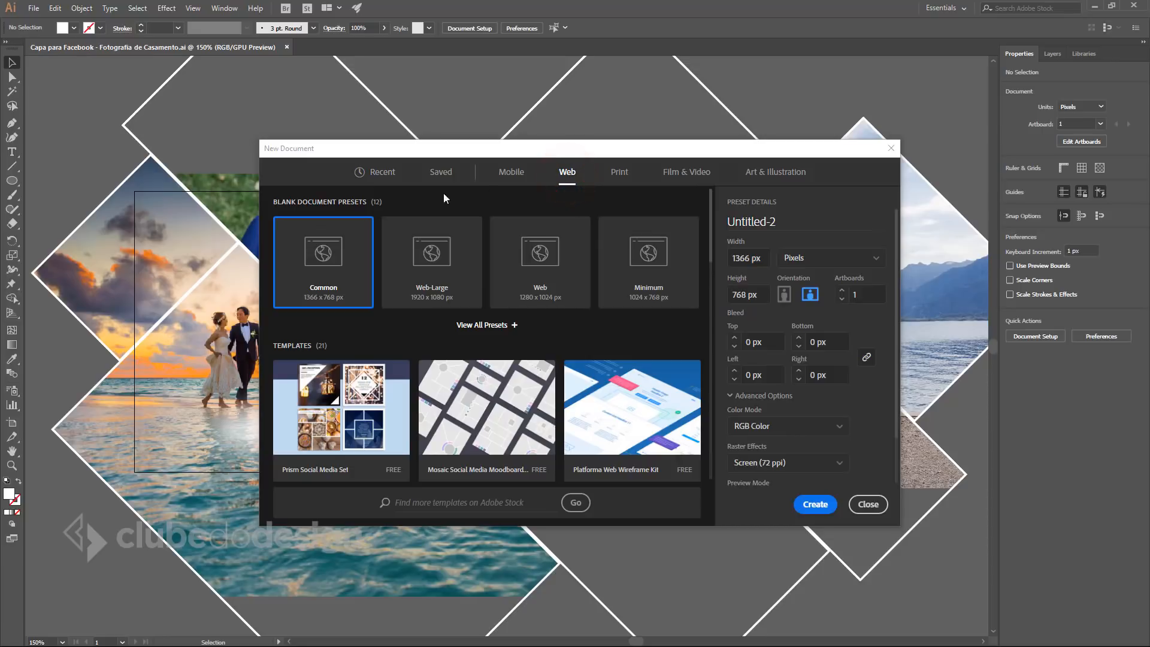
left_click(442, 249)
left_click(534, 242)
left_click(644, 251)
left_click(532, 249)
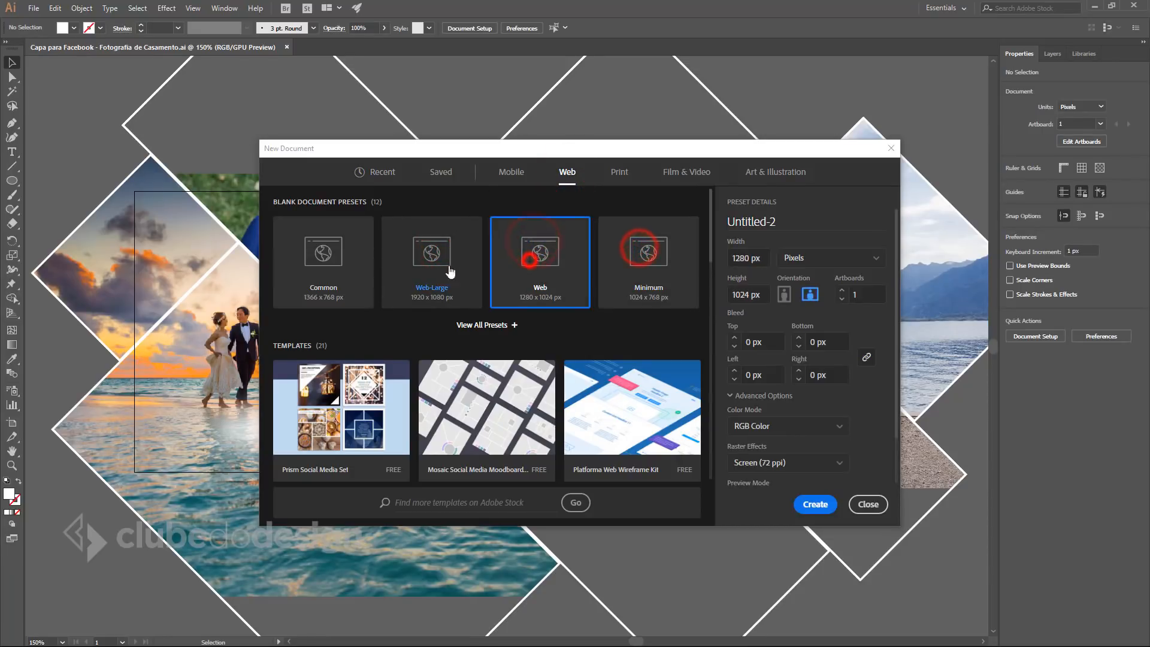
left_click(424, 249)
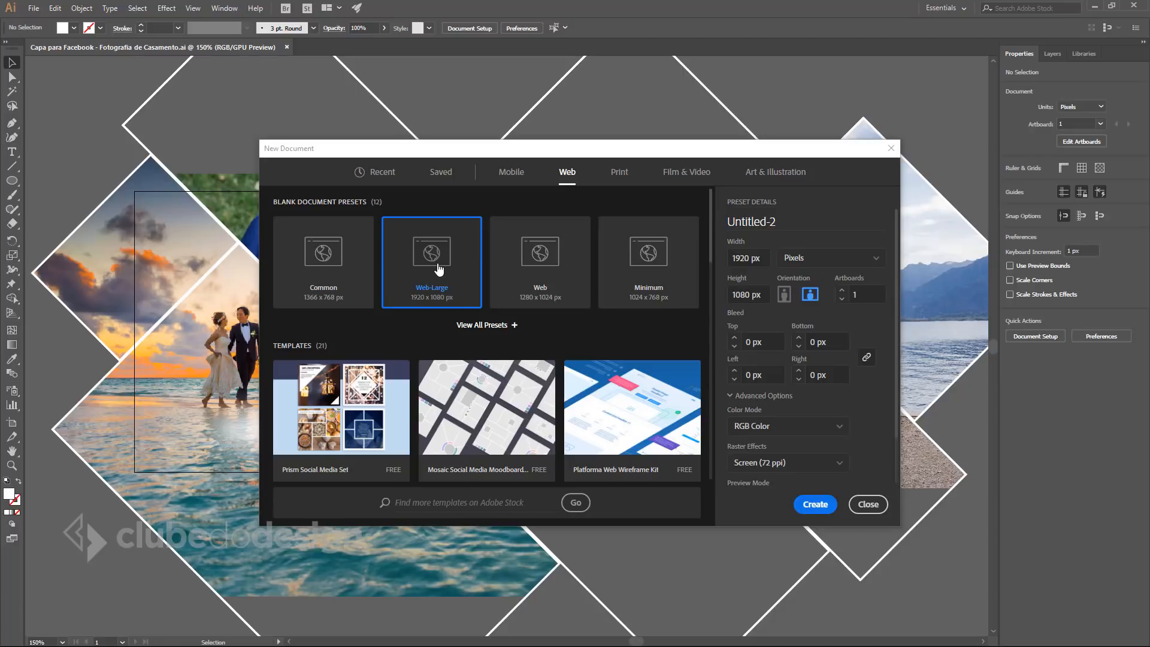
Set the canvas size to 820 × 313 px in landscape orientation.
left_click(764, 260)
type("820")
left_click(765, 296)
type("313")
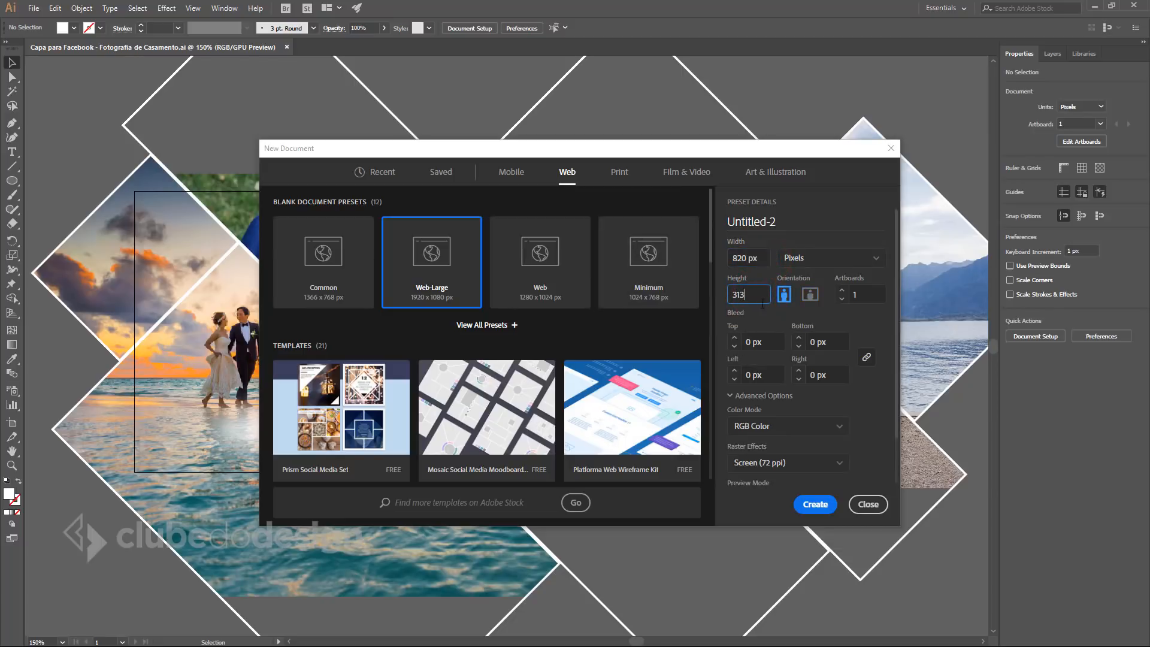
left_click(810, 293)
scroll(851, 314, "down", 2)
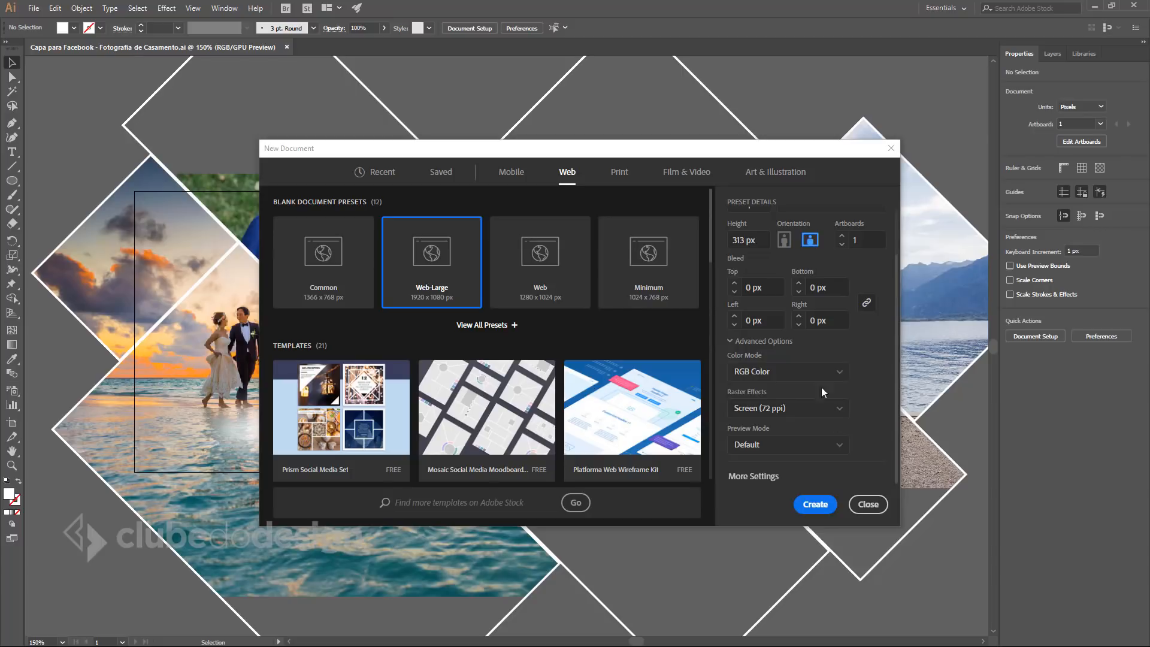
Keep raster effects at Screen (72 ppi) and create the 820 × 313 px Untitled-2 document.
left_click(841, 410)
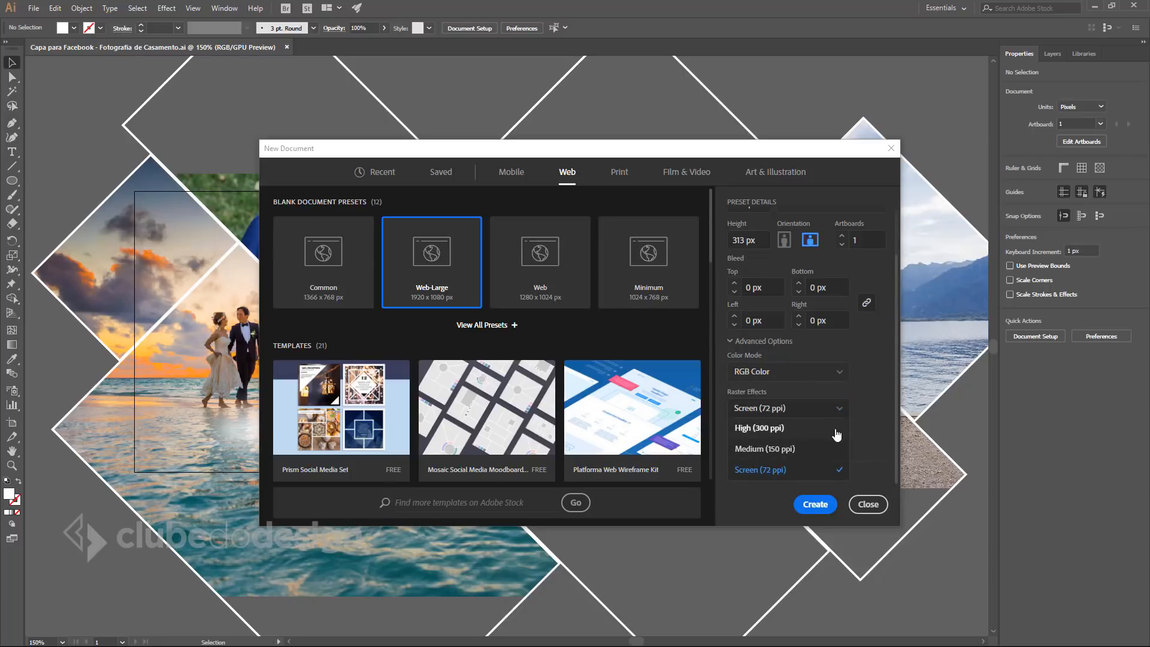
left_click(783, 470)
left_click(876, 384)
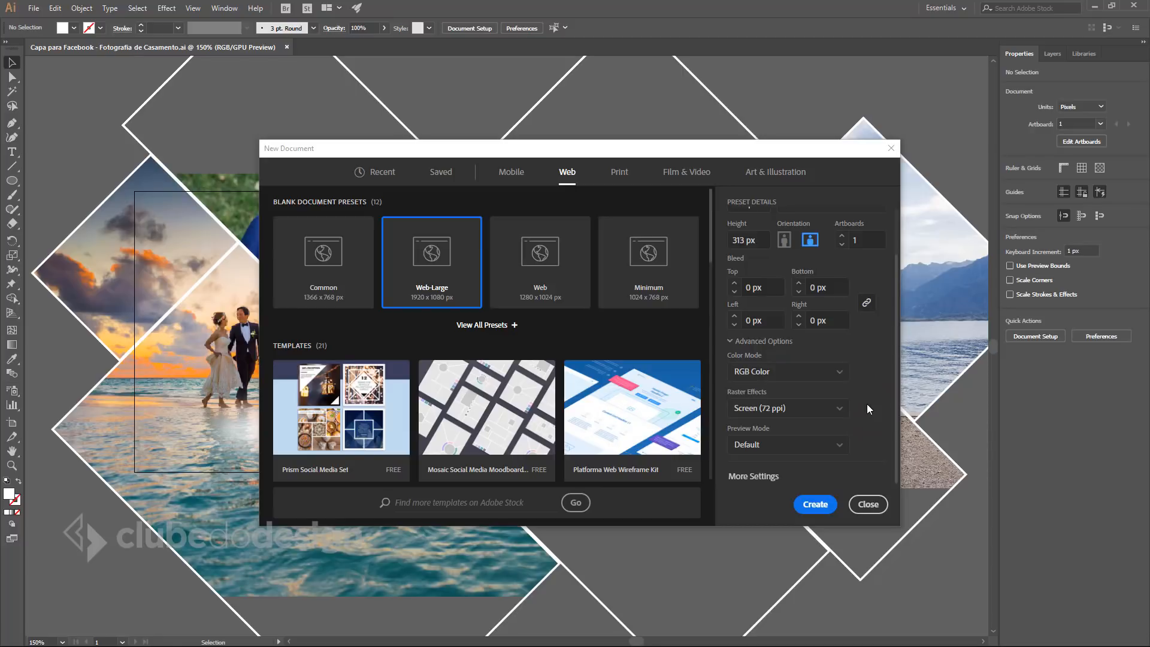
left_click(830, 408)
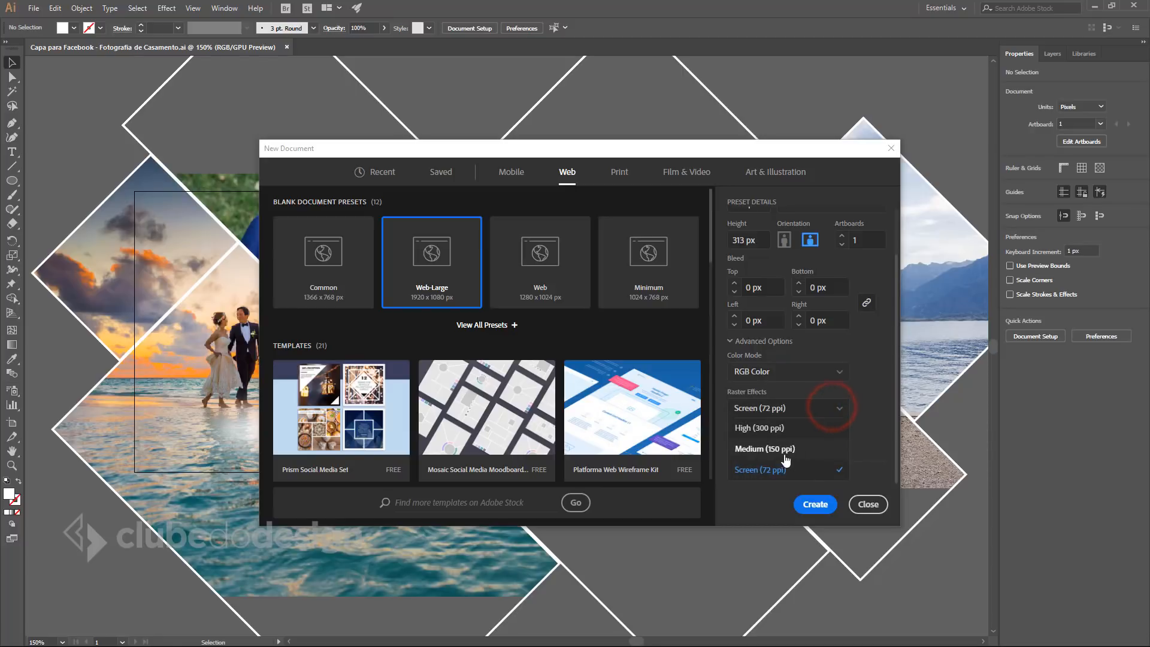
left_click(872, 384)
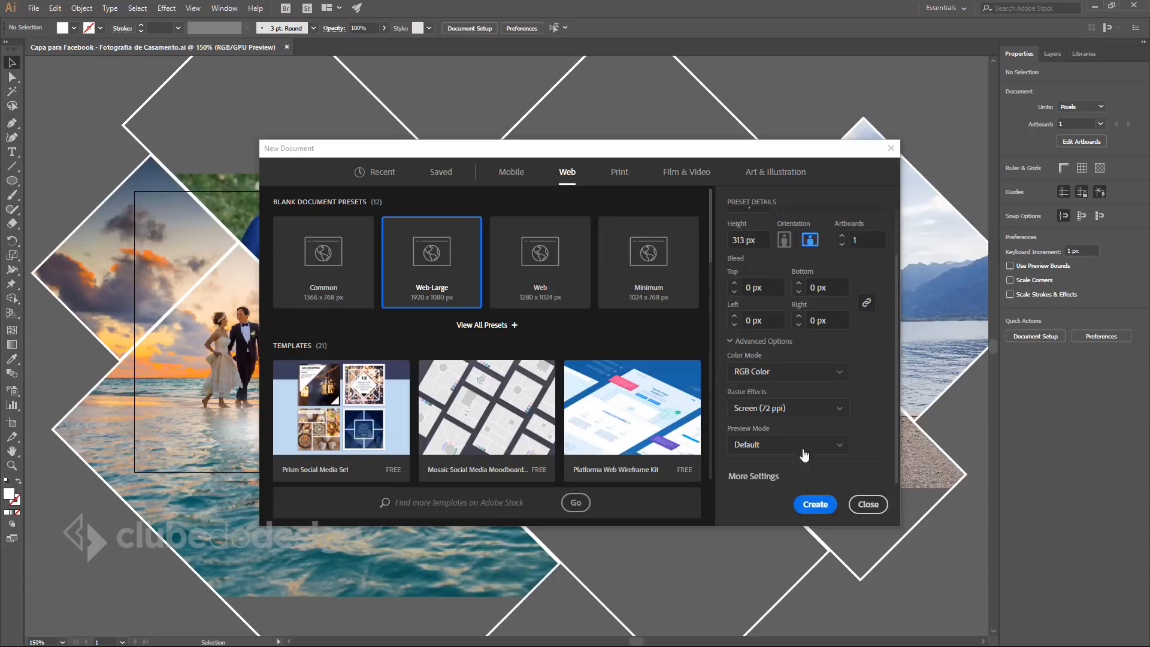
left_click(817, 506)
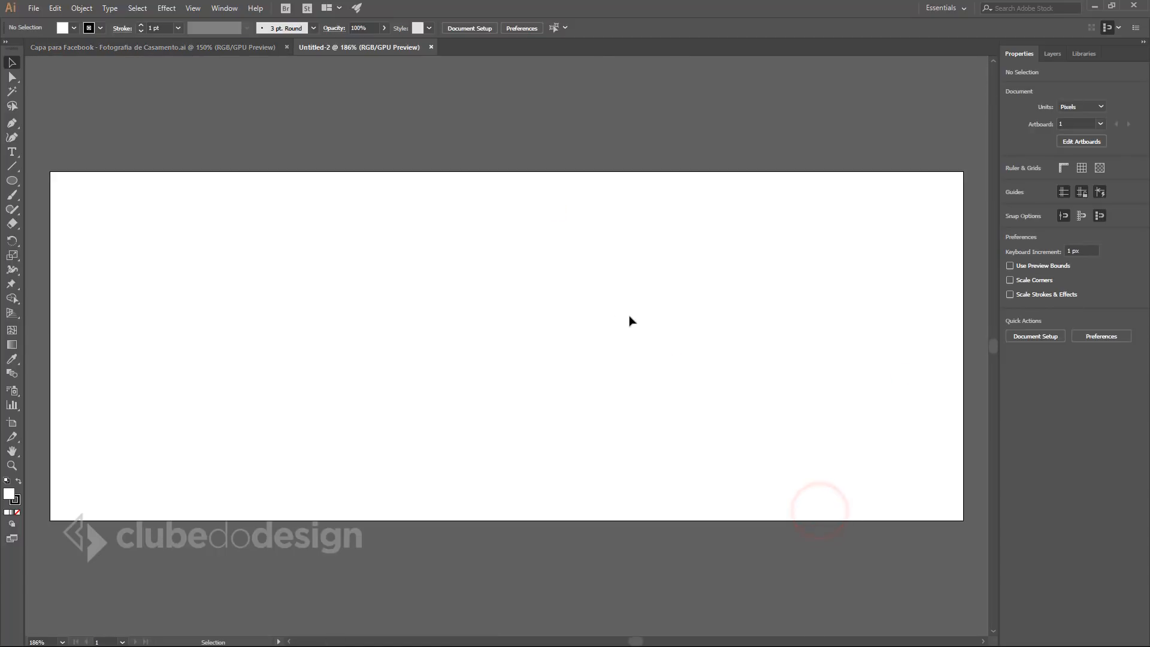
Select the Rectangle tool and float the Capa para Facebook document in its own window.
left_click(611, 303)
left_click(16, 182)
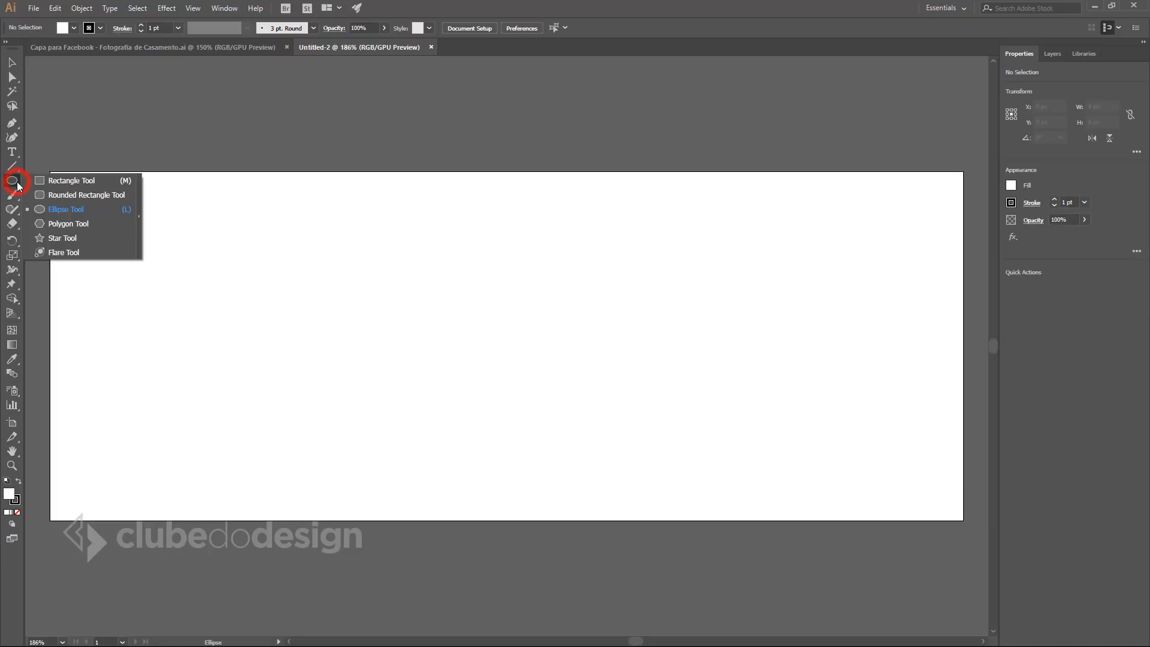
left_click(72, 180)
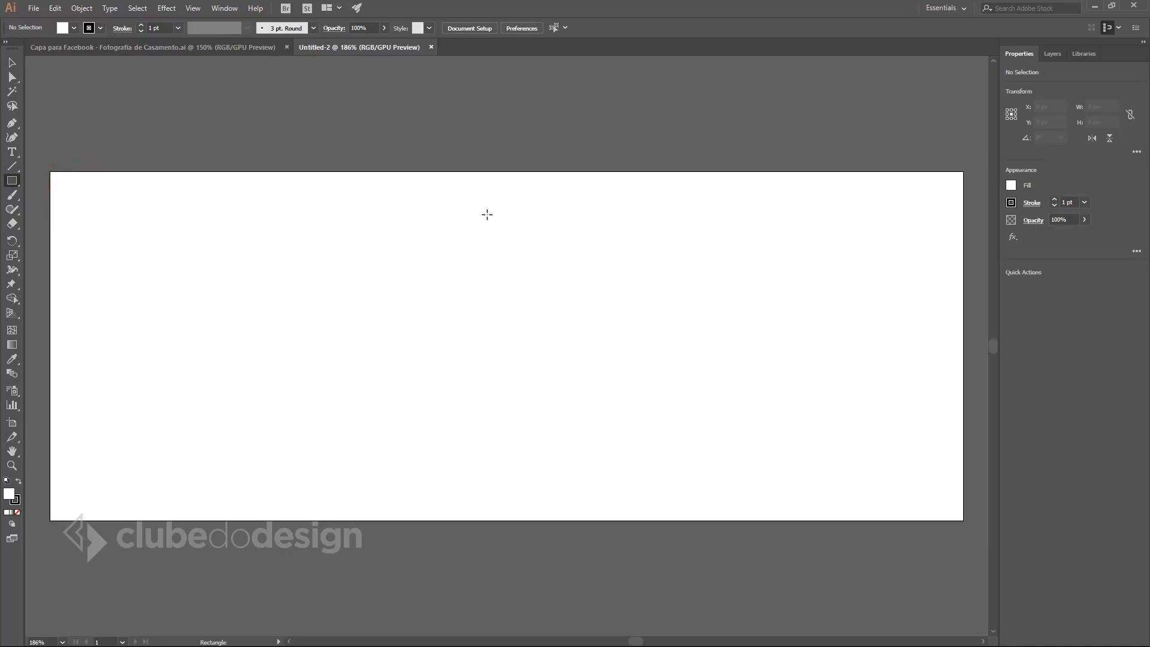
left_click(238, 48)
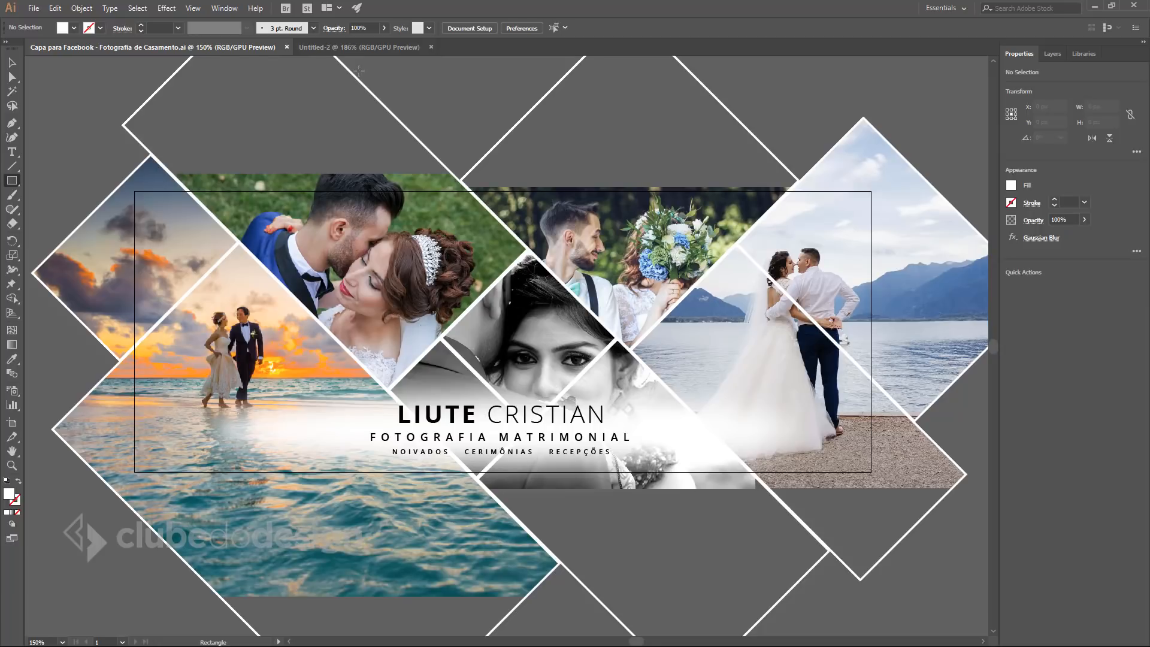
left_click_drag(229, 51, 0, 64)
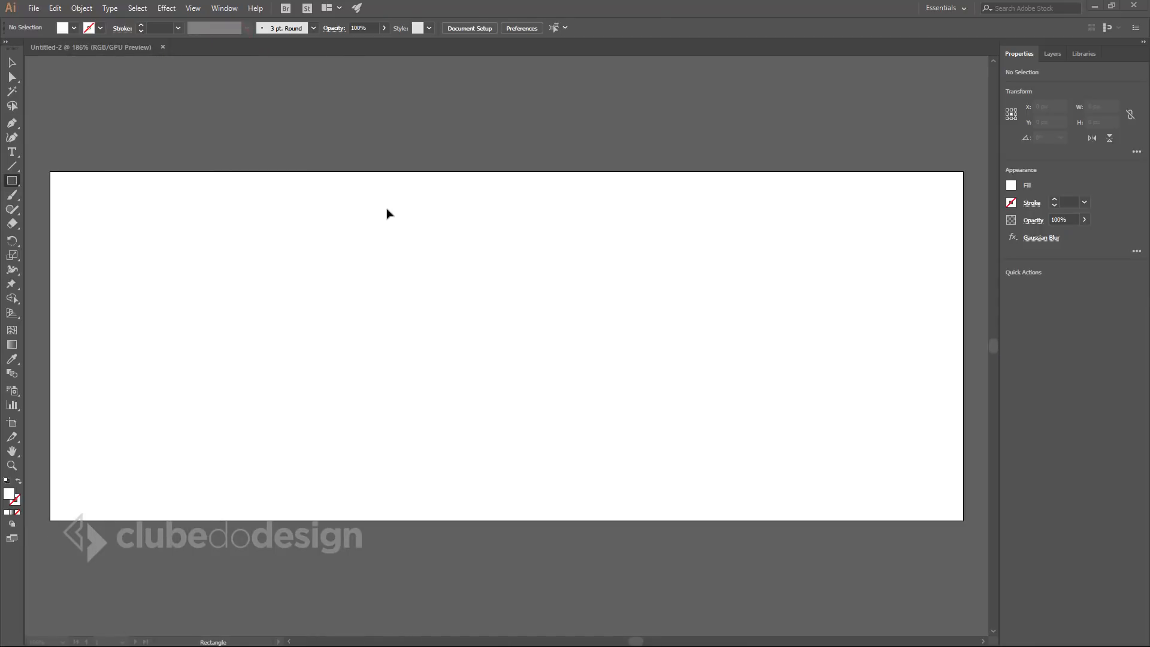
left_click(333, 102)
left_click(12, 180)
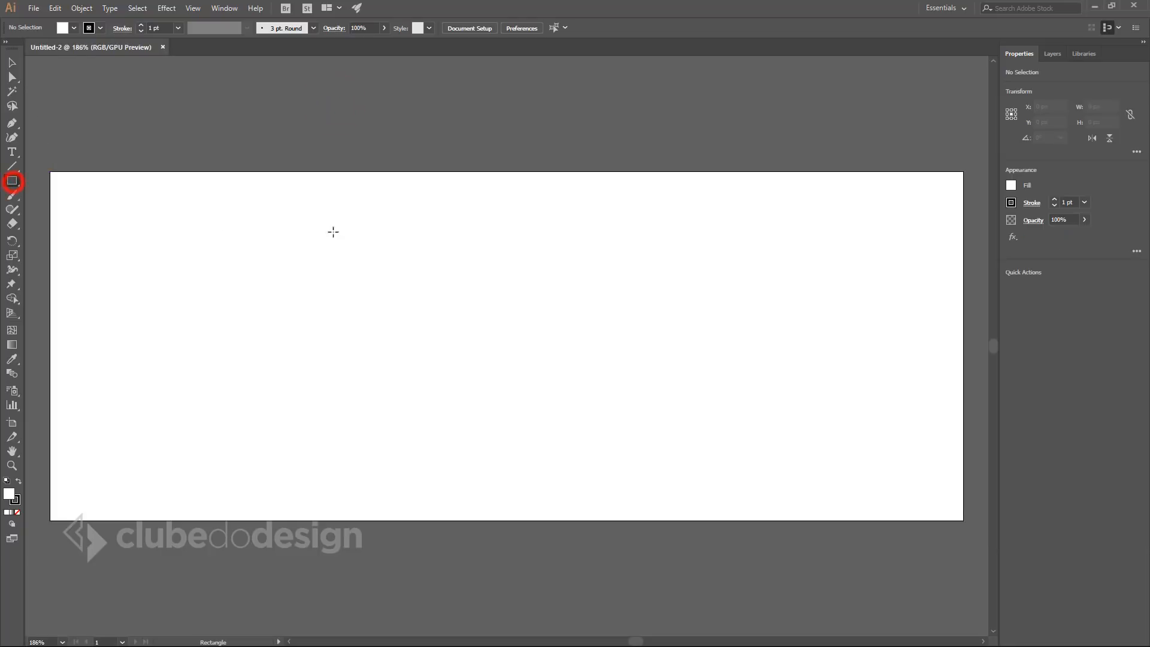
Draw a 252 px square on the artboard and rotate it 45° into a diamond.
left_click_drag(485, 332, 625, 192)
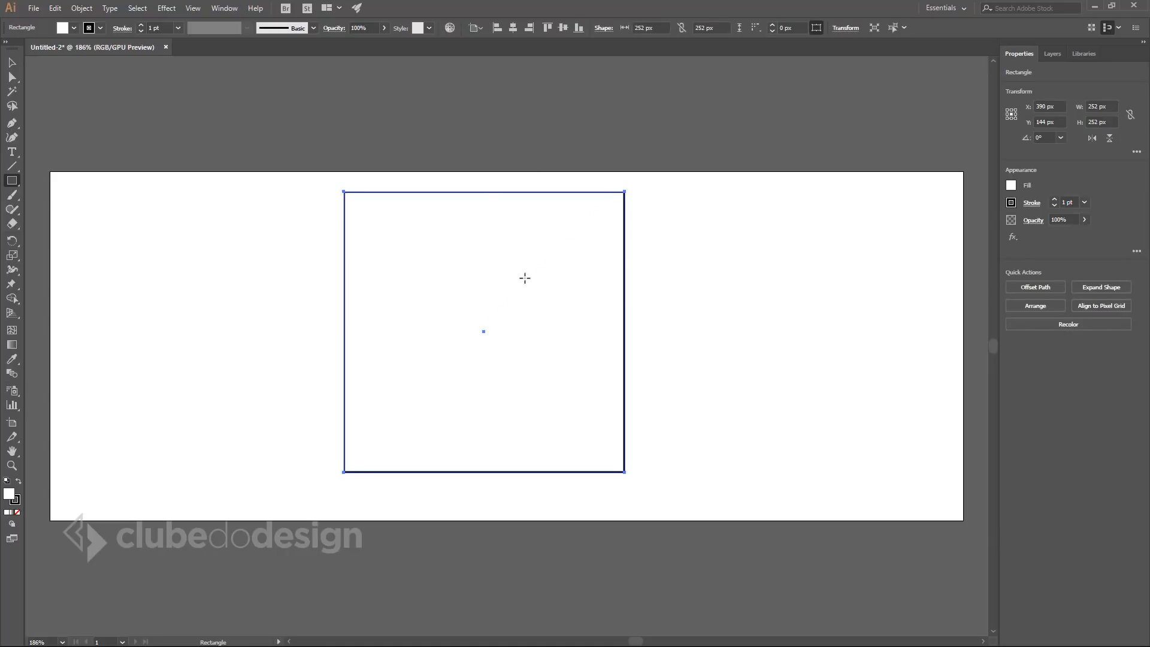
key("v")
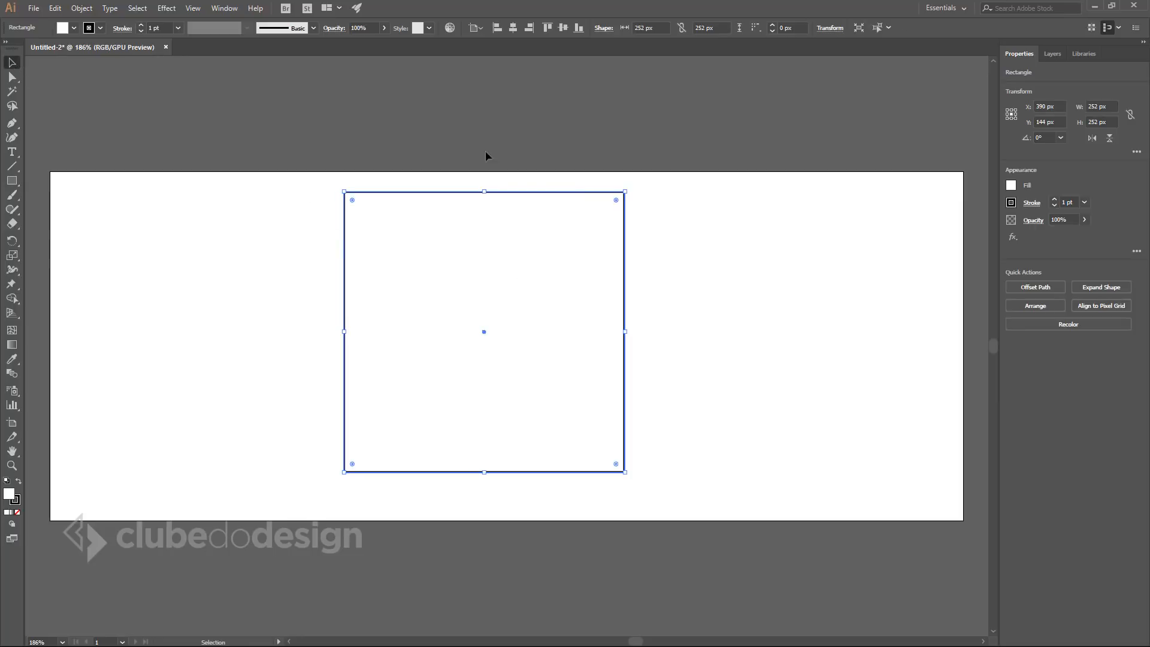
left_click(631, 187)
left_click_drag(629, 187, 481, 118)
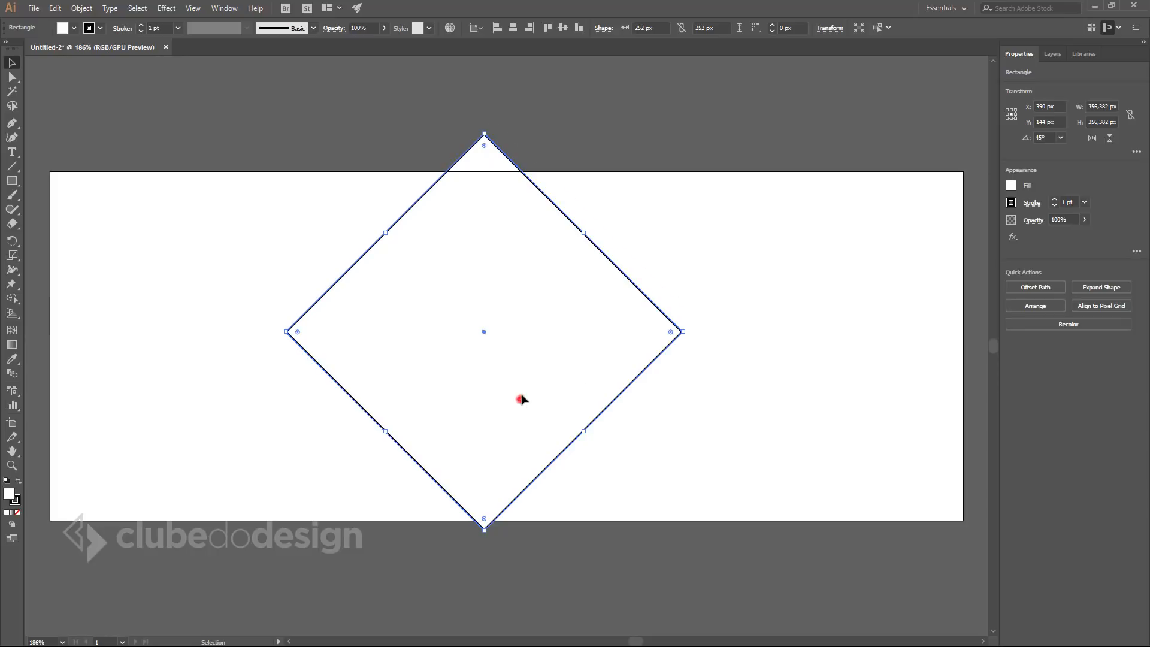
Move the diamond up so it straddles the artboard's top edge.
left_click_drag(520, 401, 658, 238)
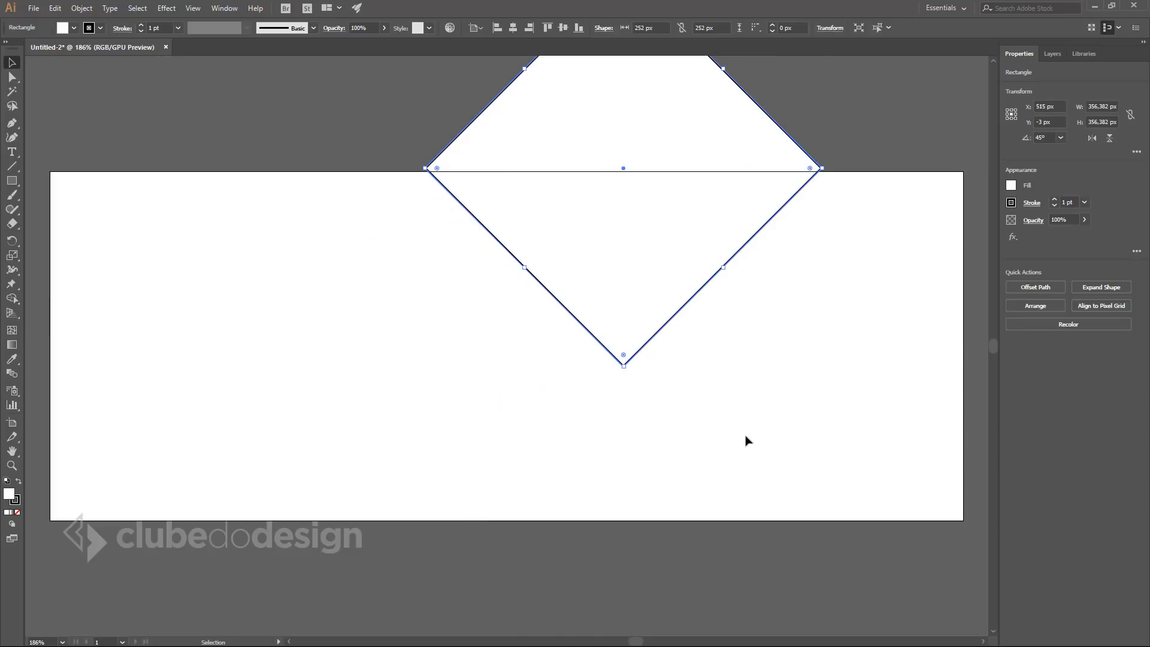
key("space")
left_click_drag(601, 275, 687, 308)
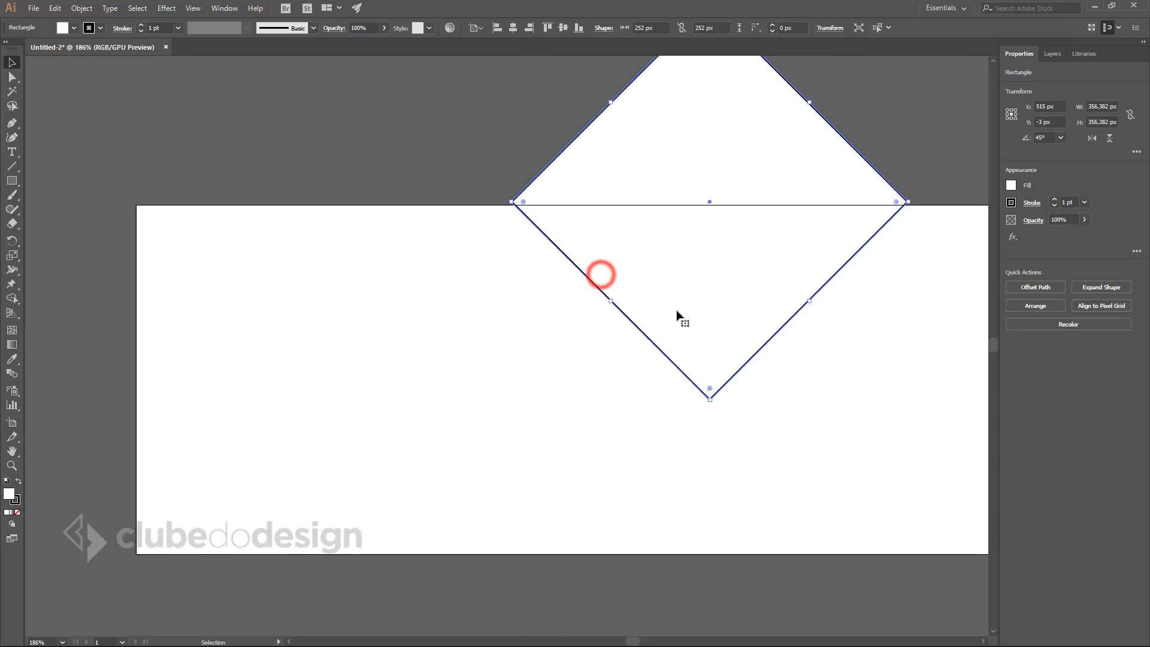
left_click(650, 317, "ctrl+alt")
left_click_drag(624, 328, 663, 314)
left_click_drag(653, 406, 678, 396)
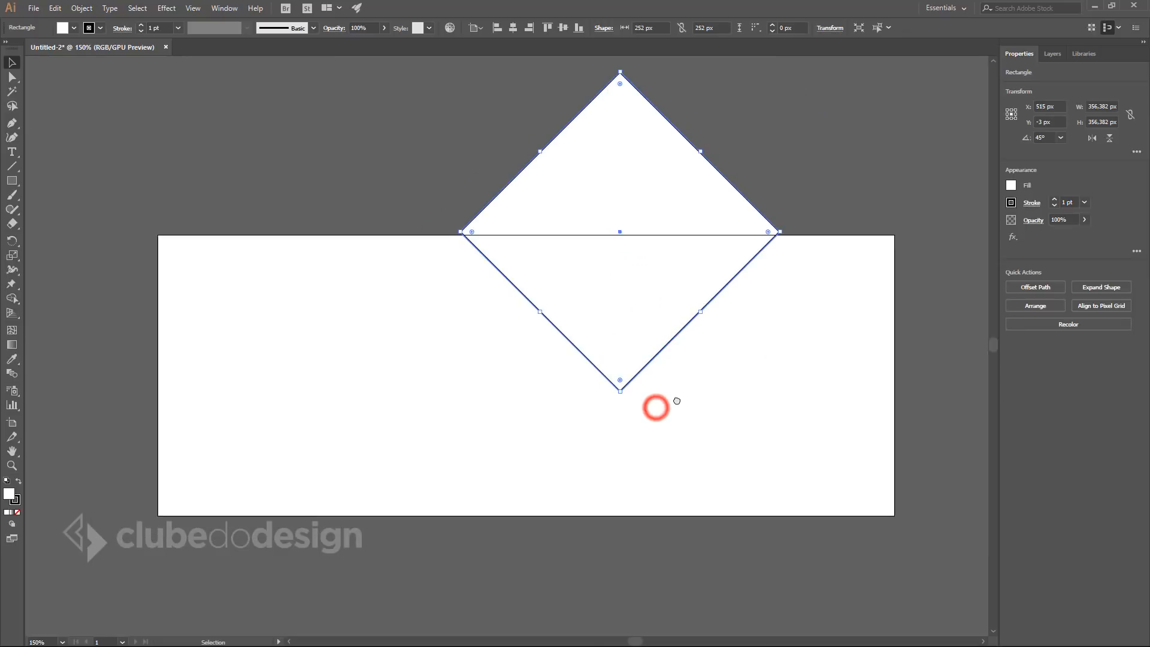
left_click(625, 316)
left_click_drag(668, 287, 668, 282)
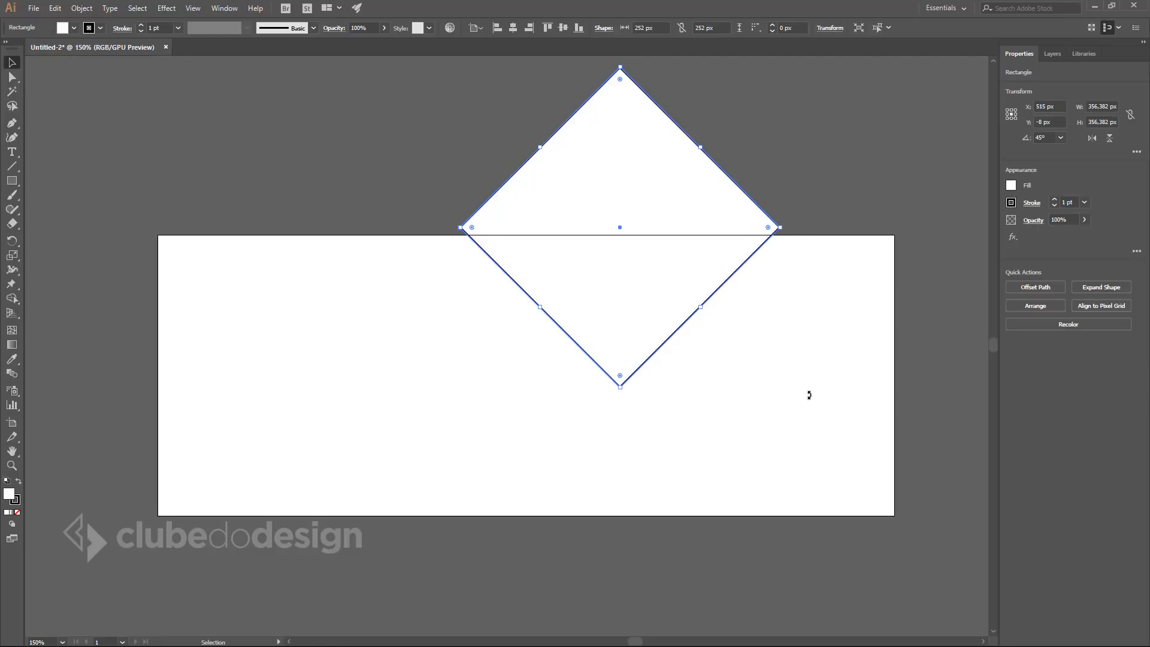
Shrink the diamond slightly from its bottom corner and enable Align to Pixel Grid.
left_click_drag(620, 387, 622, 397)
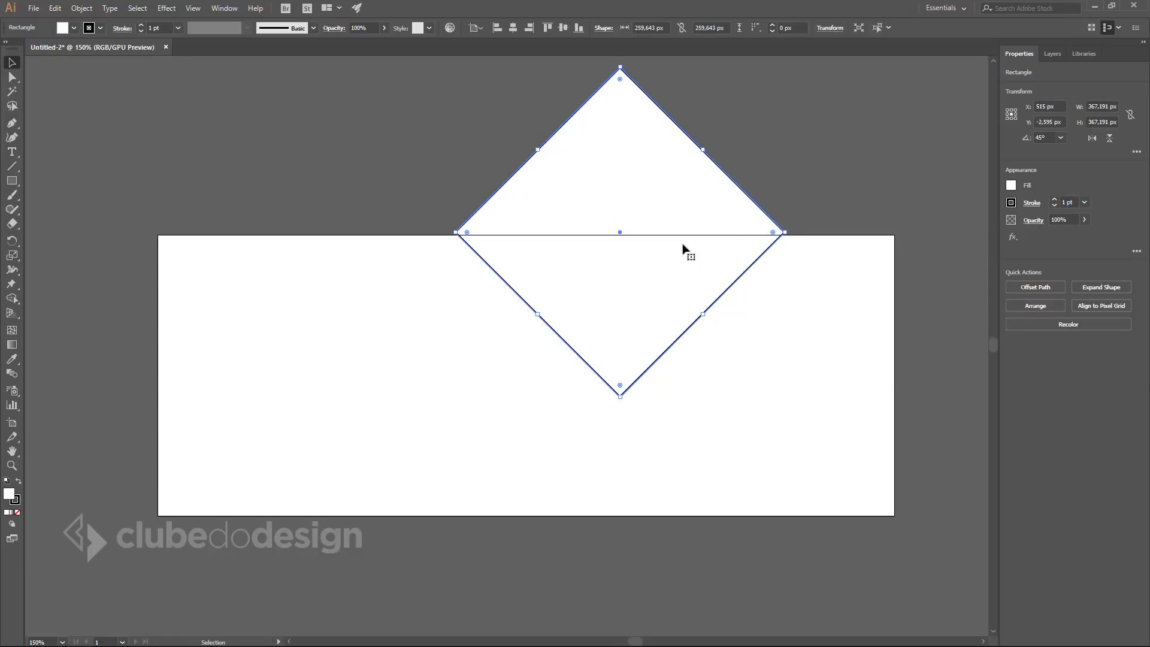
left_click_drag(620, 396, 595, 423)
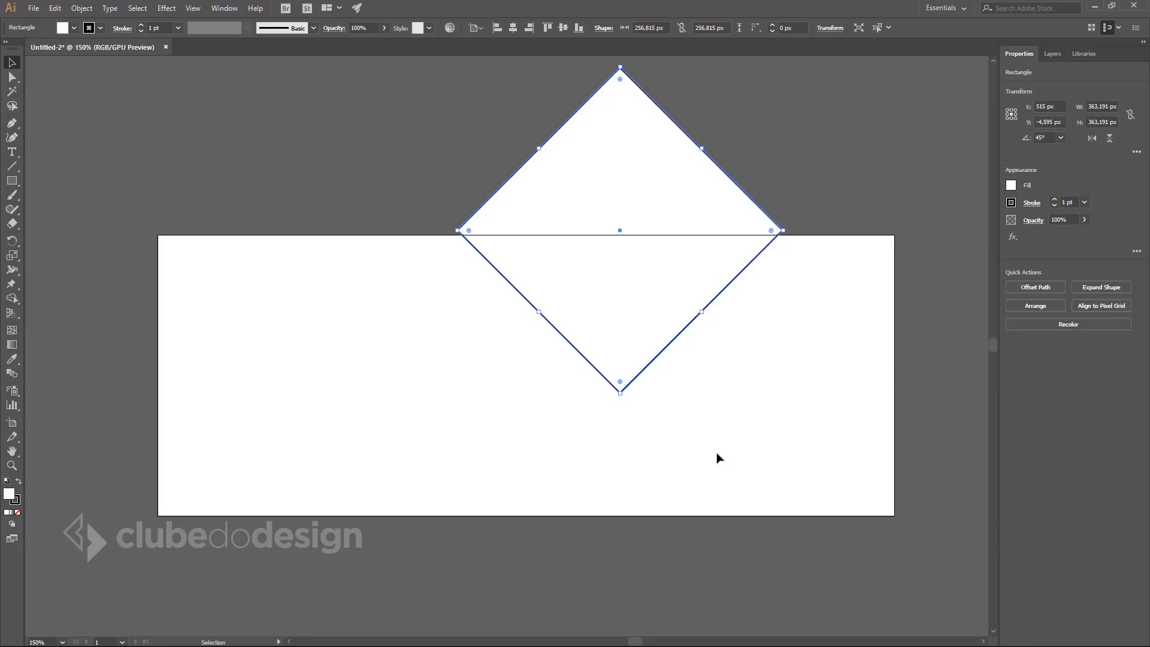
left_click(1108, 27)
Copy the diamond down-left, stretch it into a long tilted rectangle, and place another copy further left.
left_click_drag(737, 191, 511, 289)
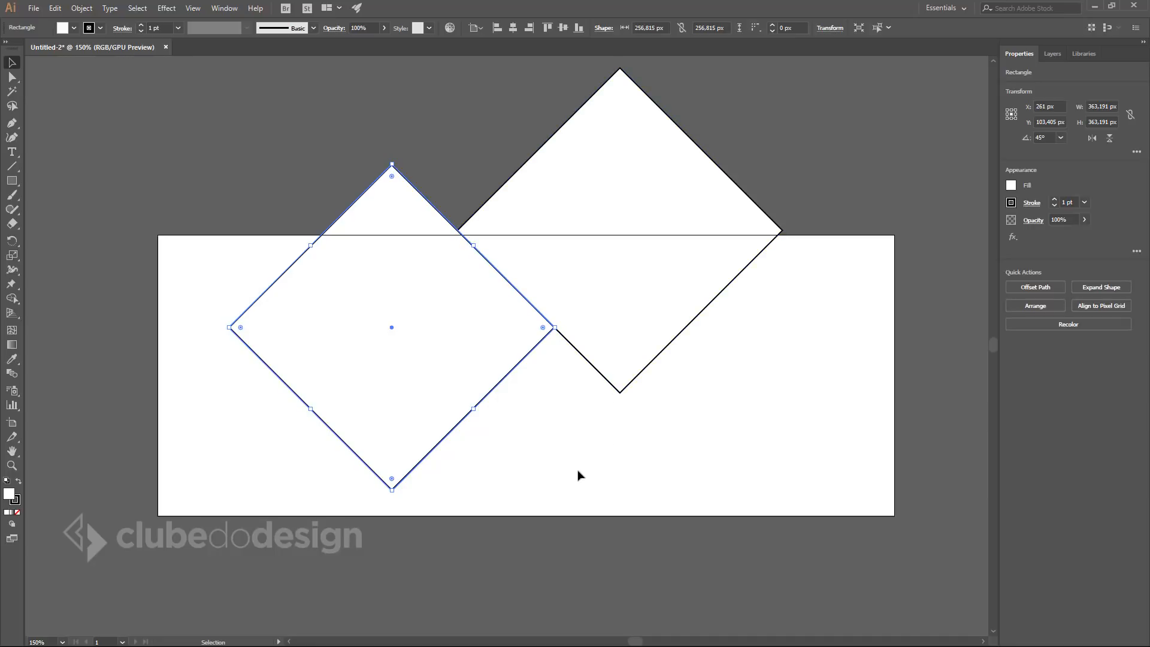
left_click_drag(475, 321, 458, 304)
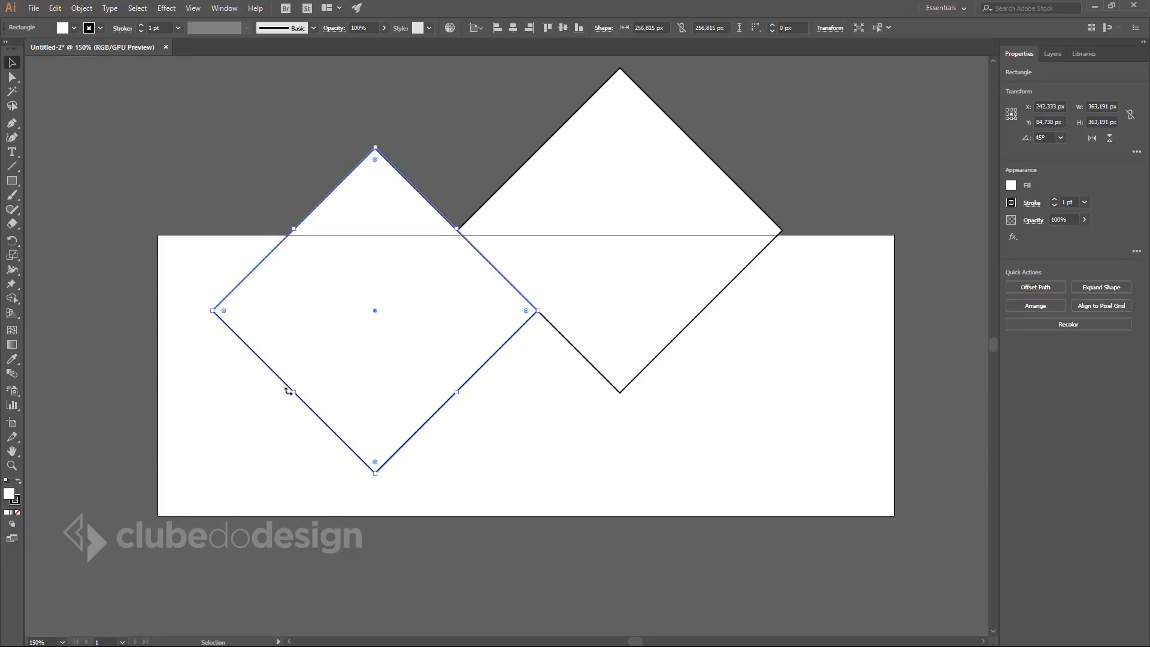
left_click_drag(294, 393, 352, 328)
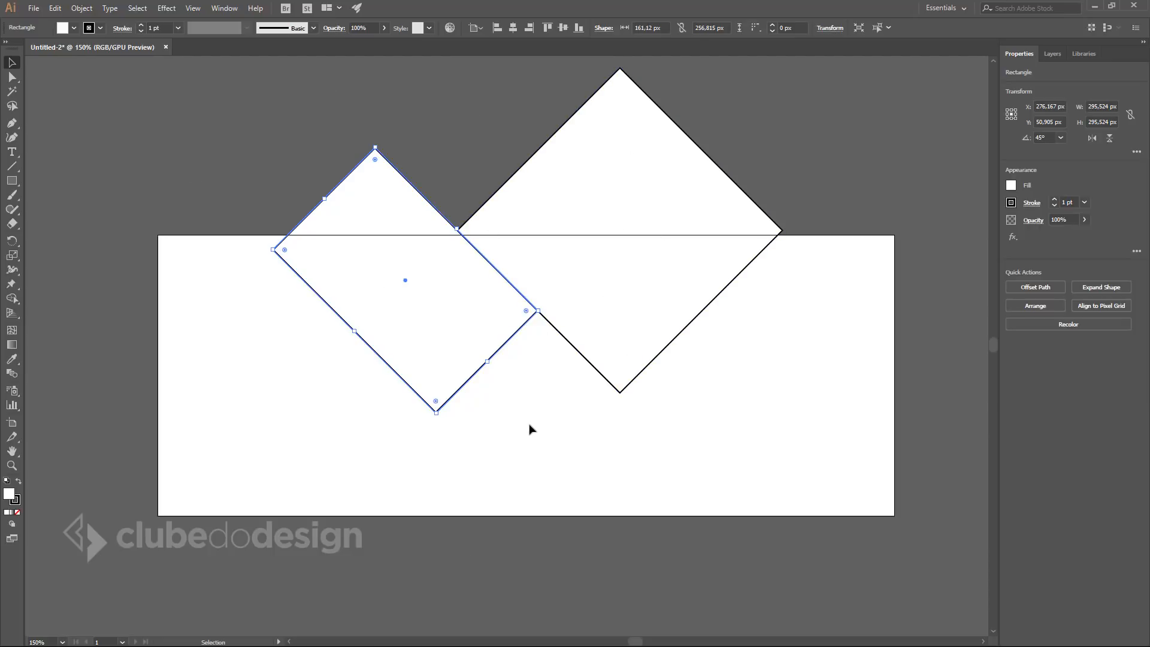
left_click_drag(324, 199, 294, 169)
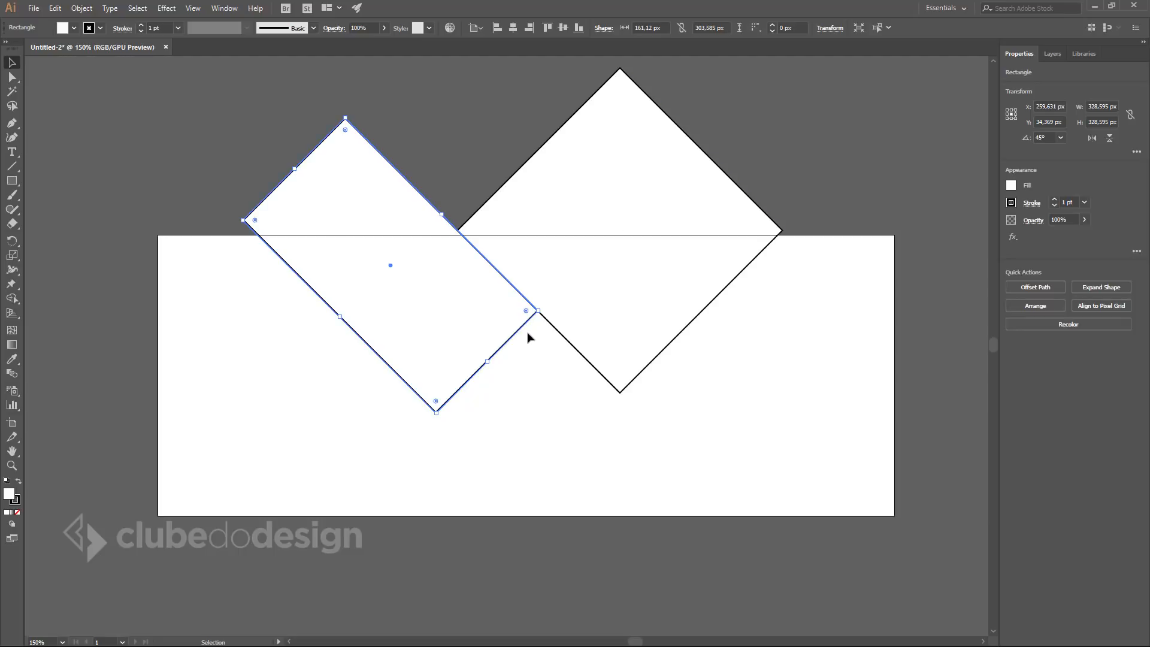
left_click_drag(339, 317, 306, 350)
left_click_drag(279, 184, 242, 161)
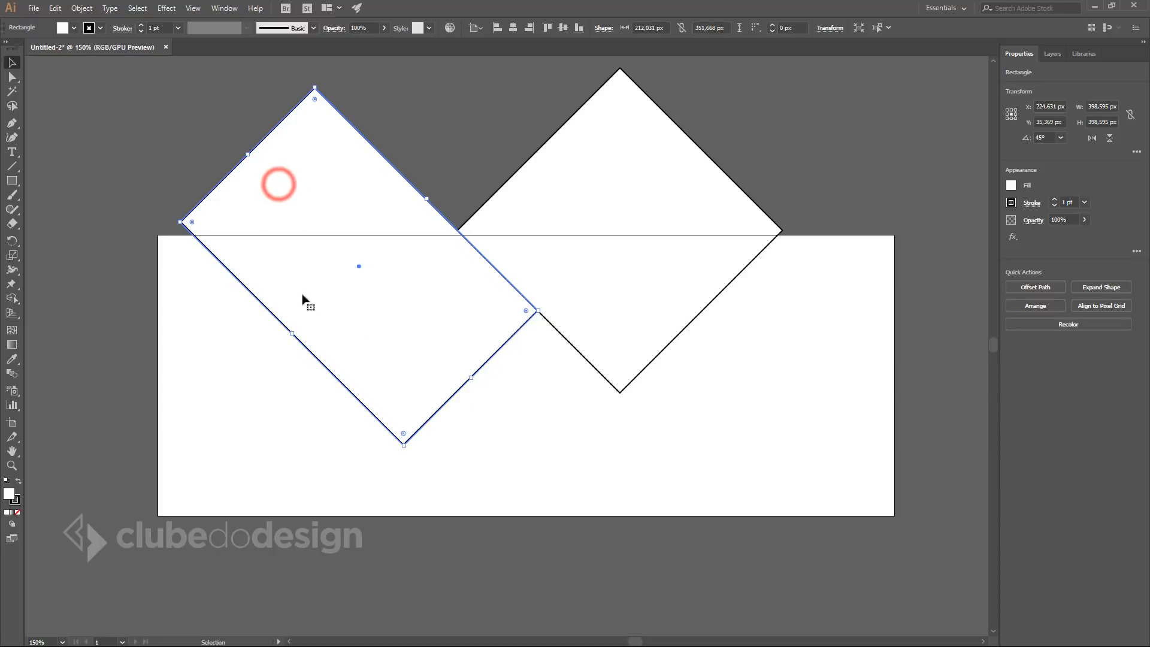
left_click_drag(290, 331, 305, 320)
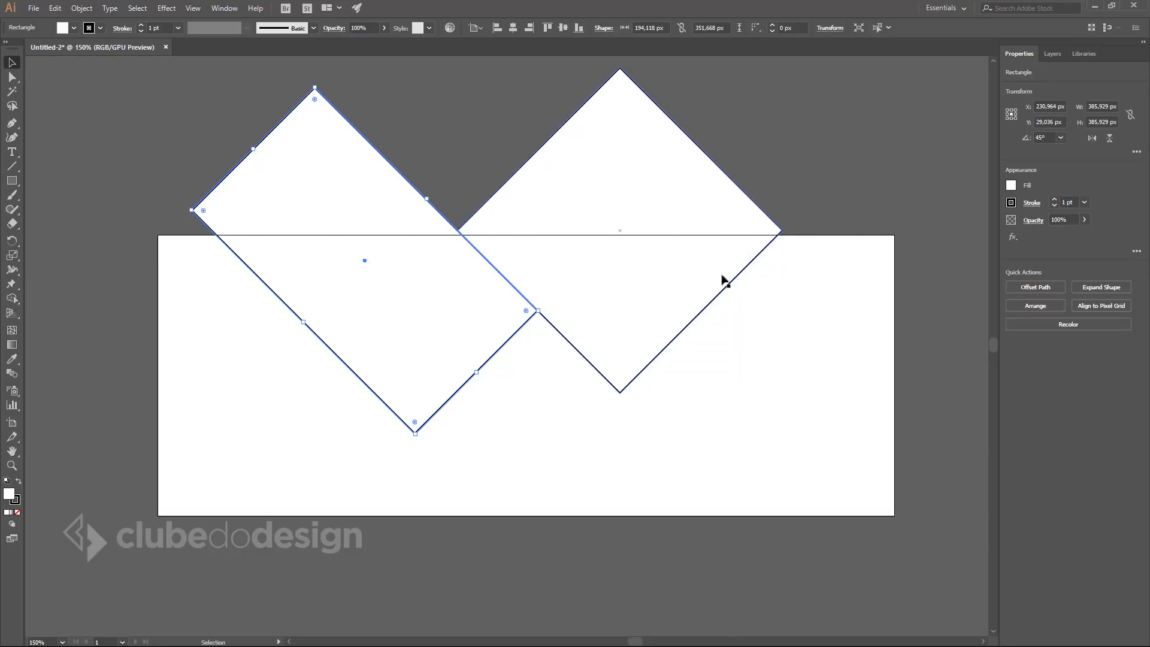
left_click_drag(413, 190, 219, 239)
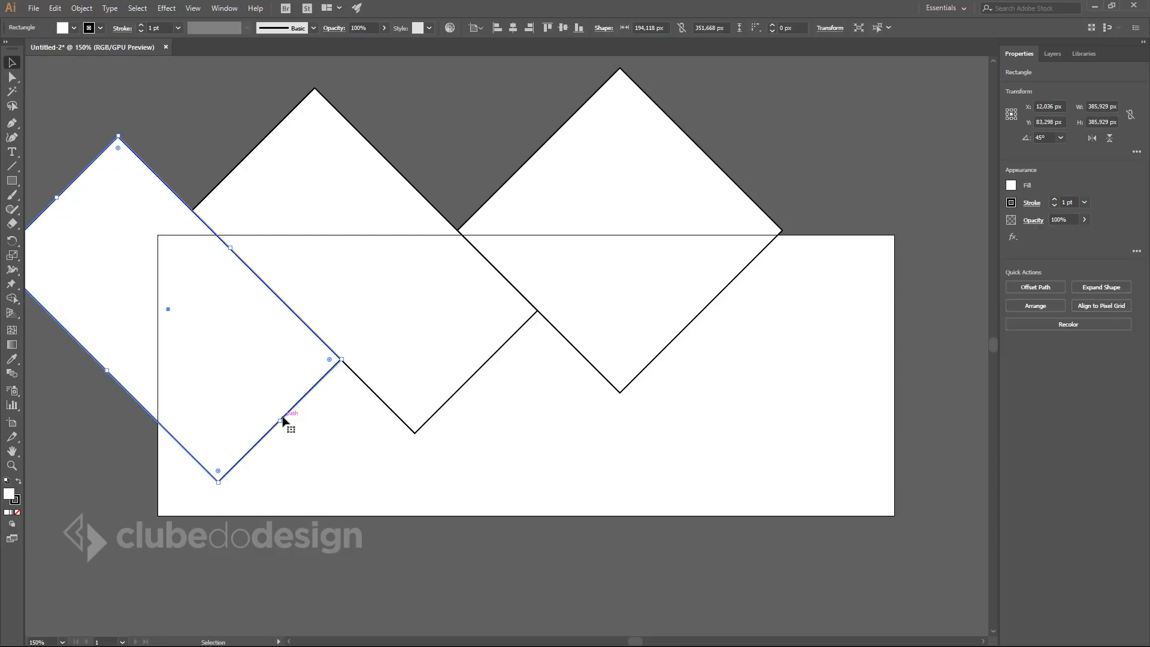
Resize the left diamond slightly and Alt-drag a copy down and to the right.
left_click_drag(279, 419, 223, 358)
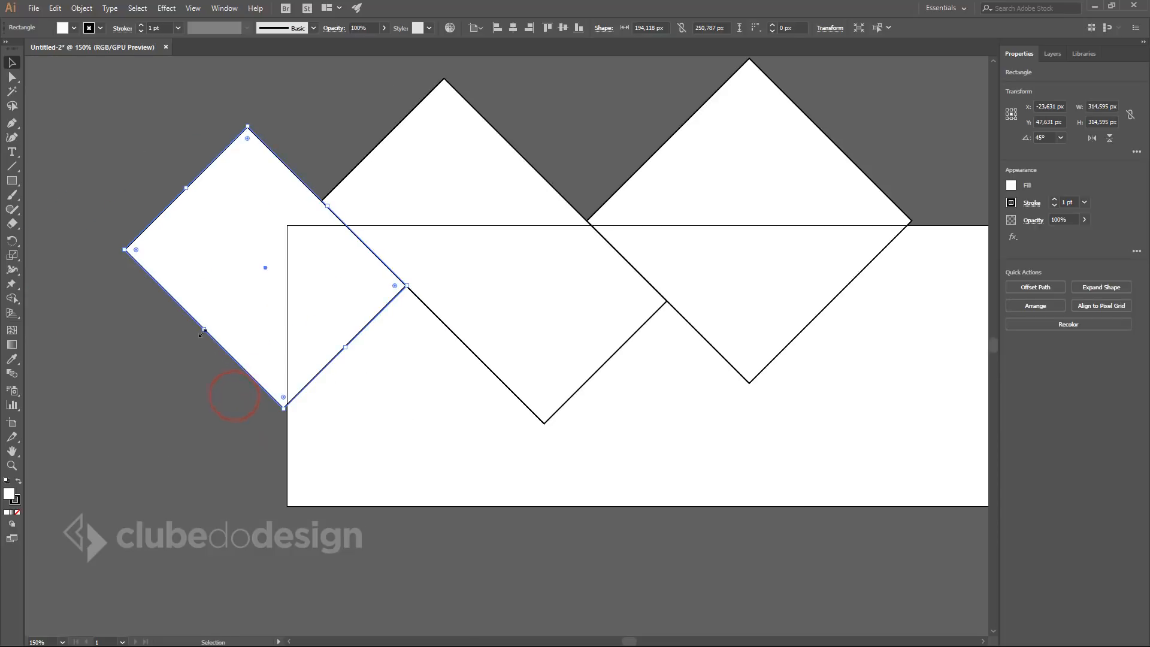
left_click_drag(201, 334, 165, 369)
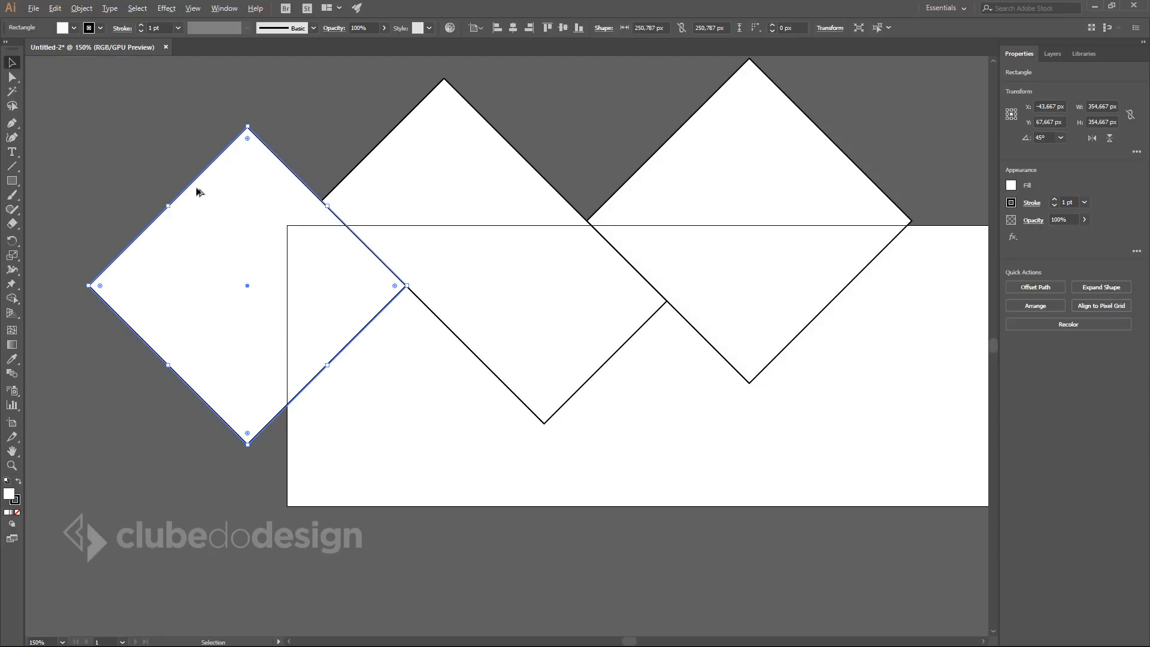
left_click_drag(196, 192, 358, 348)
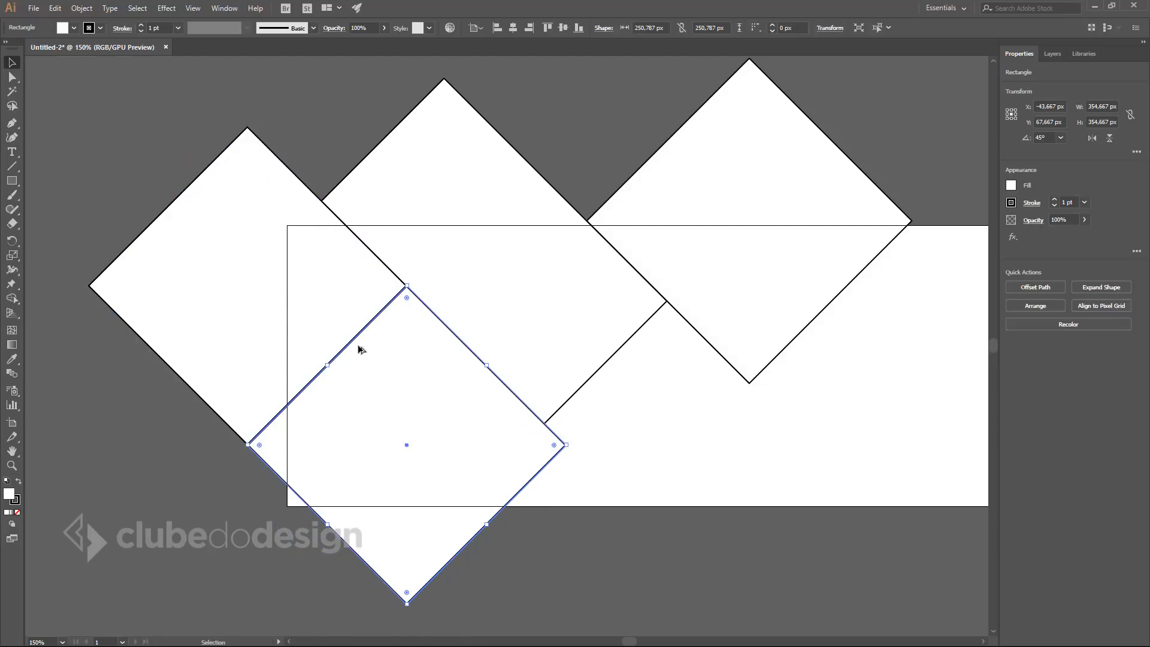
Snap the copy's corner exactly onto the original diamond's shared corner.
left_click_drag(620, 534, 630, 505)
left_click_drag(397, 242, 697, 478)
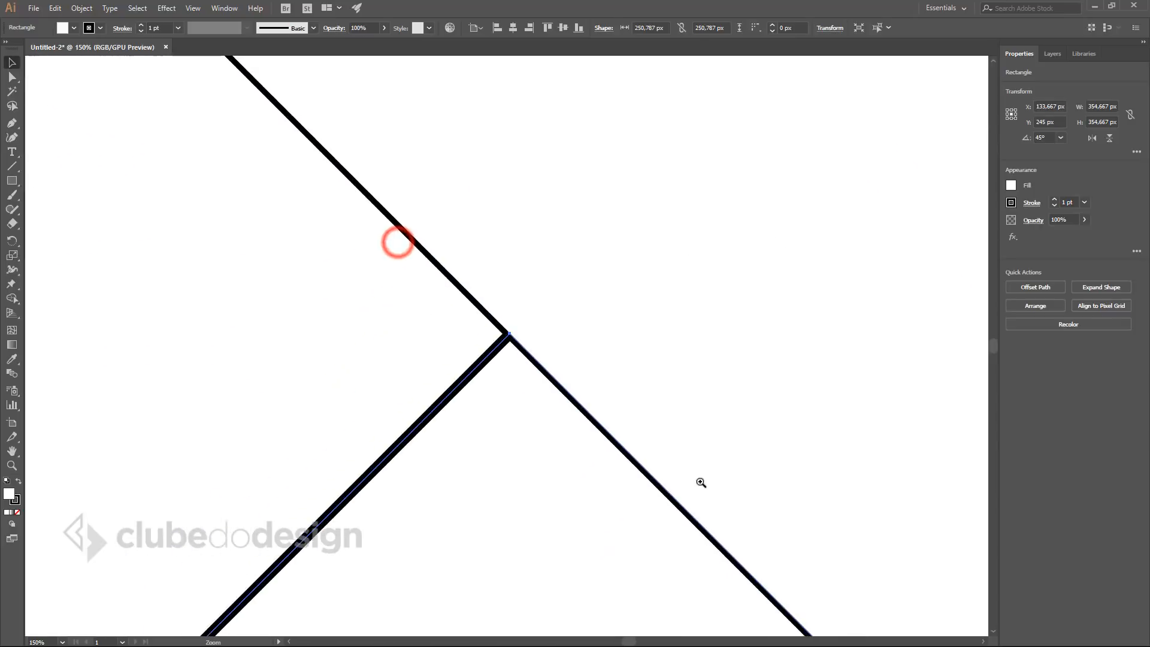
left_click_drag(549, 431, 546, 430)
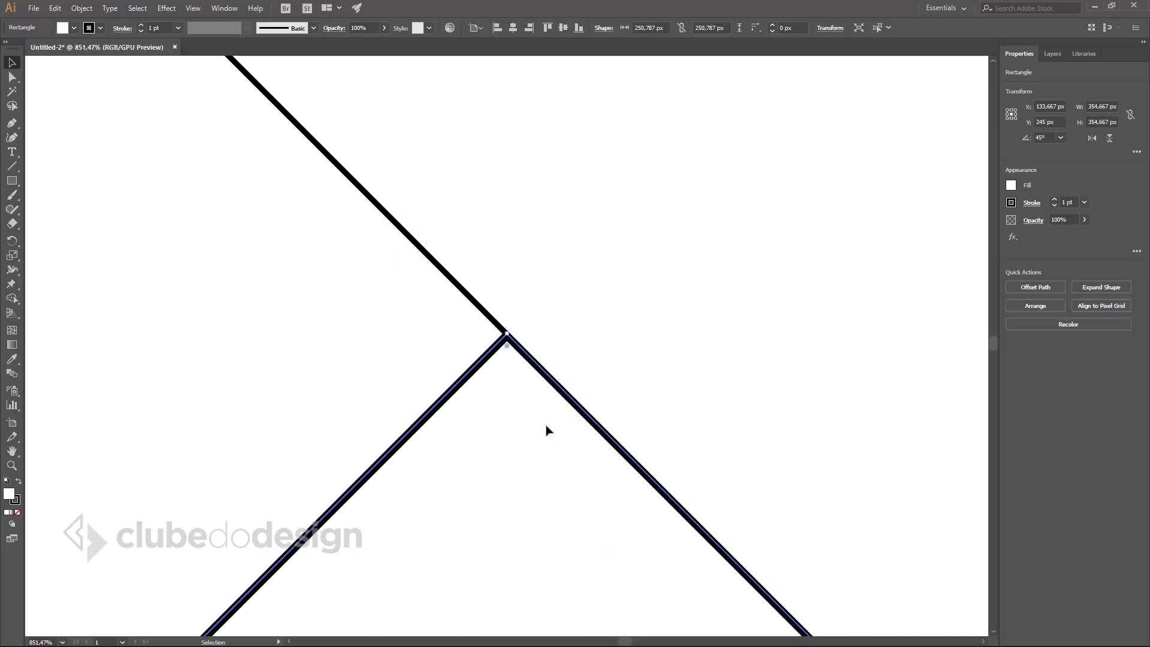
left_click_drag(518, 358, 785, 539)
left_click_drag(522, 428, 530, 428)
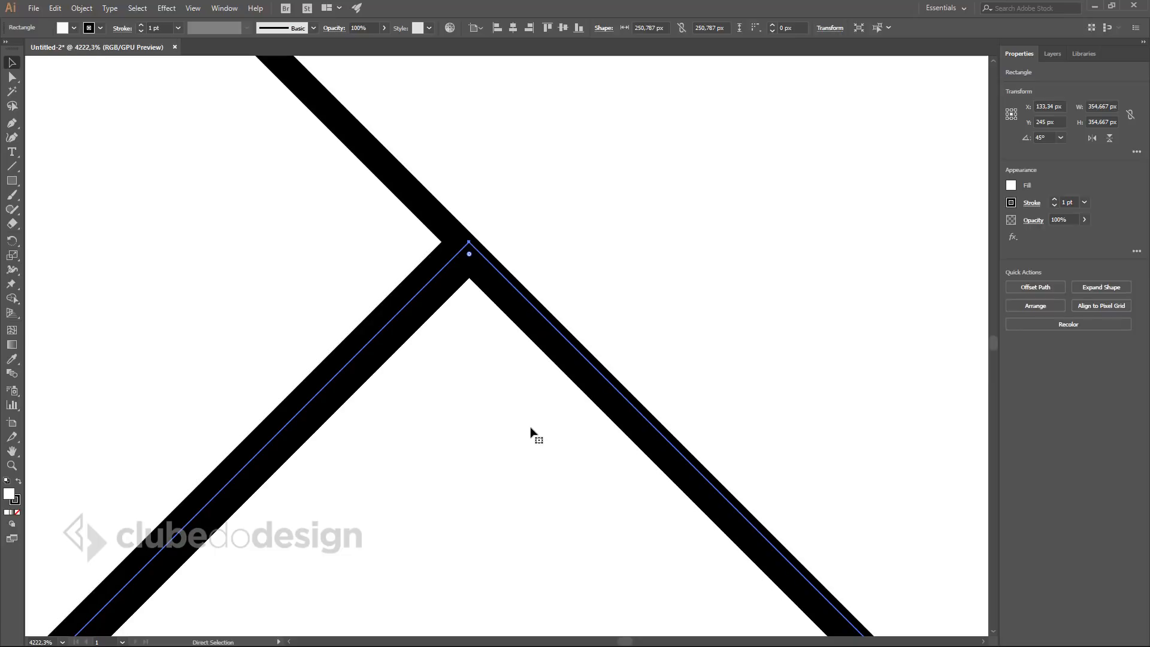
key("ctrl+0")
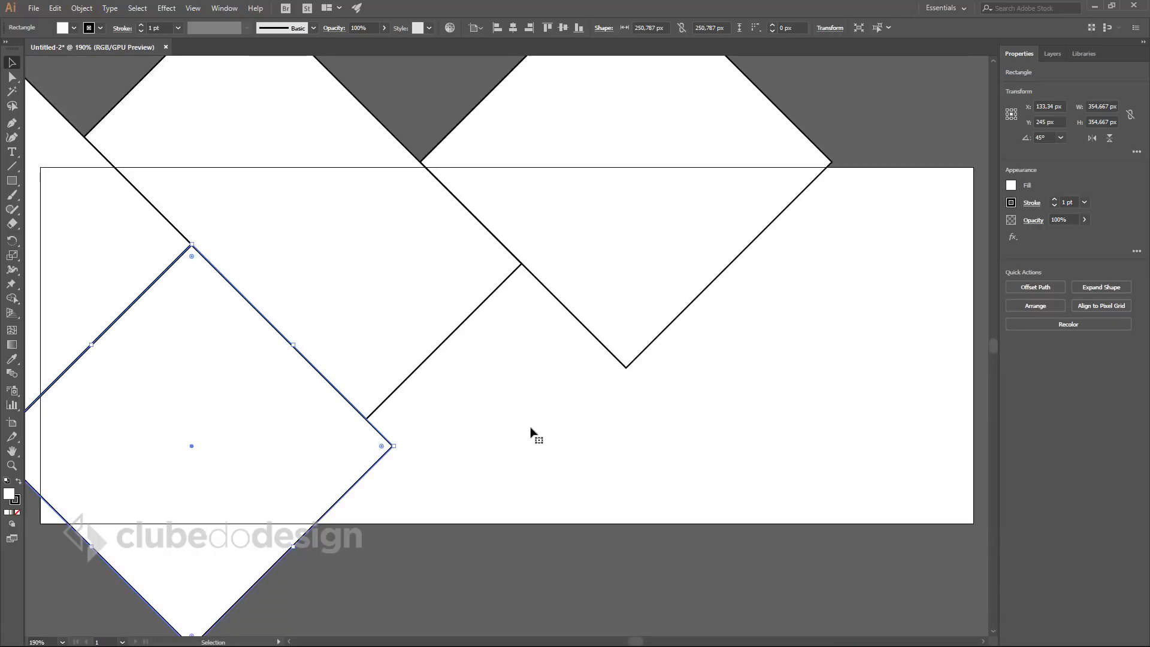
Stretch the copy into a long tilted rectangle reaching past the artboard's bottom edge.
left_click_drag(311, 408, 445, 314)
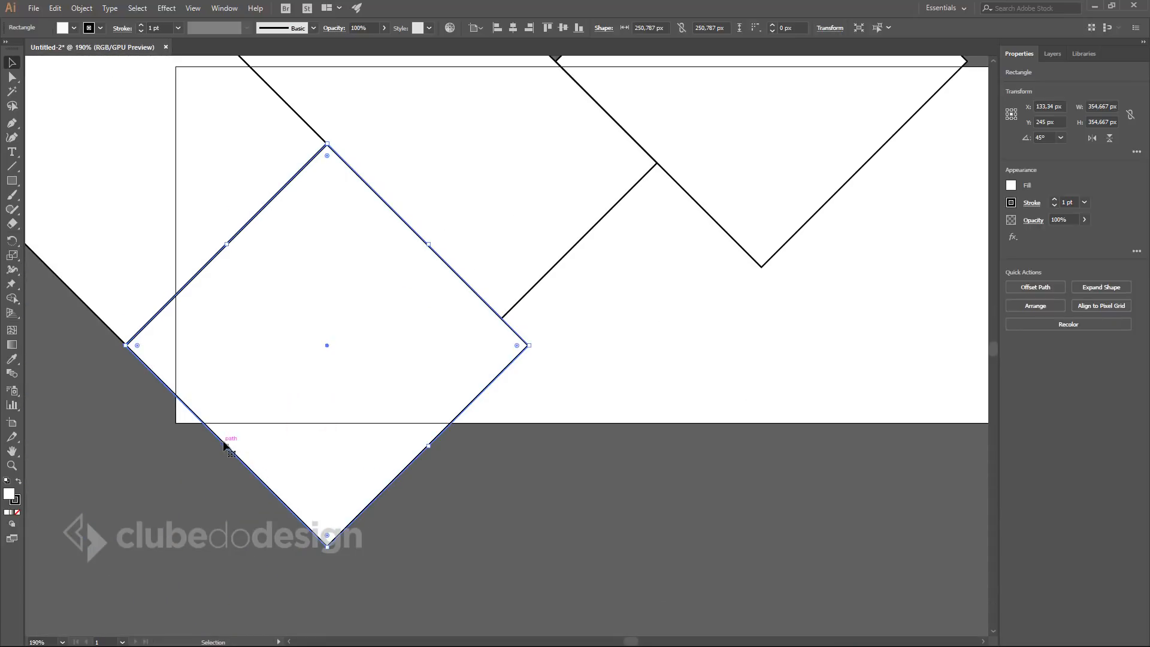
left_click_drag(226, 446, 192, 479)
left_click_drag(532, 498, 455, 480)
left_click_drag(331, 453, 578, 575)
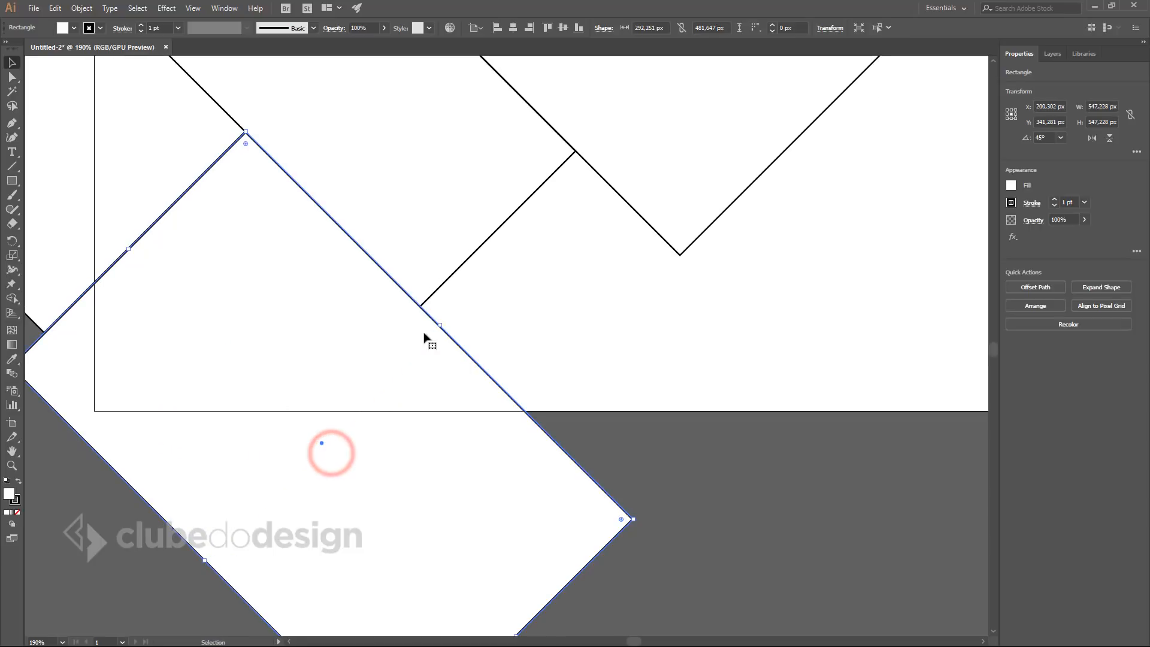
left_click_drag(527, 327, 523, 414)
left_click(533, 439, "ctrl+alt")
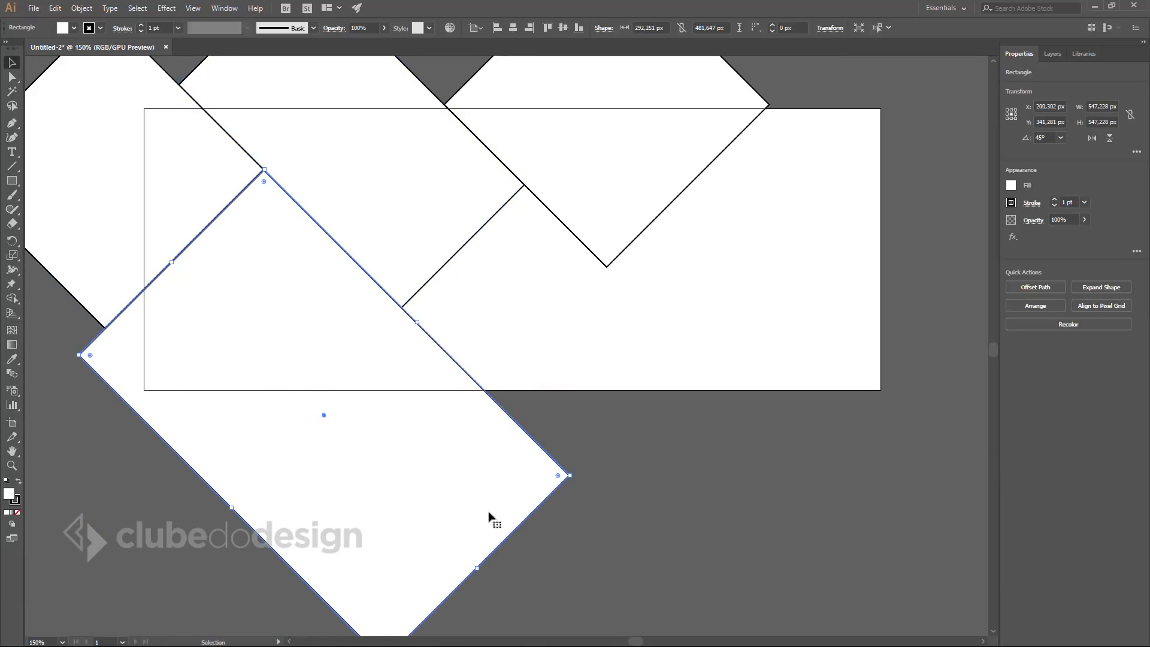
left_click_drag(479, 568, 419, 508)
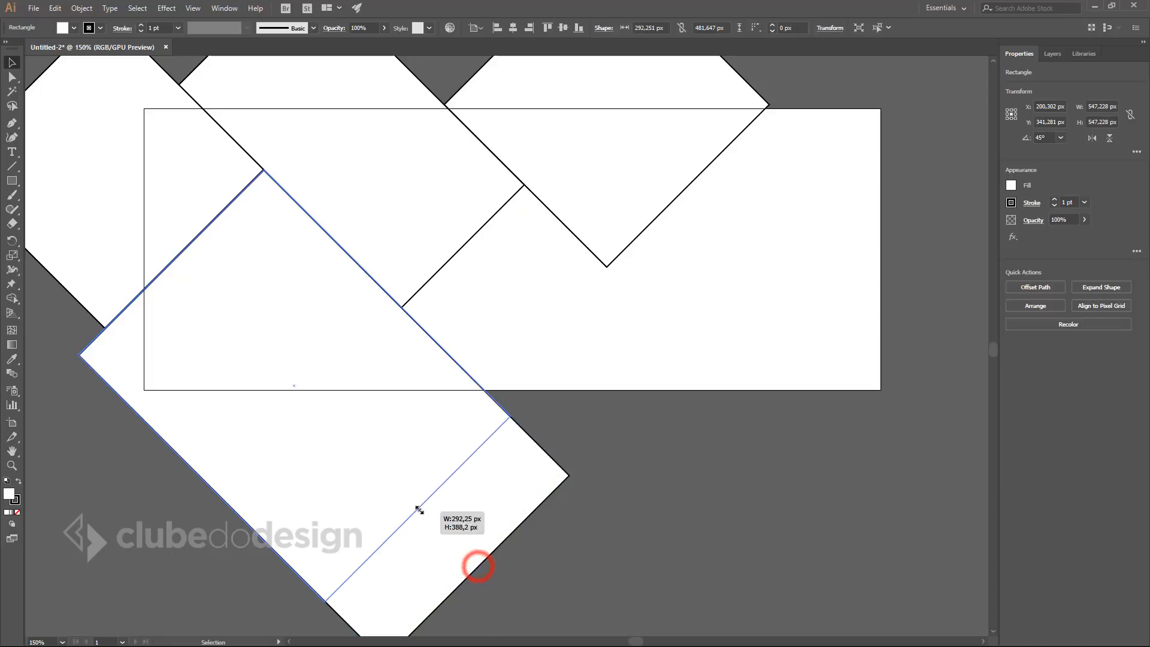
left_click(660, 477)
left_click_drag(569, 451, 490, 502)
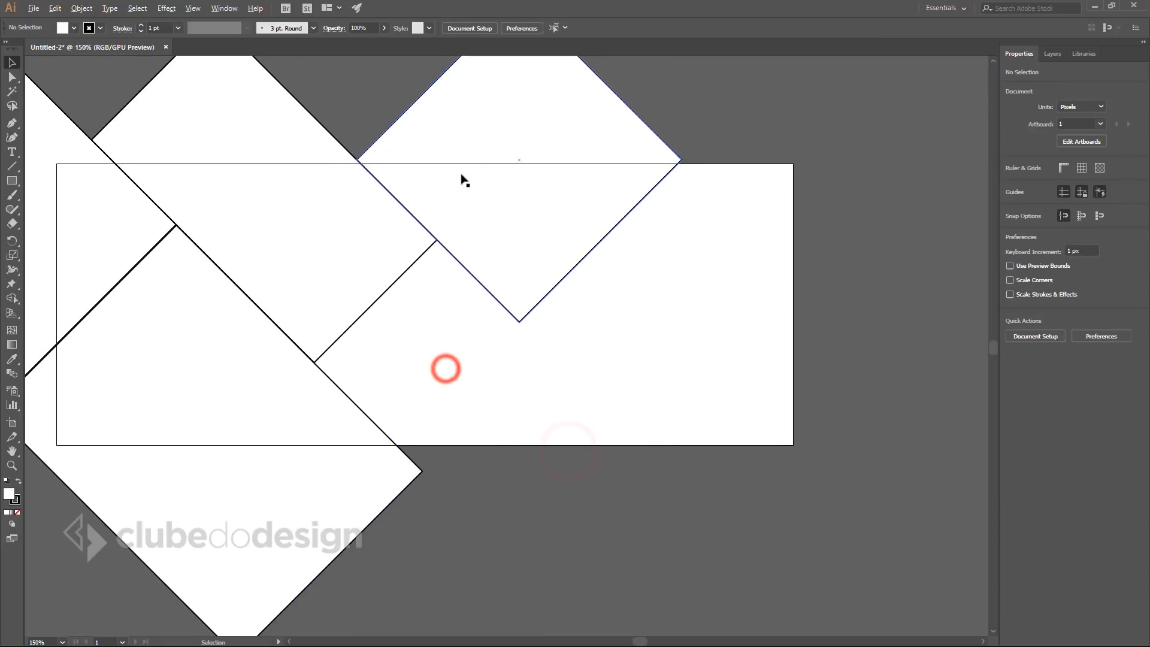
Duplicate the upper-right diamond downward and reshape the copy into a thin, long rectangle.
left_click_drag(510, 110, 471, 312)
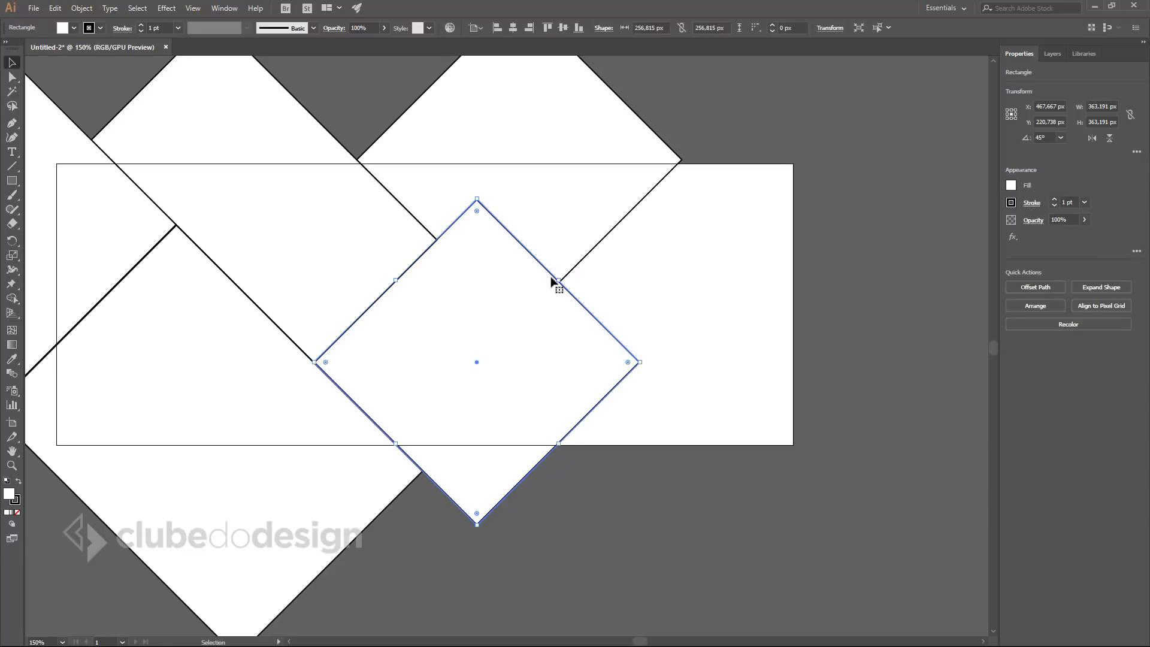
left_click_drag(559, 281, 518, 321)
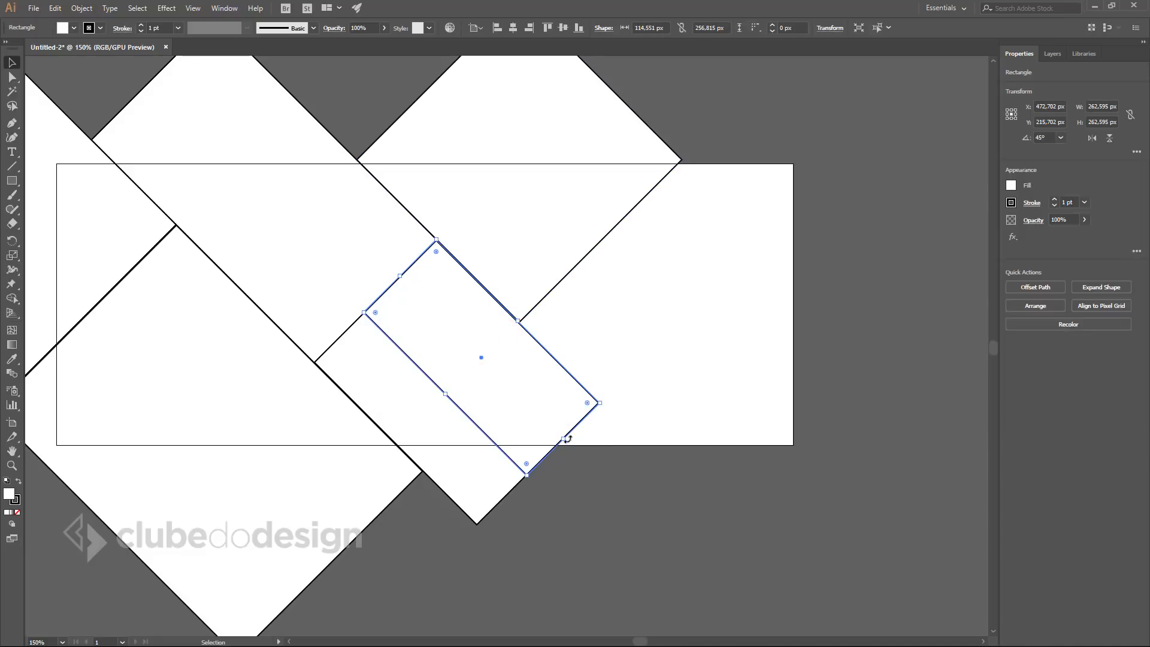
left_click_drag(565, 441, 653, 528)
left_click(791, 519)
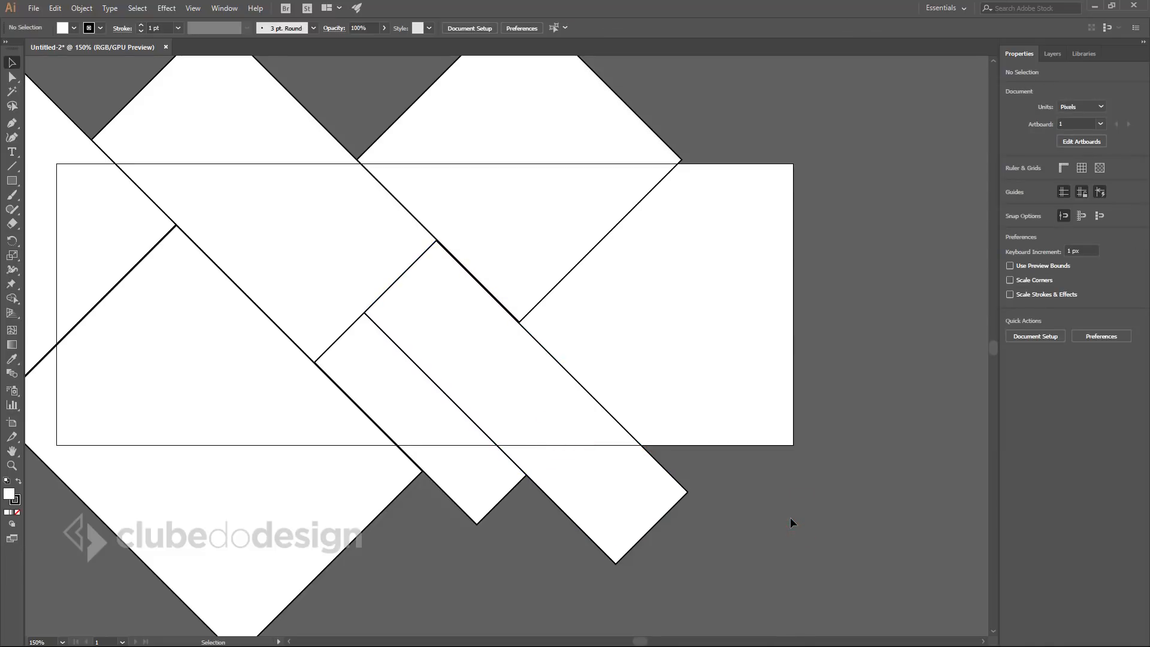
Shorten the diagonal rectangles into small tilted rectangles that fill the central gap.
left_click(629, 483)
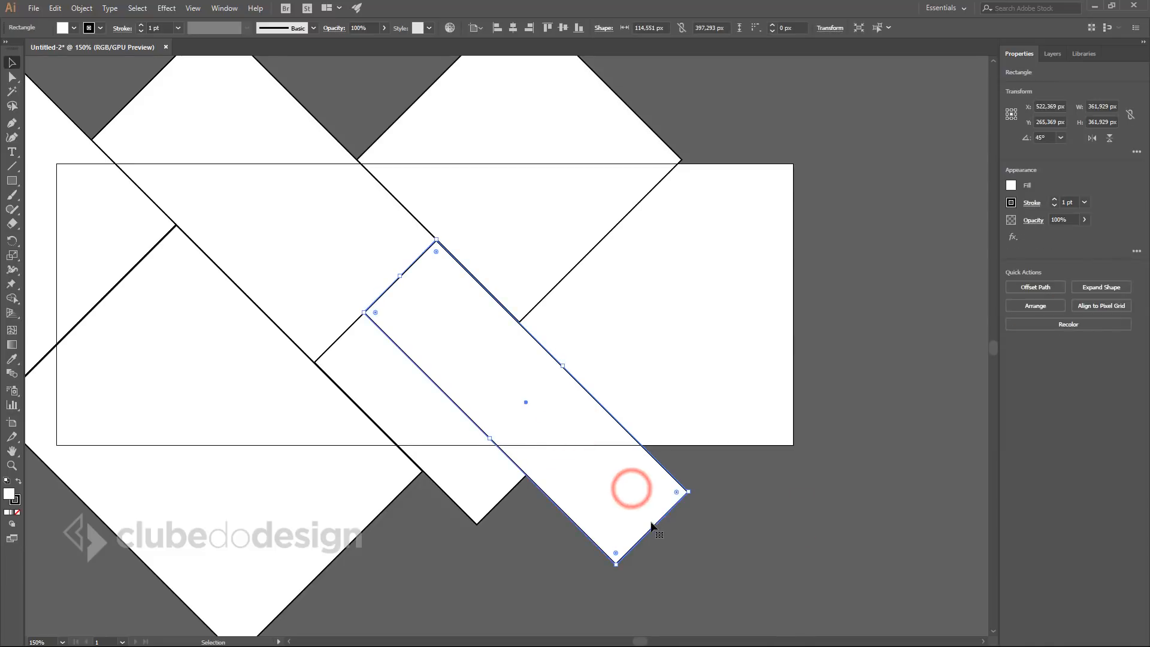
left_click_drag(653, 528, 510, 379)
left_click(490, 461)
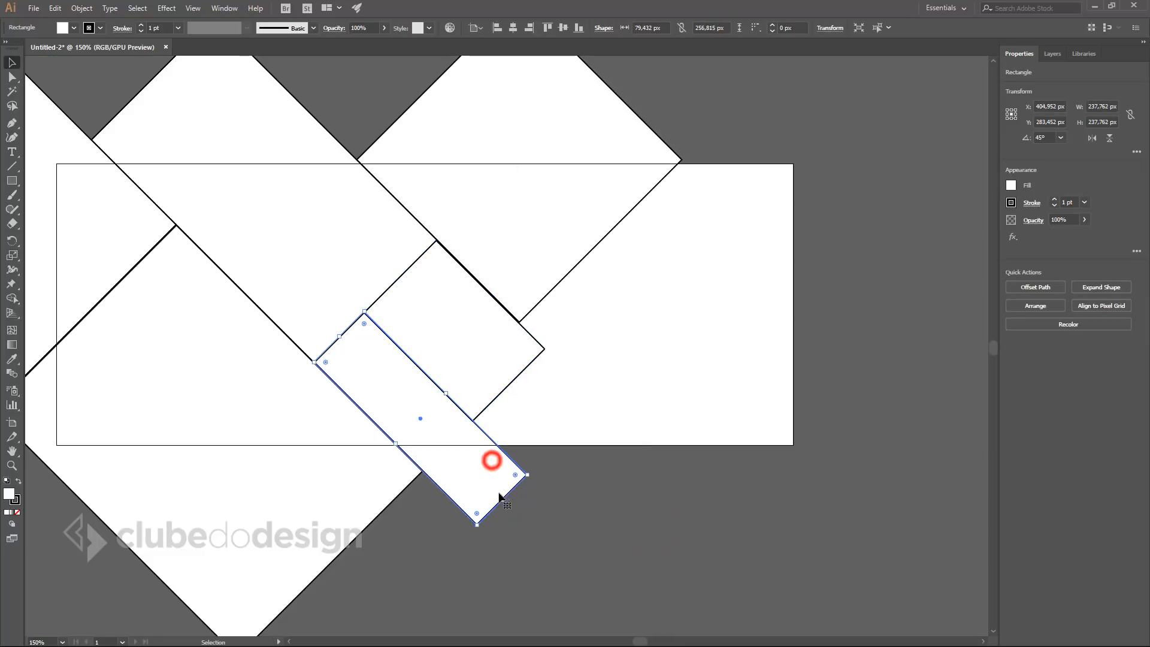
left_click_drag(505, 502, 473, 419)
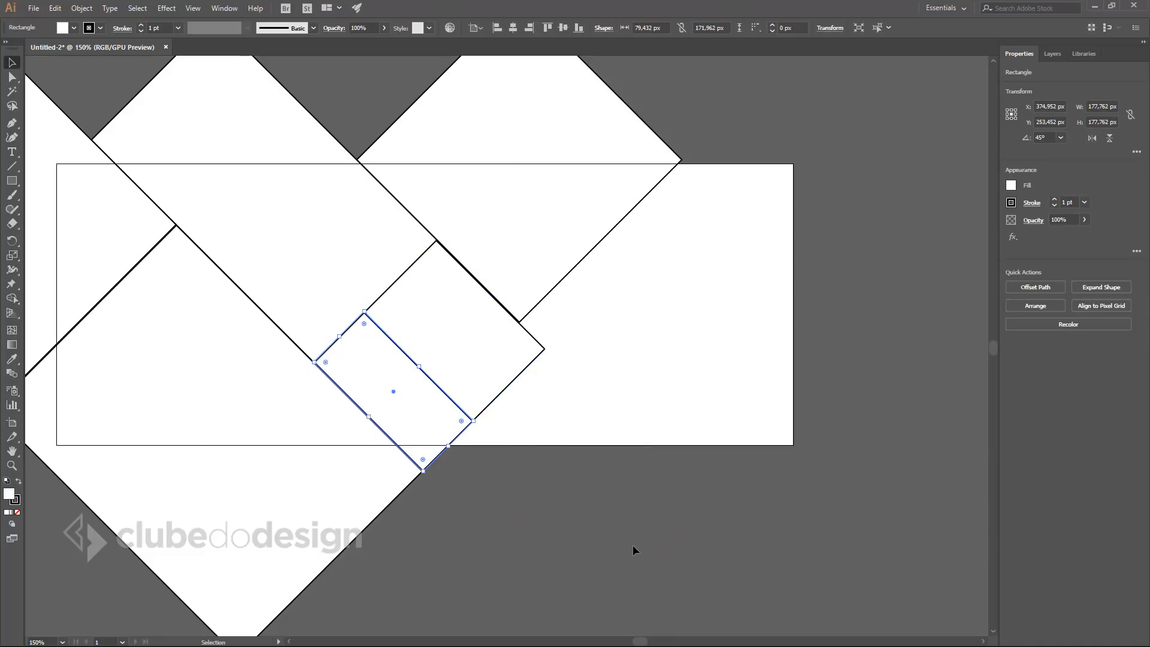
left_click(623, 543)
left_click(375, 416)
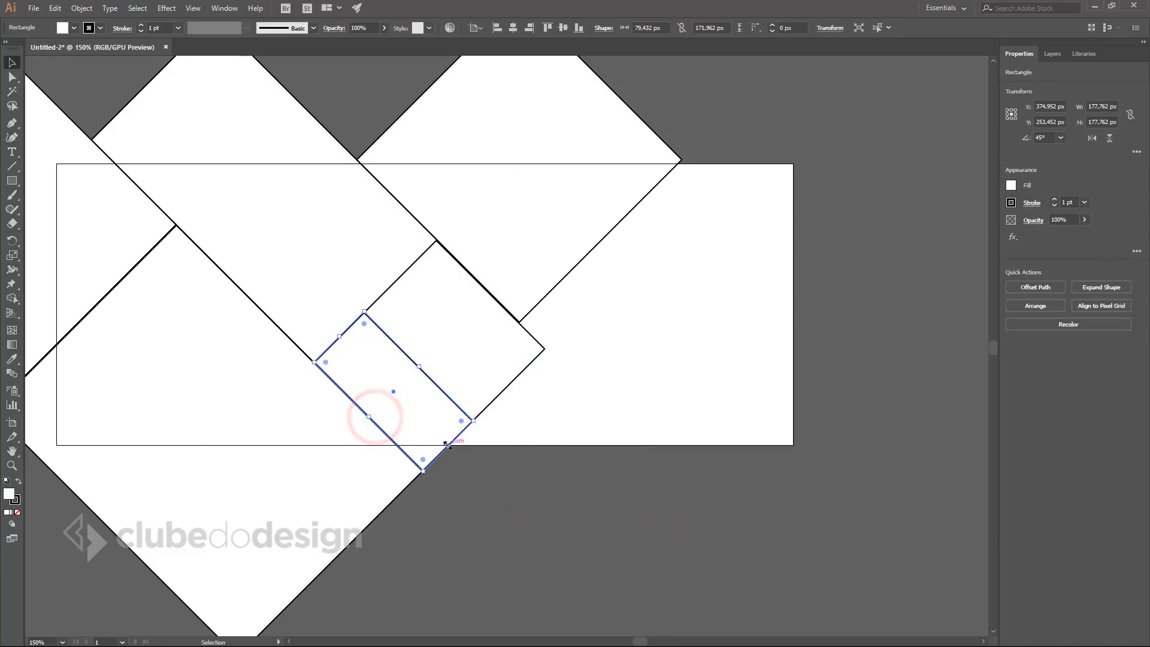
left_click_drag(447, 444, 423, 421)
left_click(460, 362)
left_click_drag(508, 384, 459, 364)
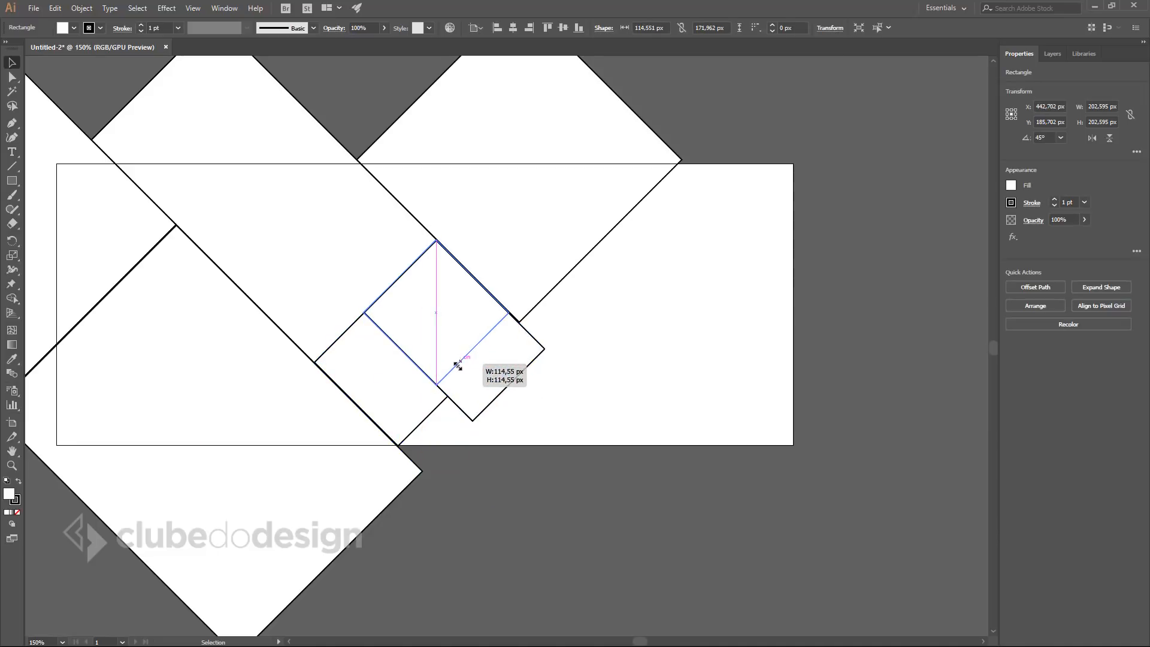
left_click(391, 414)
left_click_drag(424, 421, 413, 410)
left_click(587, 512)
Copy the small square below them and stretch it down-right past the artboard.
left_click_drag(431, 311, 457, 434)
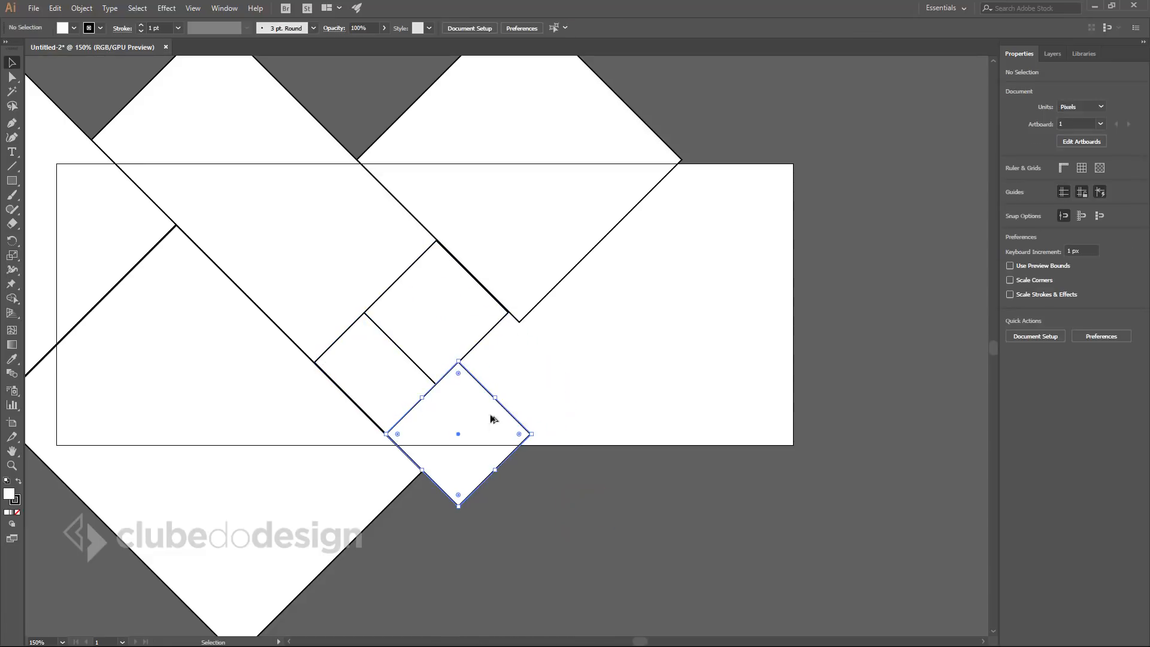
left_click_drag(496, 397, 534, 335)
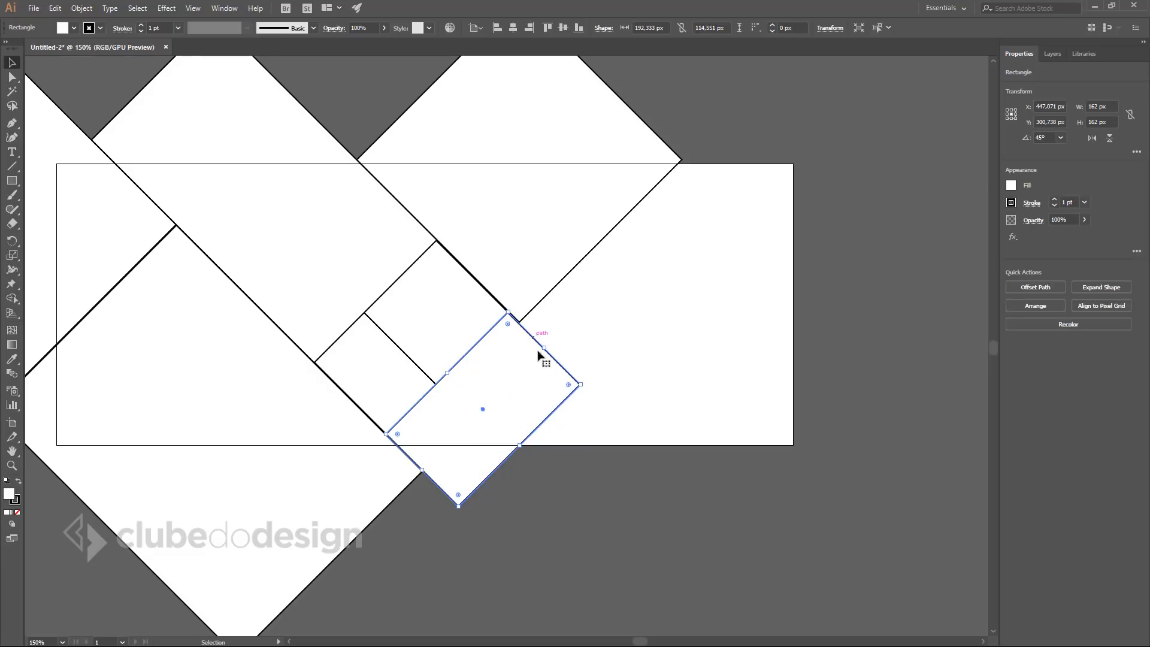
left_click_drag(521, 445, 833, 494)
left_click(847, 496)
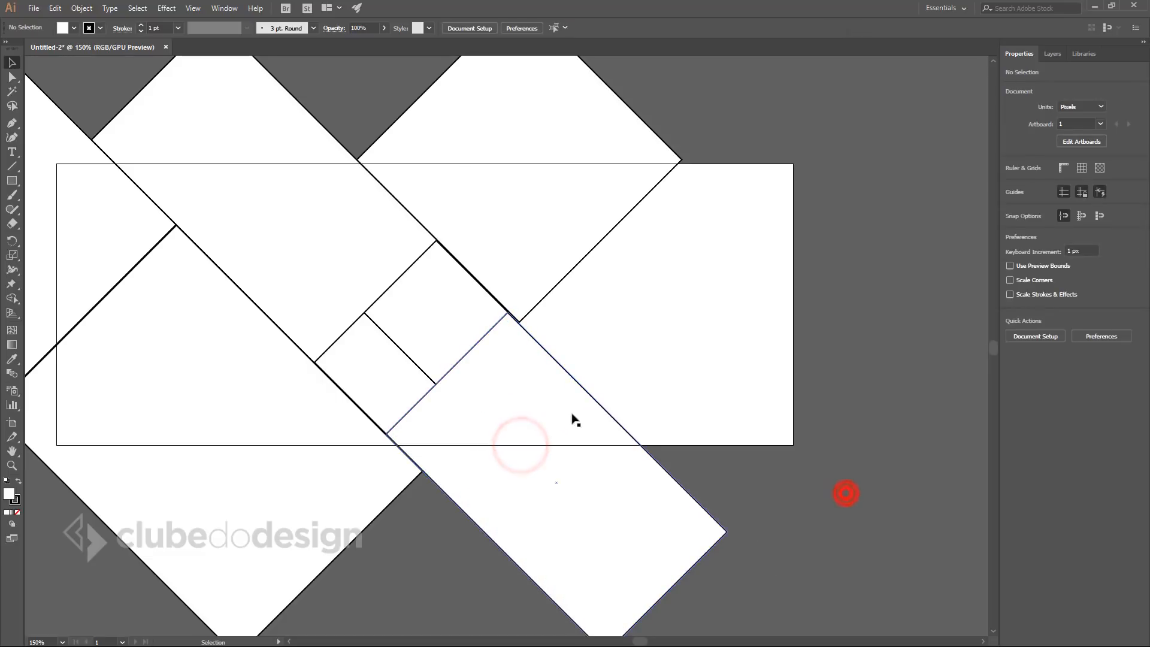
Widen the stretched rectangle and align its corners with the neighbouring shapes.
left_click(566, 410)
left_click_drag(617, 423, 614, 420)
left_click_drag(474, 272, 710, 466)
left_click(648, 395)
left_click(426, 380)
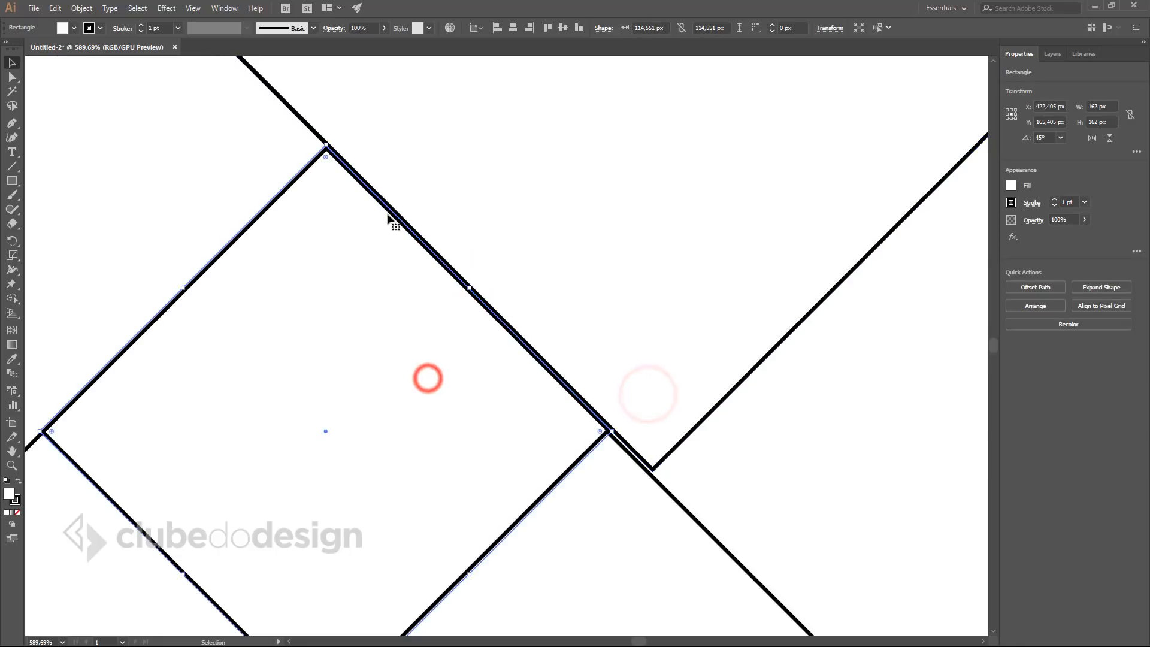
left_click(625, 379)
left_click_drag(640, 471, 405, 281)
left_click(454, 408)
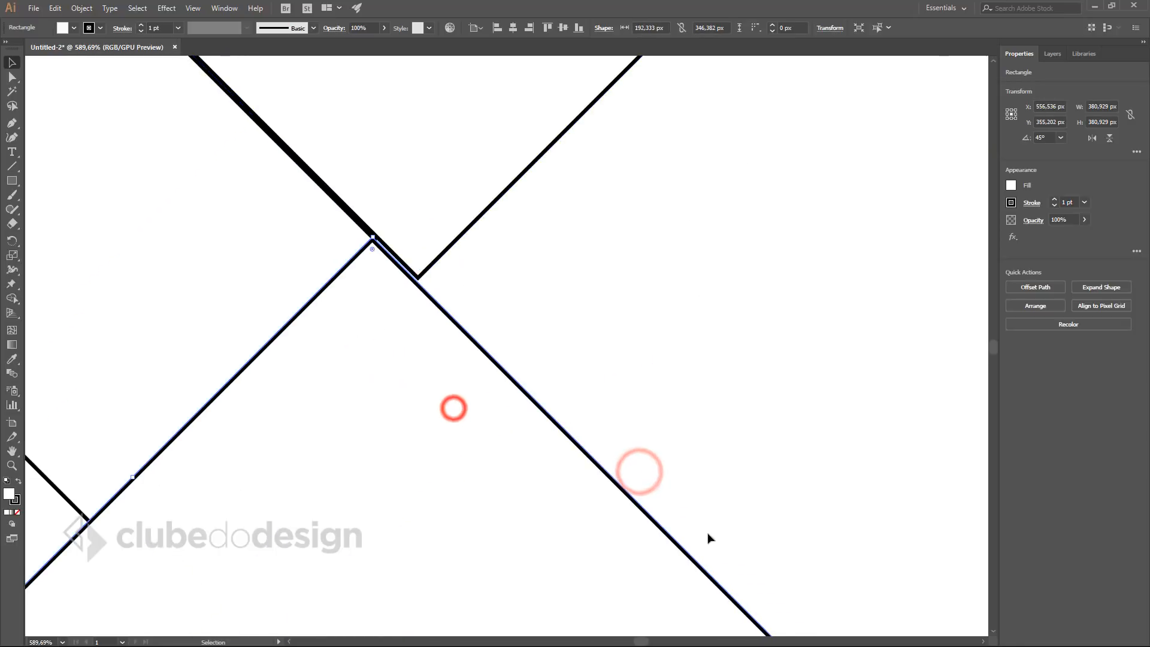
left_click_drag(373, 237, 372, 235)
left_click_drag(345, 368, 528, 300)
left_click(783, 261)
Duplicate the top rotated rectangle down-right and enlarge the copy toward the lower right.
key("ctrl+0")
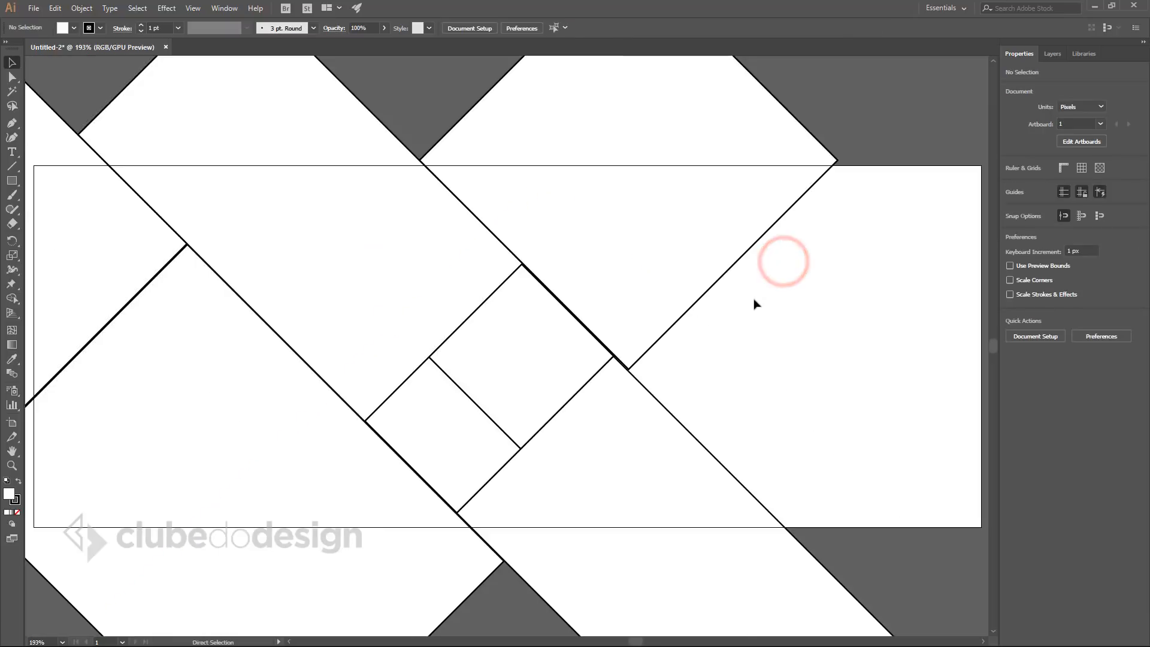
left_click_drag(749, 291, 601, 340)
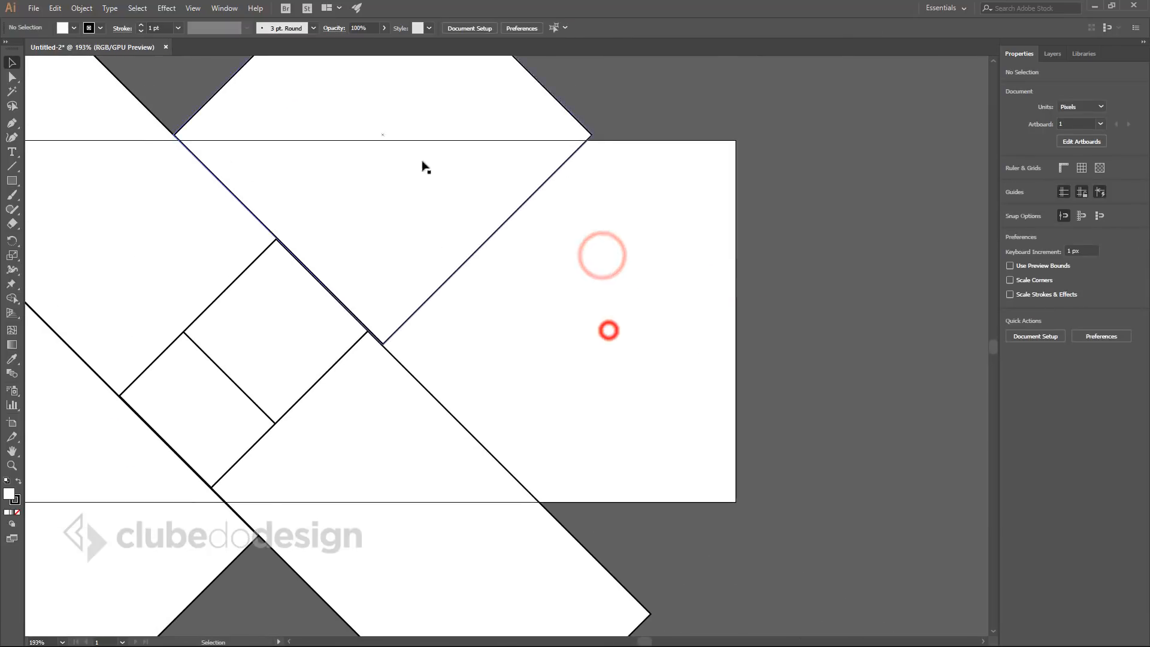
left_click(408, 146)
left_click_drag(290, 125, 495, 338)
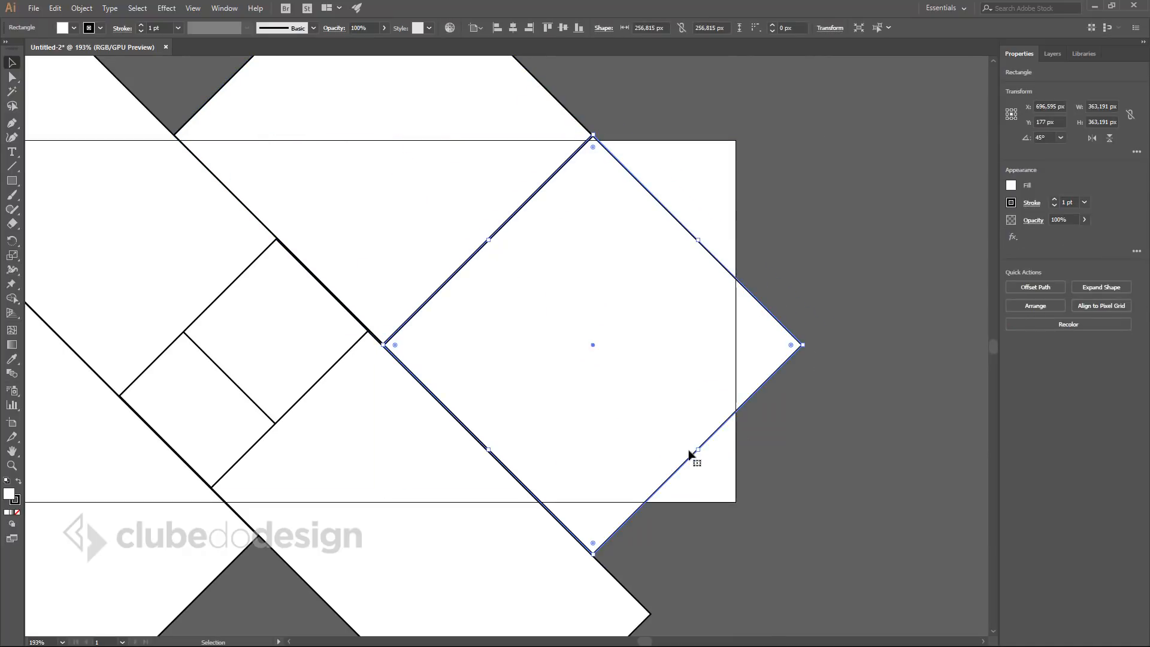
left_click_drag(698, 448, 678, 359)
left_click(866, 259)
Duplicate the large rectangle up-right and enlarge the upper-right diamond outward.
left_click(881, 354)
left_click_drag(514, 326, 647, 192)
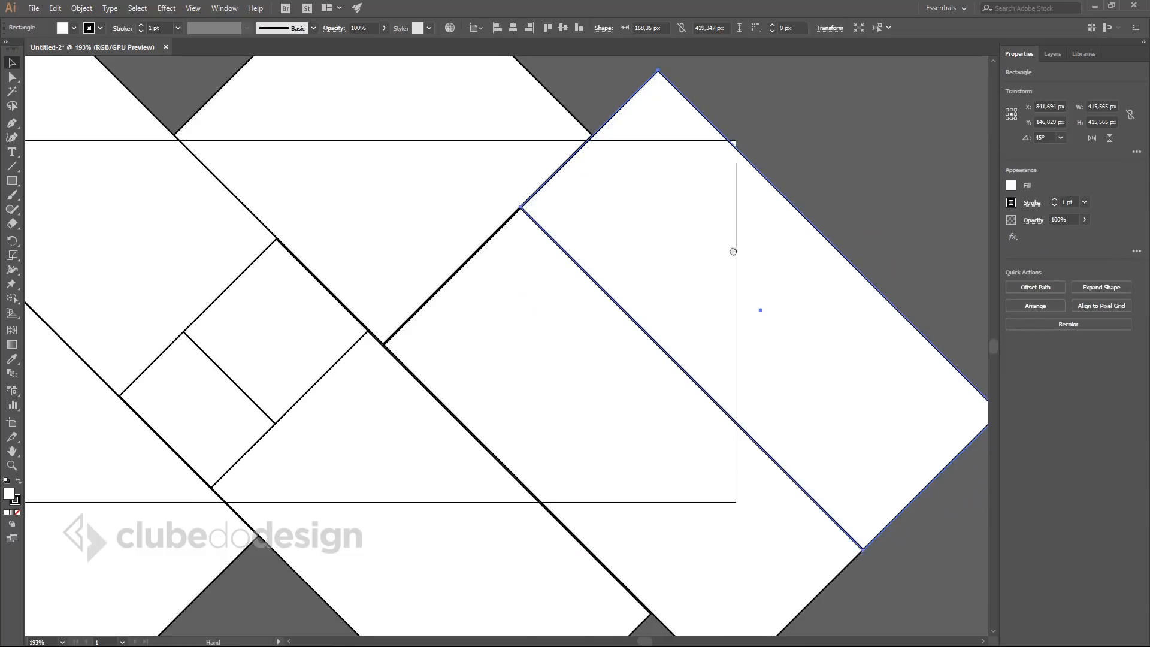
left_click_drag(734, 250, 532, 279)
left_click(632, 308)
left_click_drag(628, 270, 719, 178)
left_click(835, 172)
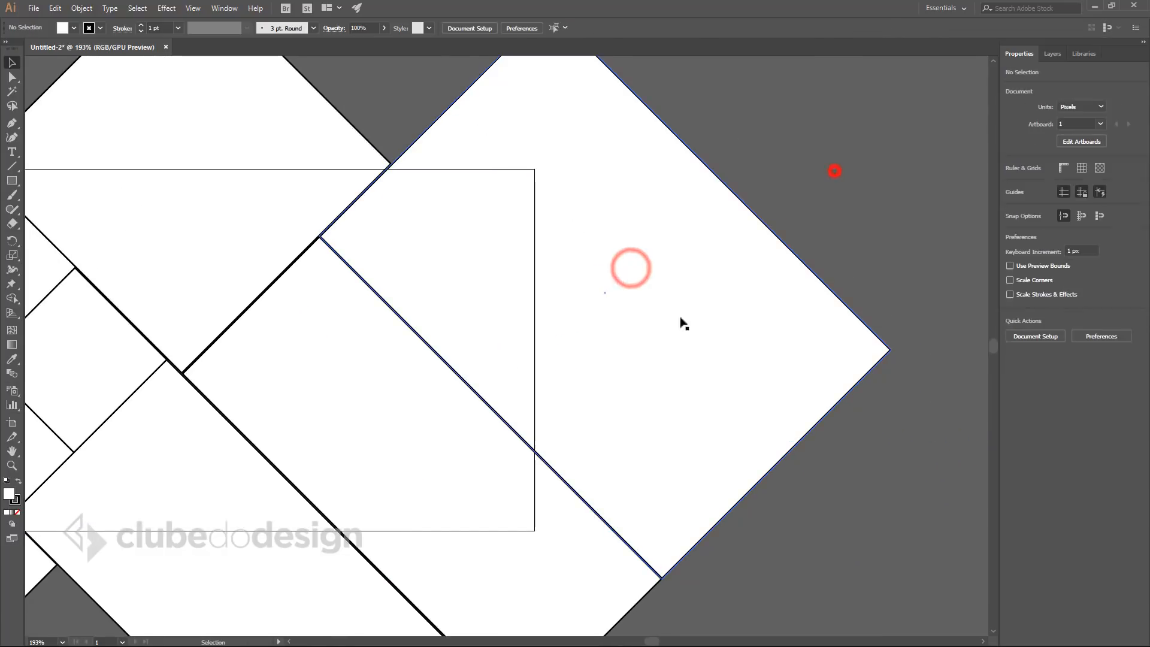
key("ctrl+0")
left_click(519, 312, "ctrl+alt")
left_click_drag(578, 354, 586, 315)
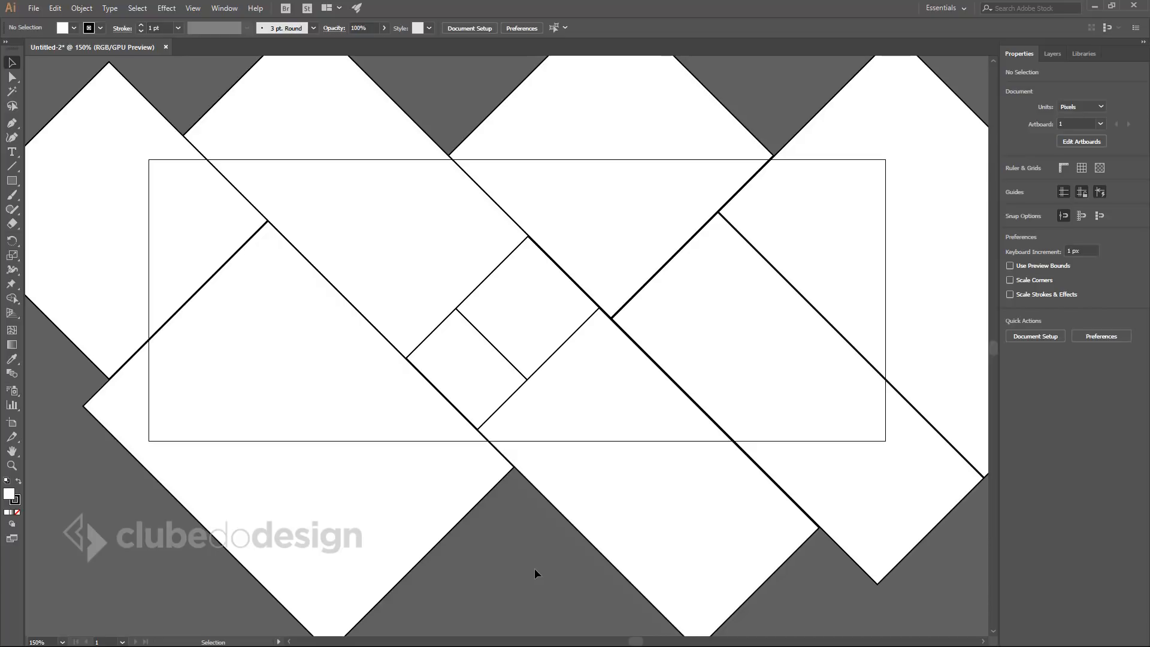
Select the top-left diamond together with the large lower diamond.
left_click(94, 265)
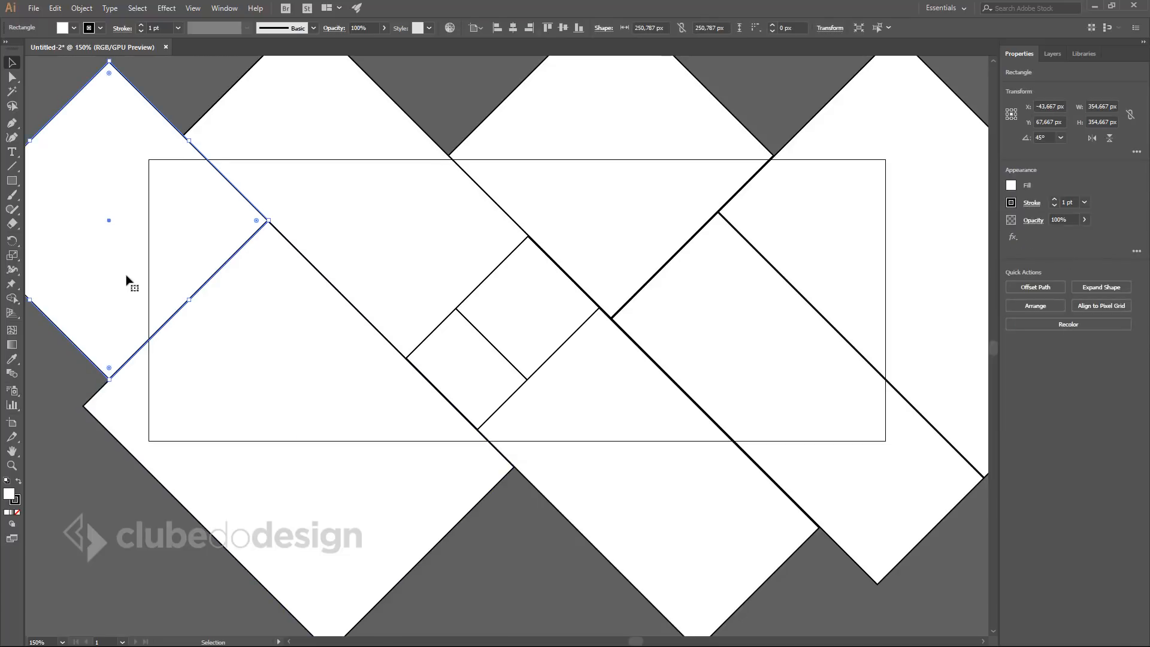
left_click(290, 297, "shift")
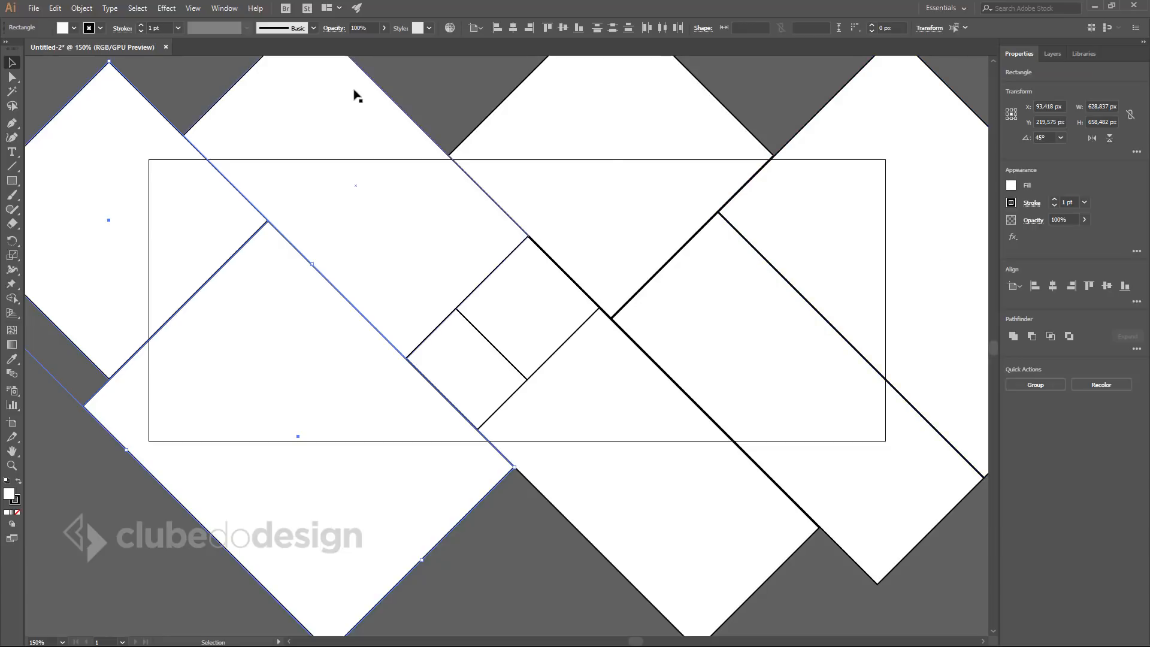
left_click(227, 8)
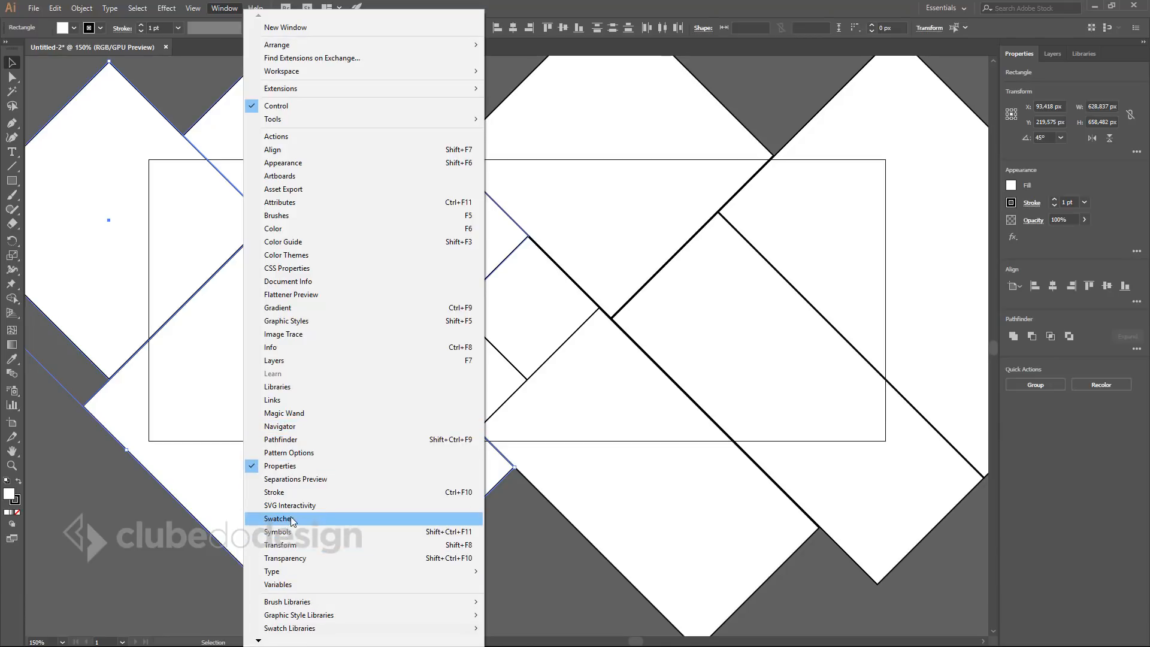
Fill the two selected diamonds red, and the two small squares plus lower-right rectangle orange.
left_click(313, 514)
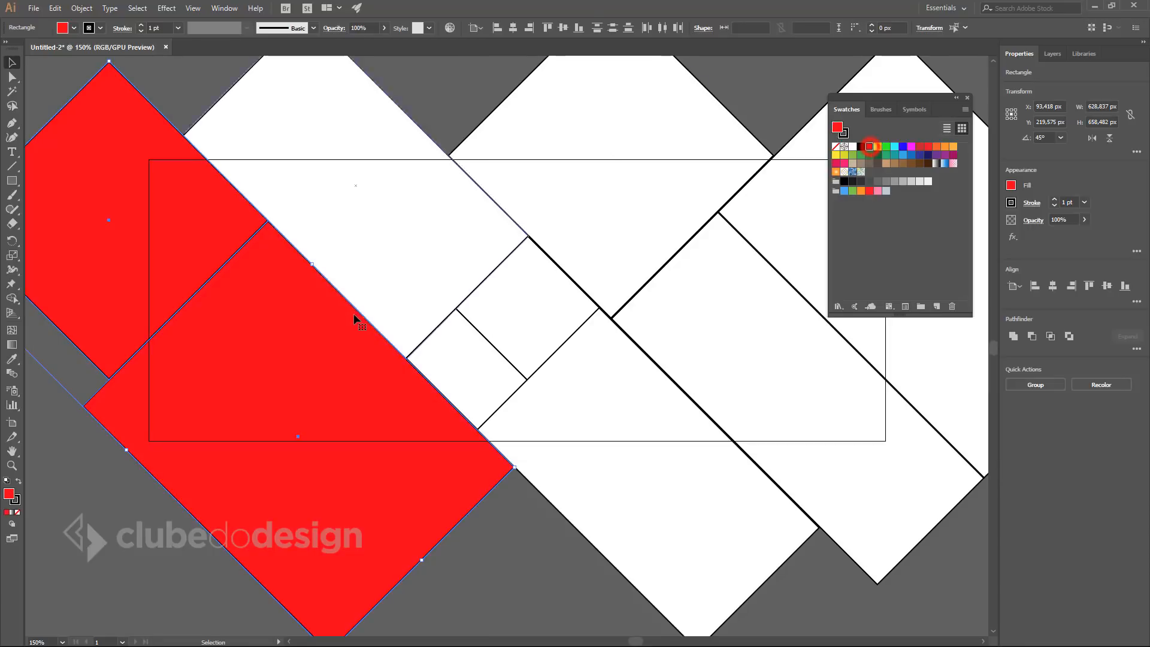
left_click(869, 146)
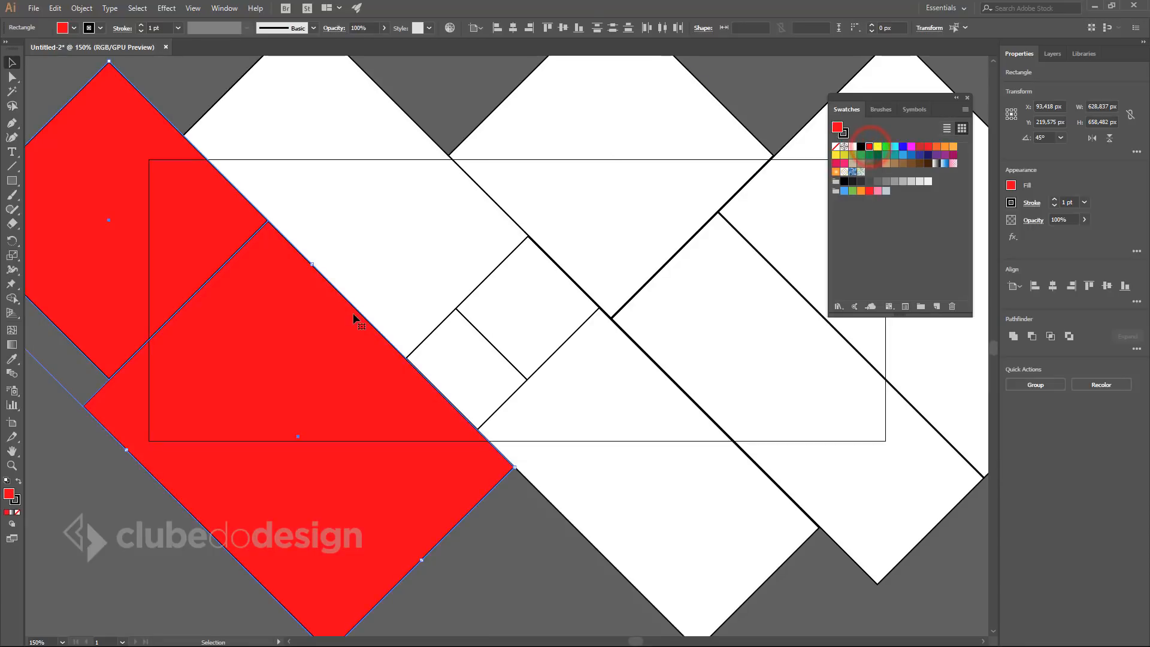
left_click(529, 339)
left_click(484, 362, "shift")
left_click(603, 403, "shift")
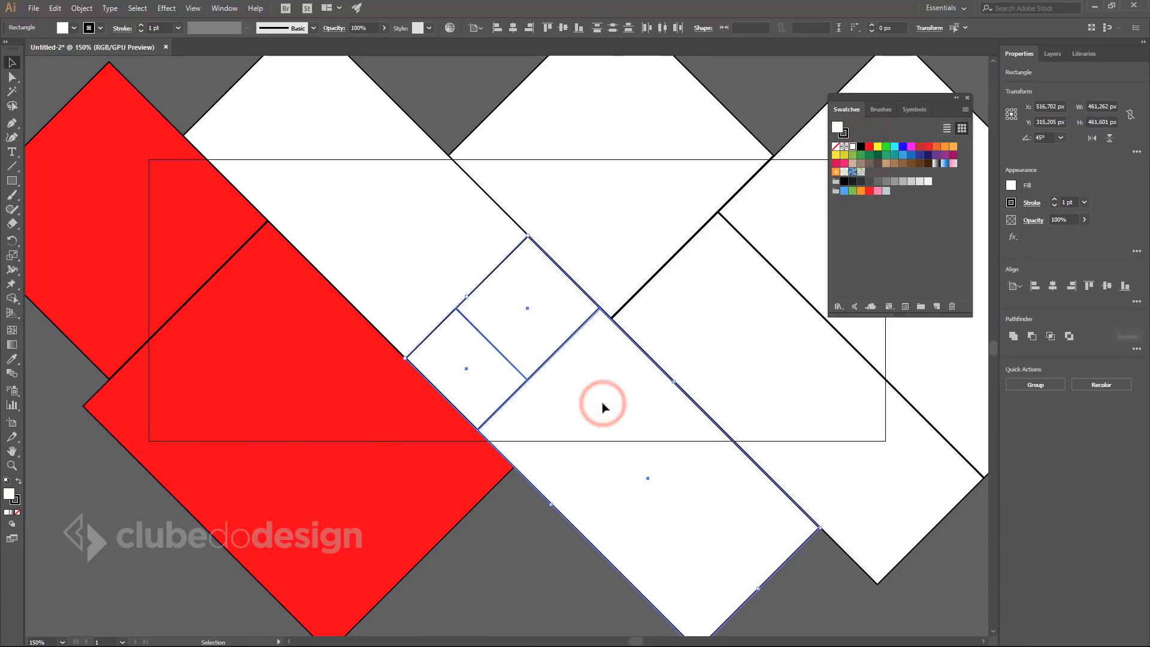
left_click(861, 191)
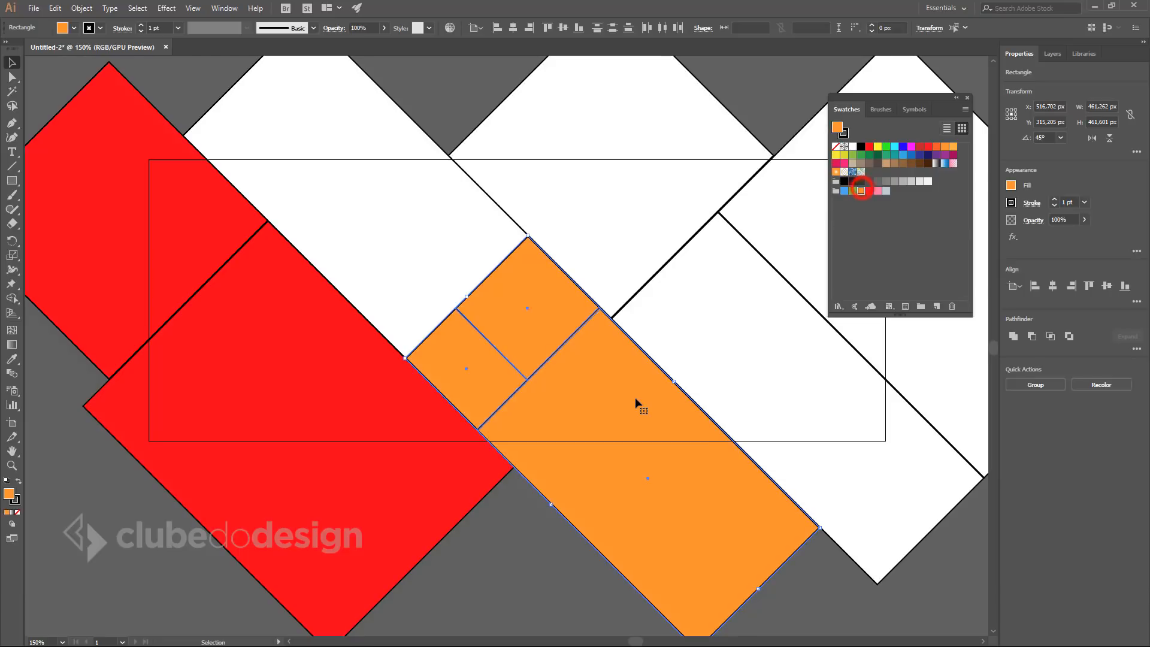
Fill the left rectangle green, the top diamond blue and the right-hand pair dark green.
left_click(405, 232)
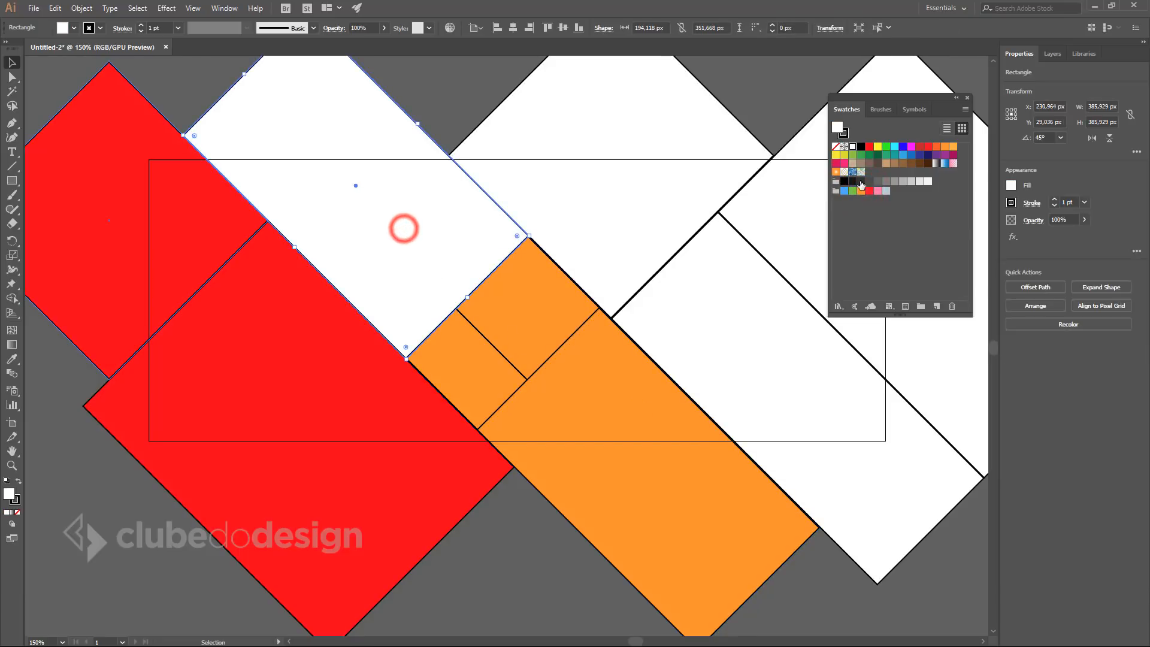
left_click(886, 146)
left_click(621, 153)
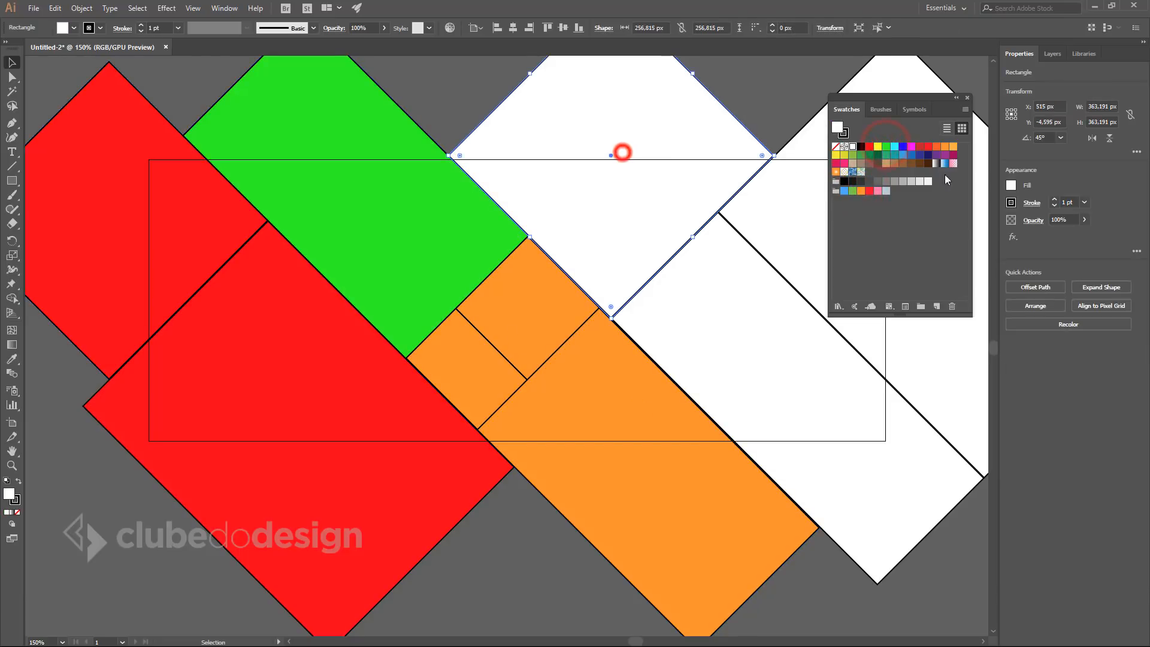
left_click(903, 146)
left_click(775, 207)
left_click(734, 267, "shift")
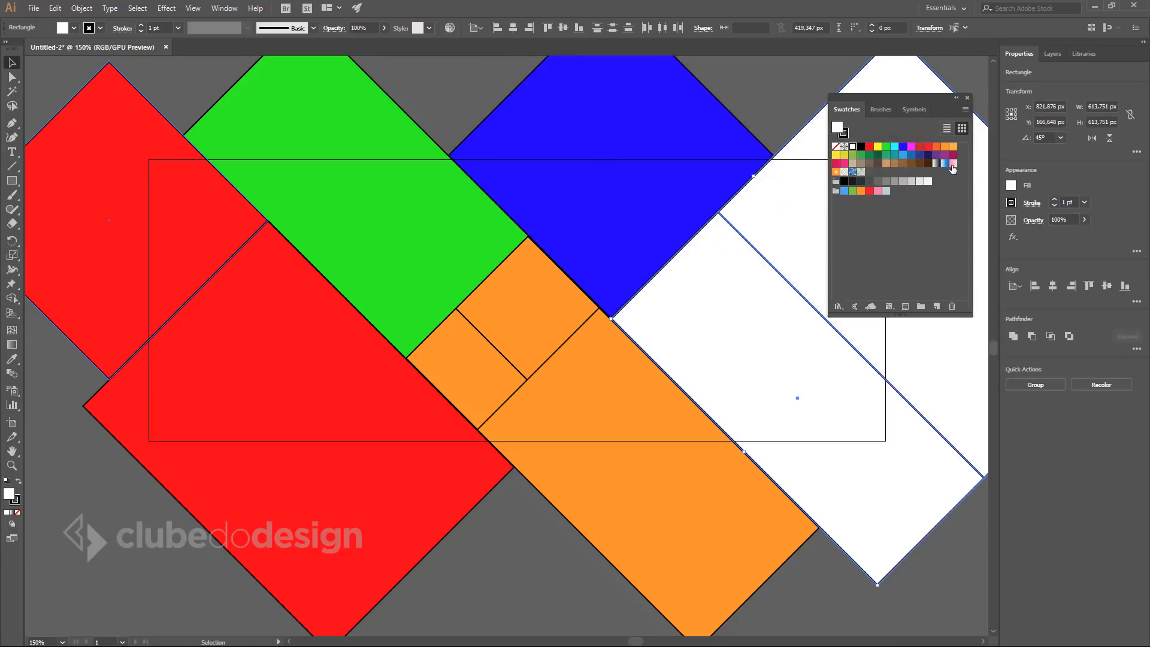
left_click(870, 155)
left_click_drag(678, 387, 644, 371)
left_click(620, 364, "ctrl+alt")
left_click(591, 543)
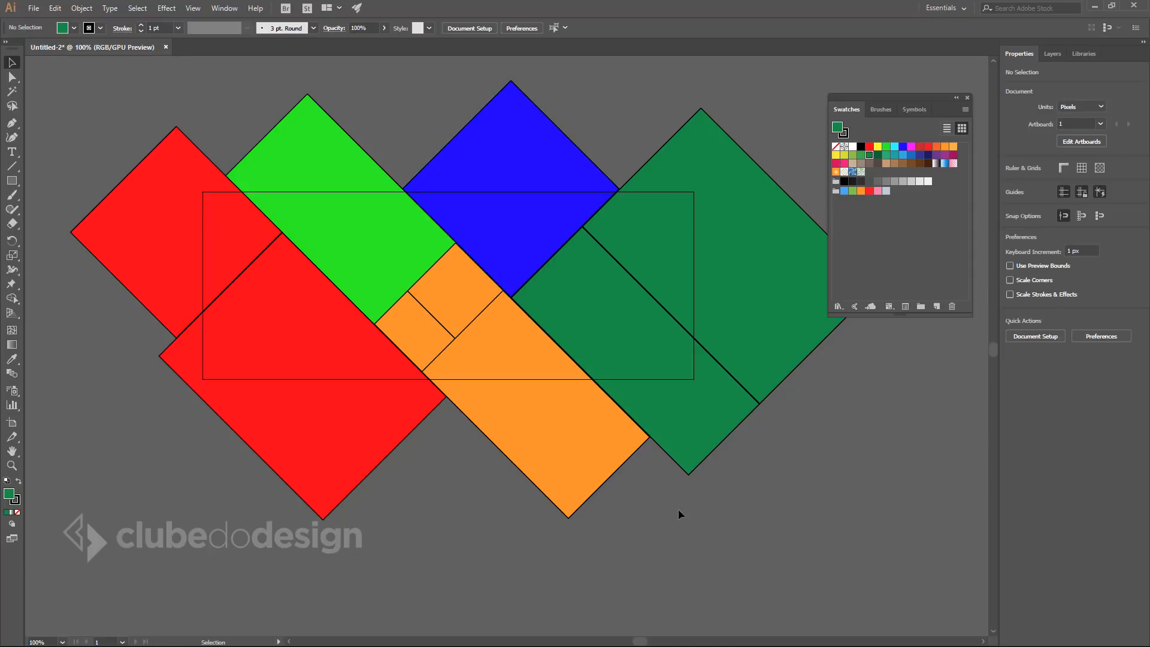
Select all shapes with Ctrl+A and give them a white 3 pt stroke.
left_click(821, 540)
left_click_drag(839, 527, 212, 177)
left_click(108, 106)
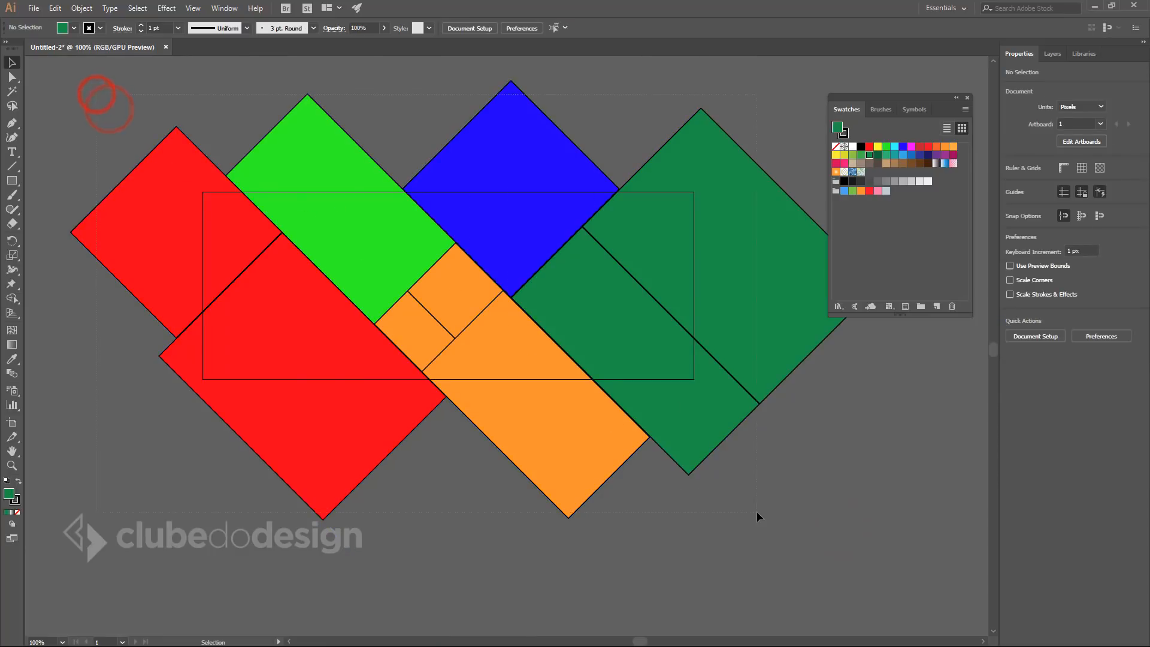
key("ctrl+a")
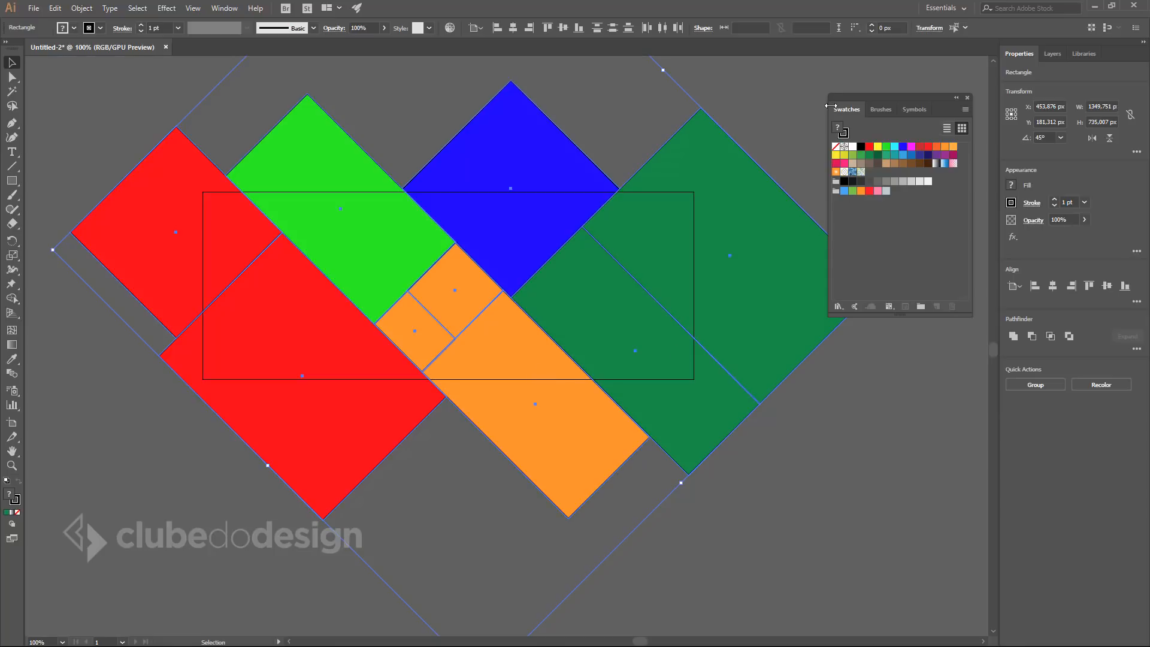
left_click(844, 133)
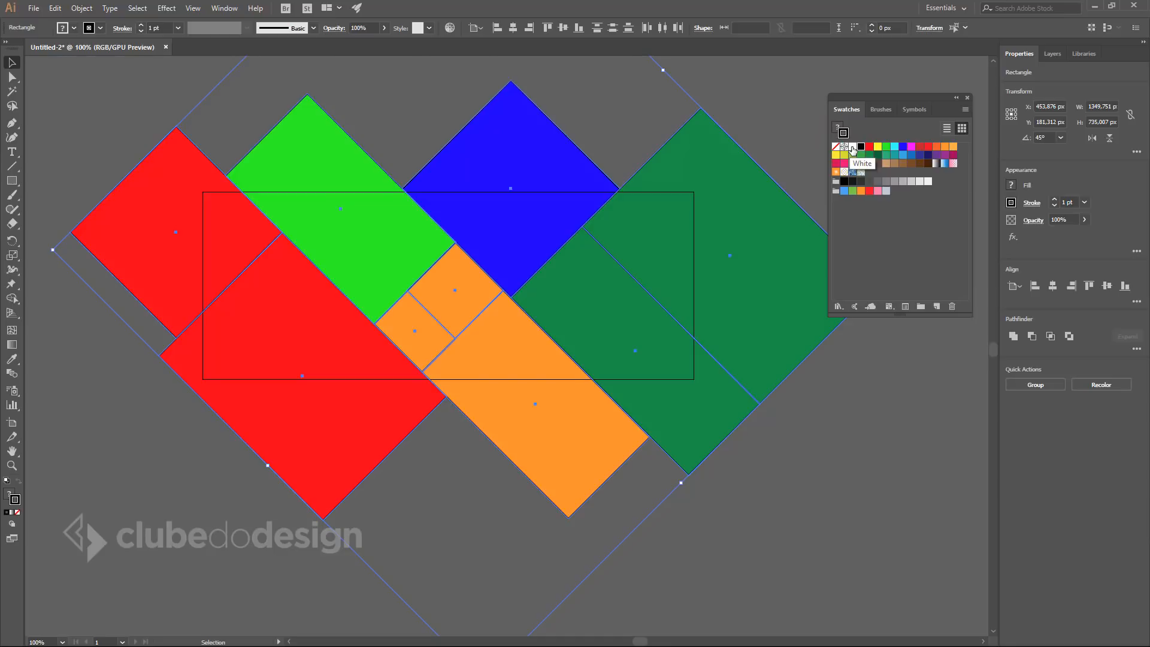
left_click(853, 147)
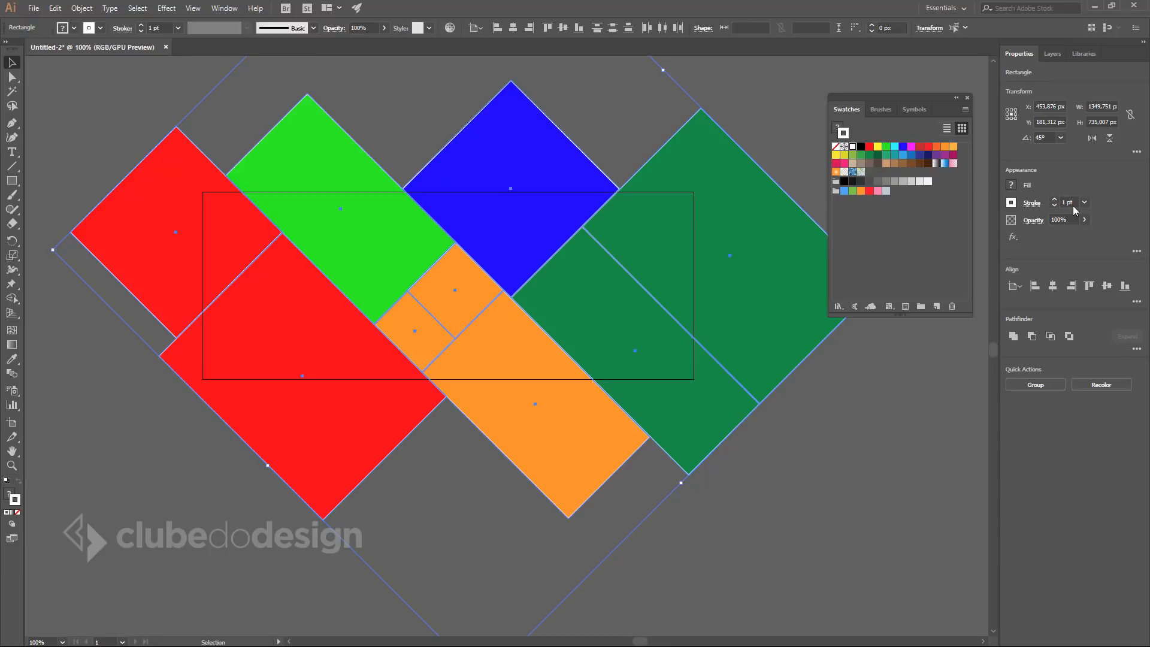
left_click(1054, 200)
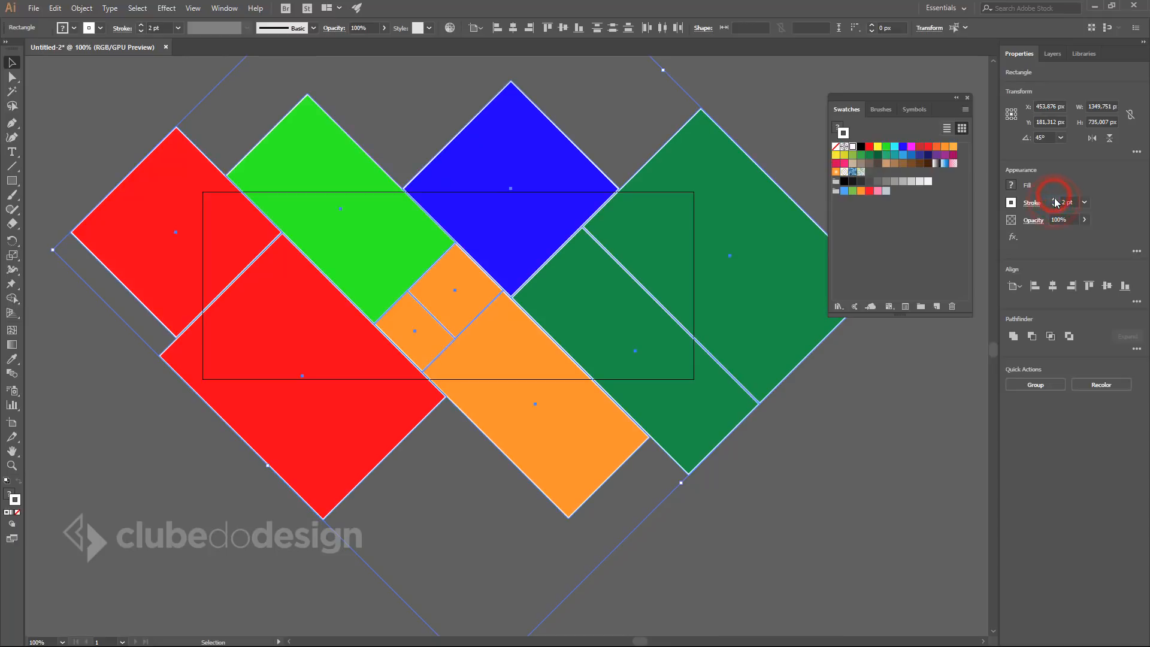
left_click(1054, 200)
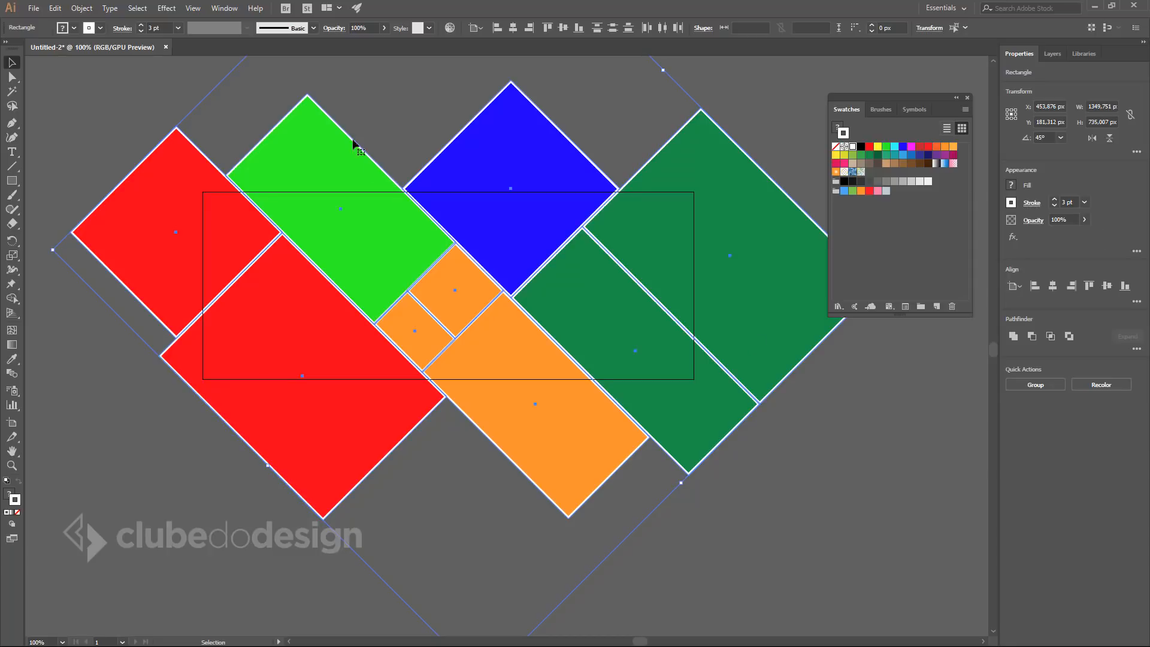
left_click(225, 8)
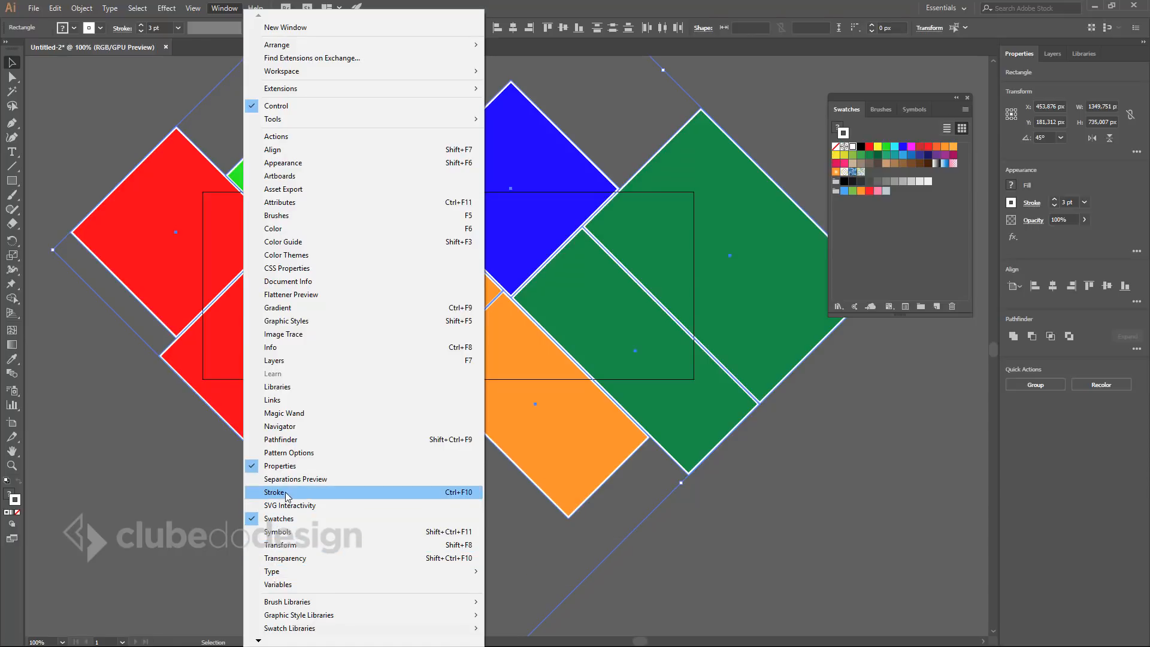
Open the Stroke panel, dock it below Swatches and expand its full options.
left_click(343, 491)
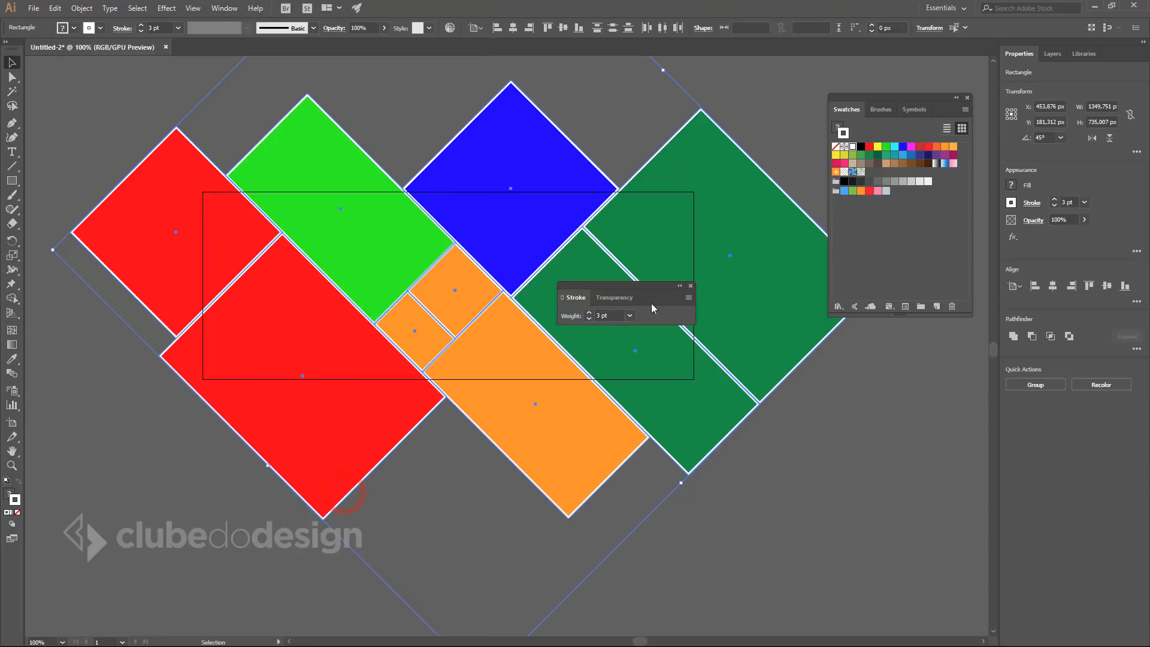
mouse_move(646, 295)
left_mouse_down()
mouse_move(928, 385)
mouse_move(837, 387)
left_mouse_up()
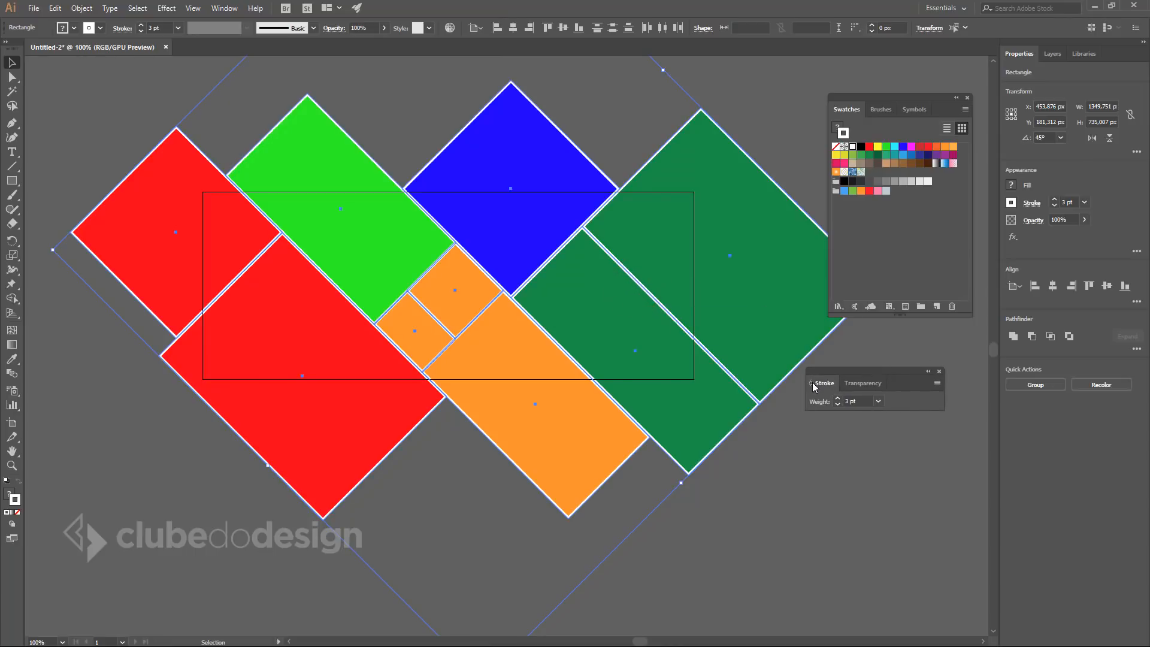
left_click(812, 384)
left_click(812, 384)
left_click_drag(837, 376, 861, 351)
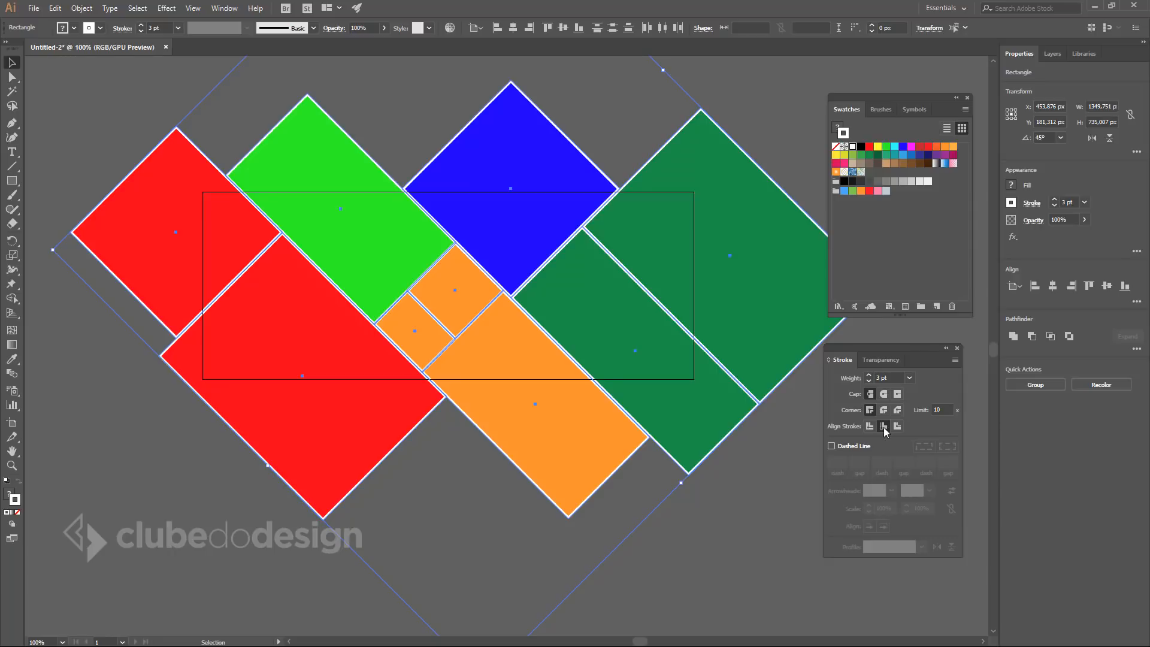
Reselect all shapes with Ctrl+A and display the Layers panel showing Layer 1.
left_click(735, 542)
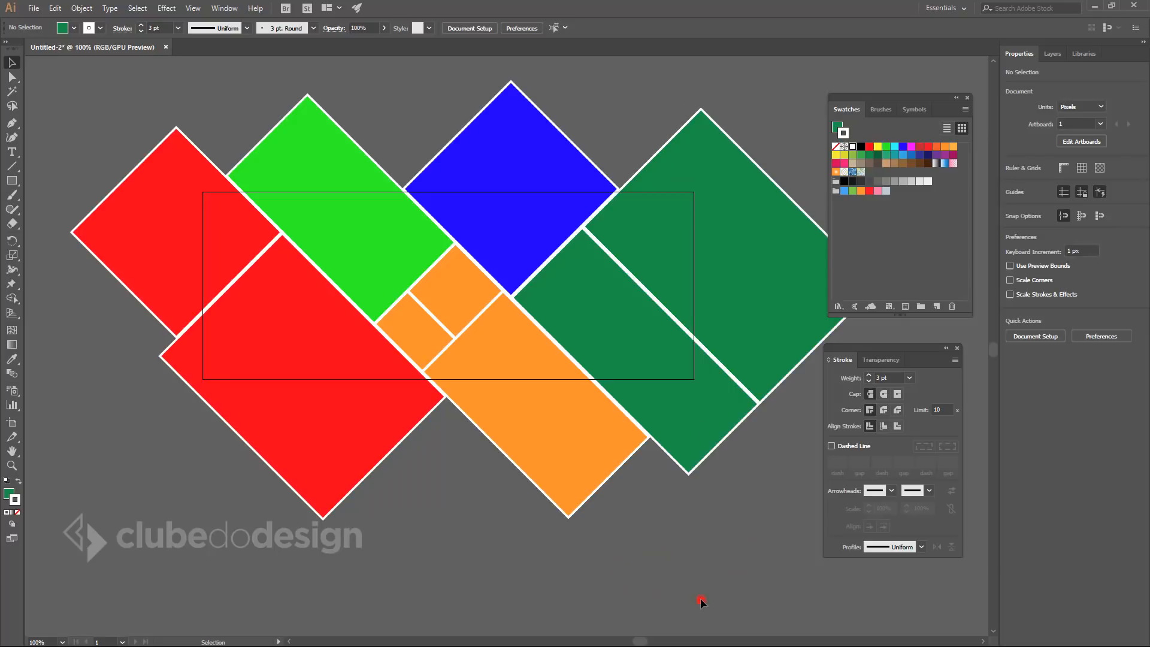
left_click(667, 552)
left_click(780, 556)
key("ctrl+a")
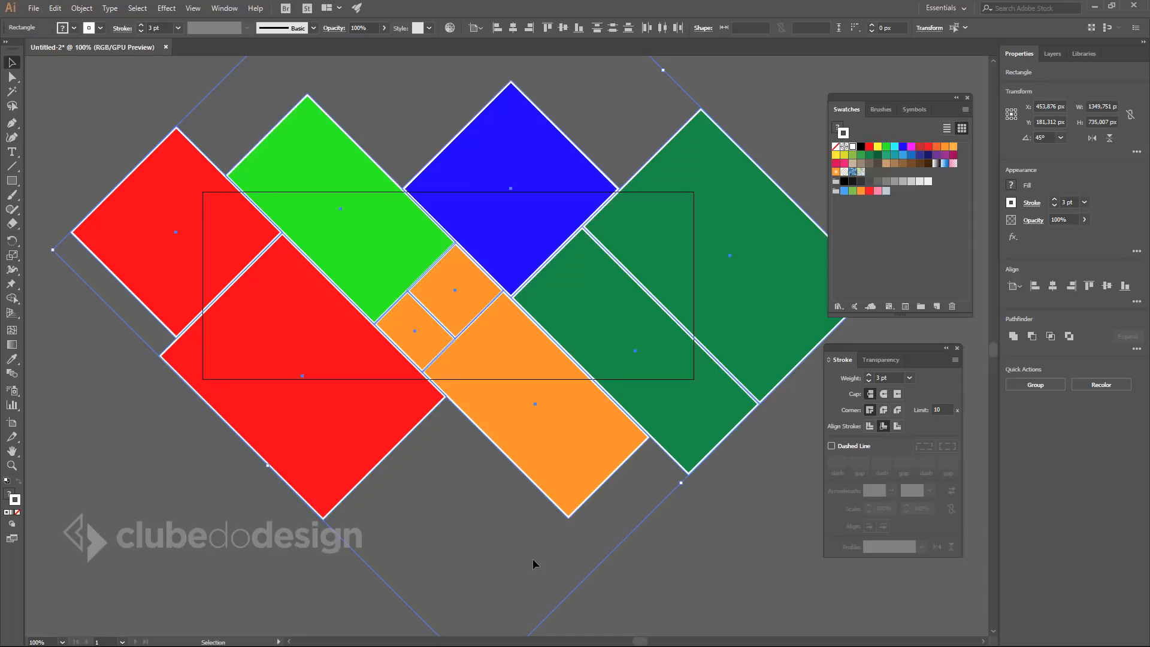
left_click(1054, 54)
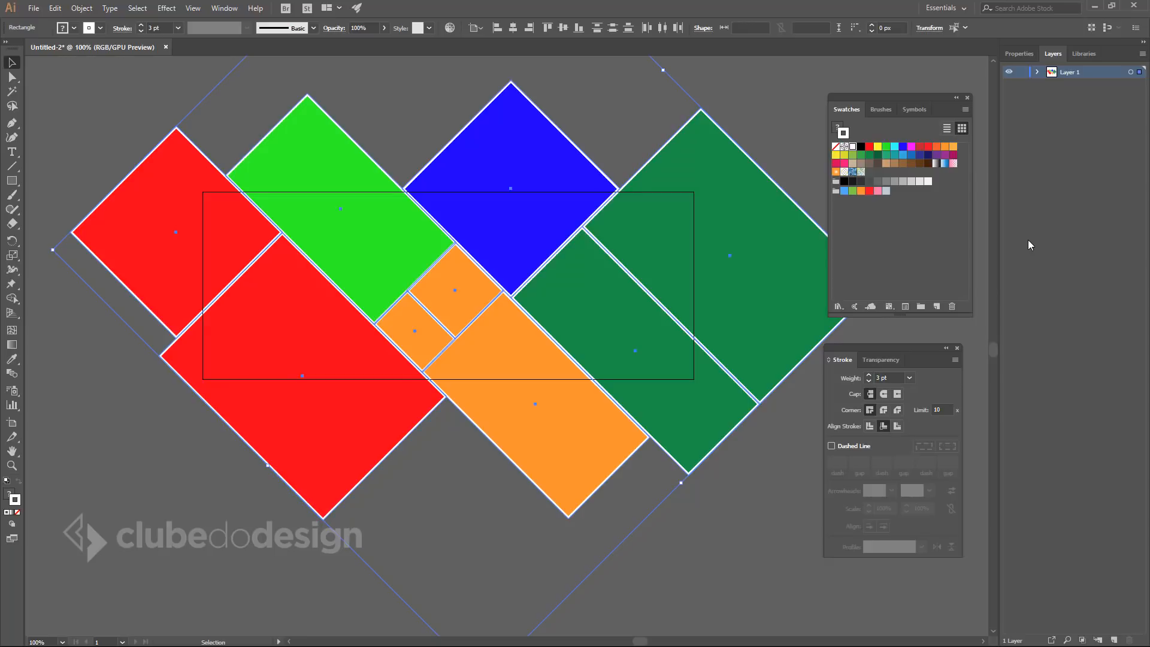
Add a new layer above Layer 1 named 'Contorno'.
left_click(1115, 640)
double_click(1070, 73)
type("Co")
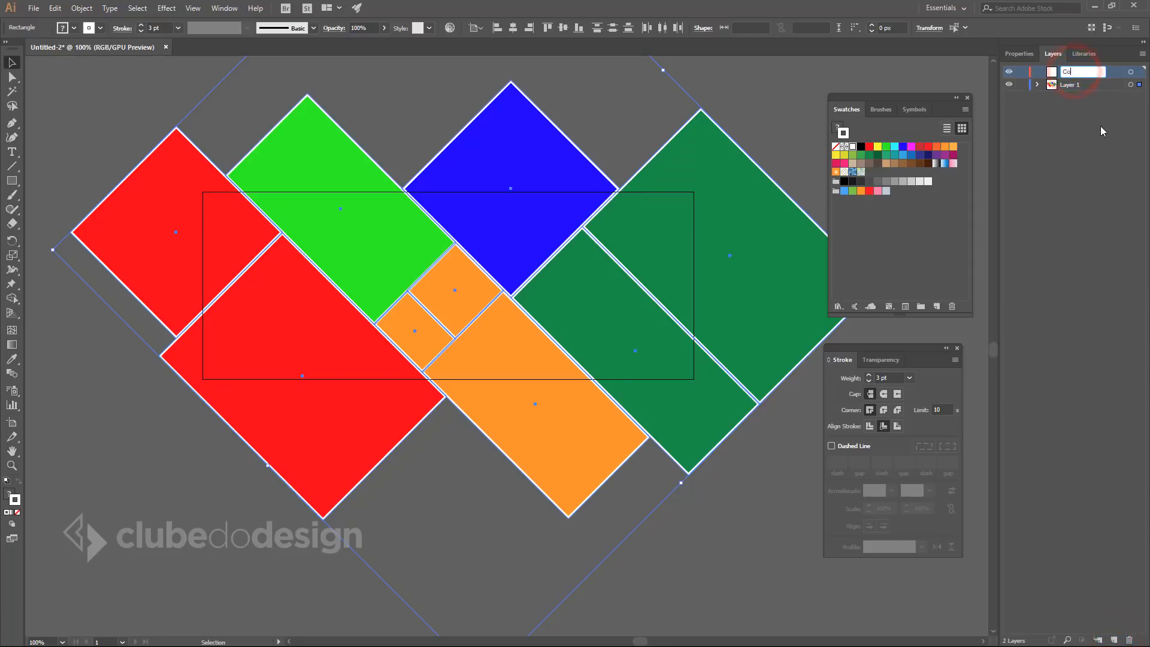
type("ntorno")
key("Return")
Rename Layer 1 to 'Fotos', hide it, and make Contorno the active layer.
double_click(1069, 84)
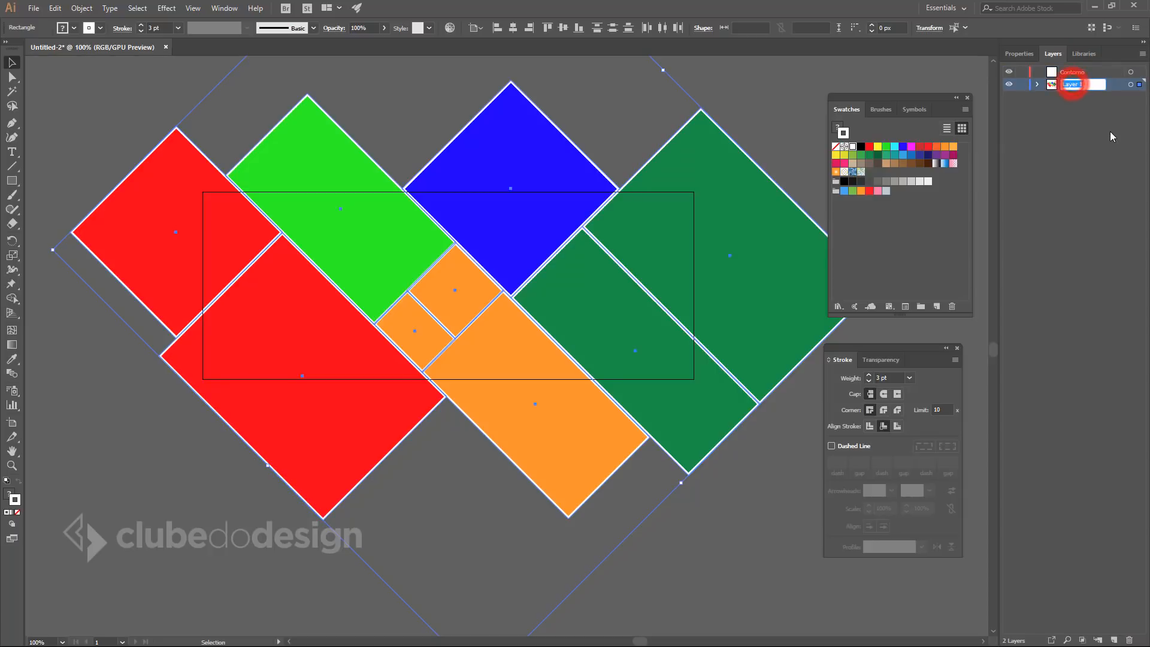
type("Fotos")
key("Return")
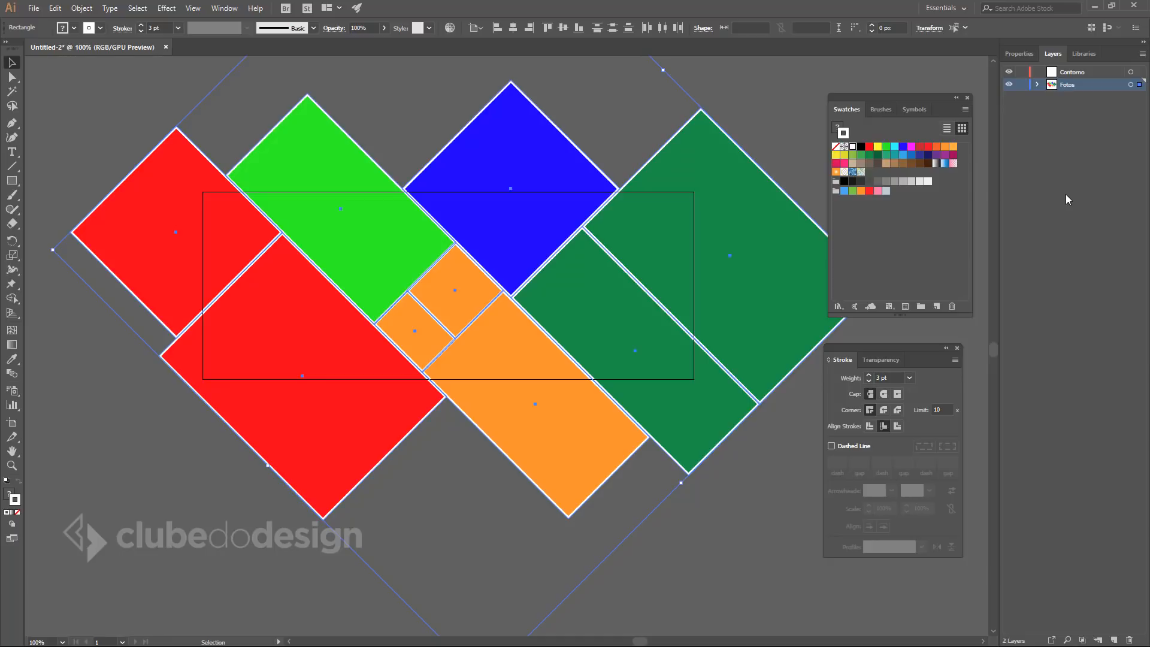
left_click(1010, 84)
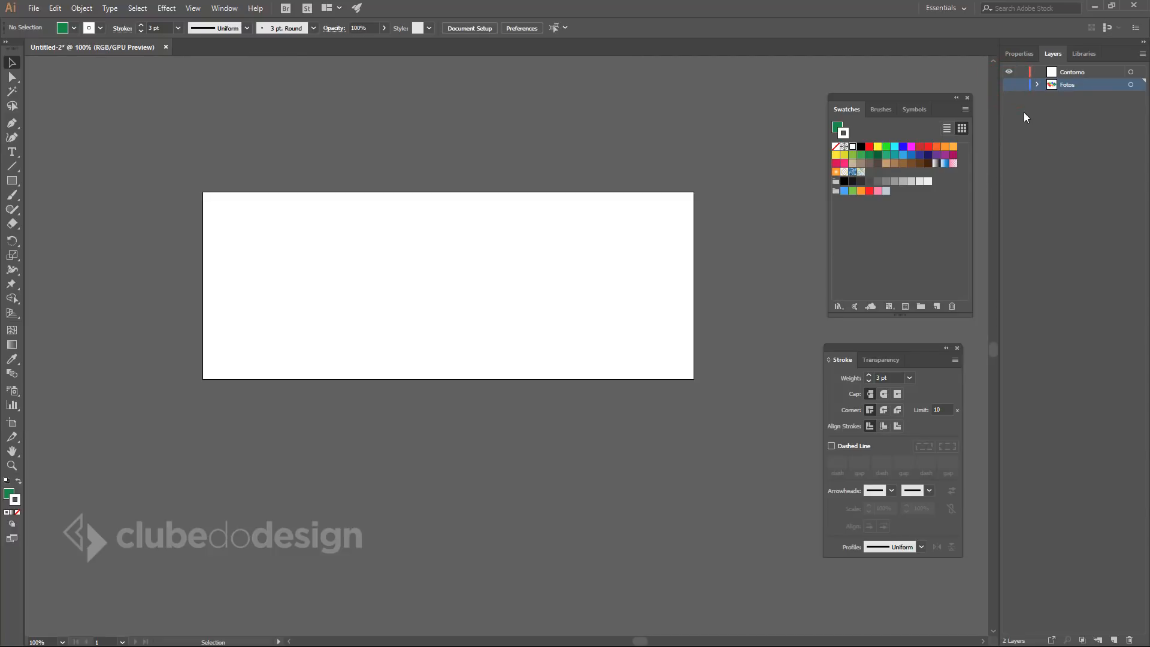
left_click(1101, 72)
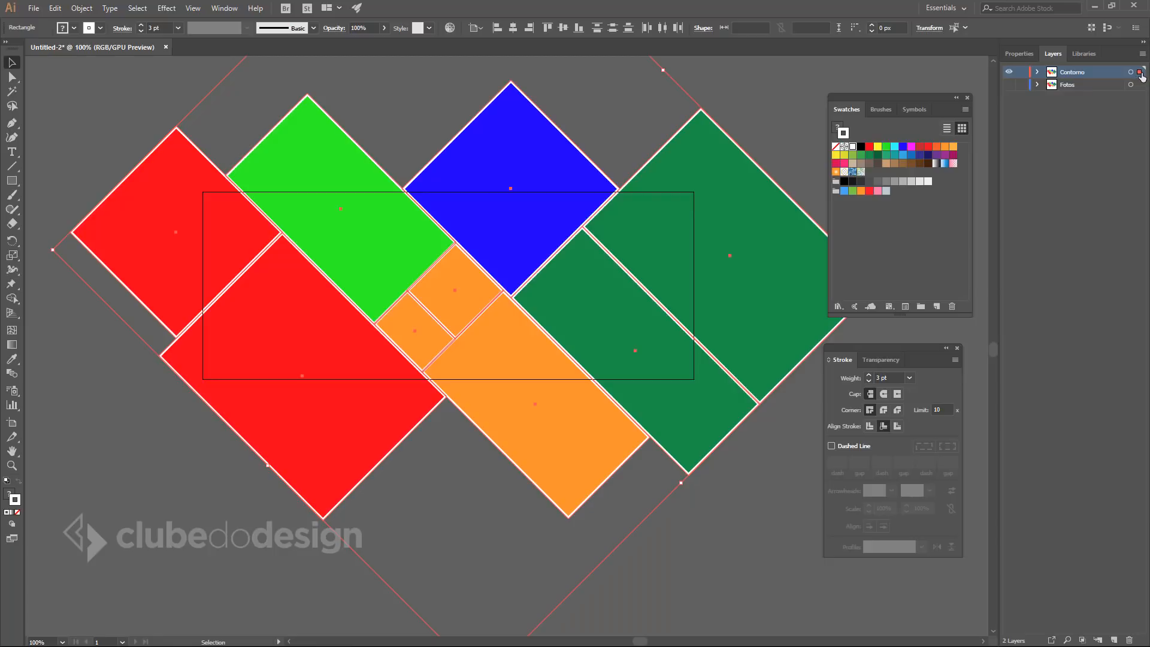
Set the Contorno copies' fill to None, lock and hide Contorno, and show Fotos.
left_click(837, 126)
left_click(837, 146)
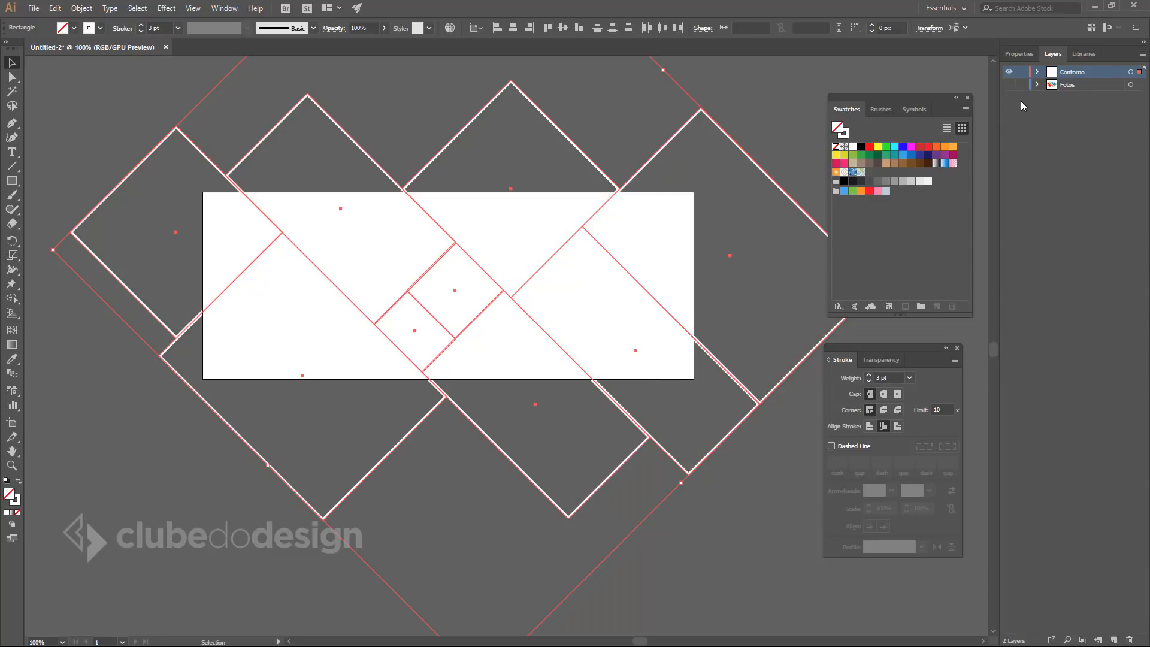
left_click(1022, 73)
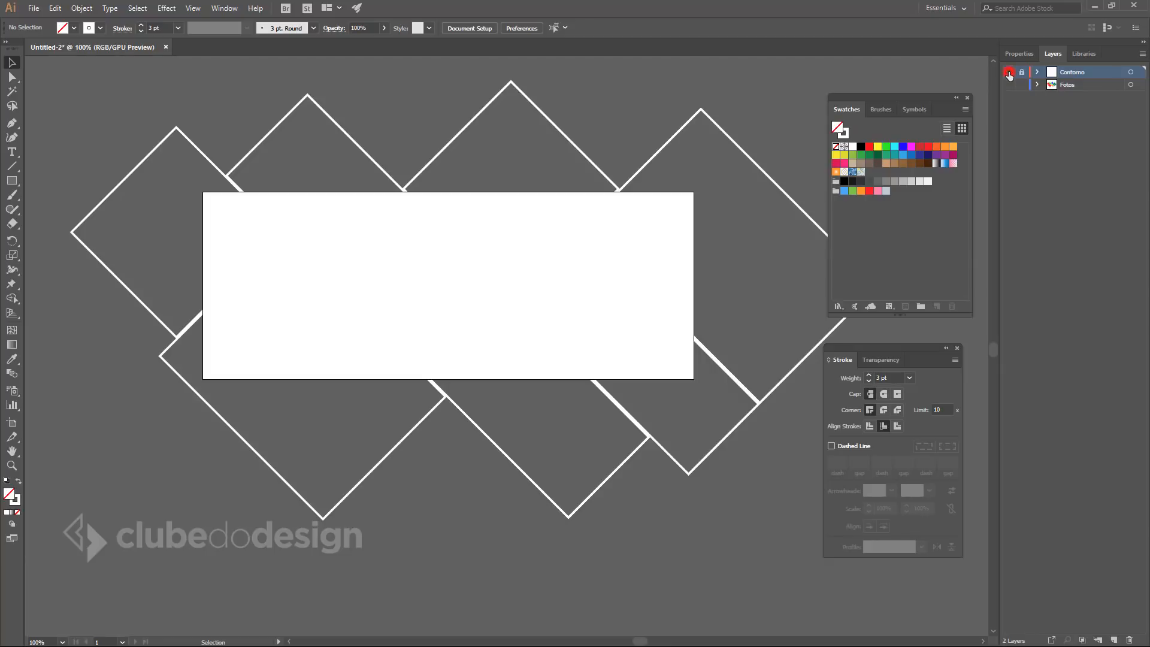
left_click(1009, 72)
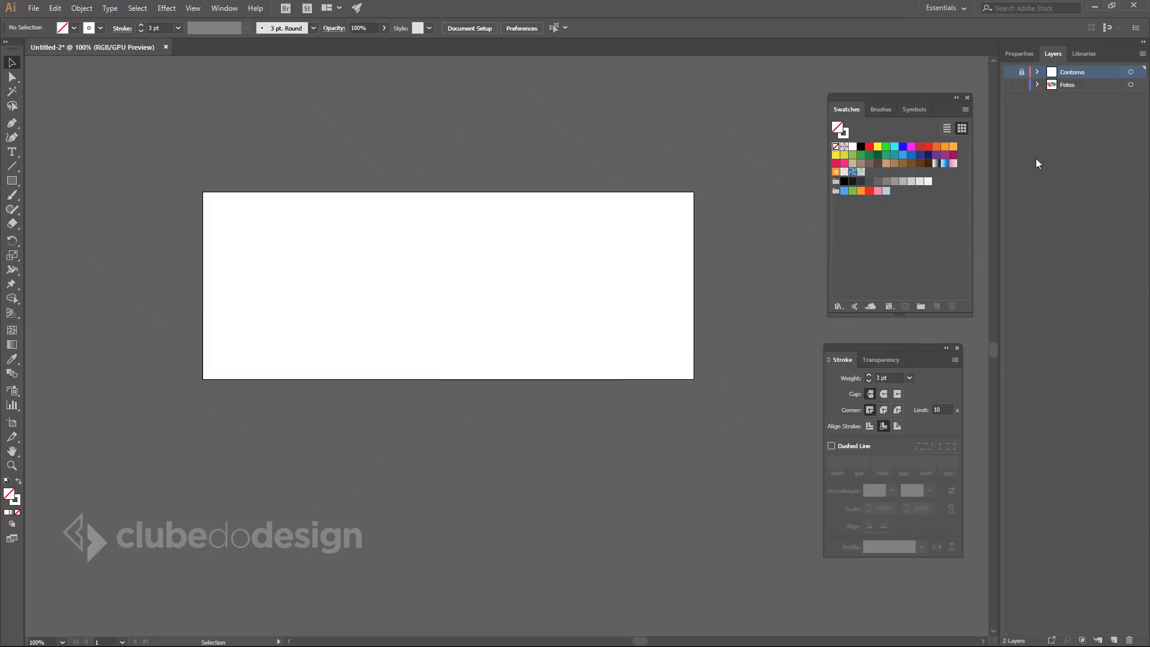
left_click(1009, 84)
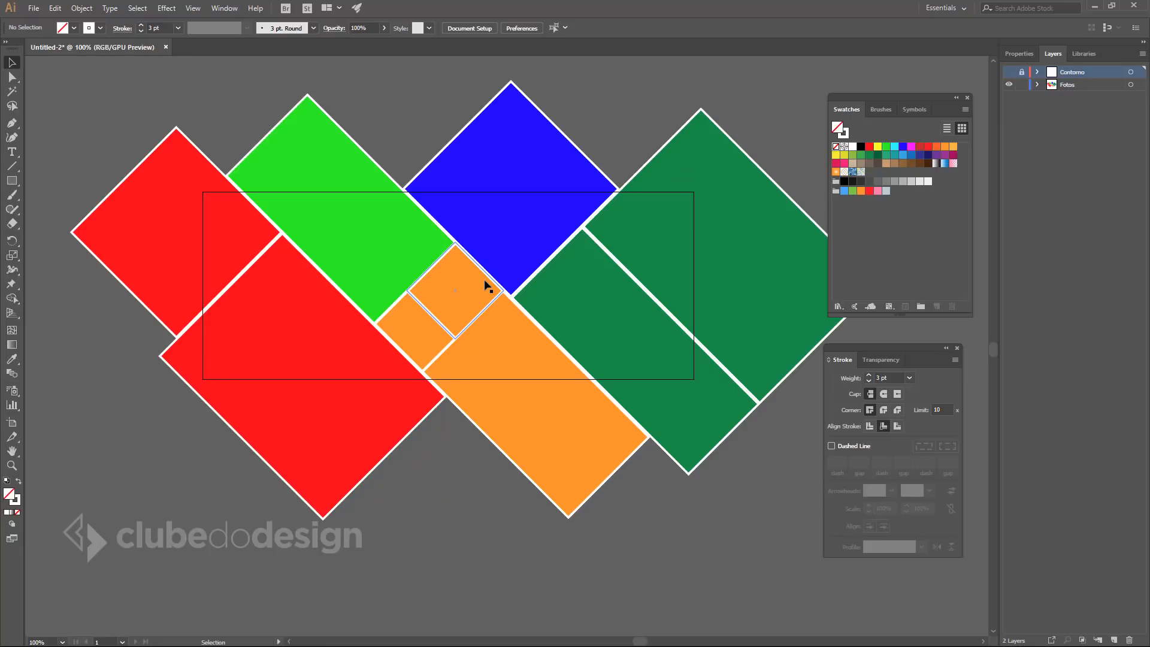
Open the Pathfinder panel and unite the two red shapes into one.
left_click(227, 8)
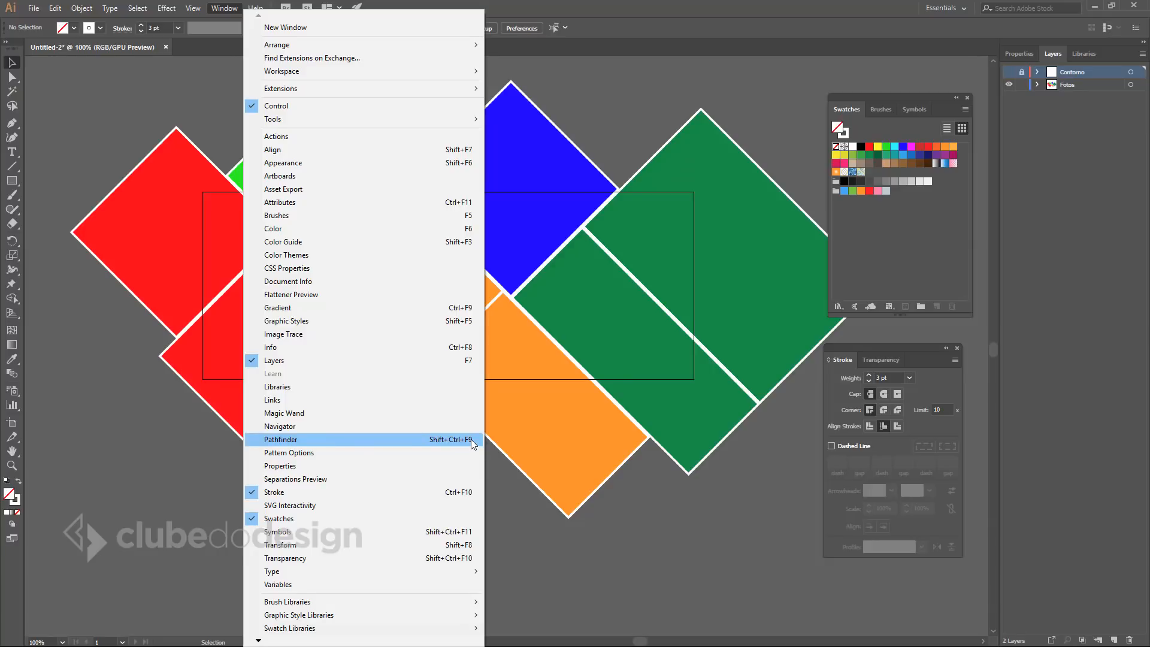
left_click(404, 440)
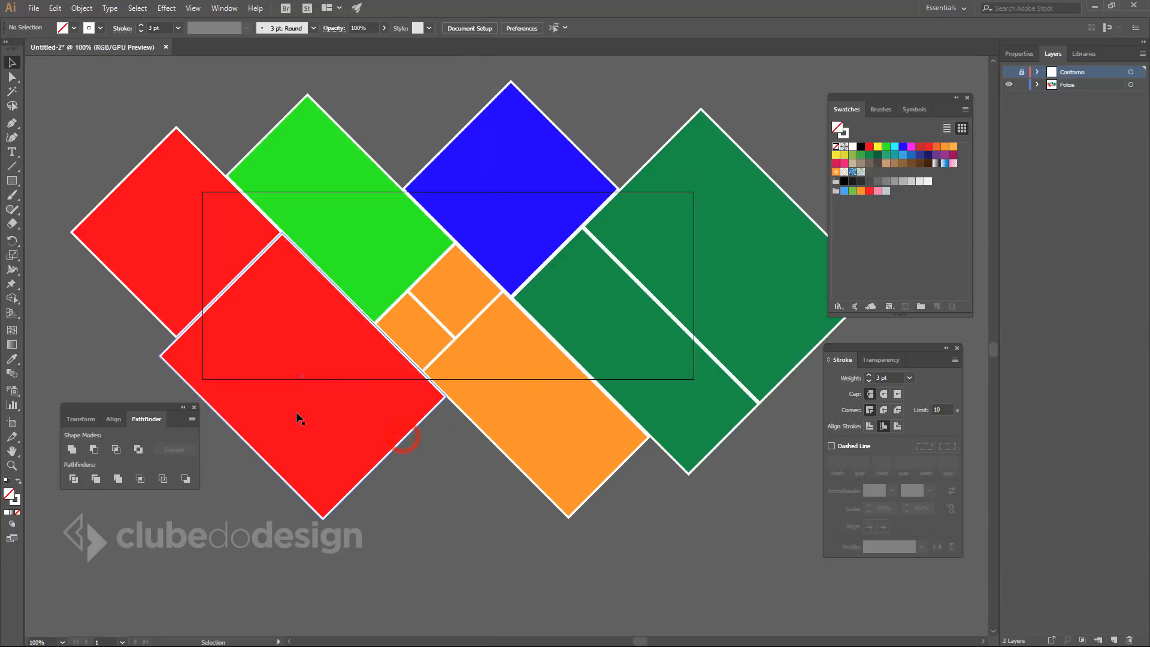
left_click_drag(128, 411, 145, 410)
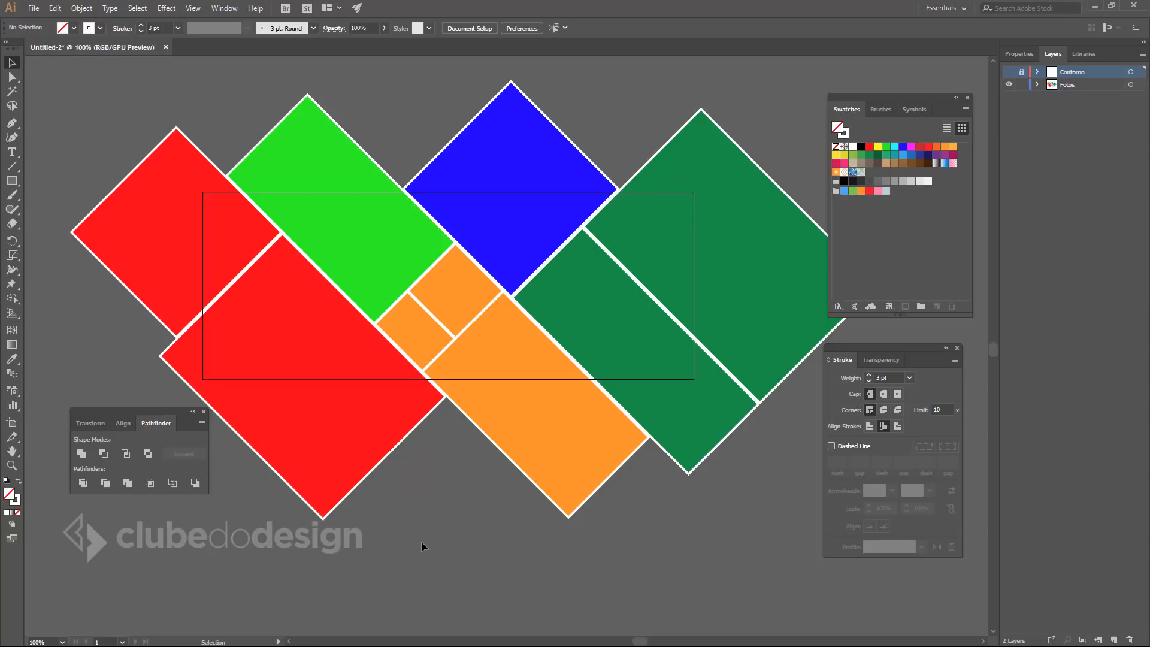
left_click(158, 211)
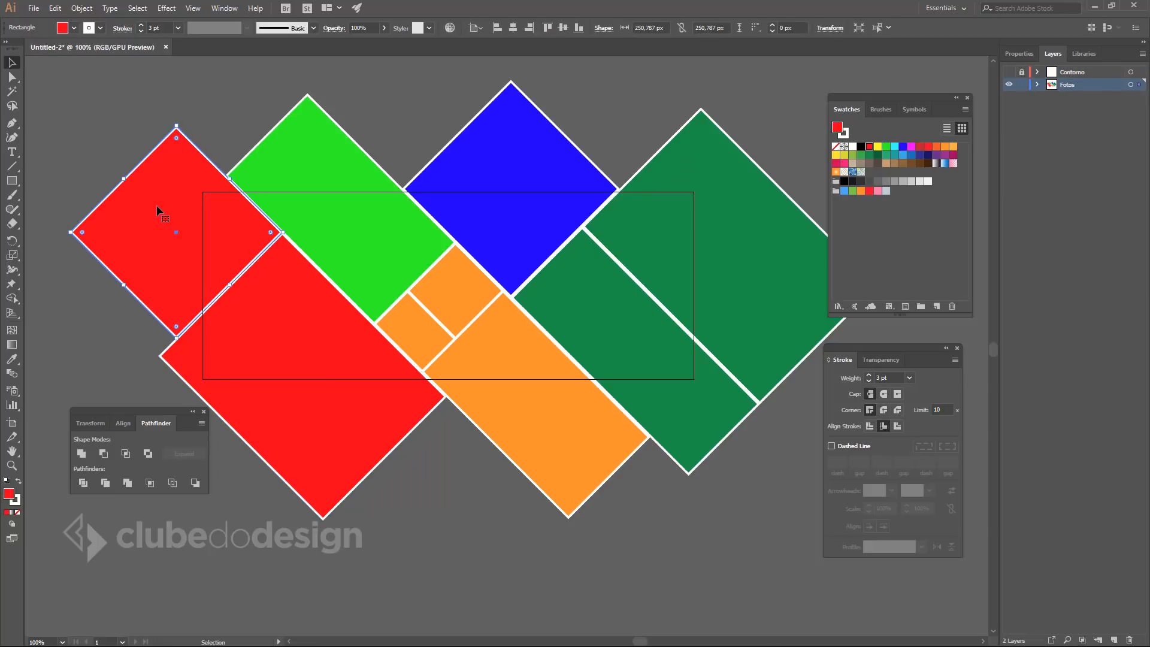
left_click(292, 325, "shift")
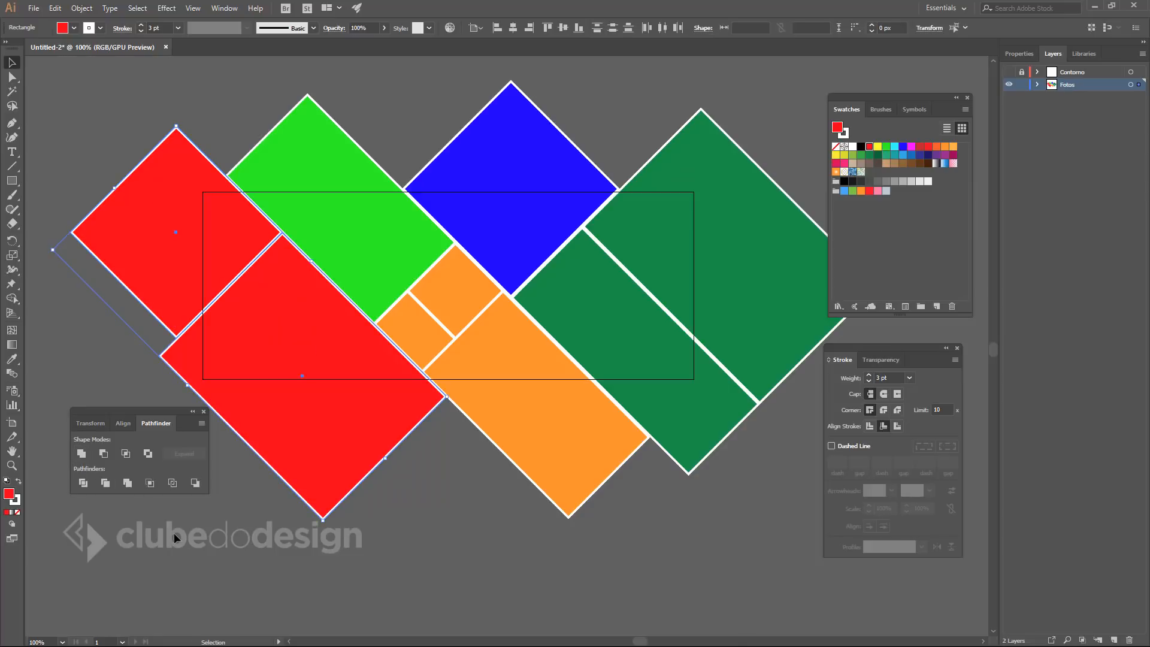
left_click(82, 454)
left_click(431, 535)
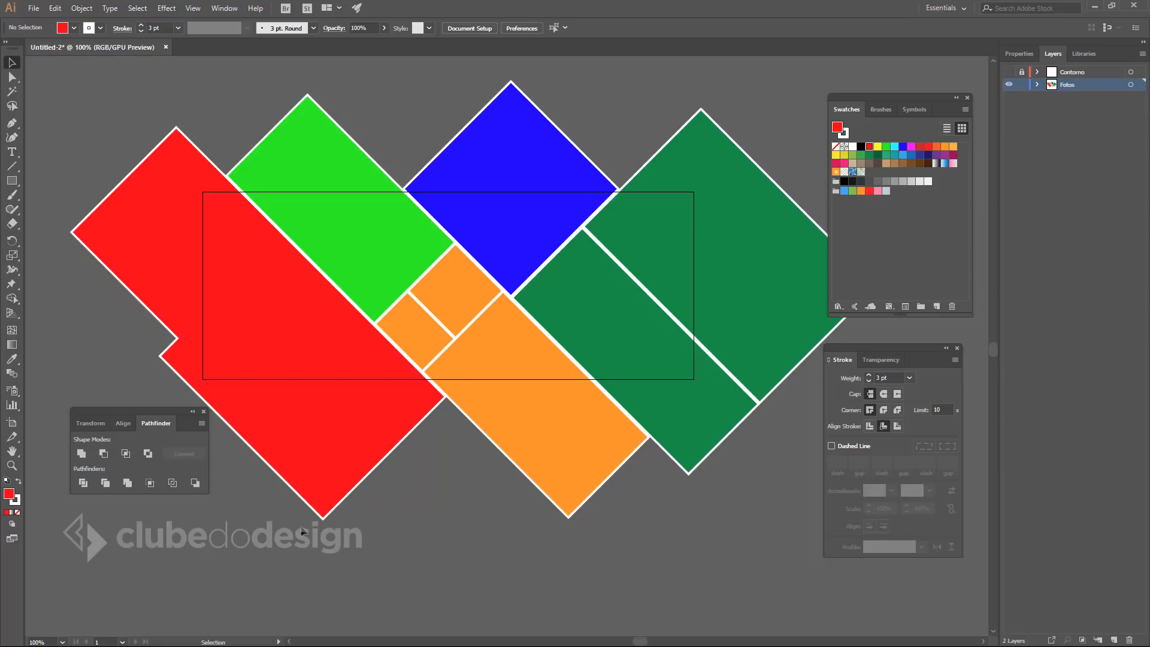
Unite the three orange pieces, then unite the two dark green rectangles.
left_click(458, 293)
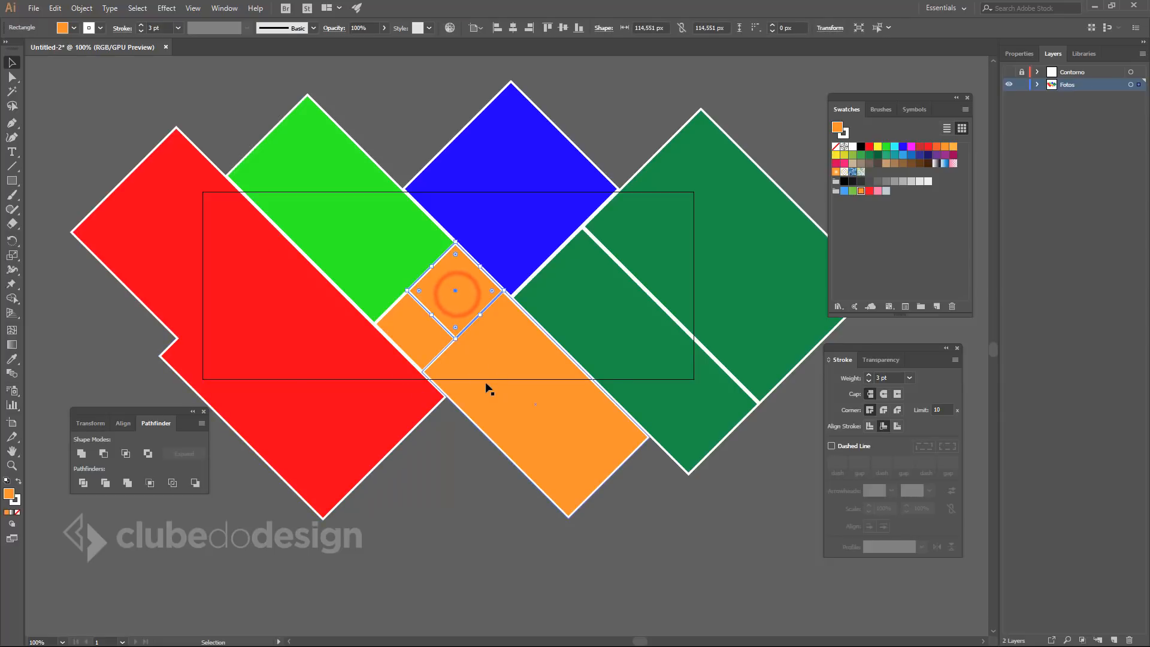
left_click(423, 341, "shift")
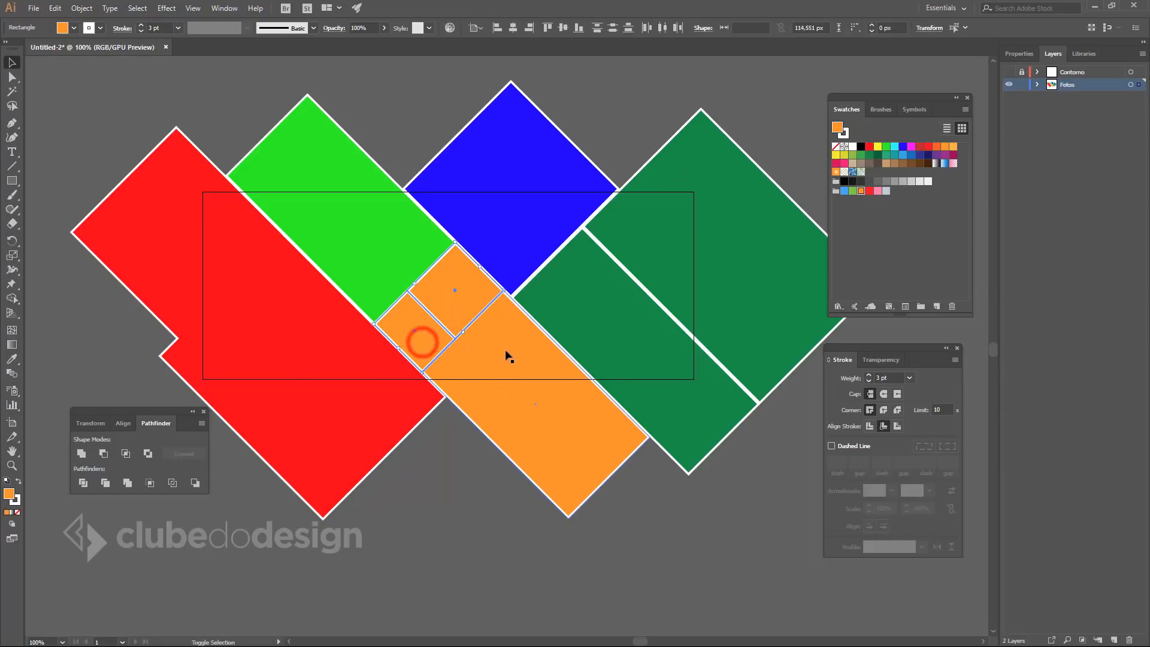
left_click(508, 356, "shift")
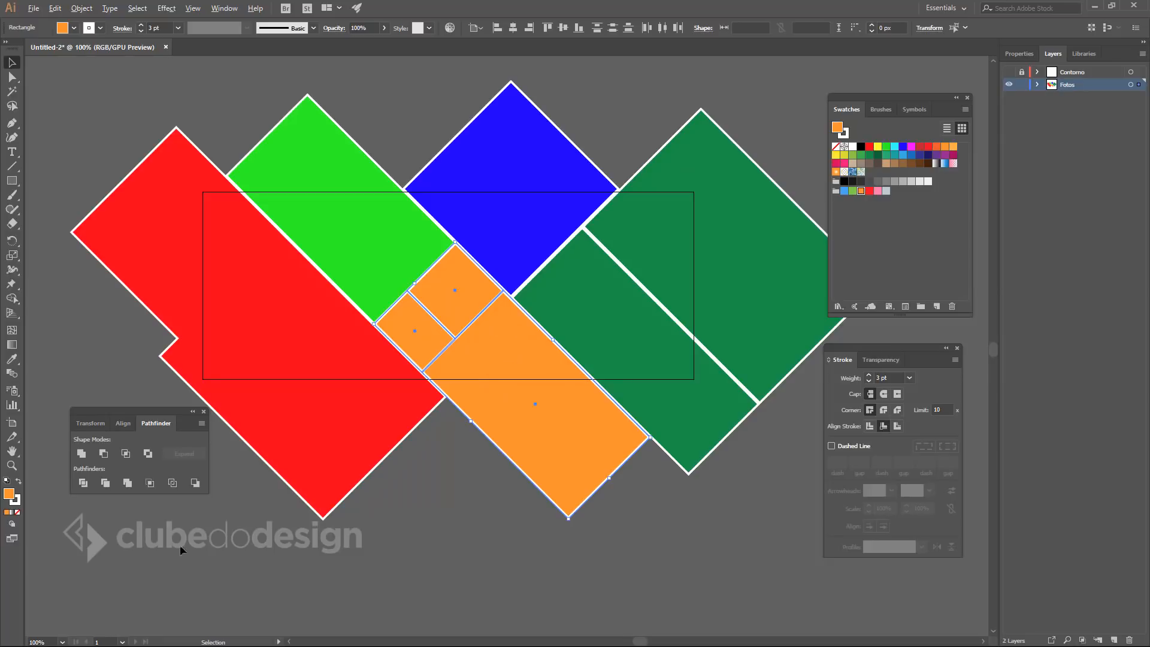
left_click(81, 454, "alt")
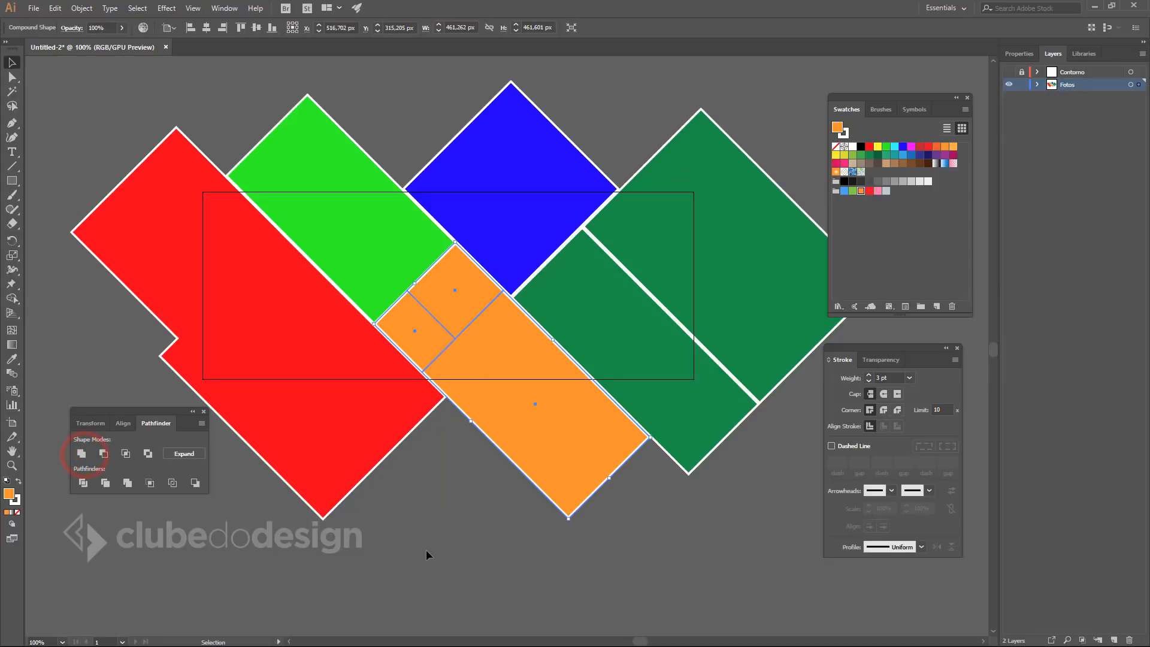
left_click(750, 307)
left_click(577, 289, "shift")
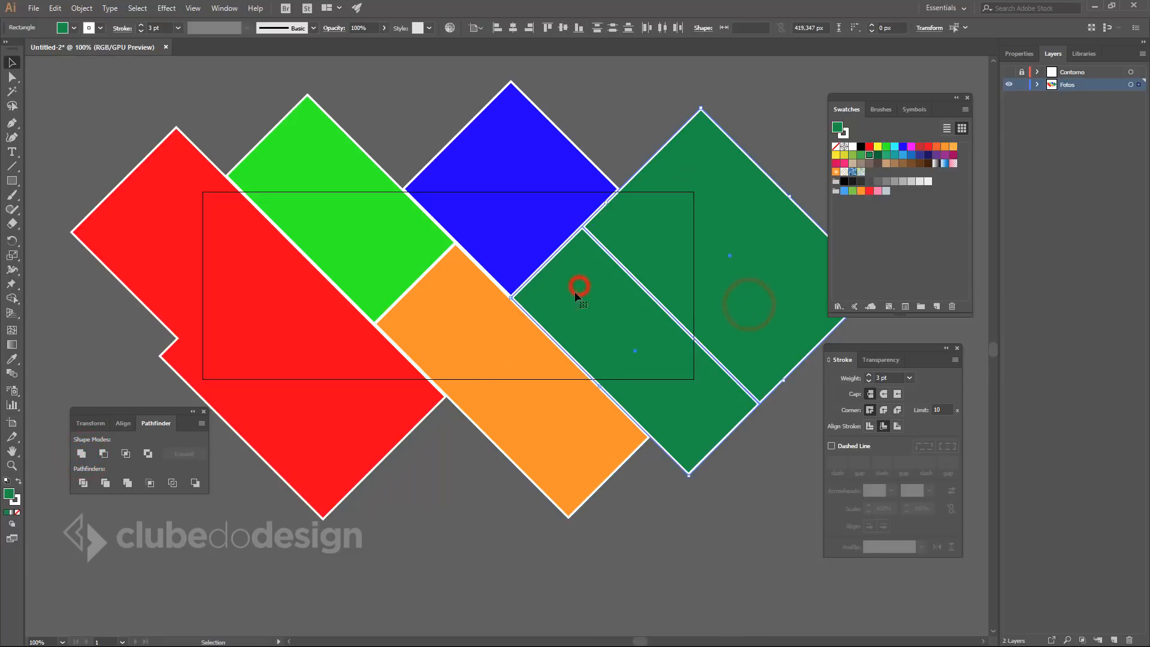
left_click(82, 454, "alt")
left_click(469, 532)
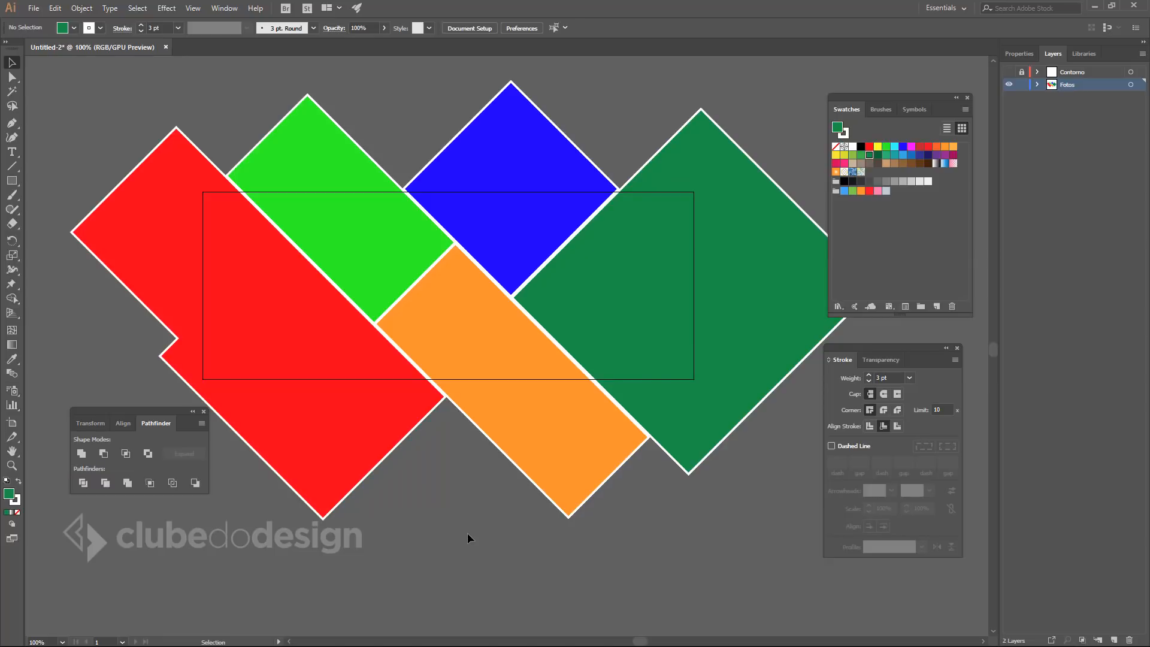
Search Pexels for 'wedding' photos in the browser.
key("alt+Tab")
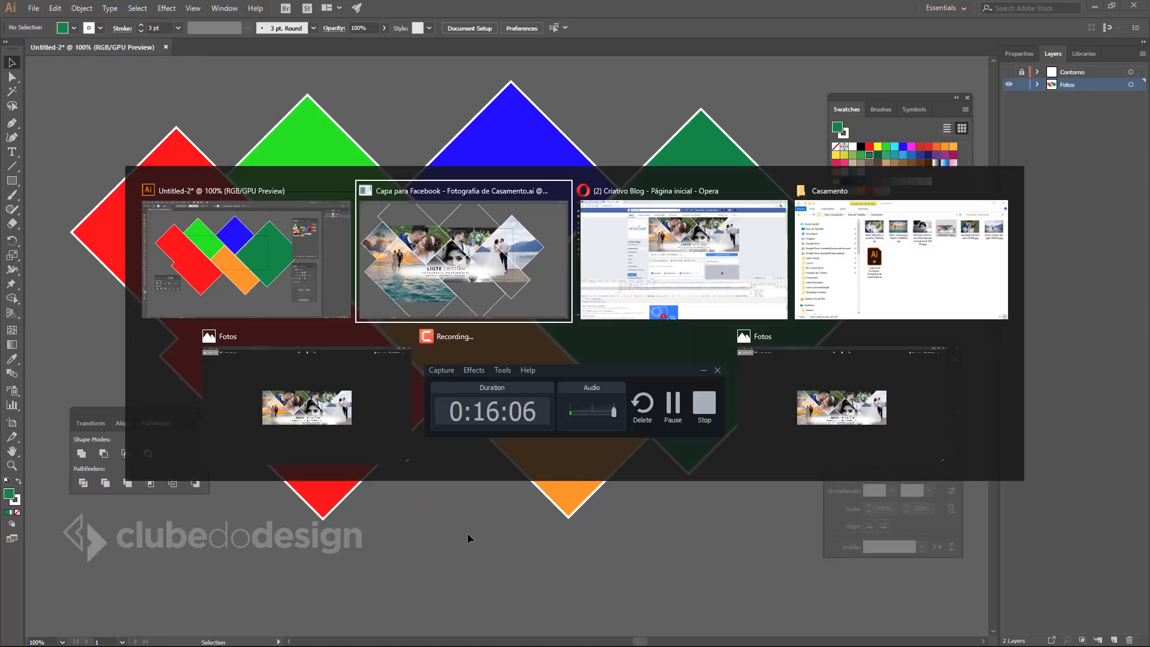
key("alt+Tab")
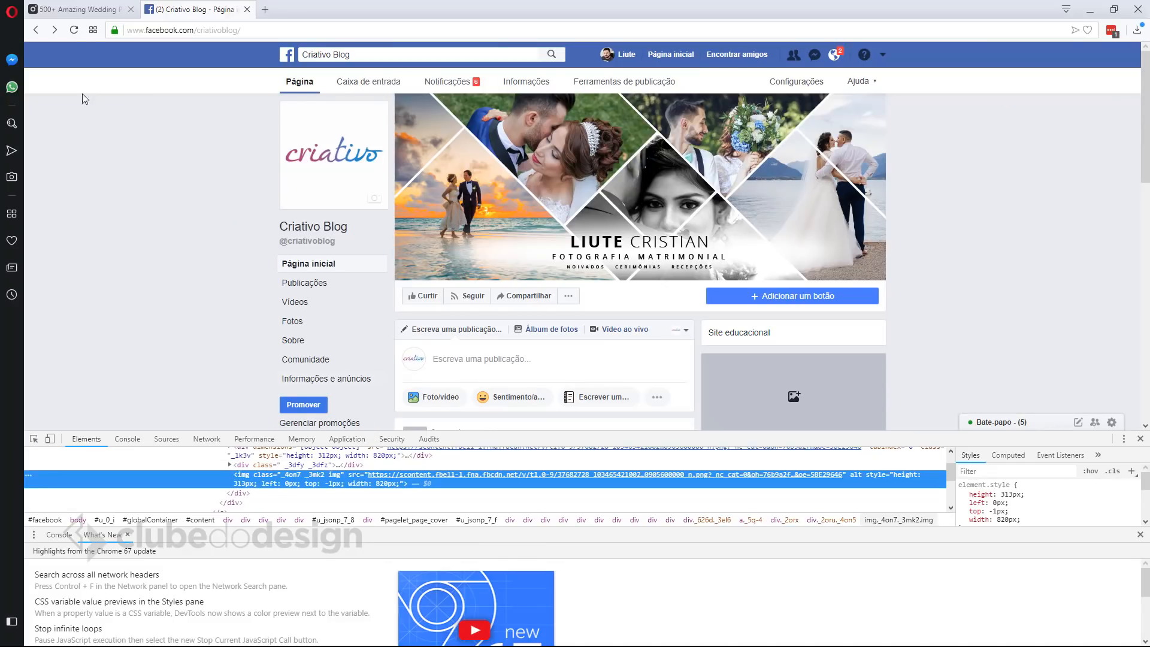
left_click(75, 9)
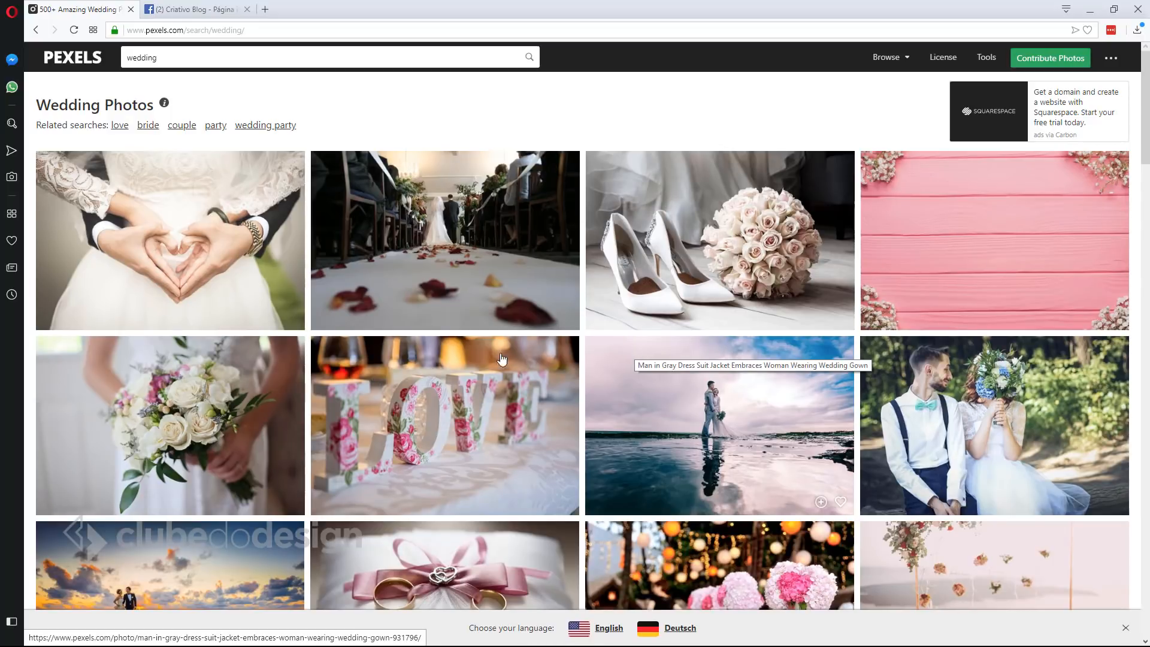
left_click(167, 58)
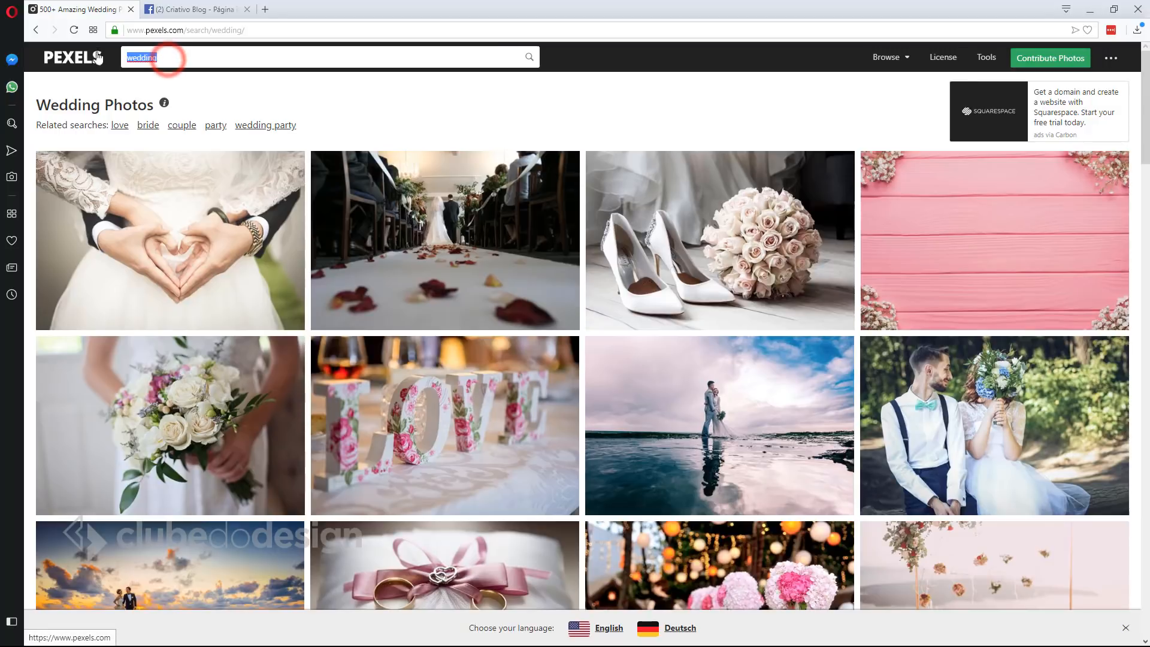
left_click(48, 55)
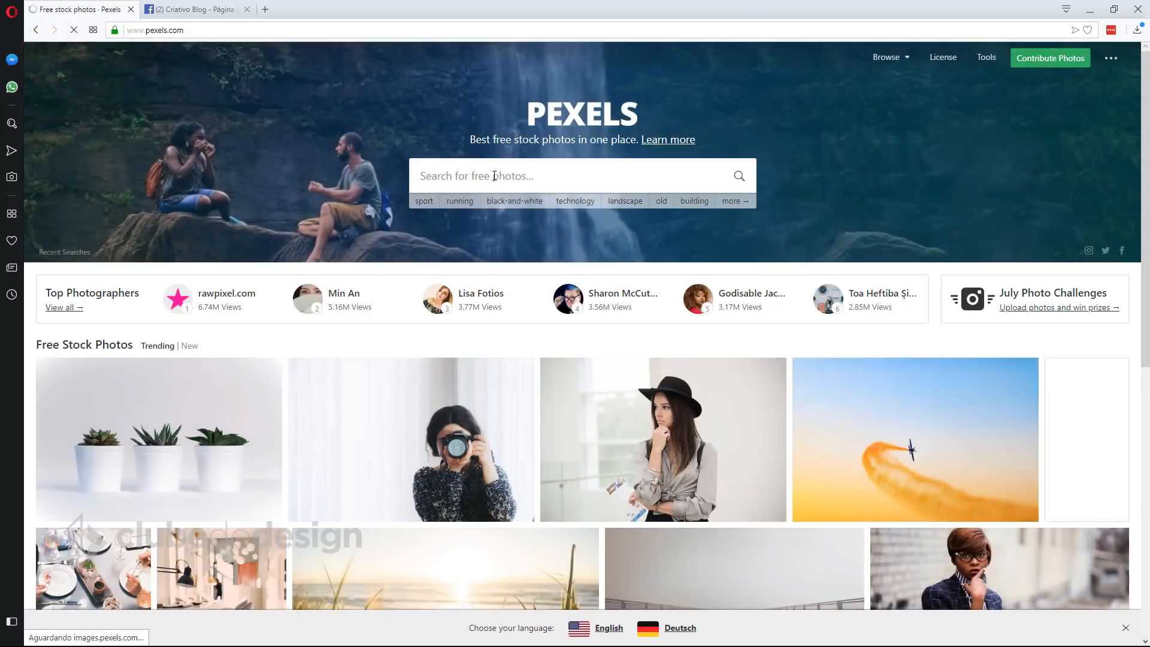
left_click(464, 179)
type("wedding")
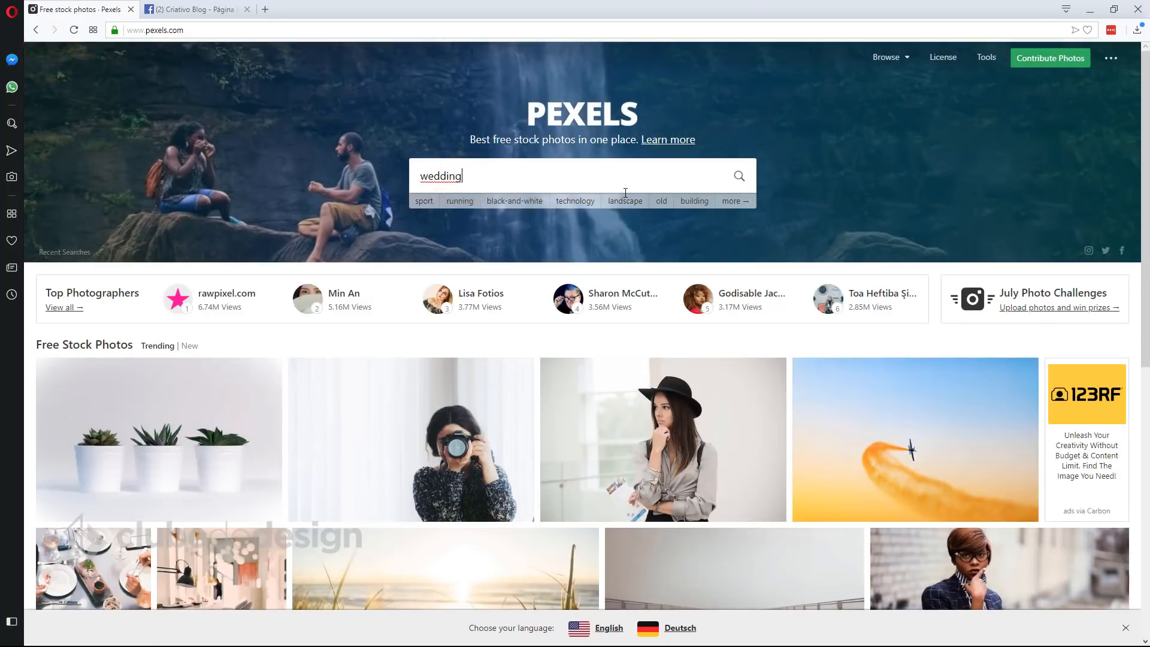
key("Return")
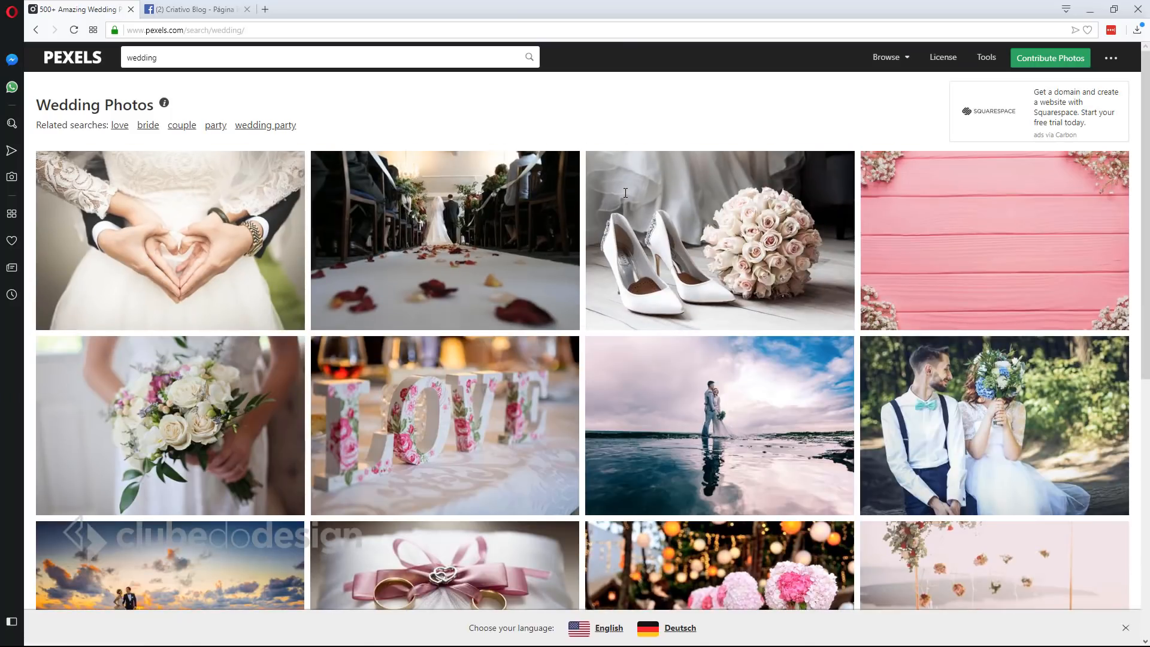
Preview the beach couple photo in the results, then bring forward the Casamento folder window.
scroll(632, 281, "down", 10)
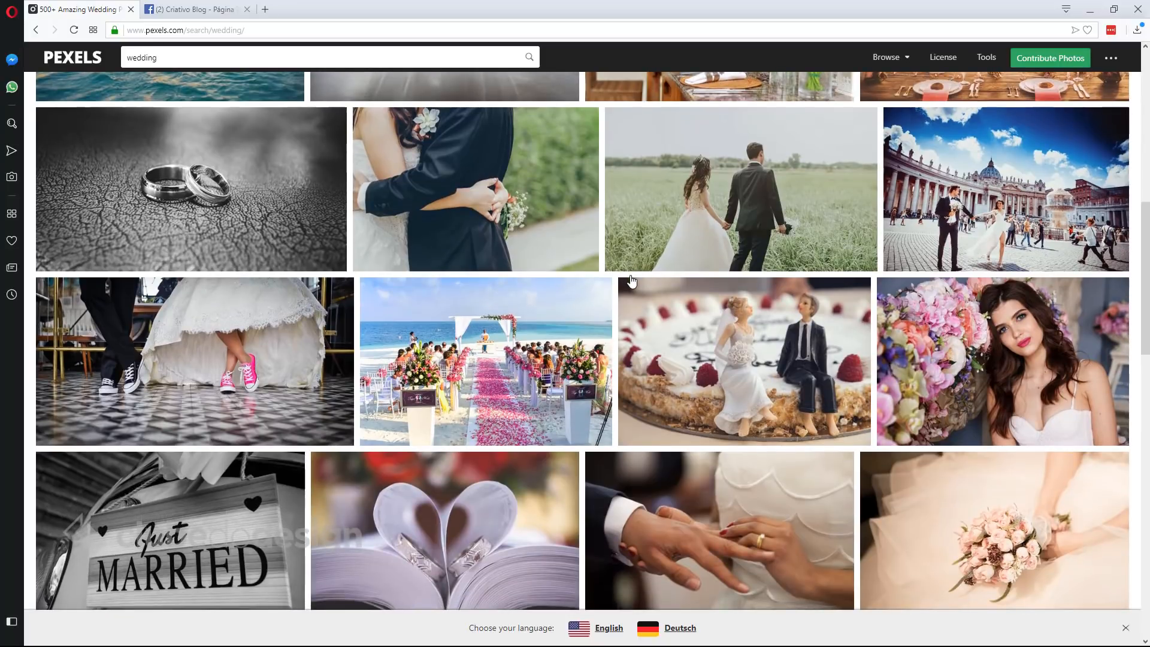
scroll(632, 282, "up", 10)
scroll(140, 423, "down", 3)
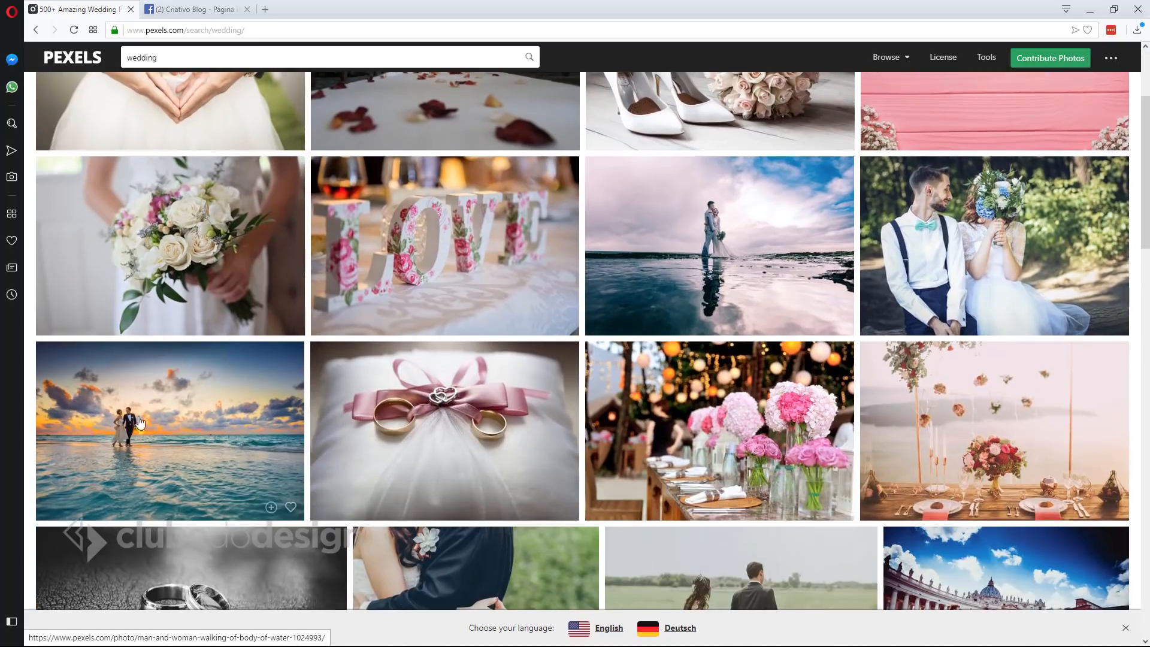
left_click(139, 423)
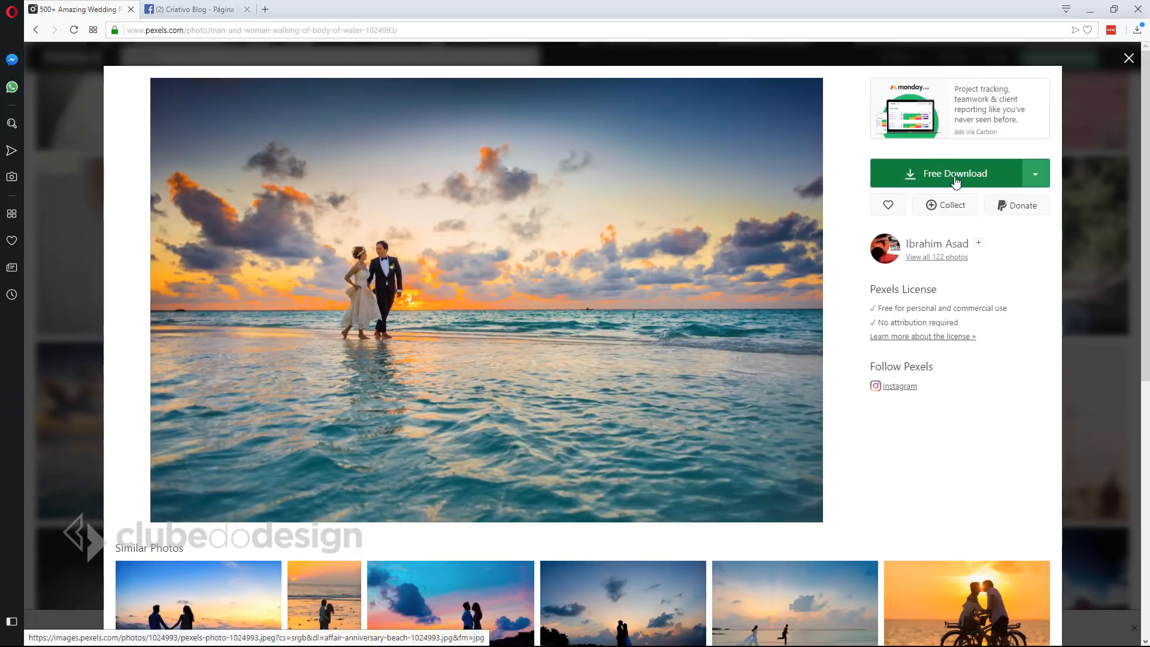
key("Escape")
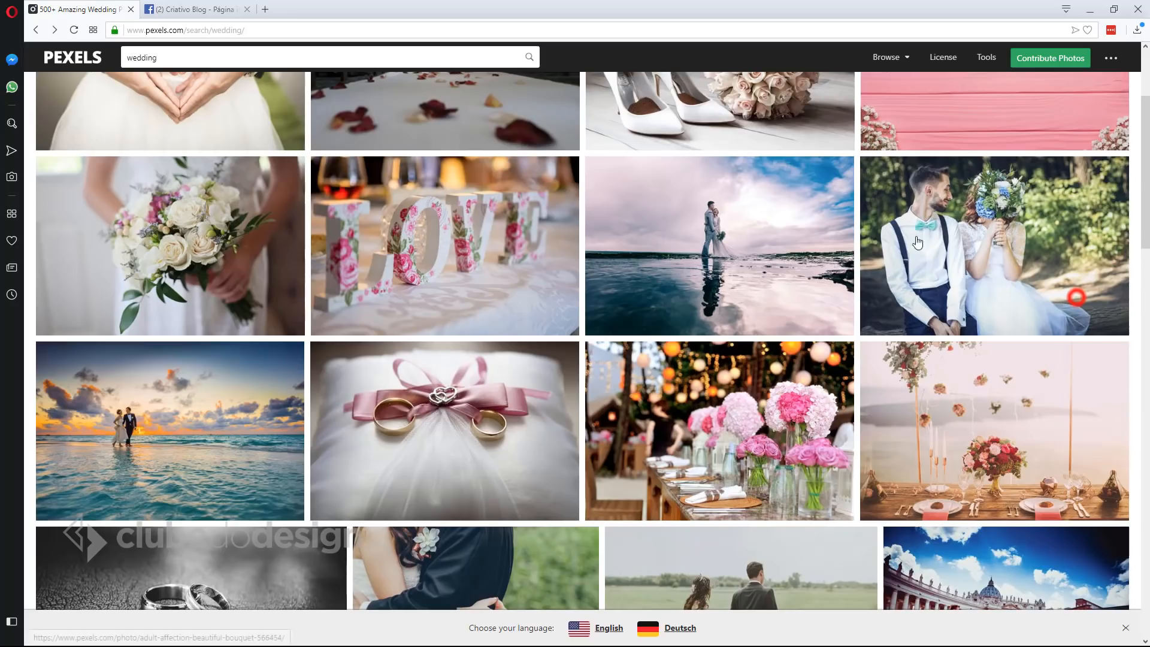
scroll(581, 196, "up", 3)
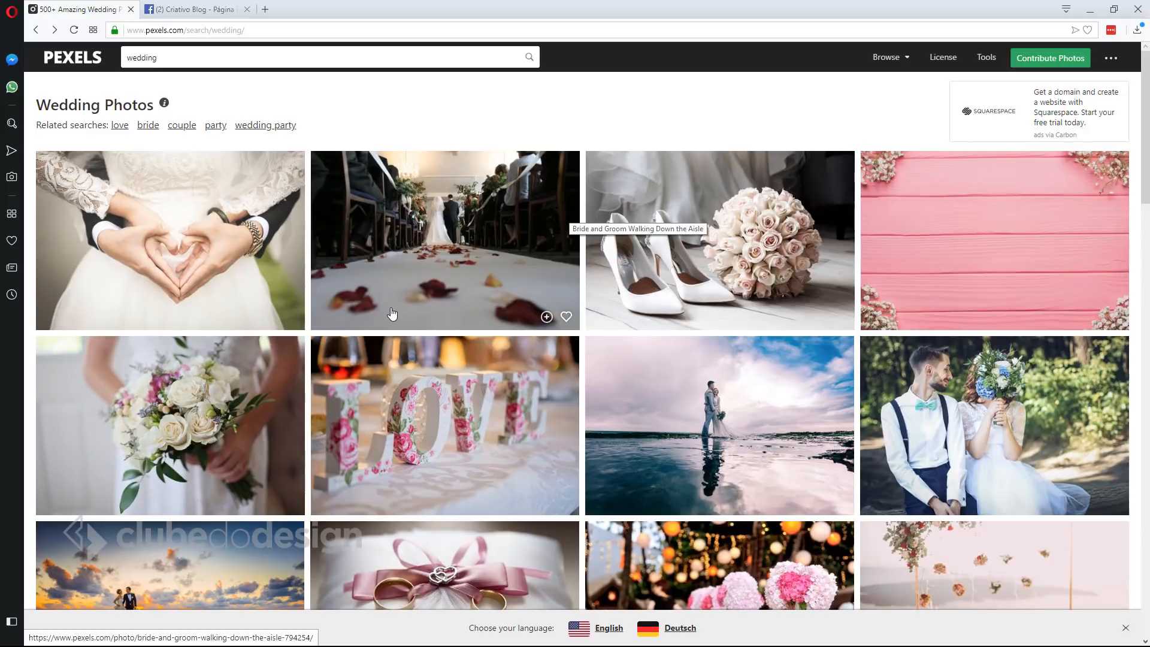
key("alt+Tab")
key("alt+Tab")
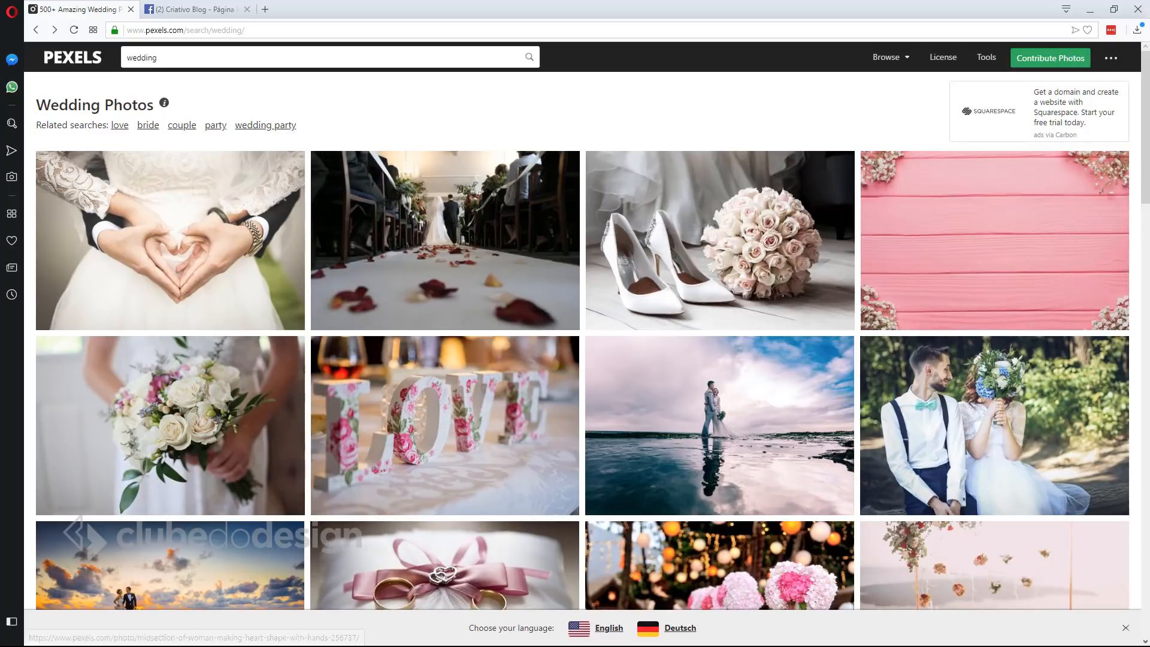
key("alt+Tab")
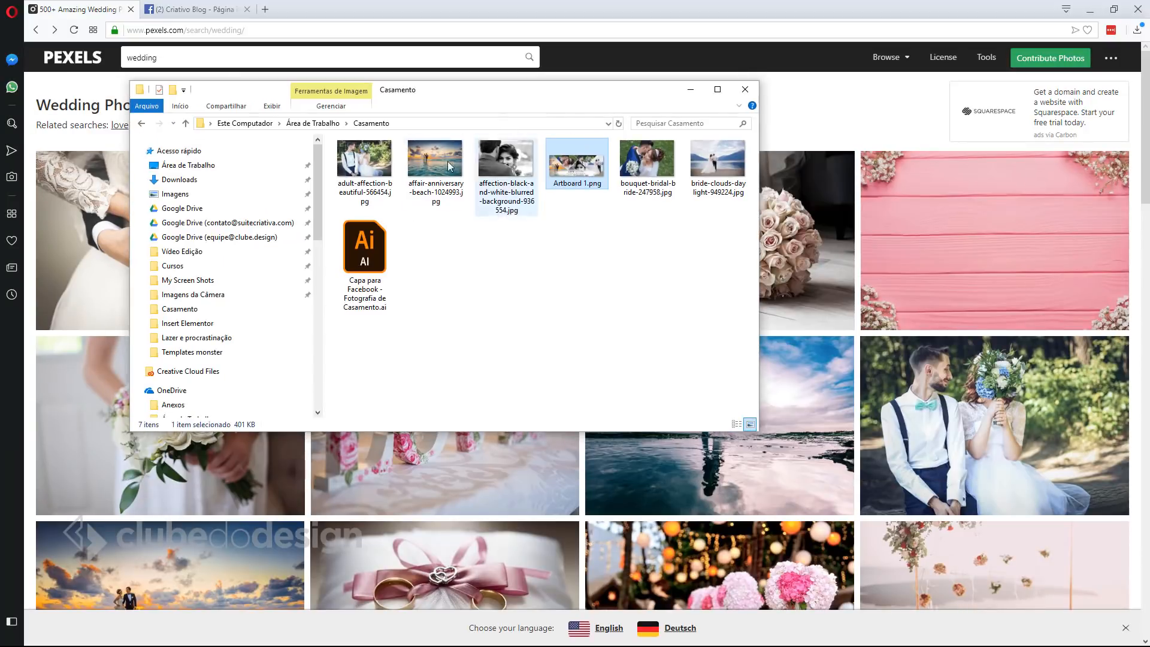
Drag adult-affection-beautiful-566454.jpg from the Casamento folder onto the Illustrator canvas and zoom out.
left_click(1090, 10)
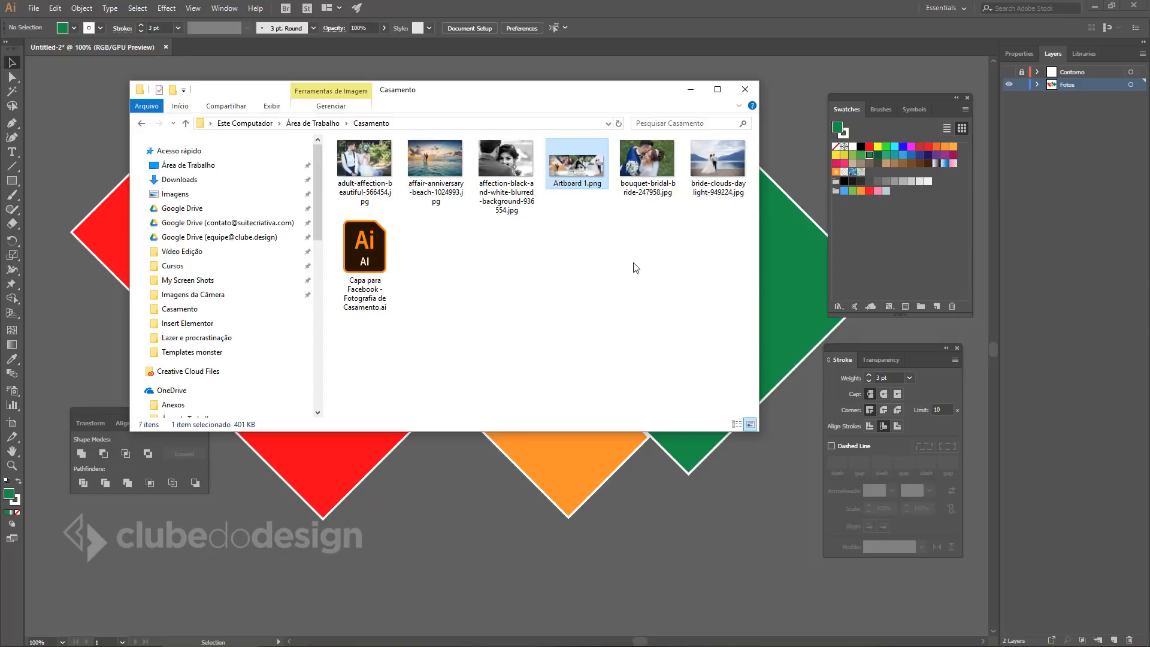
left_click(373, 174)
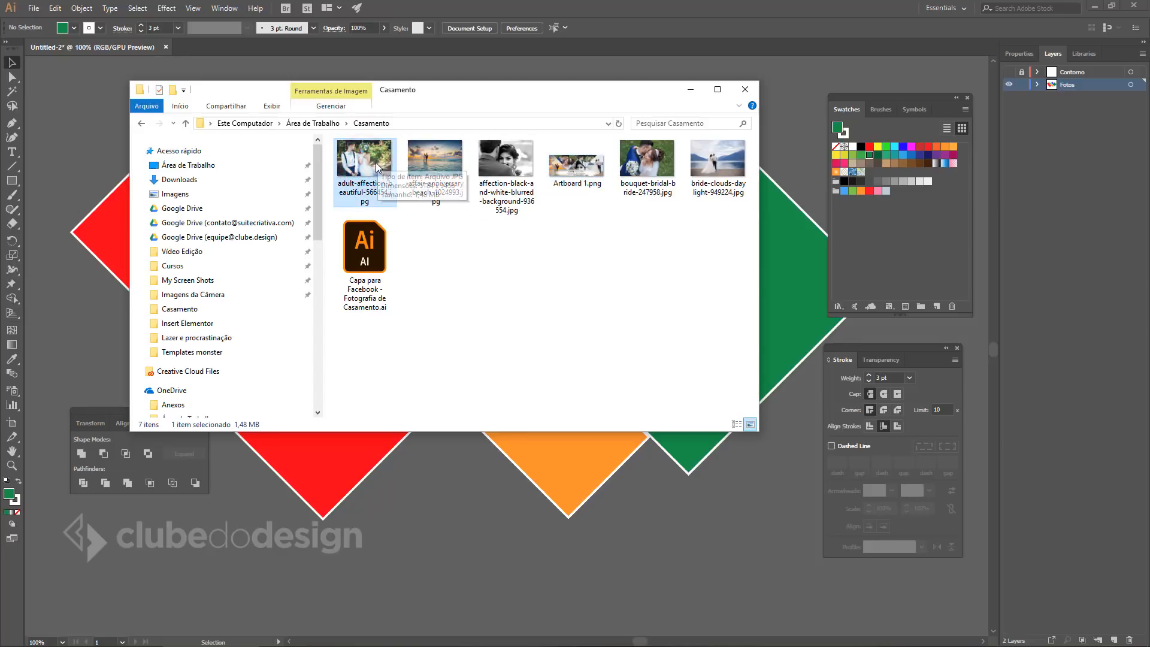
left_click_drag(377, 165, 448, 498)
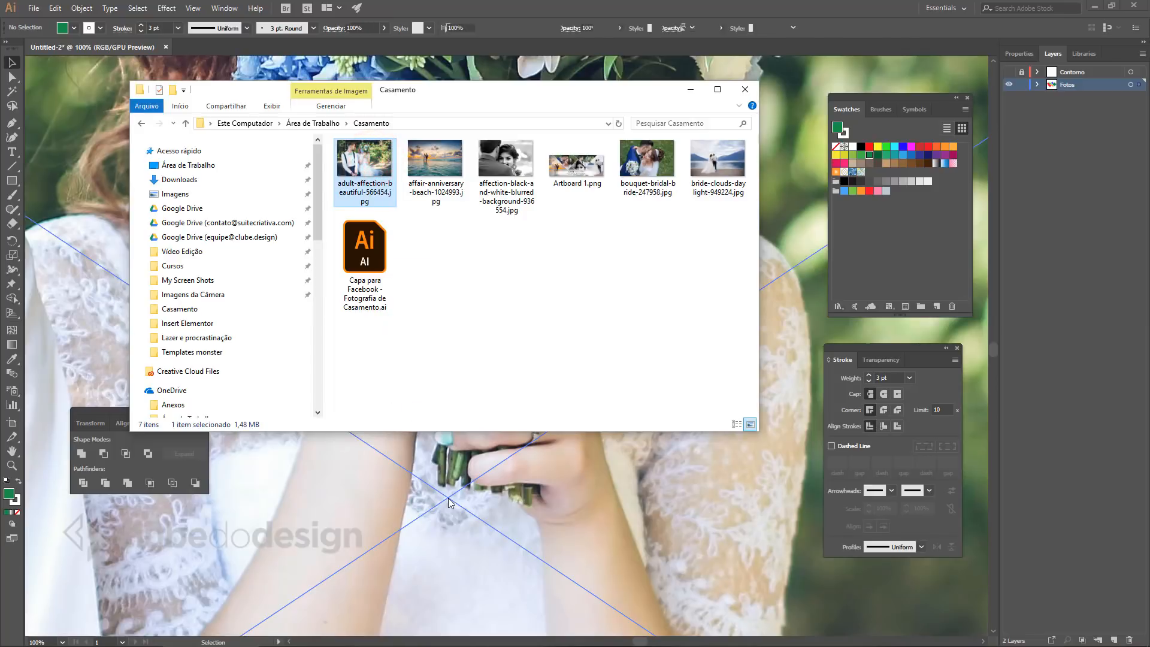
left_click(691, 90)
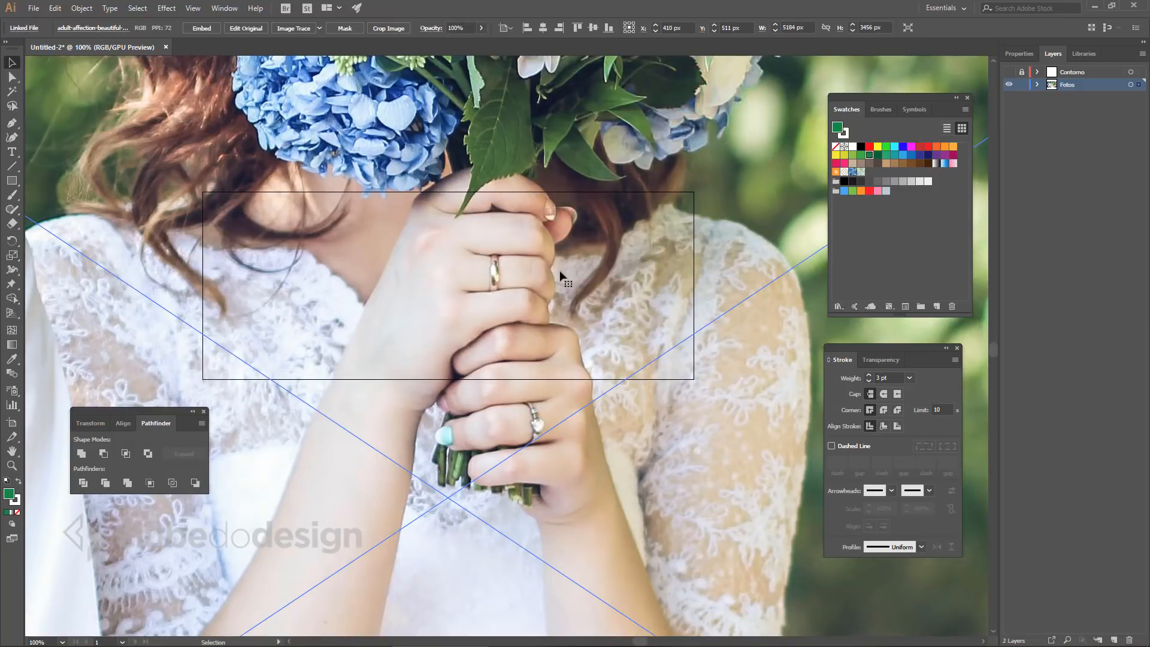
key("a")
left_click(477, 250, "ctrl+alt")
left_click(478, 250, "ctrl+alt")
left_click(476, 296, "ctrl+alt")
left_click(485, 320, "ctrl+alt")
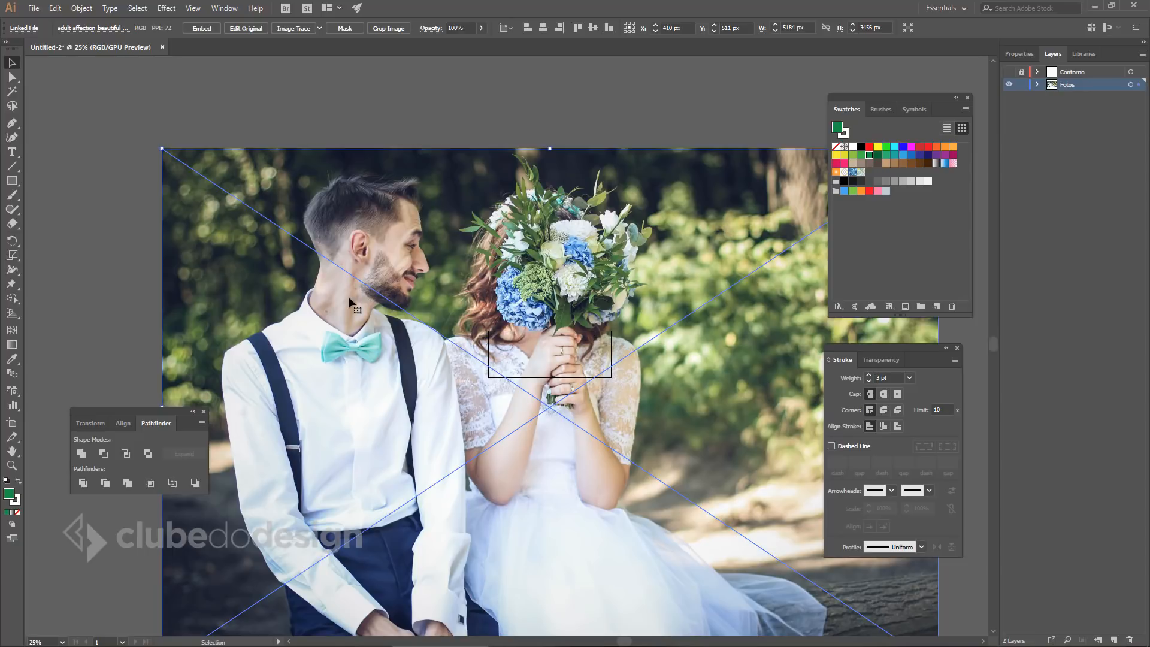
Shrink the placed couple photo and move it up onto the diamond shapes.
left_click(160, 147)
left_click_drag(160, 147, 526, 390)
left_click_drag(566, 372, 783, 529)
left_click_drag(549, 397, 593, 422)
mouse_move(593, 423)
left_mouse_down()
mouse_move(531, 345)
mouse_move(642, 426)
mouse_move(600, 403)
left_mouse_up()
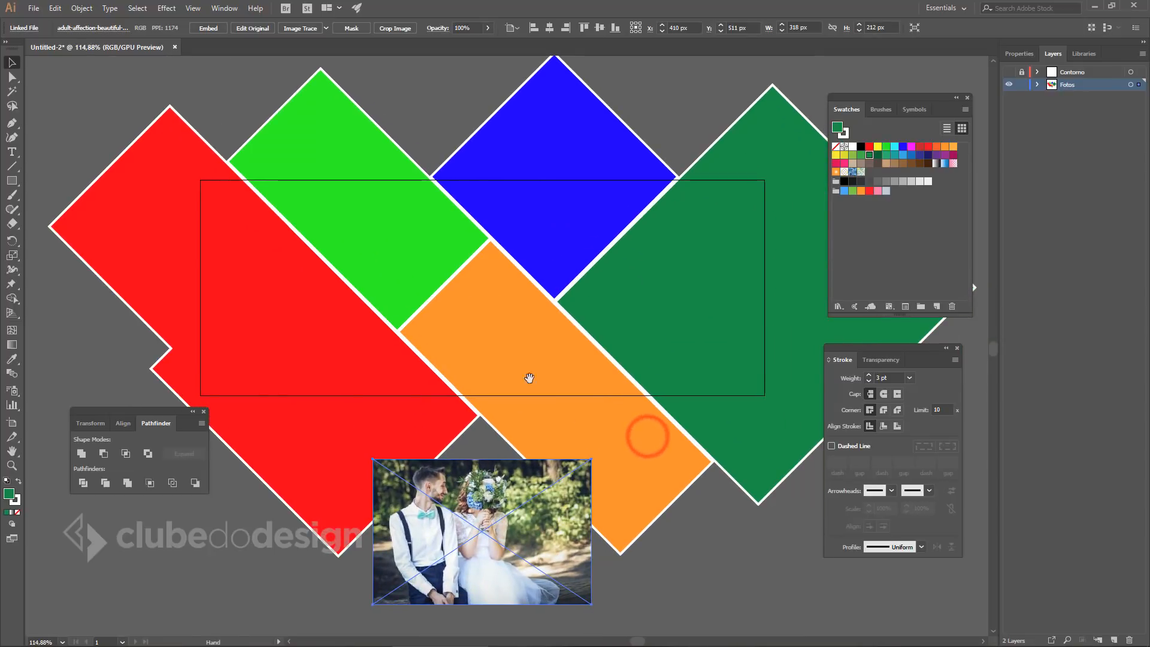
key("space")
mouse_move(524, 338)
left_mouse_down()
mouse_move(543, 308)
mouse_move(548, 332)
mouse_move(534, 333)
left_mouse_up()
left_click_drag(508, 290, 531, 305)
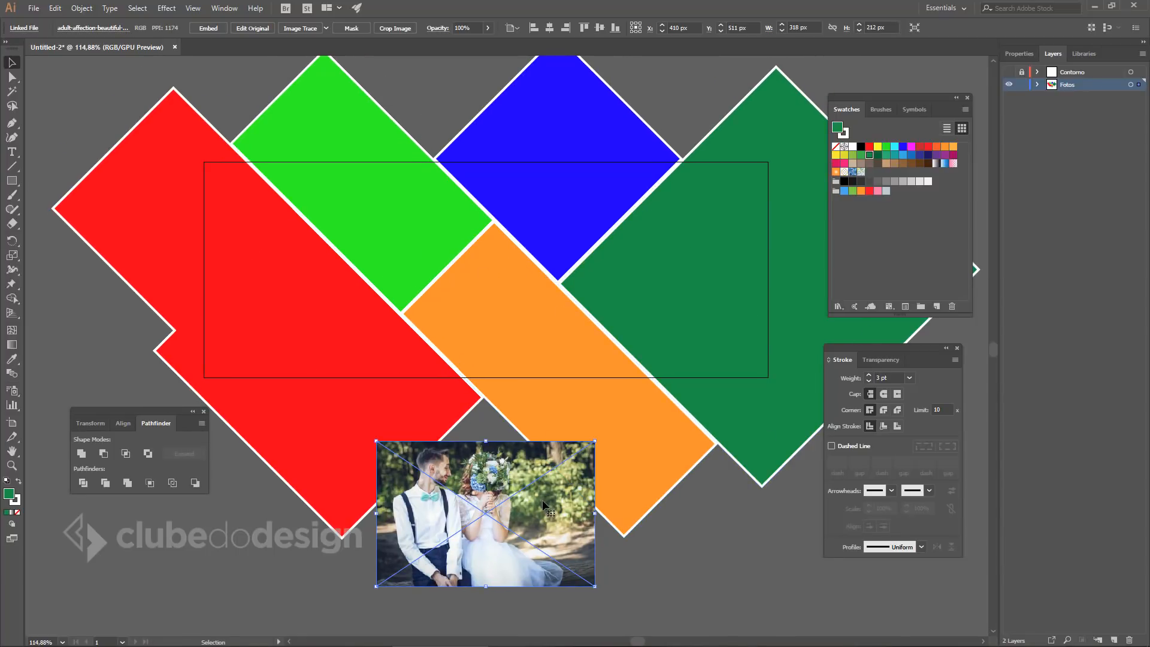
left_click_drag(542, 501, 595, 199)
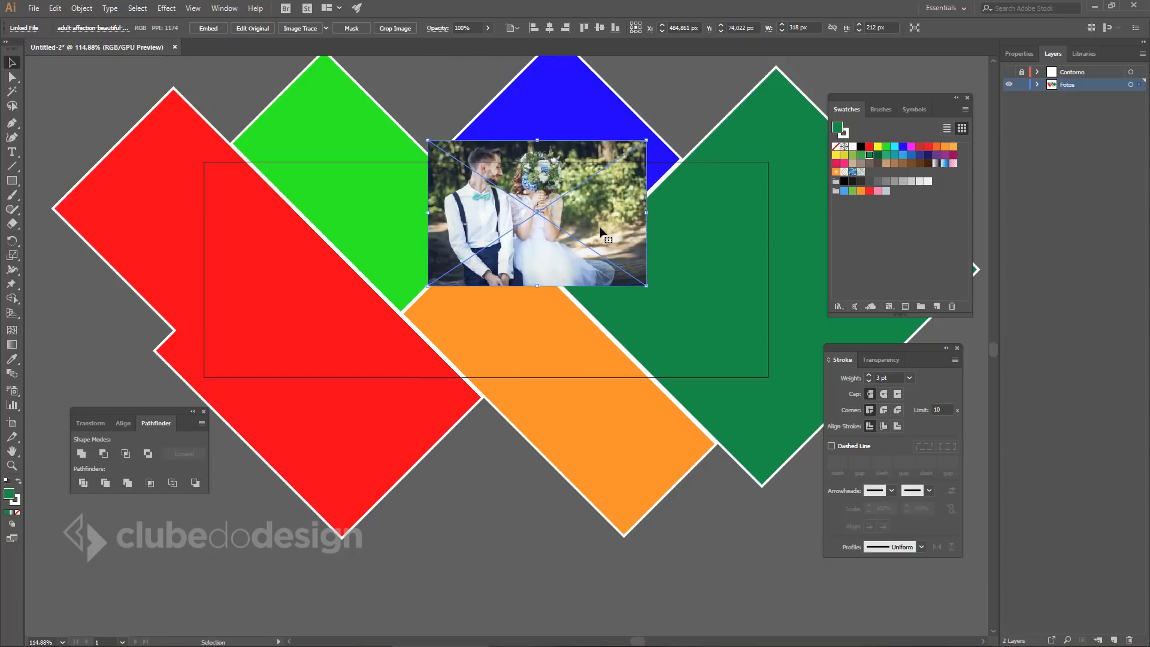
Resize the couple photo to about 442 × 295 px and fine-tune its position over the blue diamond.
left_click(649, 284)
left_click_drag(648, 284, 702, 322)
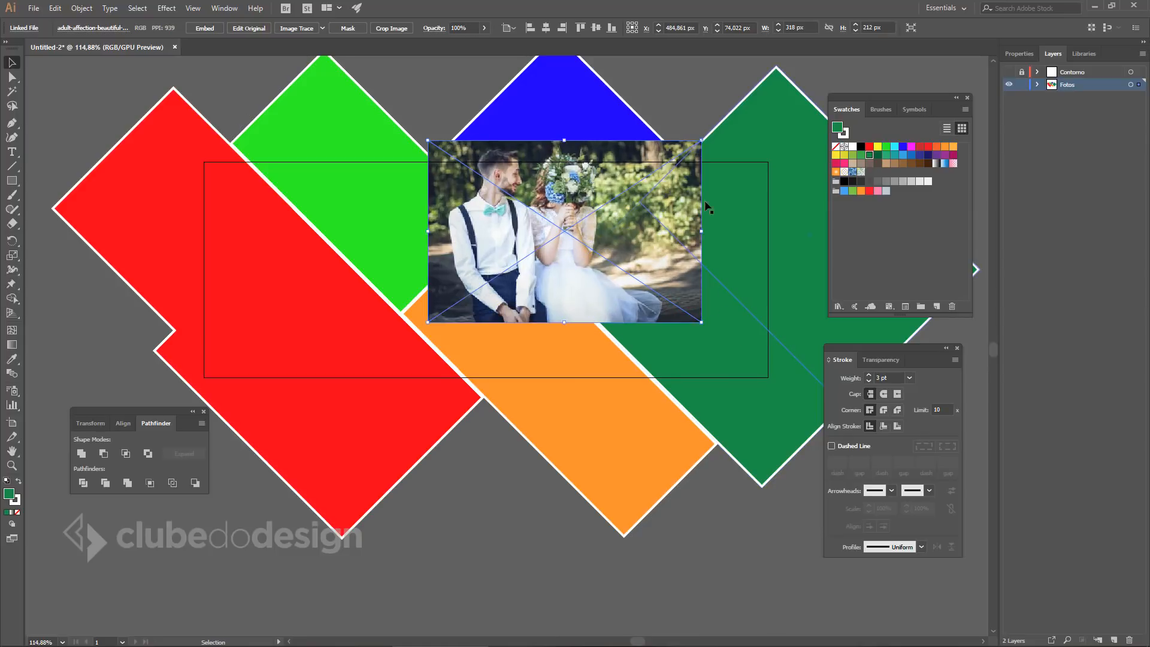
left_click(703, 139)
mouse_move(635, 148)
left_mouse_down()
mouse_move(652, 152)
mouse_move(630, 161)
left_mouse_up()
left_click(440, 329)
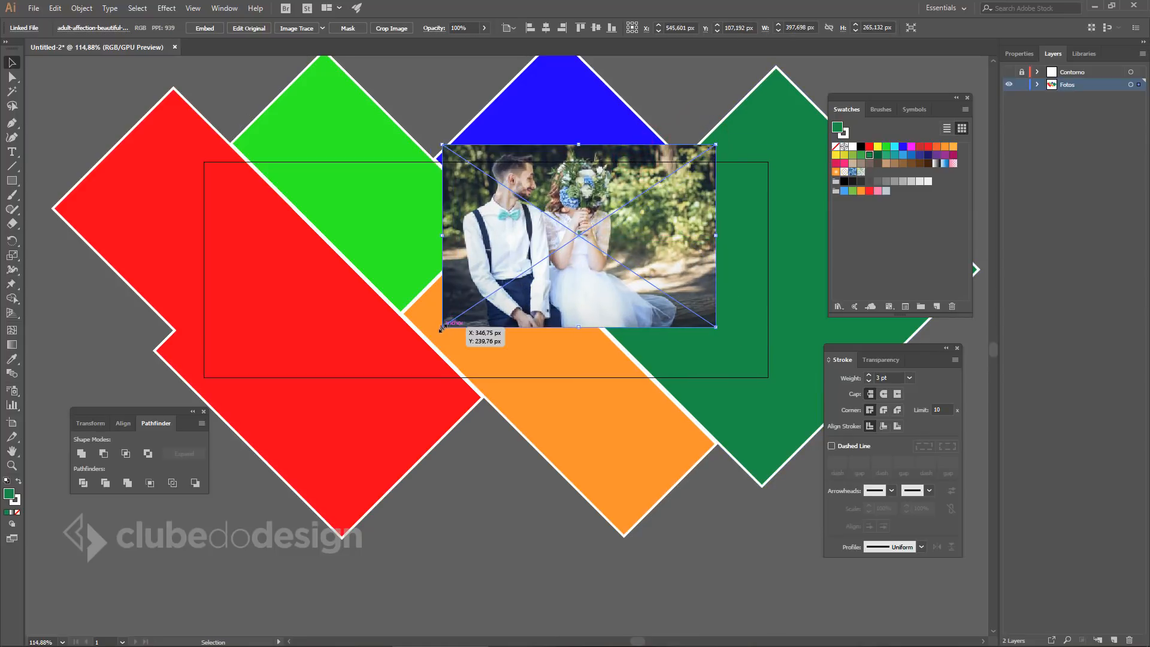
left_click_drag(440, 329, 431, 334)
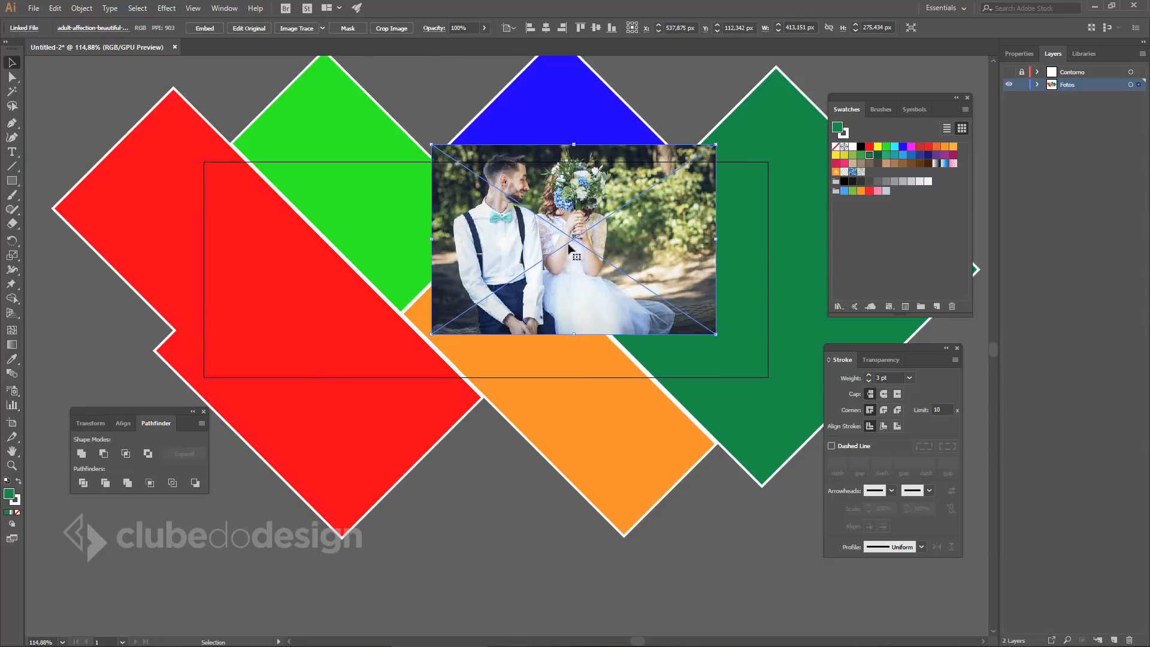
left_click_drag(629, 171, 621, 181)
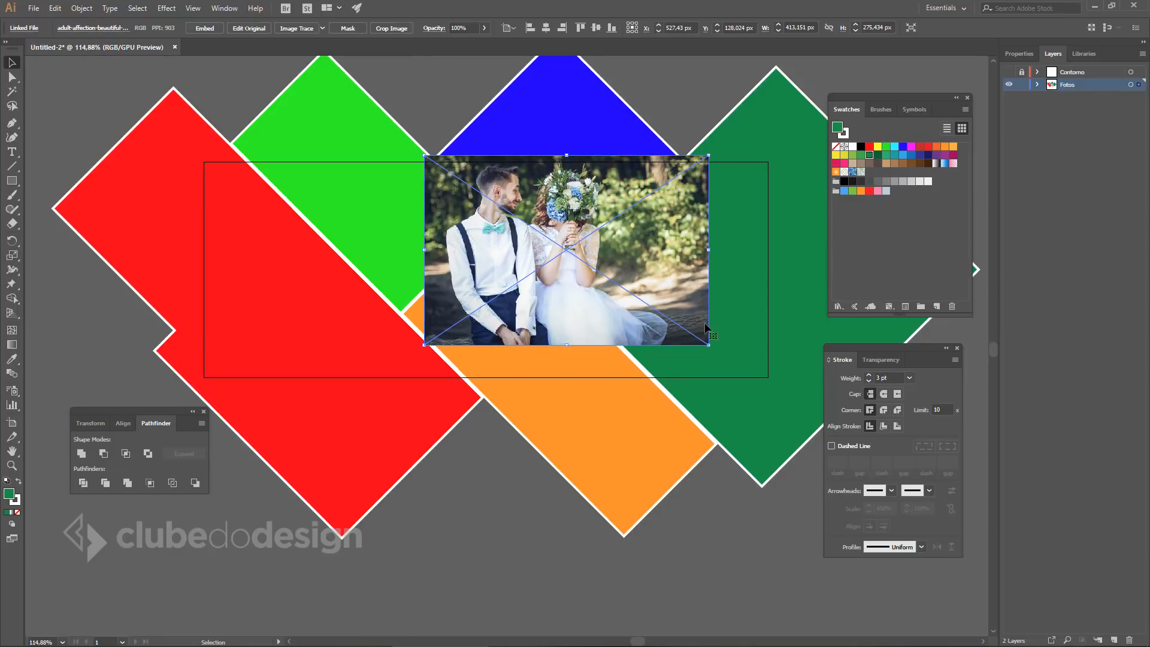
left_click_drag(709, 341, 728, 358)
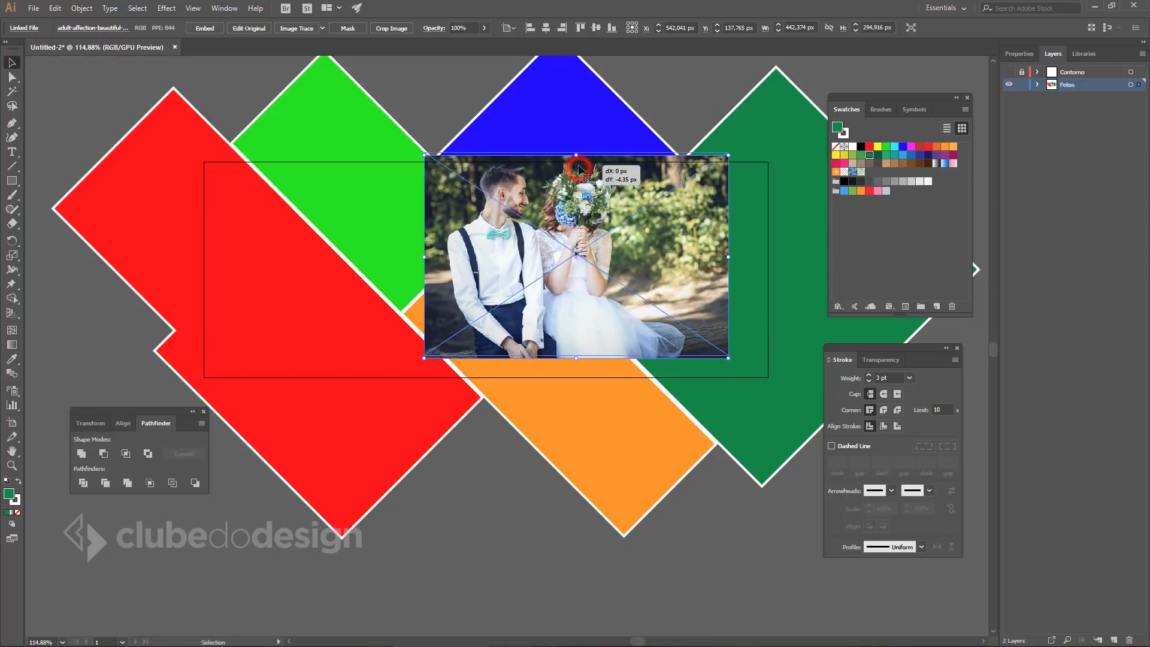
left_click_drag(561, 230, 561, 227)
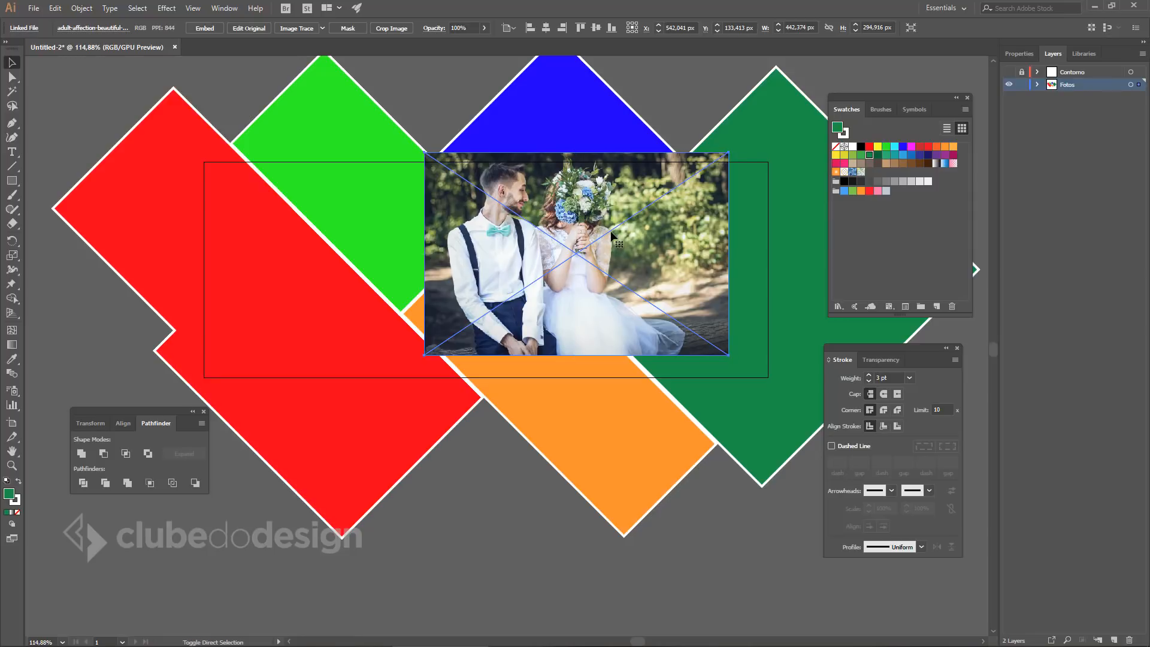
Move the Linked File couple photo to the bottom of the Fotos layer, behind the coloured diamonds.
key("ctrl+shift+bracketleft")
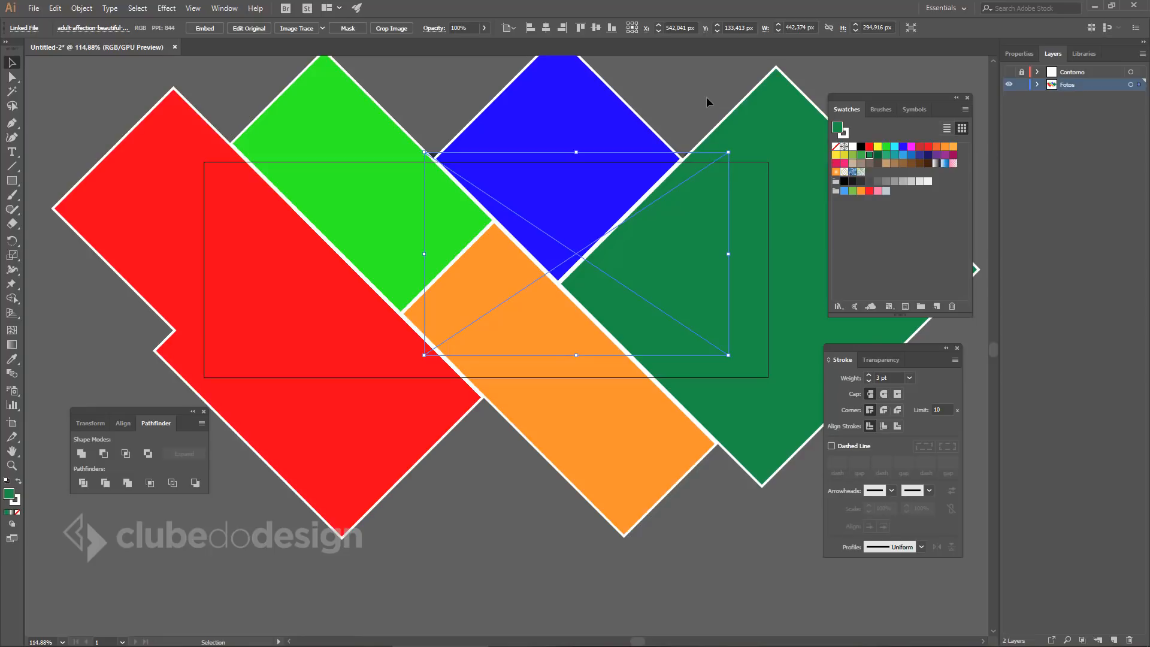
key("ctrl+shift+bracketright")
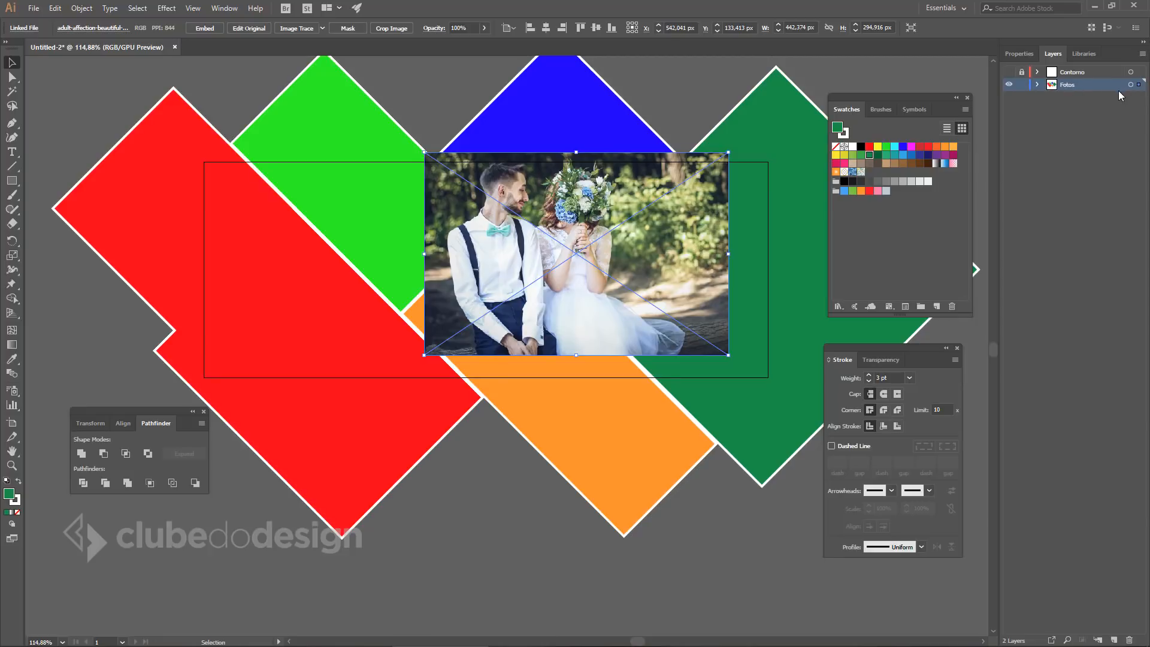
left_click(1039, 86)
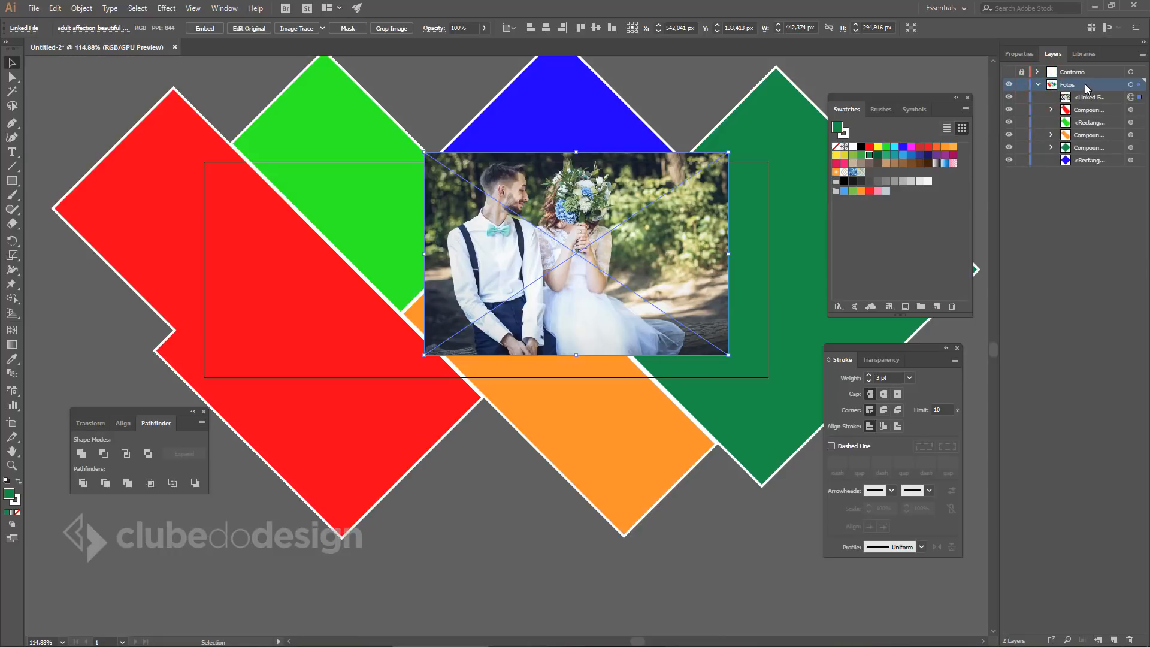
left_click(1112, 98)
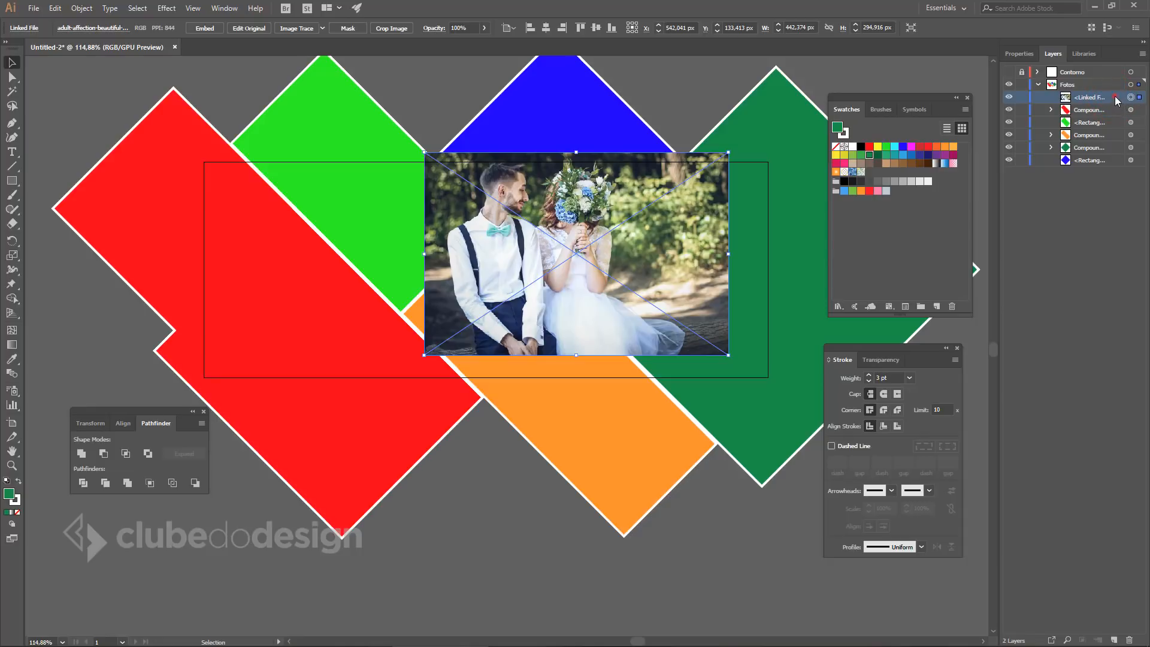
left_click_drag(1118, 102, 1094, 167)
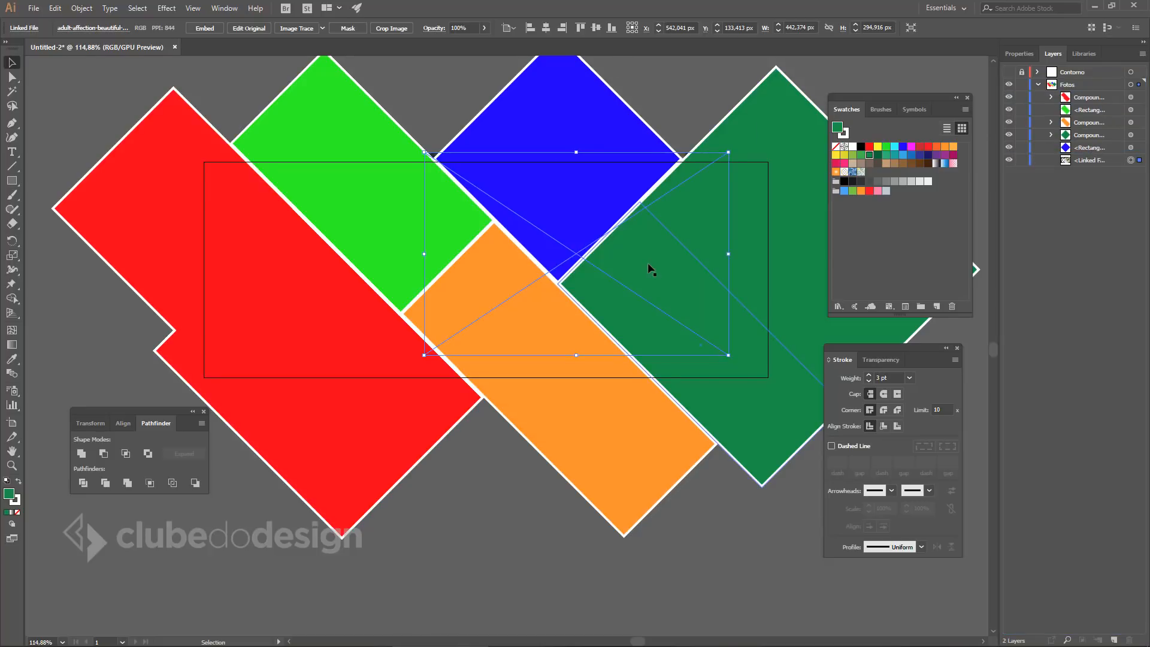
Clip the couple photo inside the blue diamond with Object > Clipping Mask > Make, then deselect.
scroll(652, 270, "up", 1)
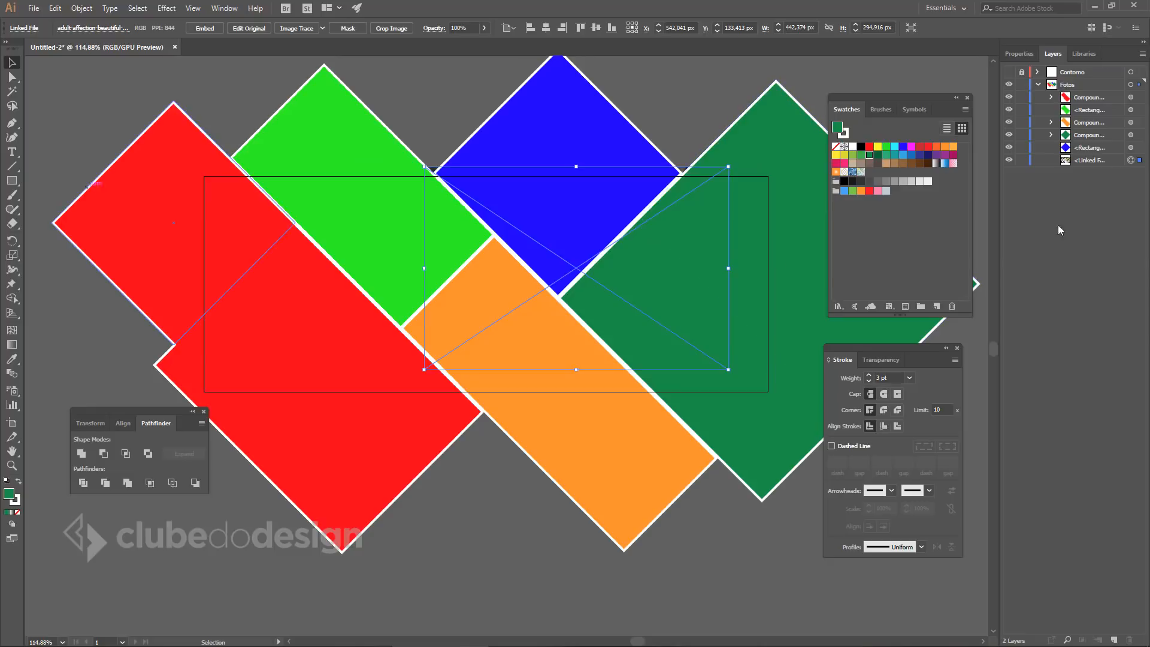
left_click(1140, 160)
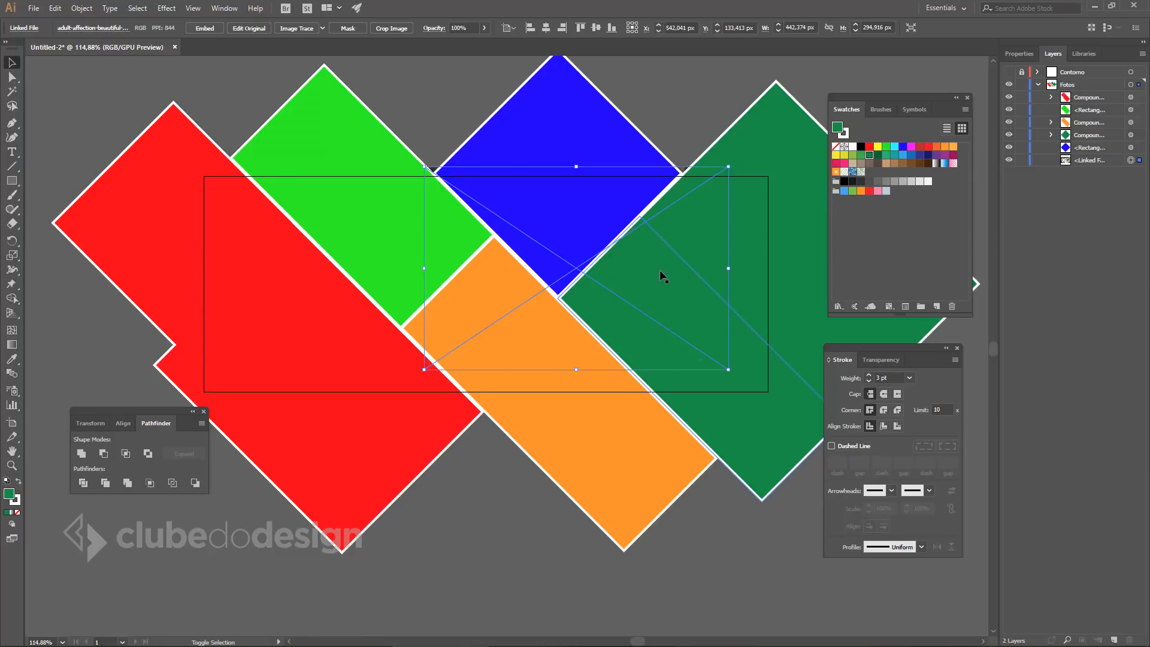
left_click(562, 114, "shift")
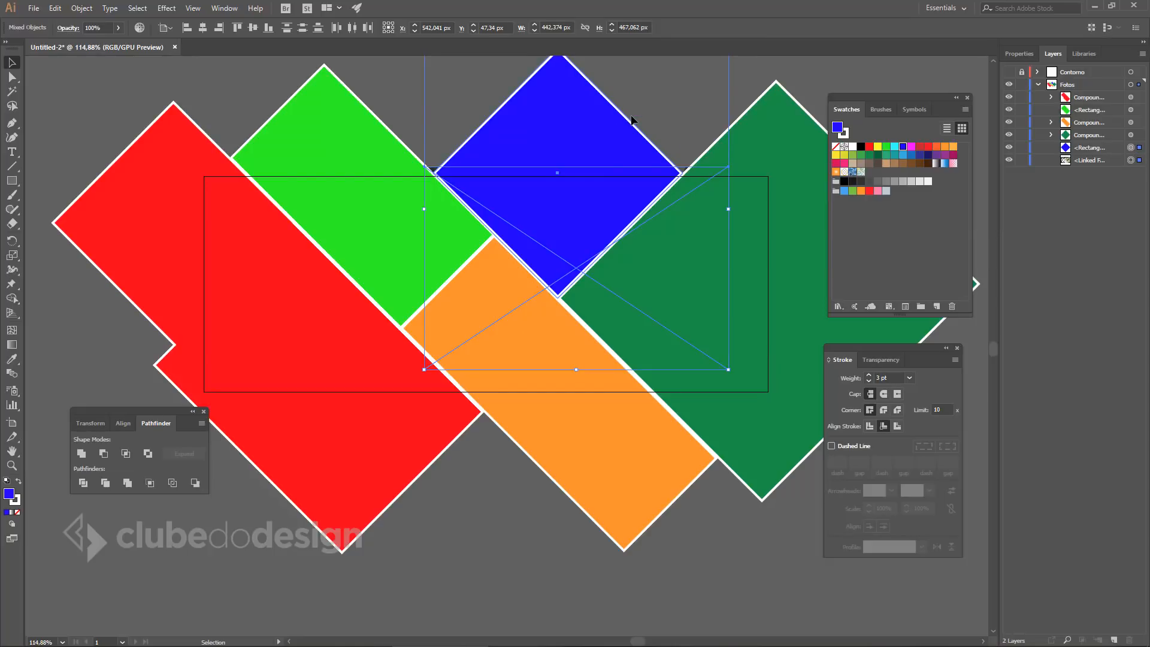
key("a")
key("ctrl+7")
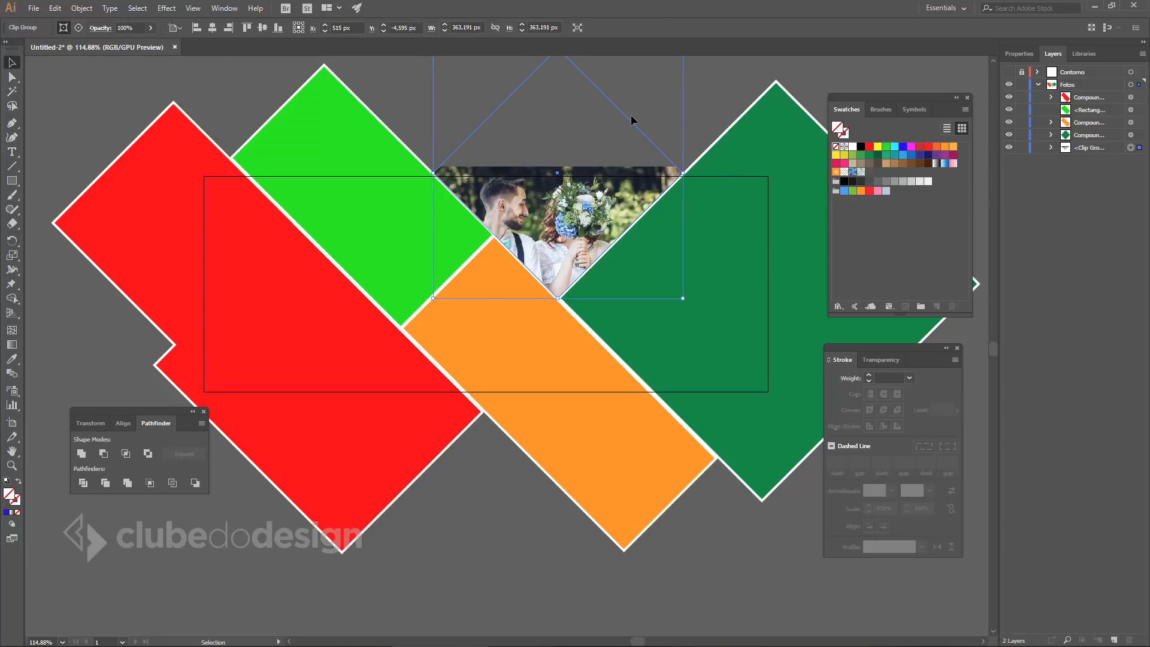
key("ctrl+z")
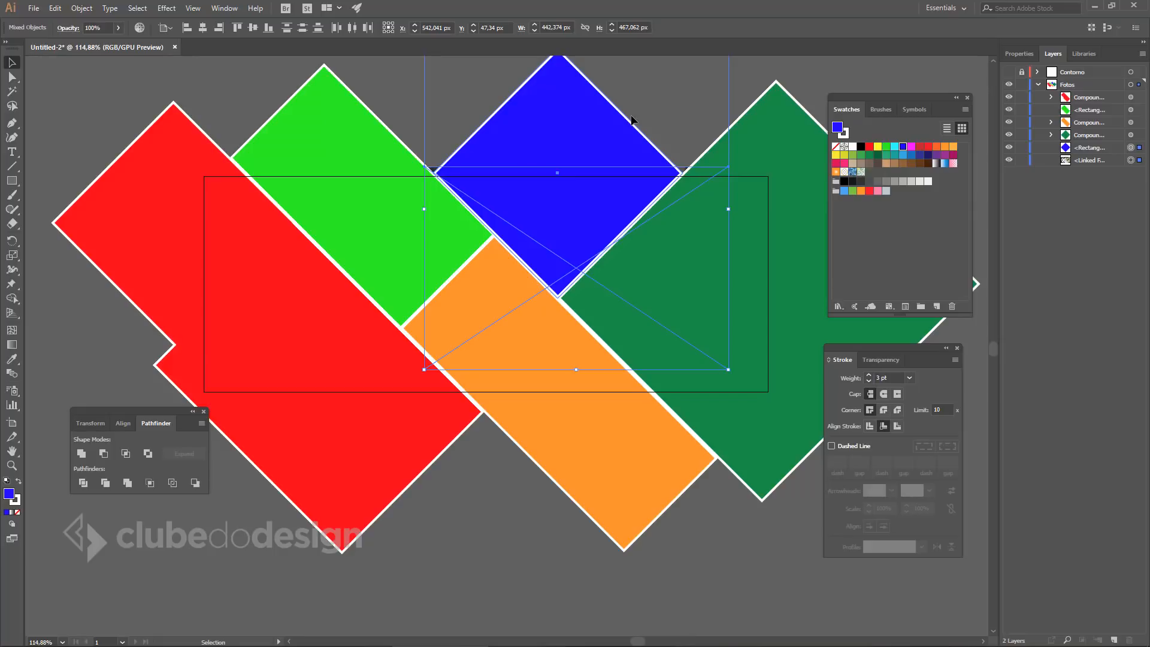
left_click(82, 8)
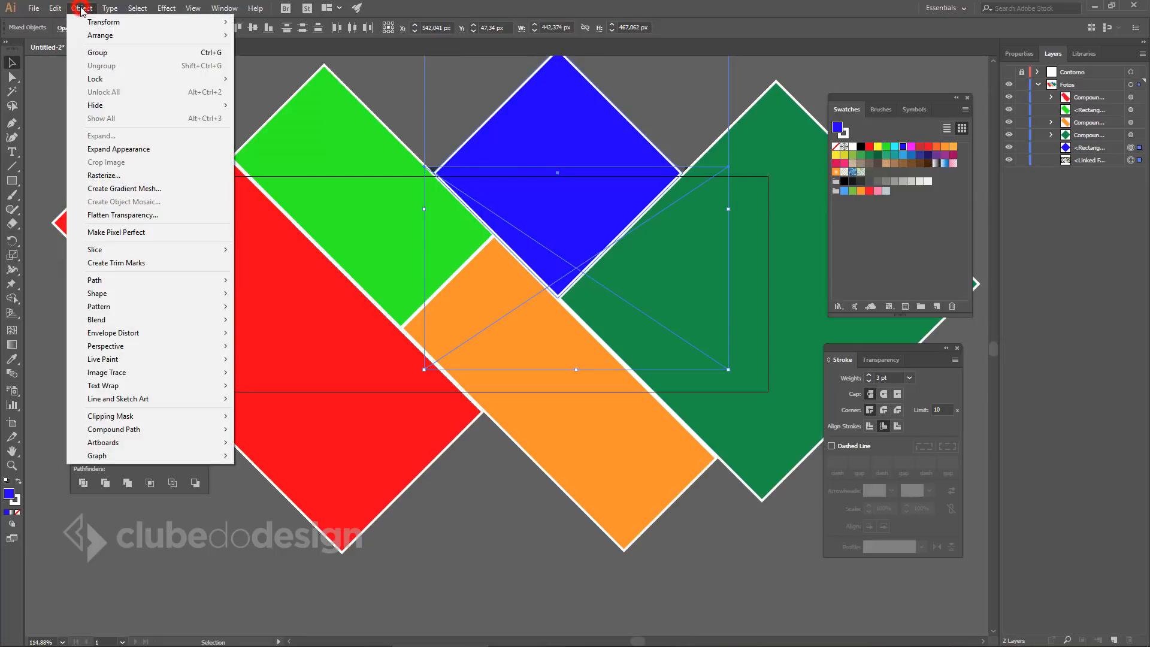
left_click(123, 417)
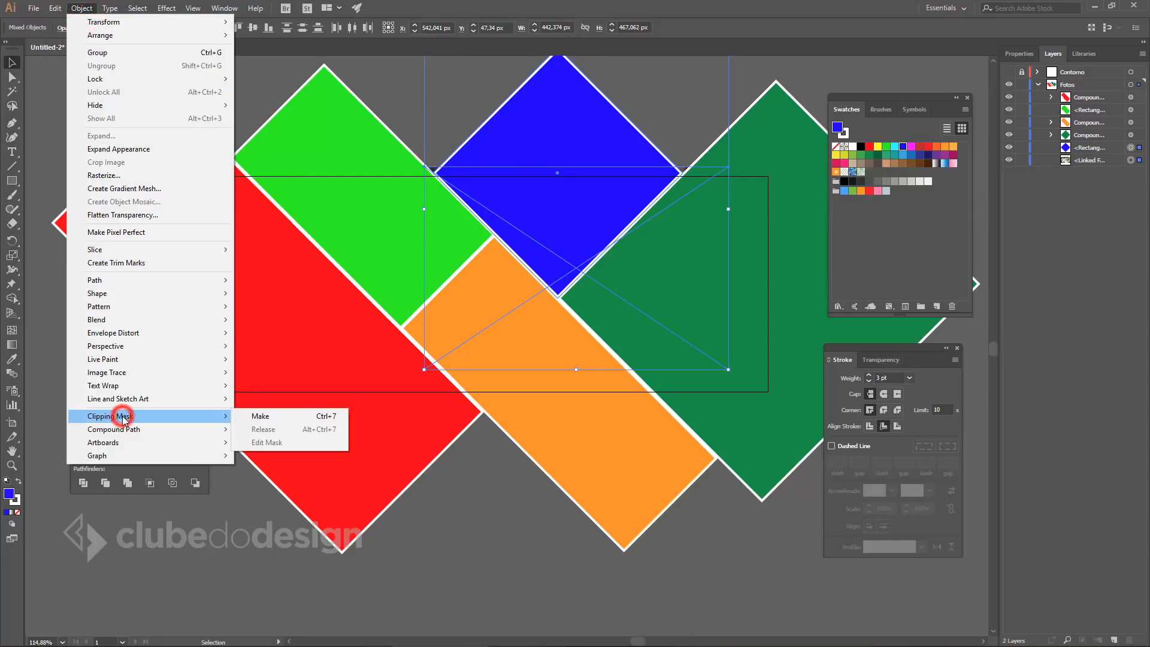
left_click(297, 418)
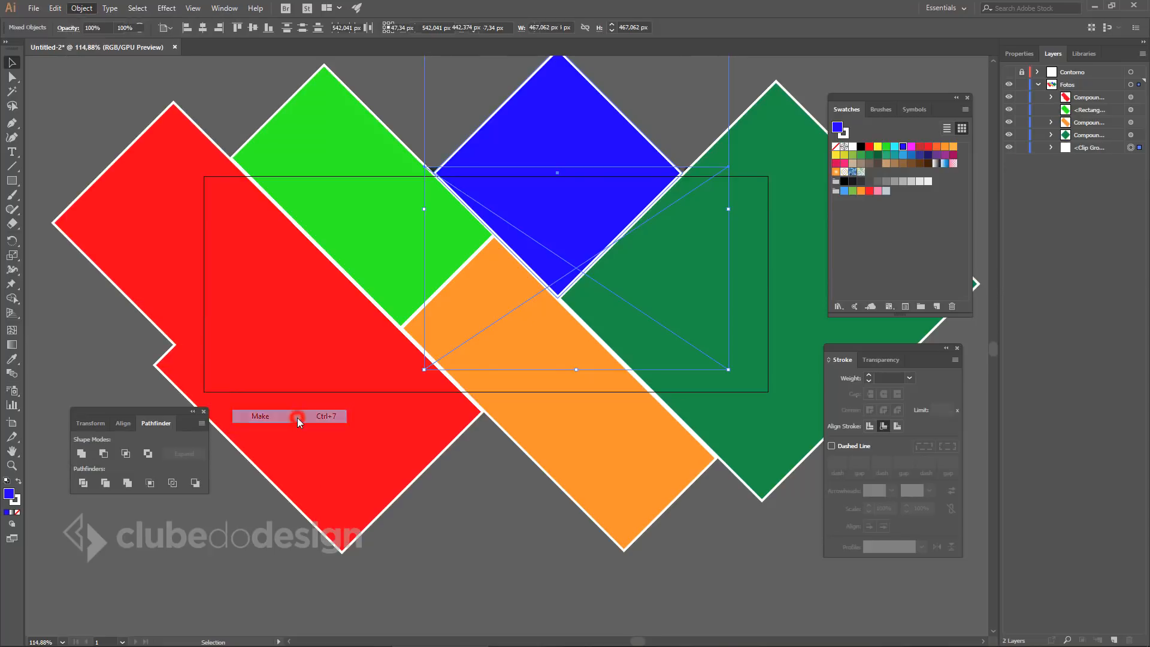
left_click(486, 539)
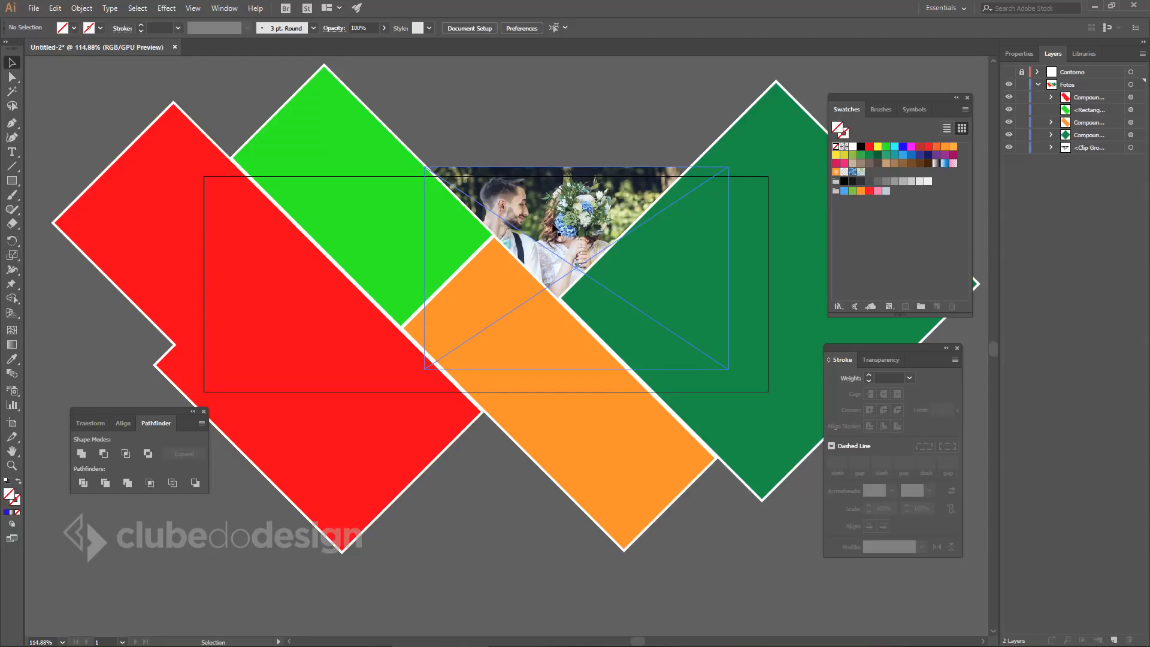
Inside the clip group, enlarge the bouquet photo to about 505 × 337 px and shift it left.
double_click(552, 207)
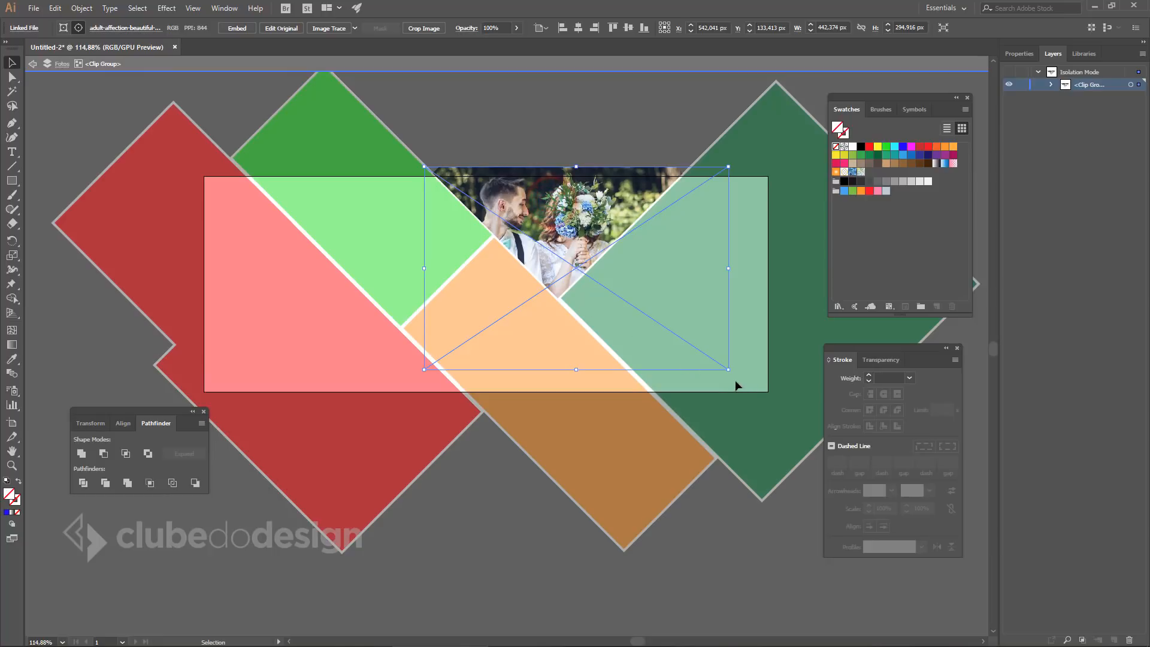
left_click_drag(729, 370, 753, 385)
left_click_drag(593, 234, 587, 233)
left_click_drag(745, 385, 765, 398)
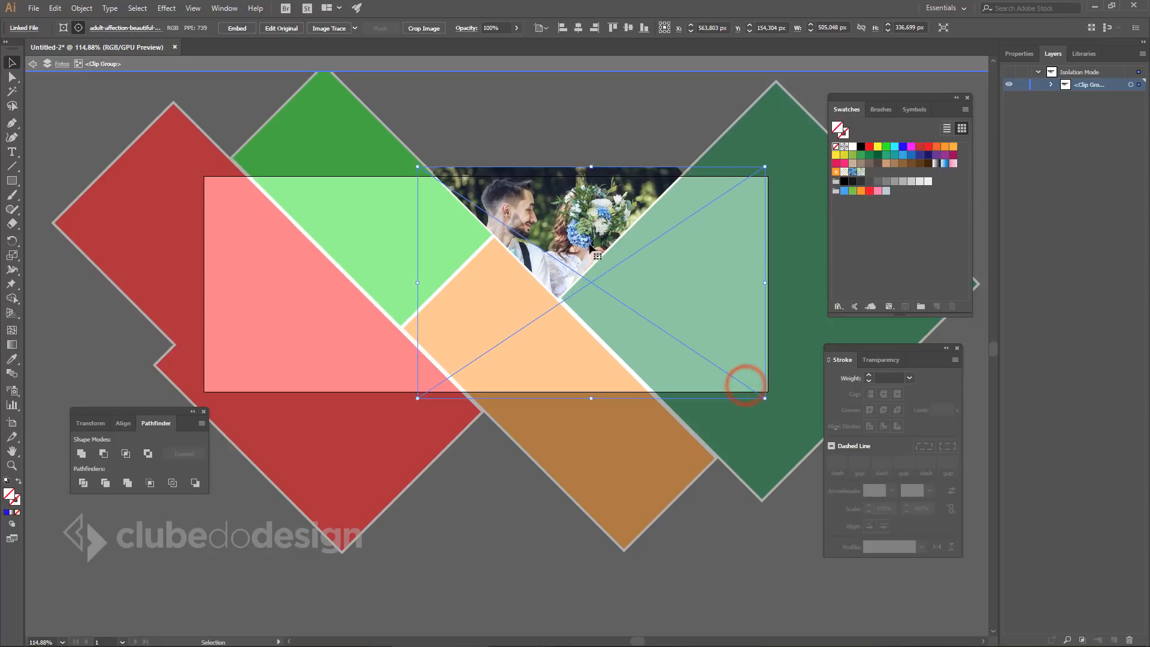
left_click_drag(591, 246, 580, 247)
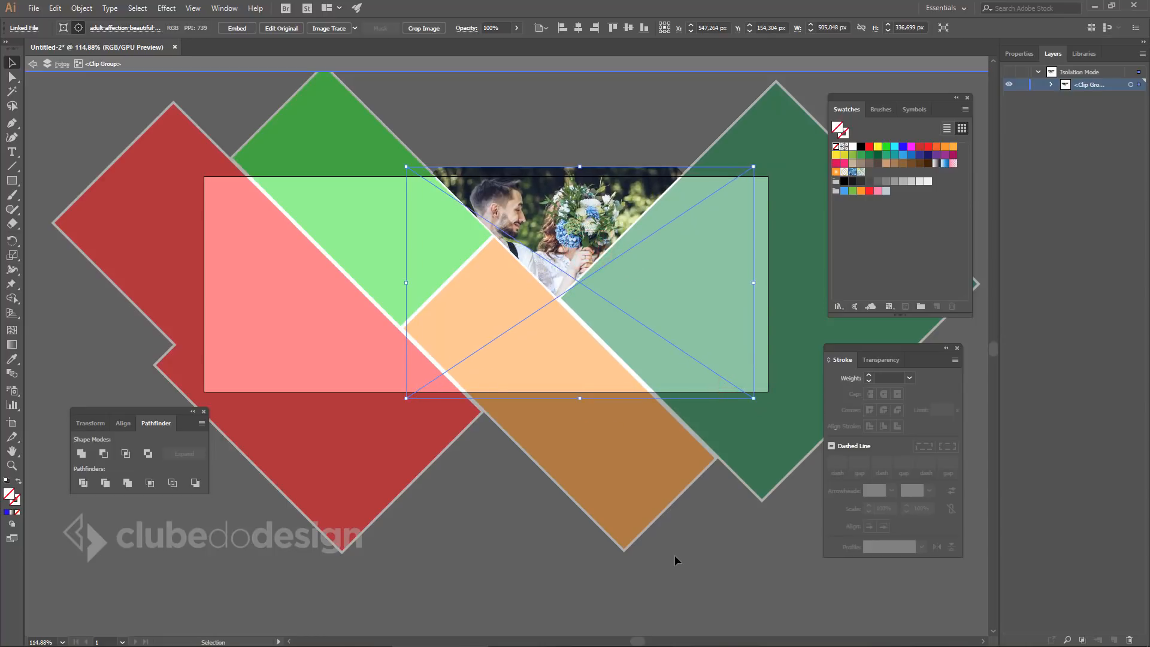
double_click(746, 561)
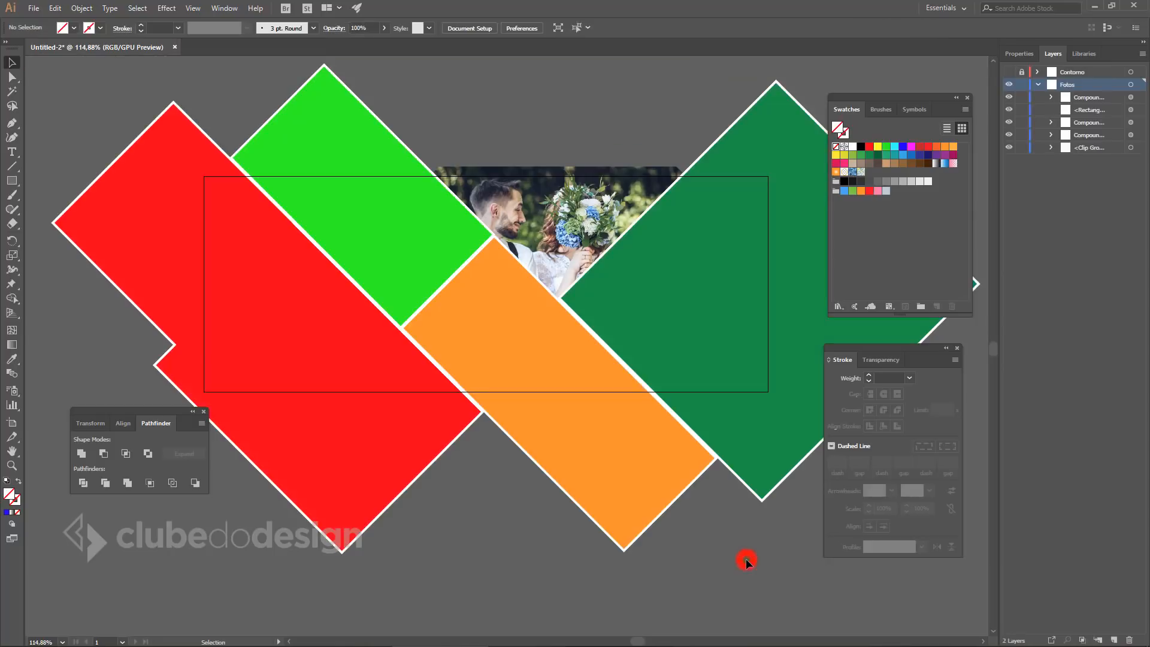
left_click(754, 592)
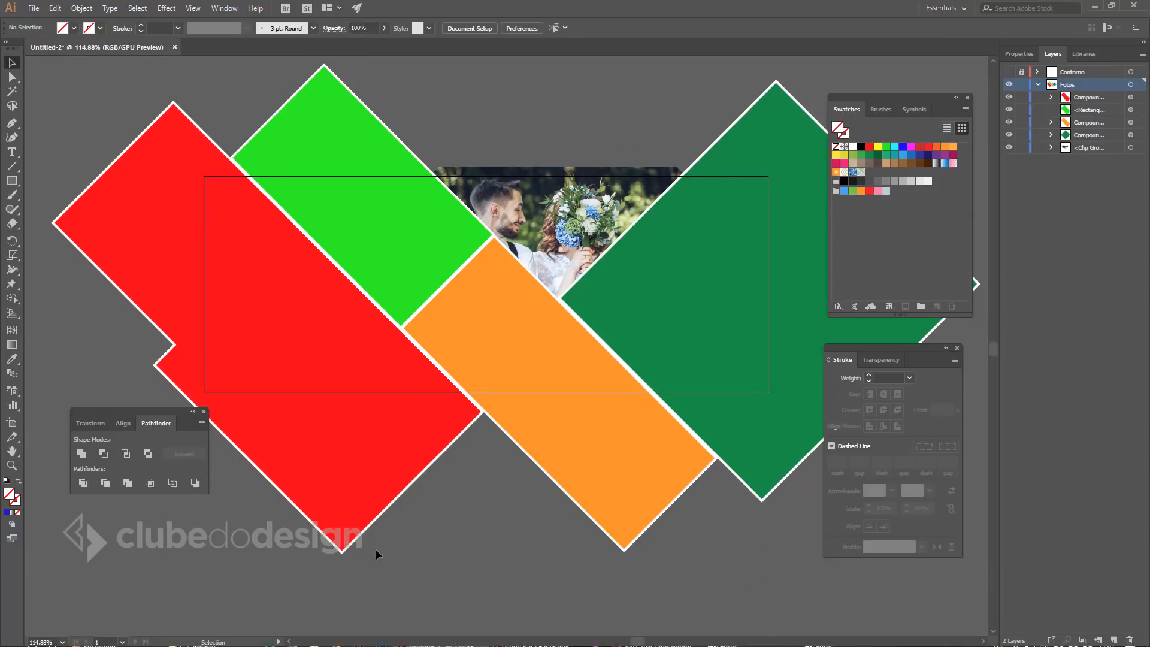
Drag bride-clouds-daylight-949224.jpg from the Casamento folder onto the Illustrator artboard.
key("alt+Tab")
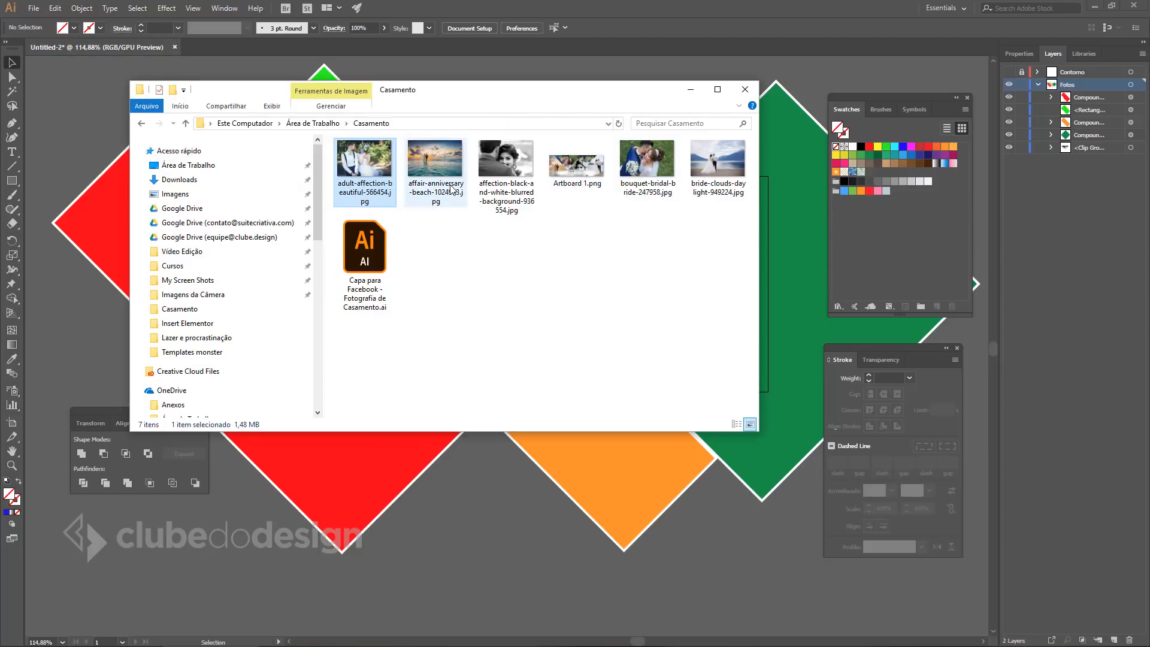
left_click(653, 290)
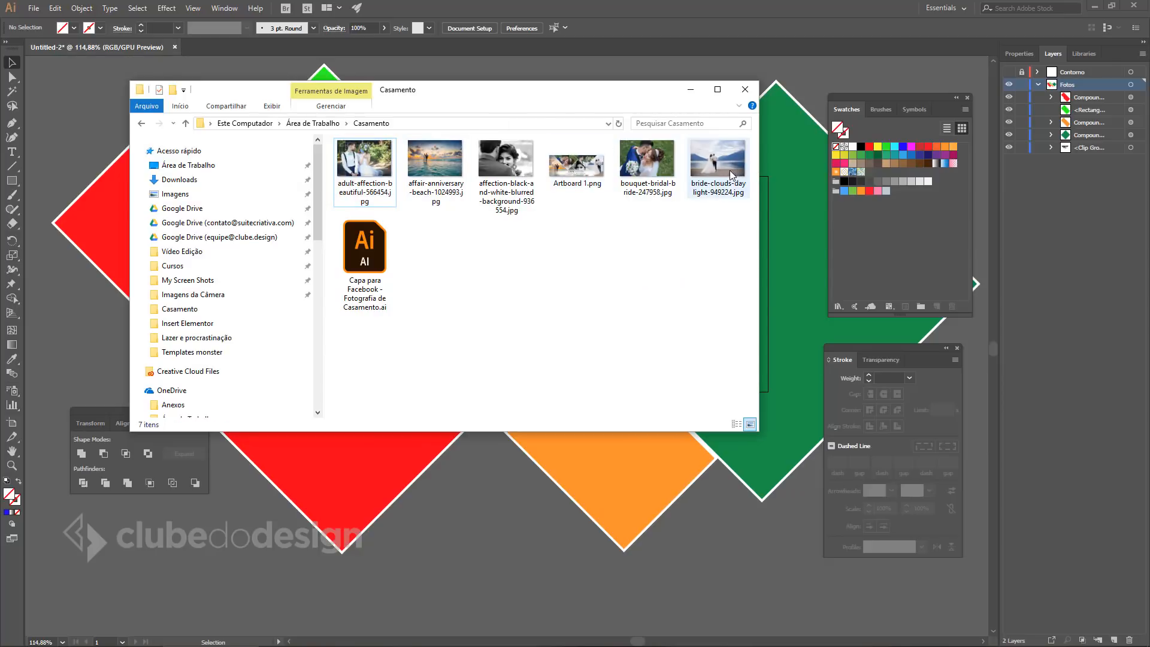
left_click_drag(730, 174, 736, 545)
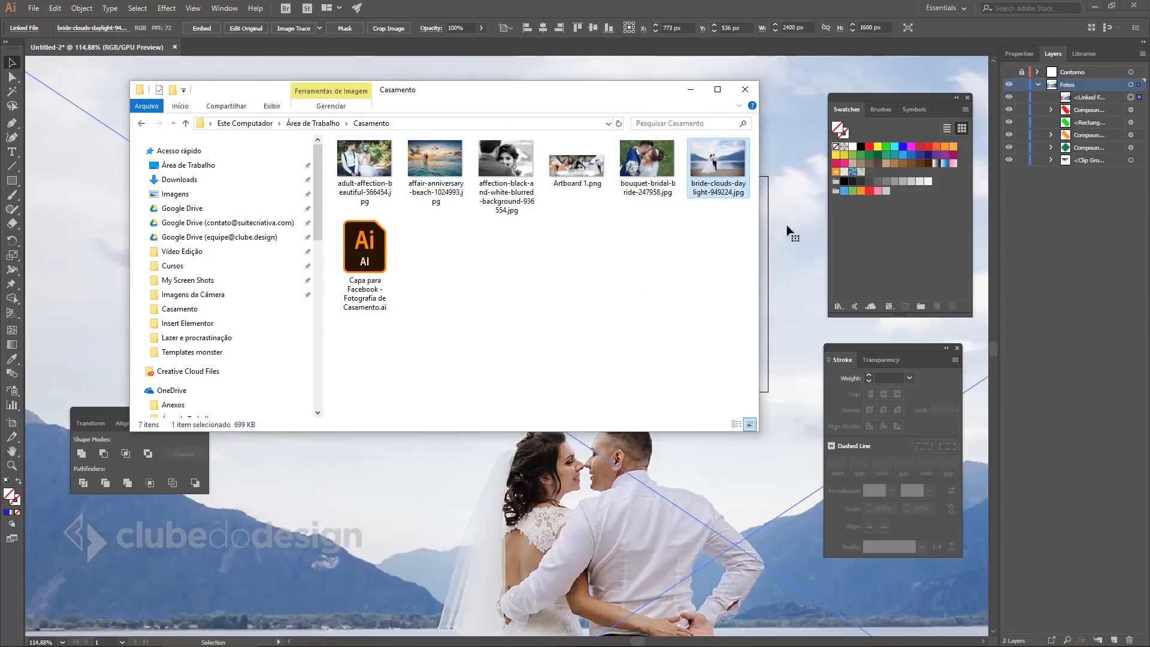
left_click(696, 92)
left_click(497, 267, "ctrl+alt")
left_click(497, 267, "ctrl+alt")
left_click(498, 267, "ctrl+alt")
left_click_drag(590, 414, 405, 77)
left_click_drag(231, 180, 275, 275)
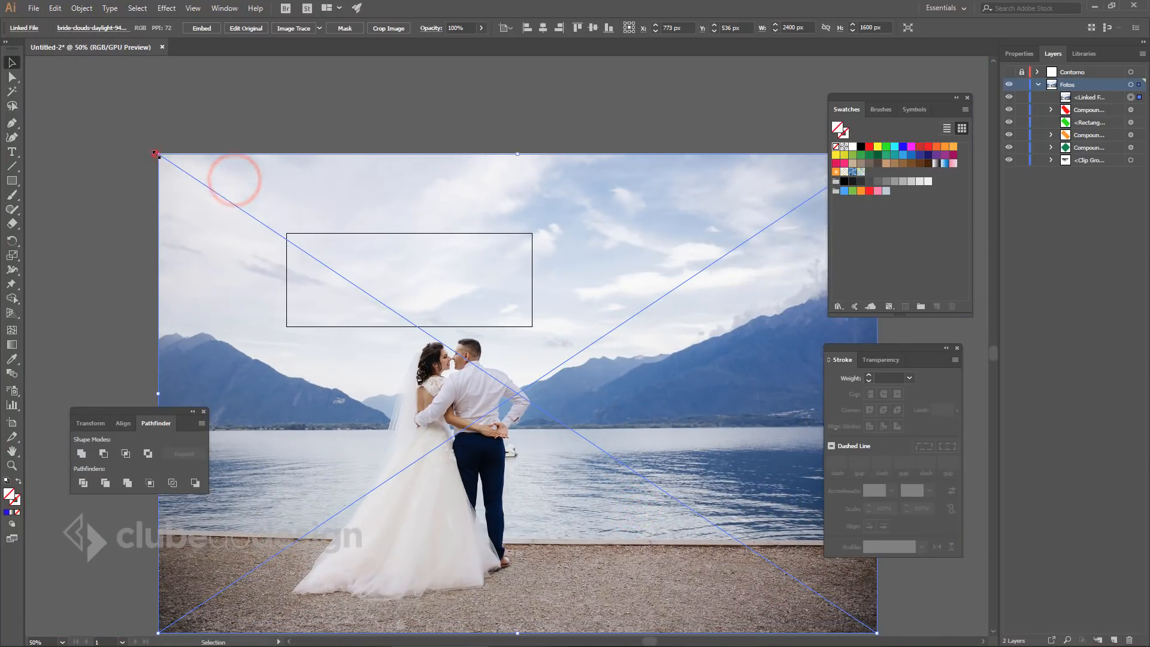
Scale the lake photo to 625 px wide over the shapes and move it to the bottom of Fotos.
left_click_drag(155, 154, 493, 377)
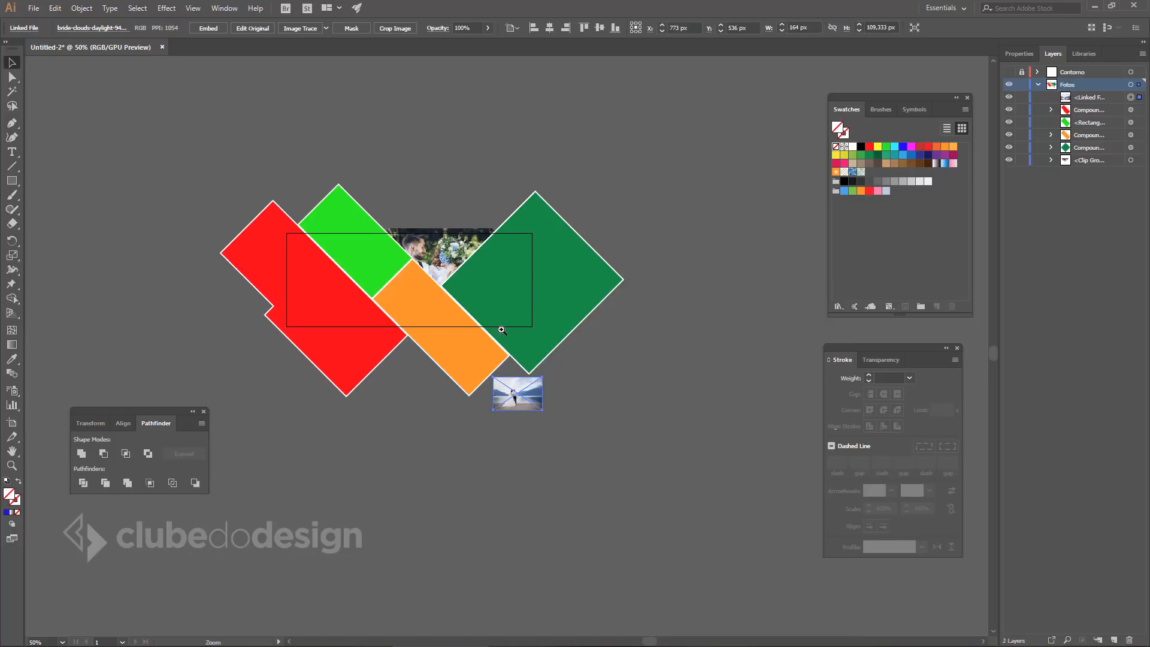
left_click(502, 330)
left_click_drag(538, 465, 516, 143)
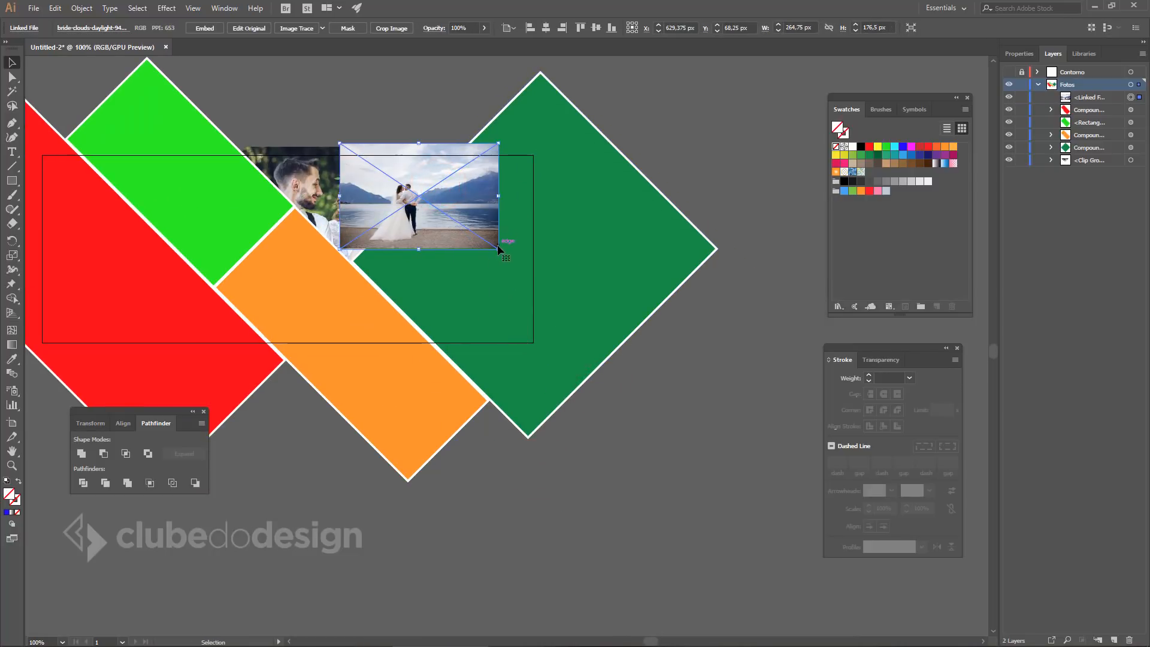
left_click_drag(499, 249, 677, 356)
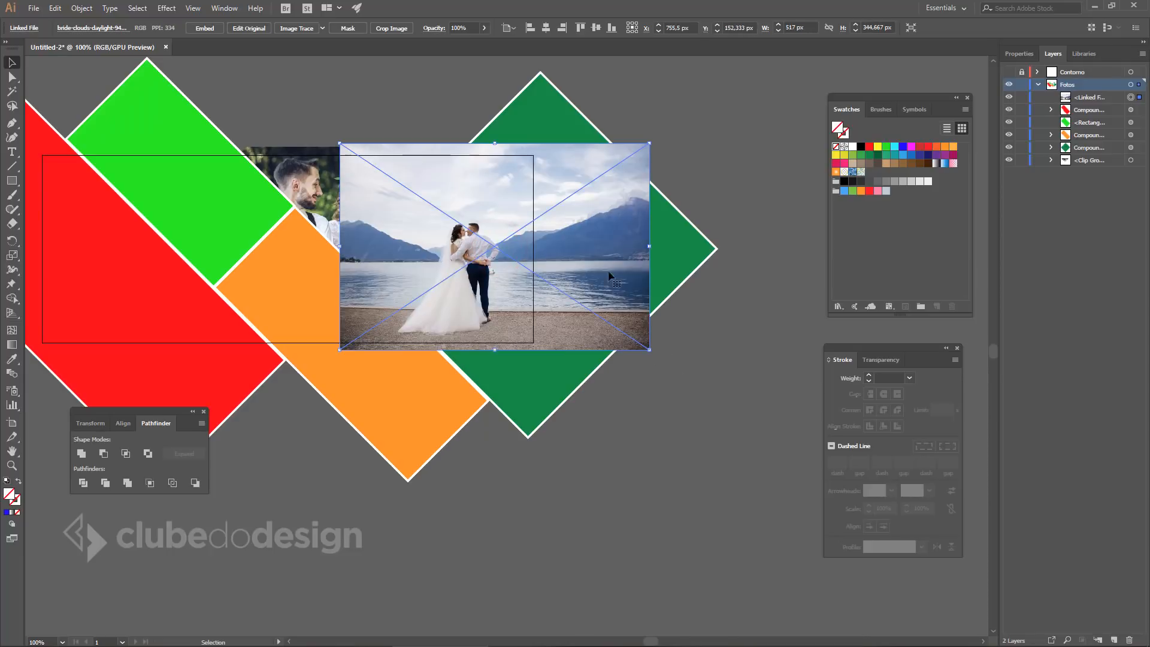
left_click_drag(650, 144, 639, 172)
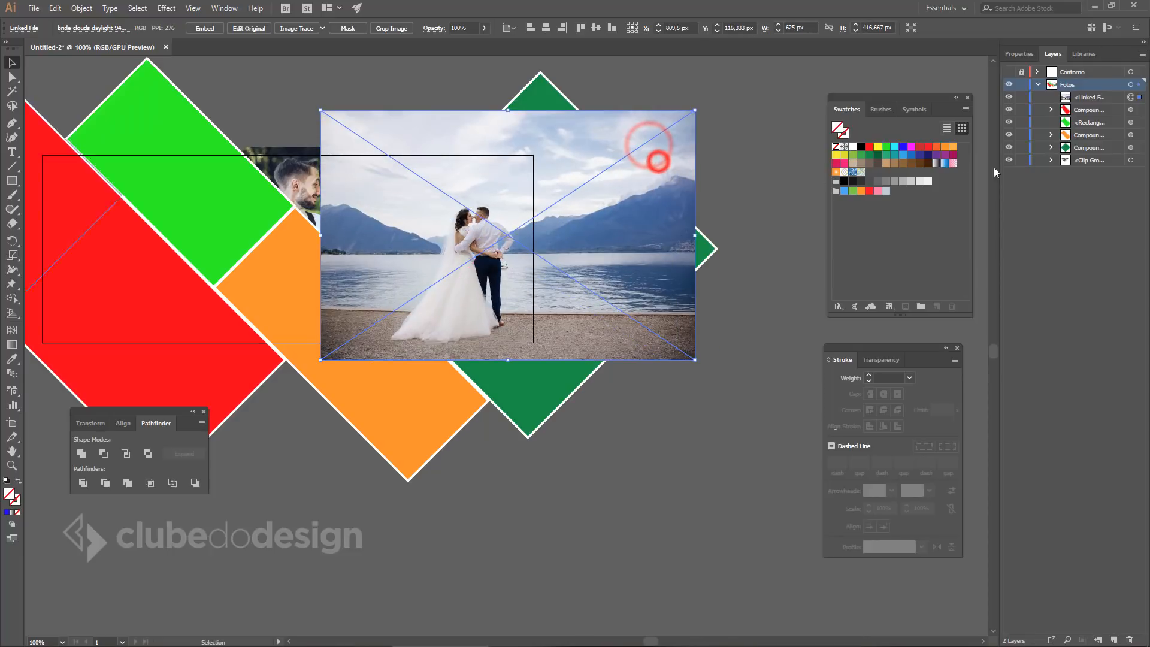
left_click(1108, 98)
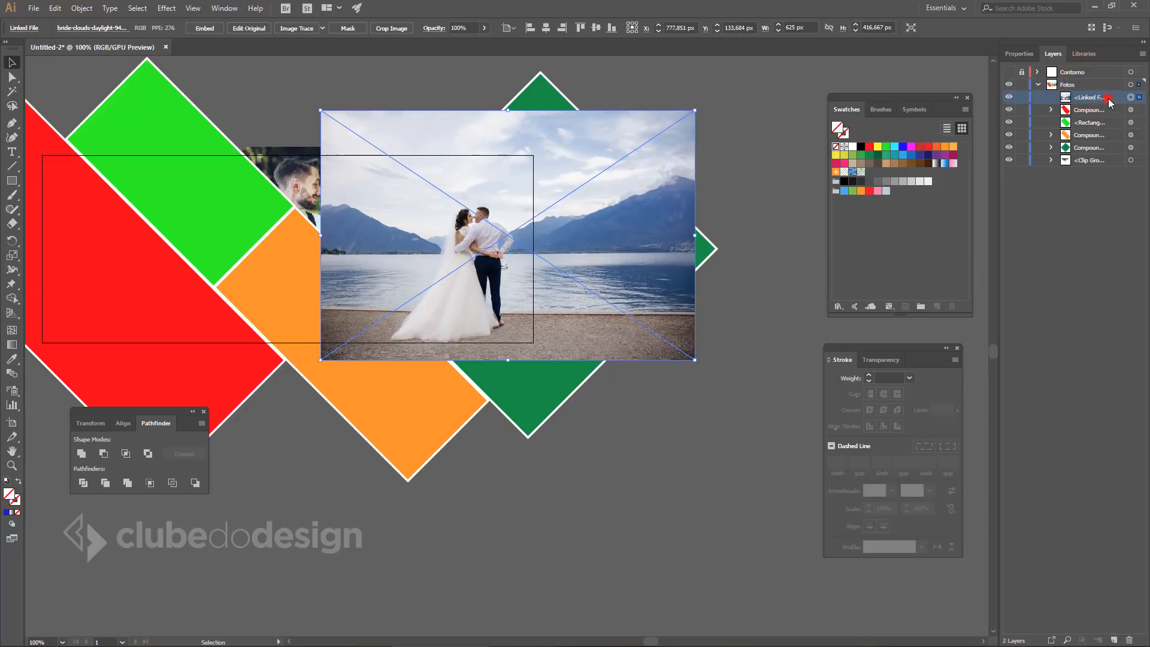
left_click_drag(1116, 101, 1082, 166)
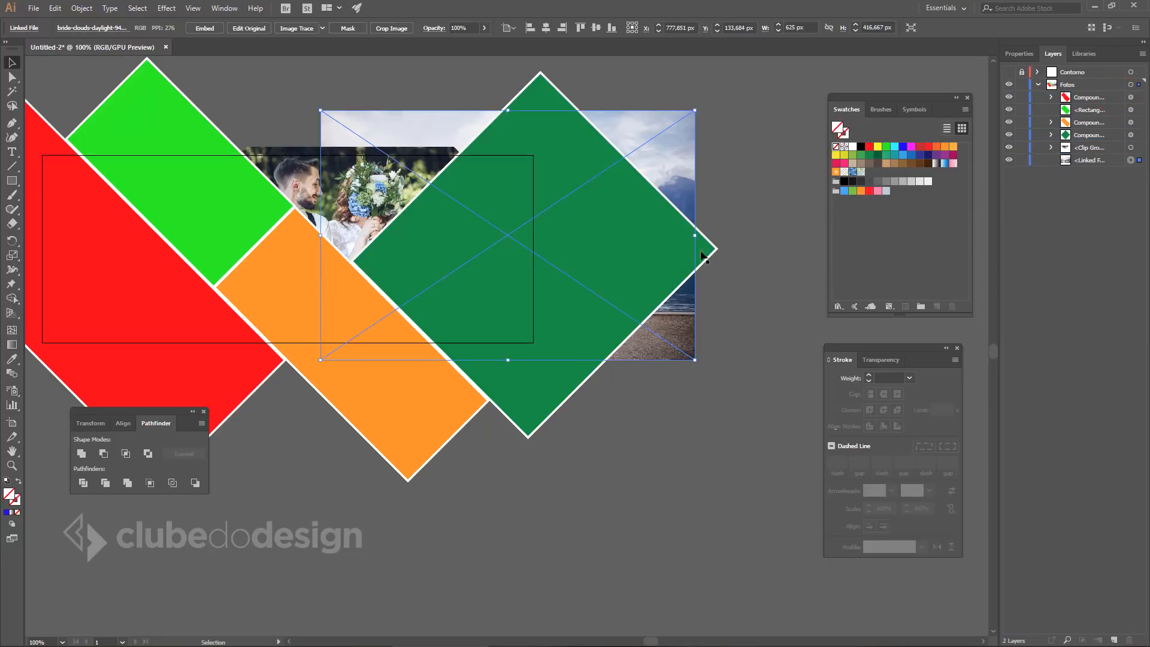
Clip the lake photo to the dark green diamond and enlarge it inside to about 745 × 497 px.
left_click(567, 136, "shift")
key("ctrl+7")
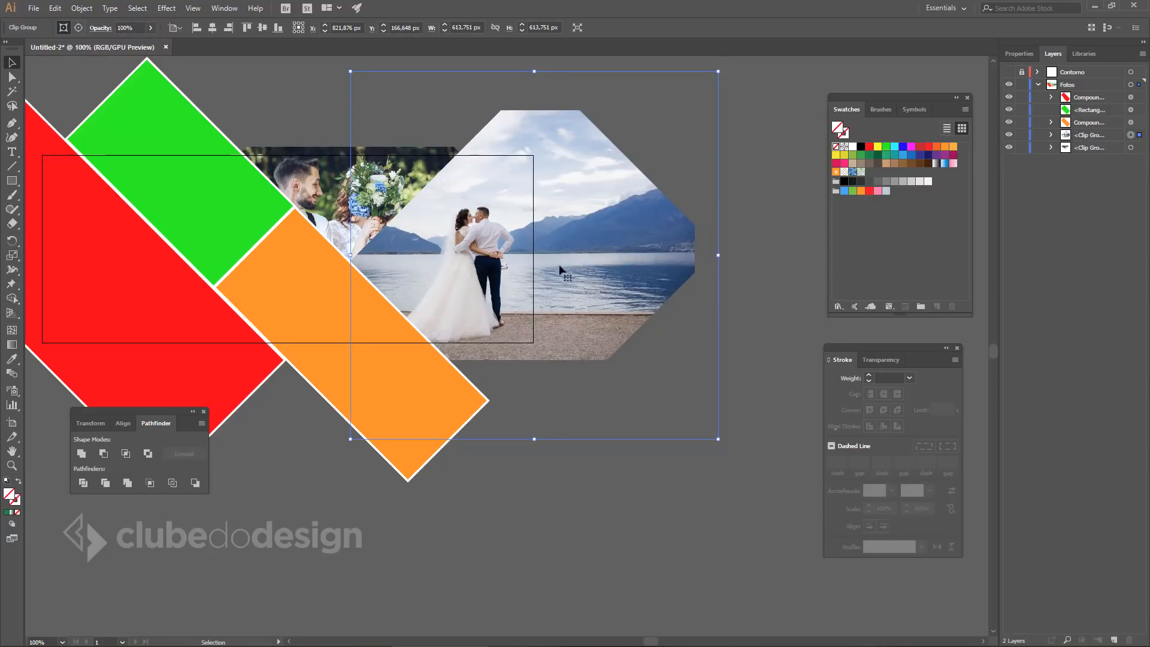
double_click(493, 247)
left_click_drag(696, 110, 762, 78)
left_click_drag(567, 175, 558, 176)
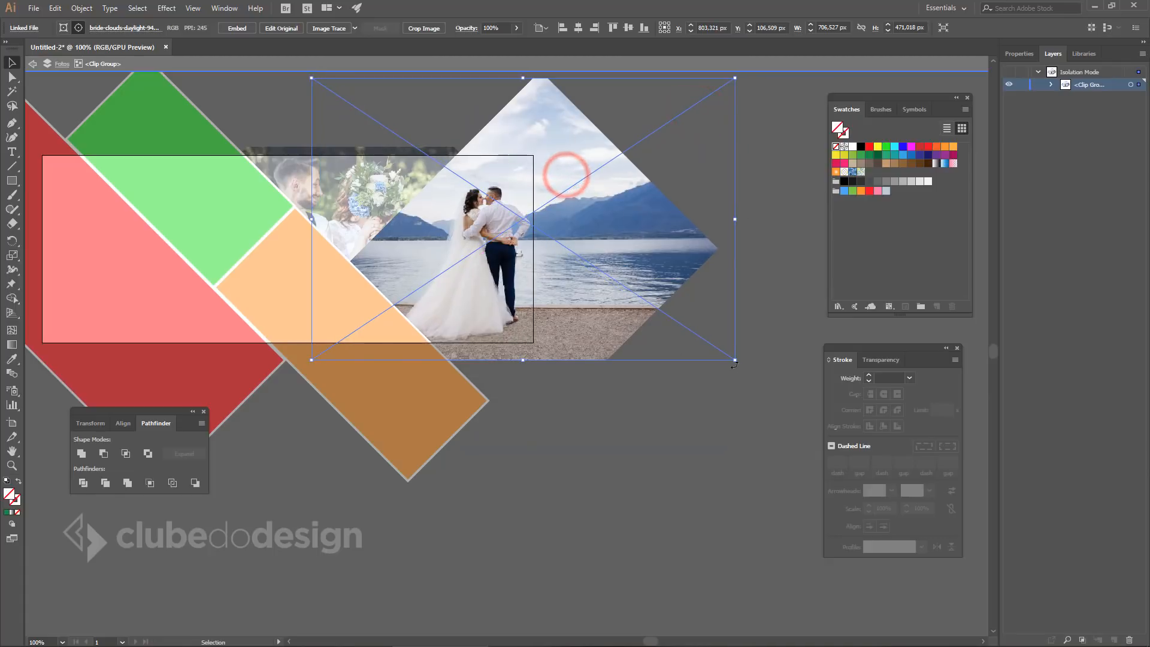
left_click_drag(734, 360, 785, 400)
left_click_drag(657, 306, 637, 294)
left_click_drag(639, 283, 637, 275)
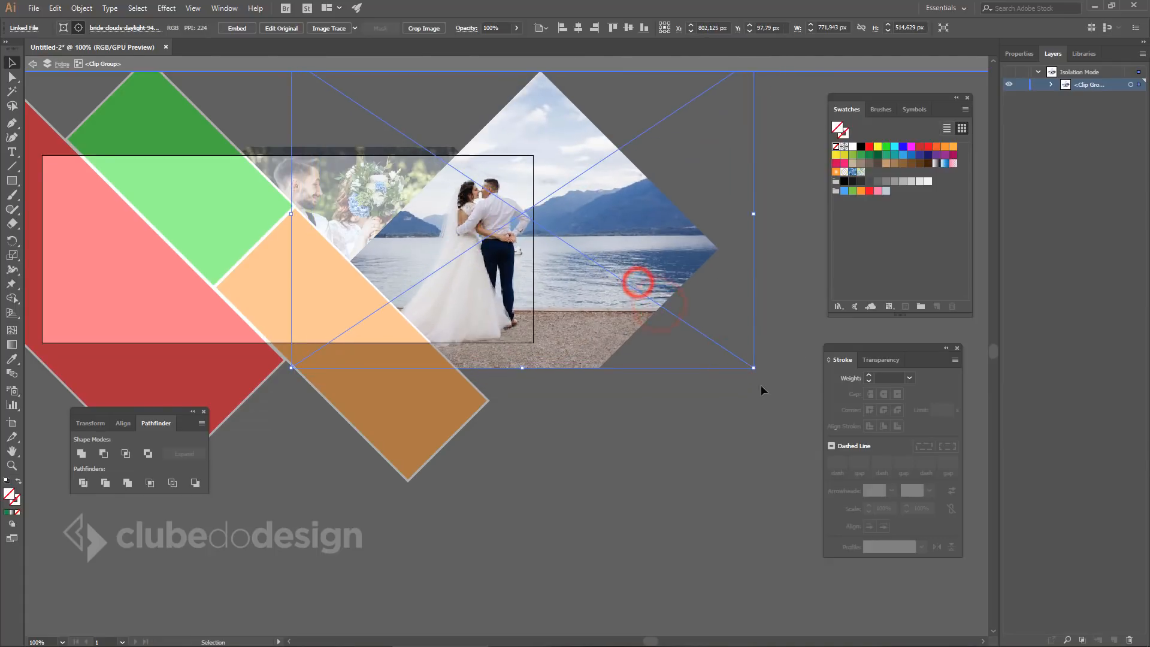
left_click_drag(750, 372, 733, 361)
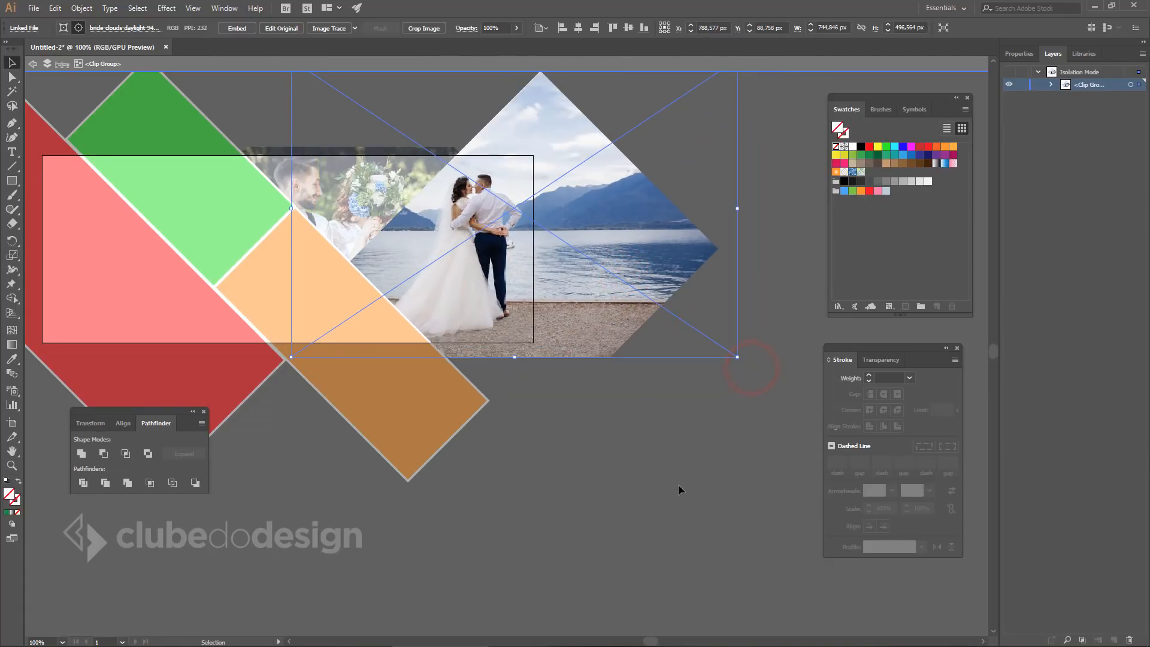
left_click_drag(490, 281, 496, 280)
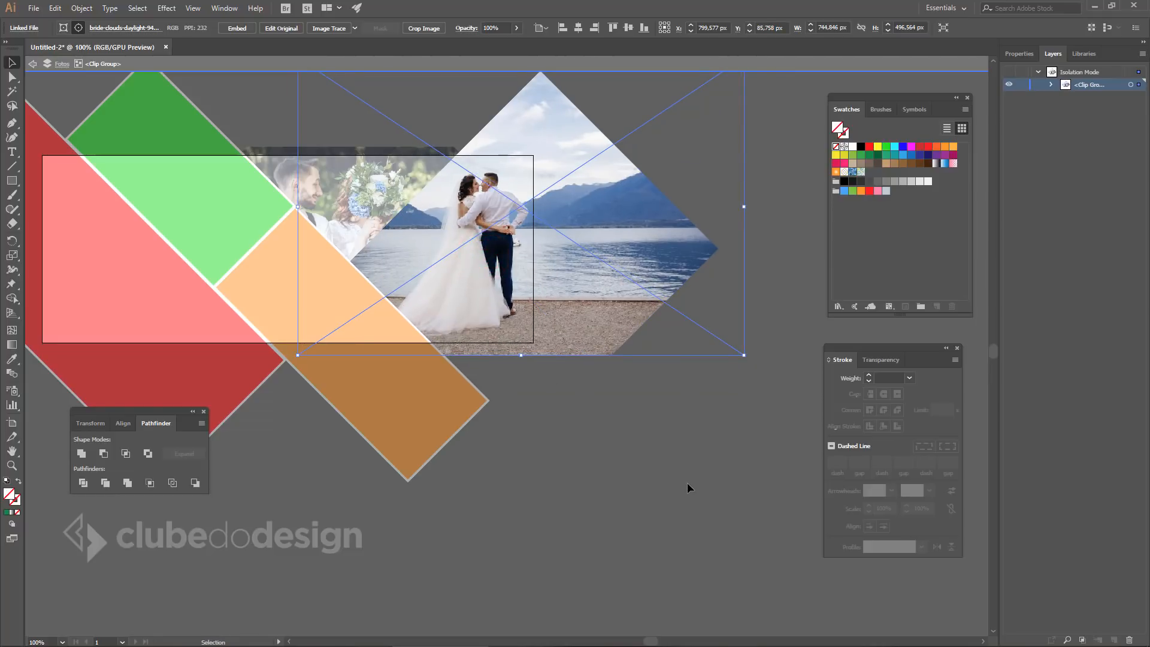
double_click(694, 465)
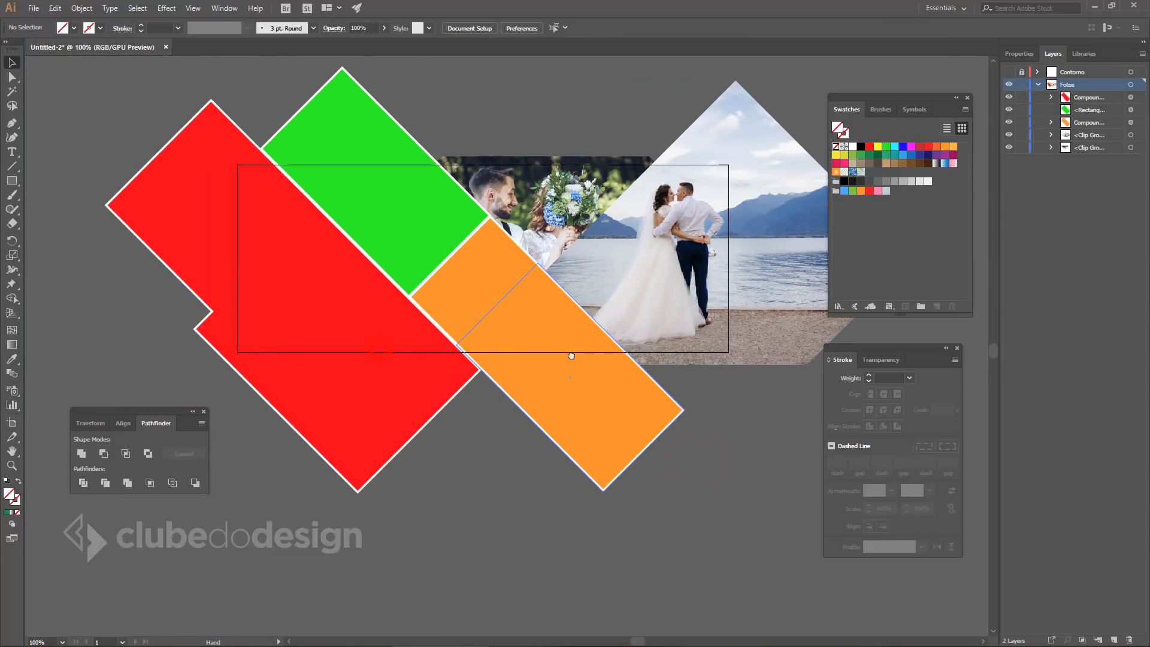
Drag the black-and-white couple photo from the Casamento folder onto the Illustrator canvas.
key("alt+Tab")
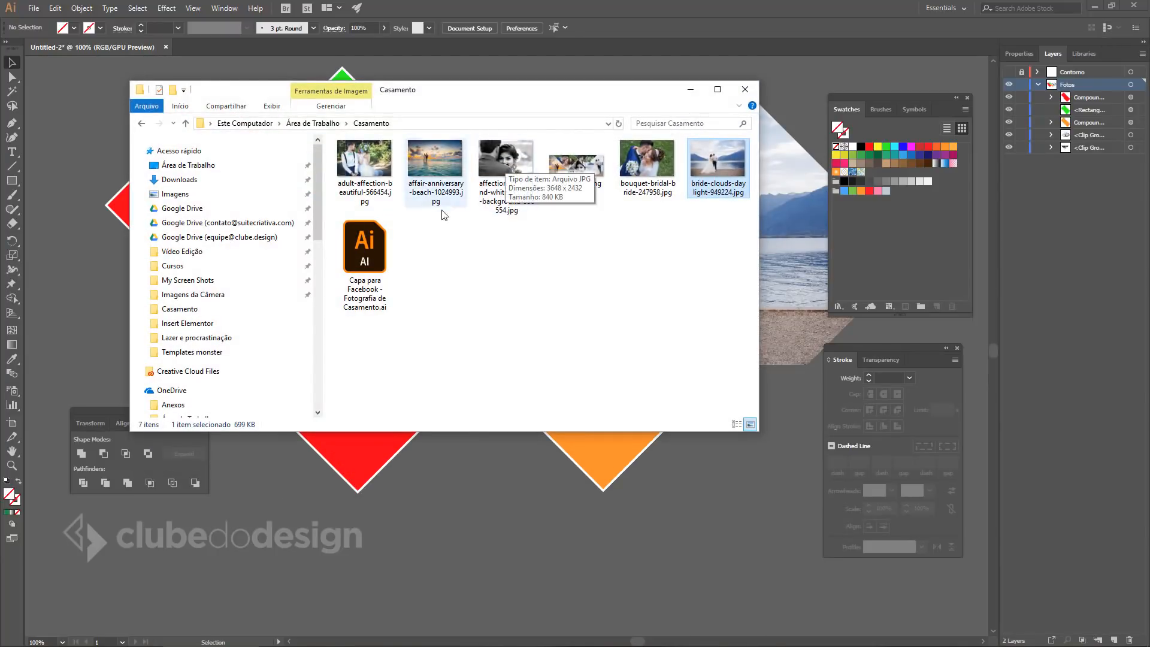
left_click_drag(505, 178, 501, 491)
left_click(693, 549)
key("ctrl+0")
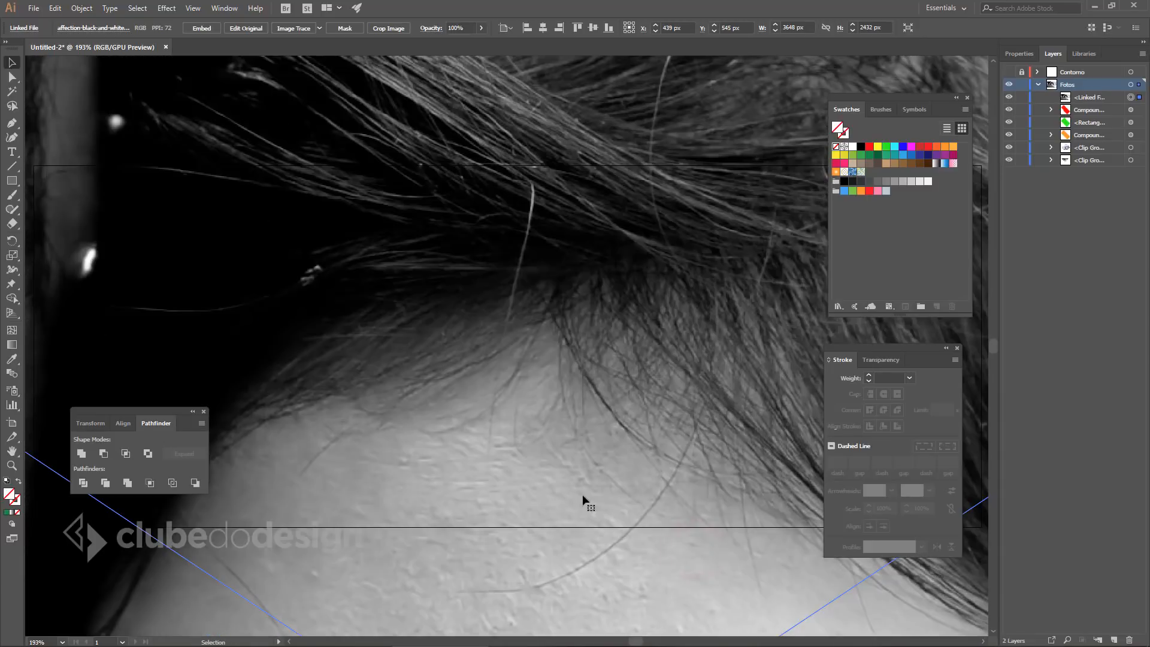
left_click(542, 328, "ctrl+alt")
left_click(542, 329, "ctrl+alt")
left_click(542, 328, "ctrl+alt")
left_click(542, 329, "ctrl+alt")
left_click_drag(436, 312, 665, 296)
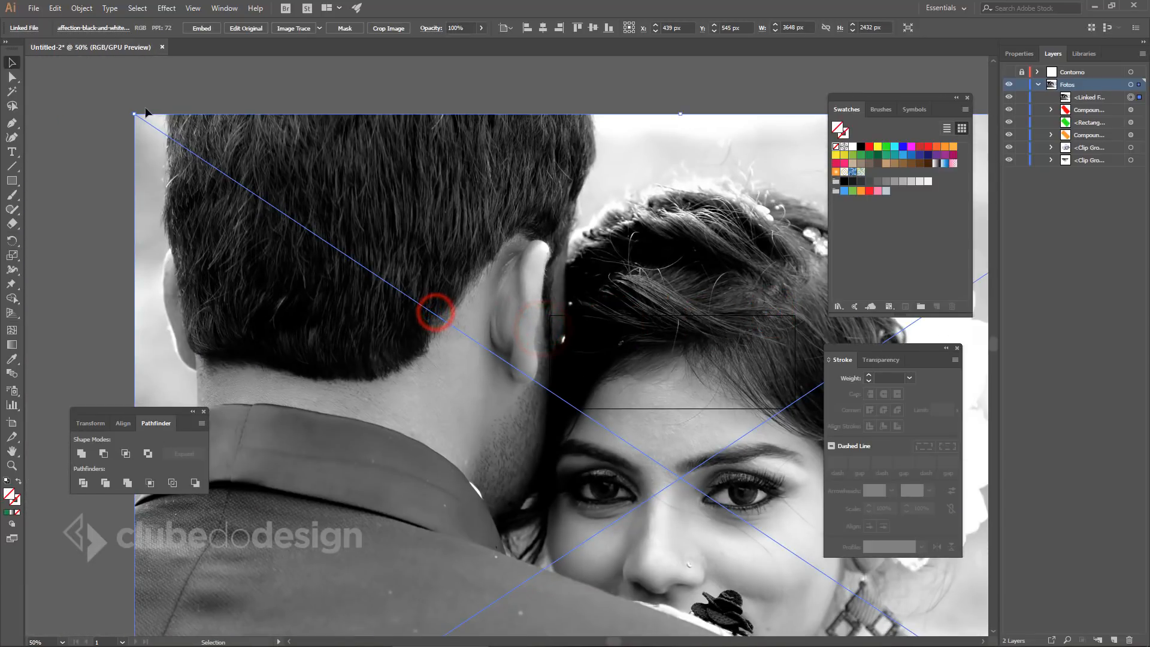
Scale the B&W photo to about 380 × 253 px, centre it, and move it to the bottom of Fotos.
left_click_drag(135, 113, 629, 443)
left_click_drag(689, 471, 557, 411)
left_click_drag(607, 454, 627, 472)
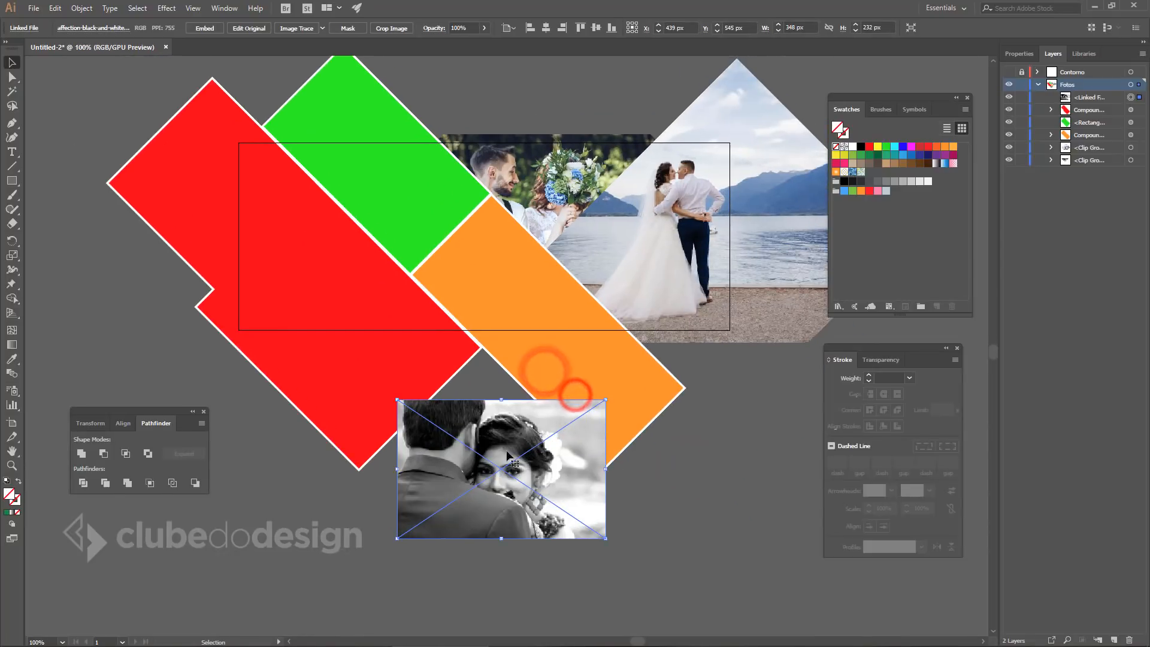
left_click_drag(508, 451, 530, 243)
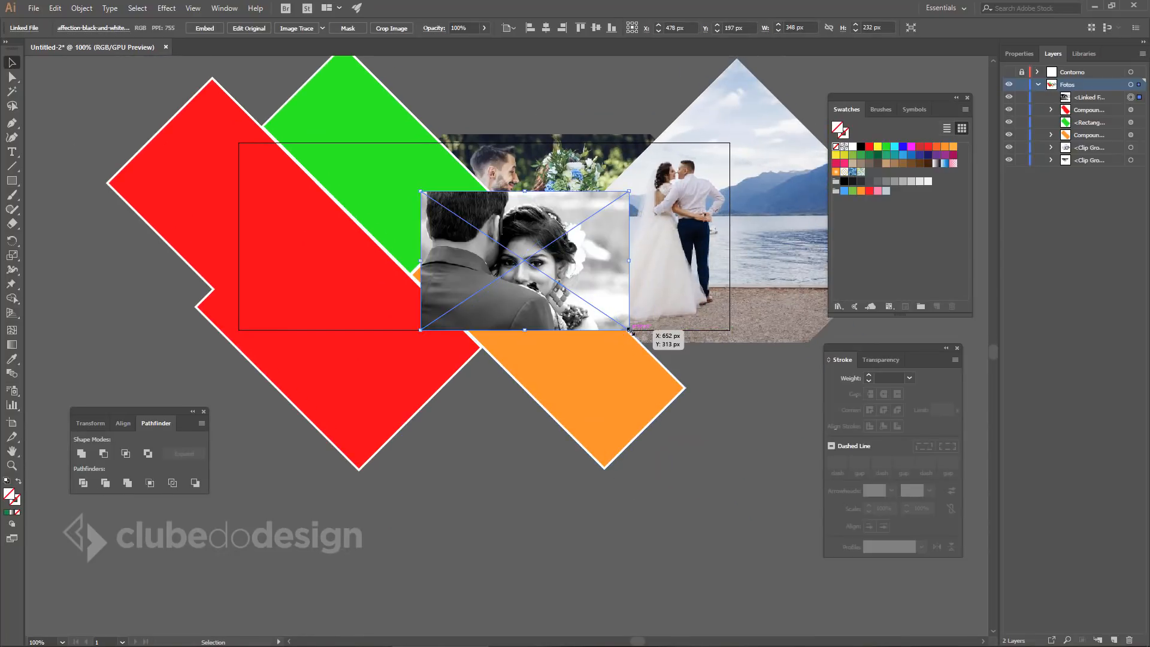
left_click_drag(628, 329, 590, 310)
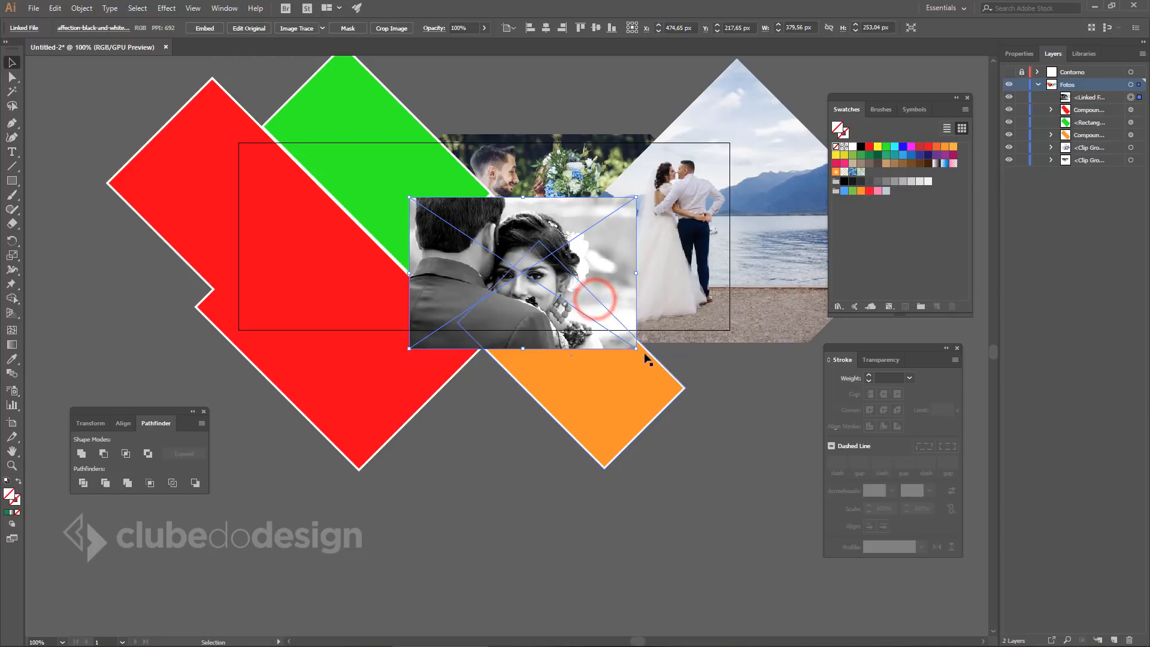
left_click(637, 348)
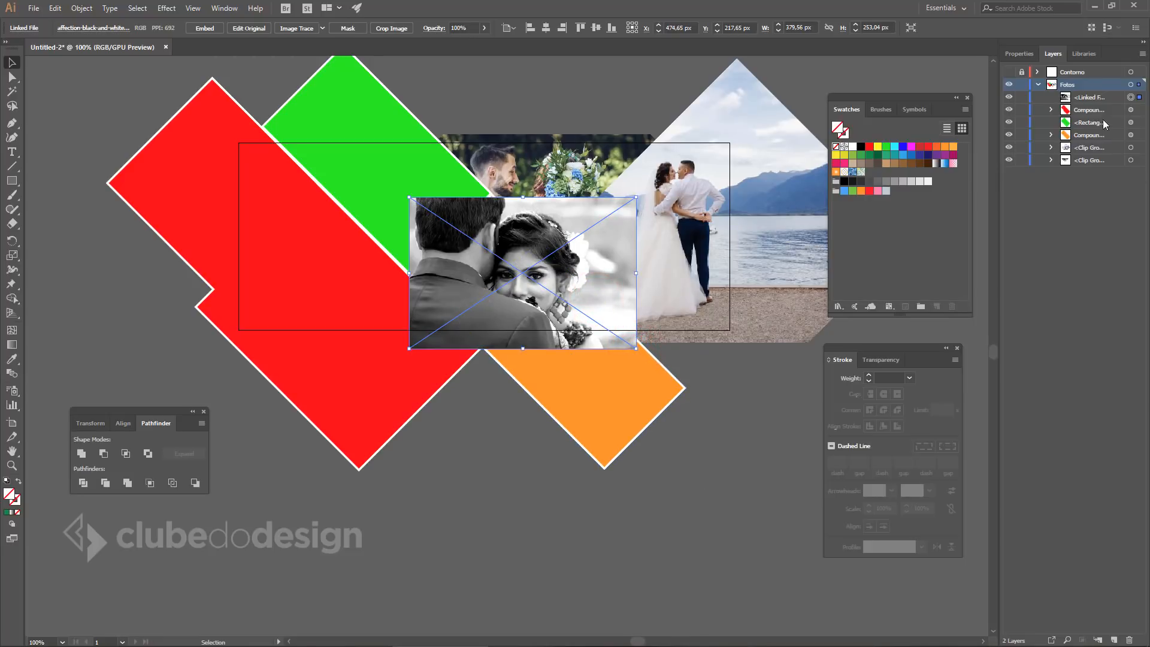
left_click_drag(1088, 98, 1078, 166)
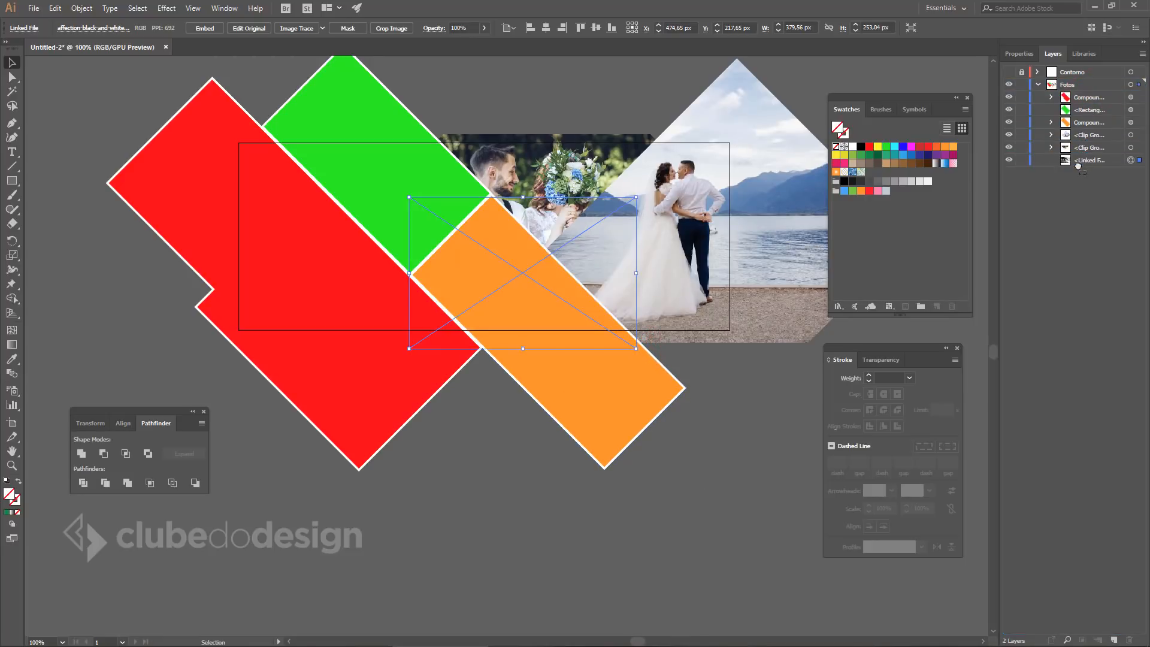
Clip the B&W photo to the orange shape, enlarged to about 468 × 312 px framing the bride's face.
left_click(501, 233, "shift")
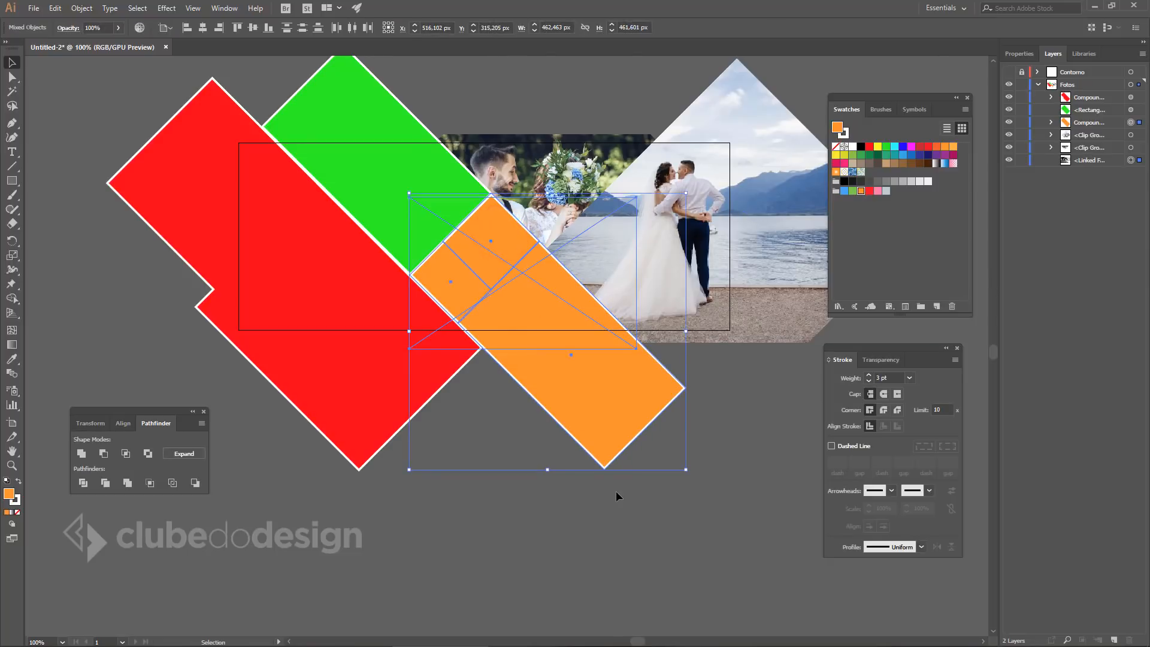
key("ctrl+7")
double_click(521, 287)
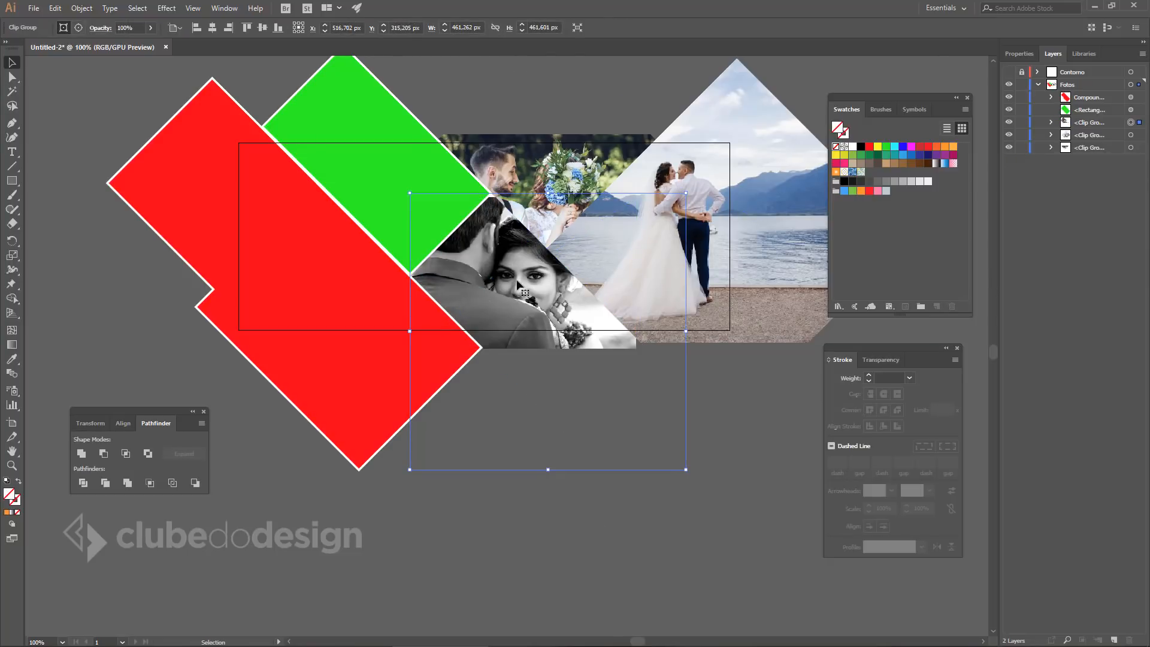
left_click(514, 279)
left_click_drag(638, 198, 648, 186)
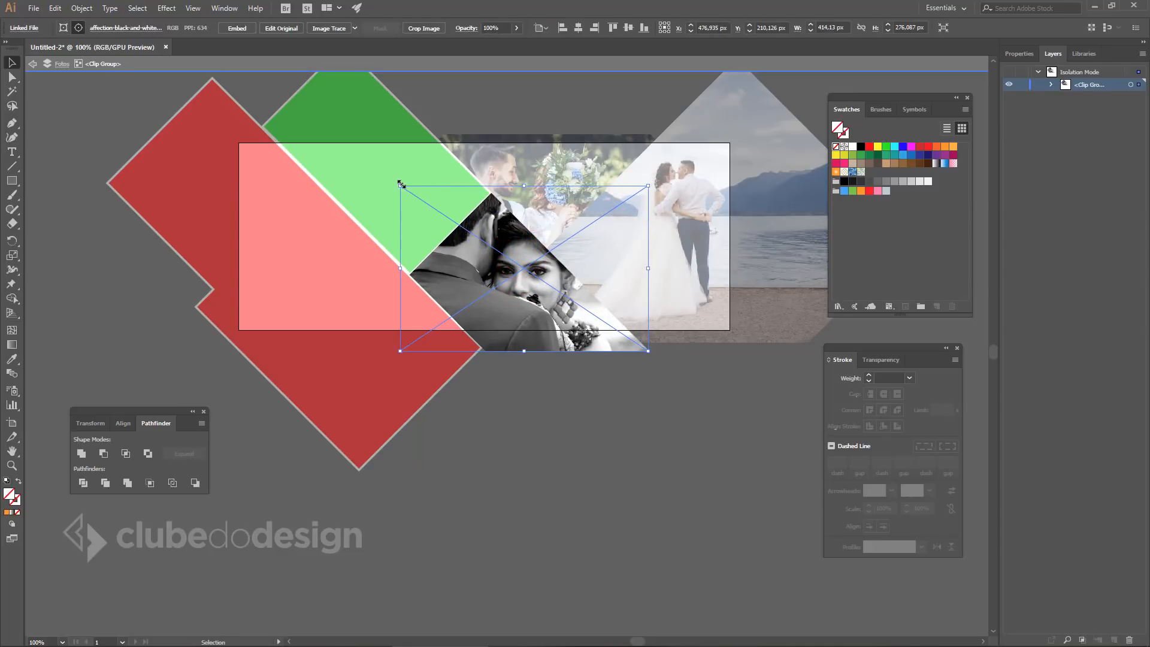
left_click_drag(400, 186, 343, 156)
left_click_drag(494, 257, 509, 262)
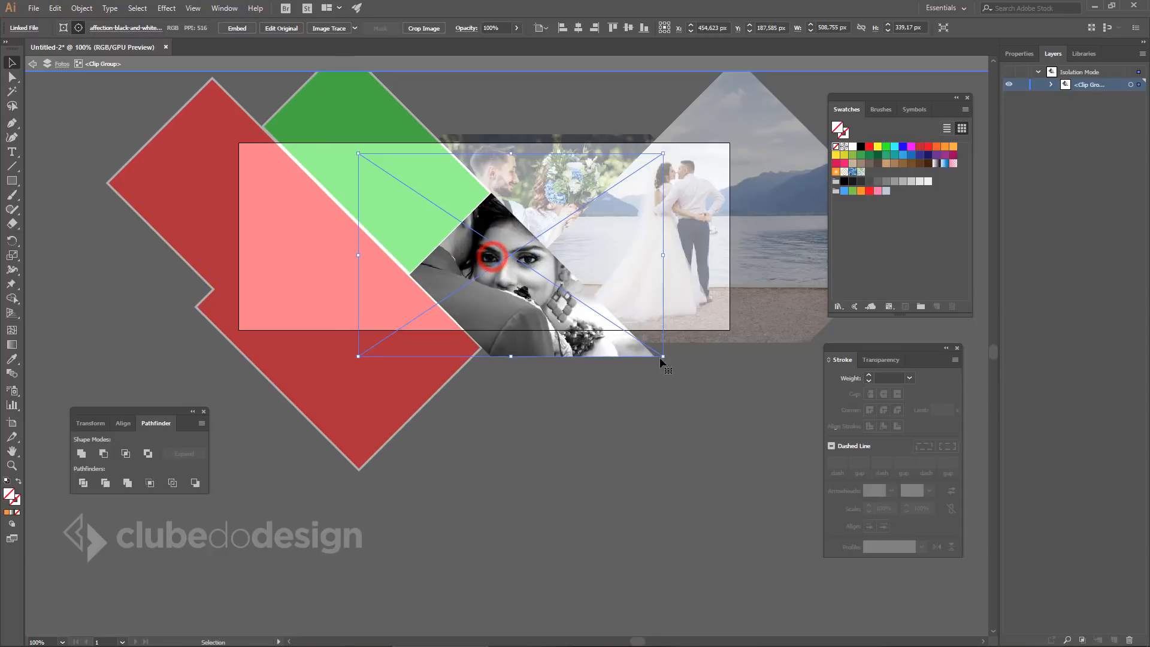
left_click_drag(664, 355, 525, 304)
double_click(728, 432)
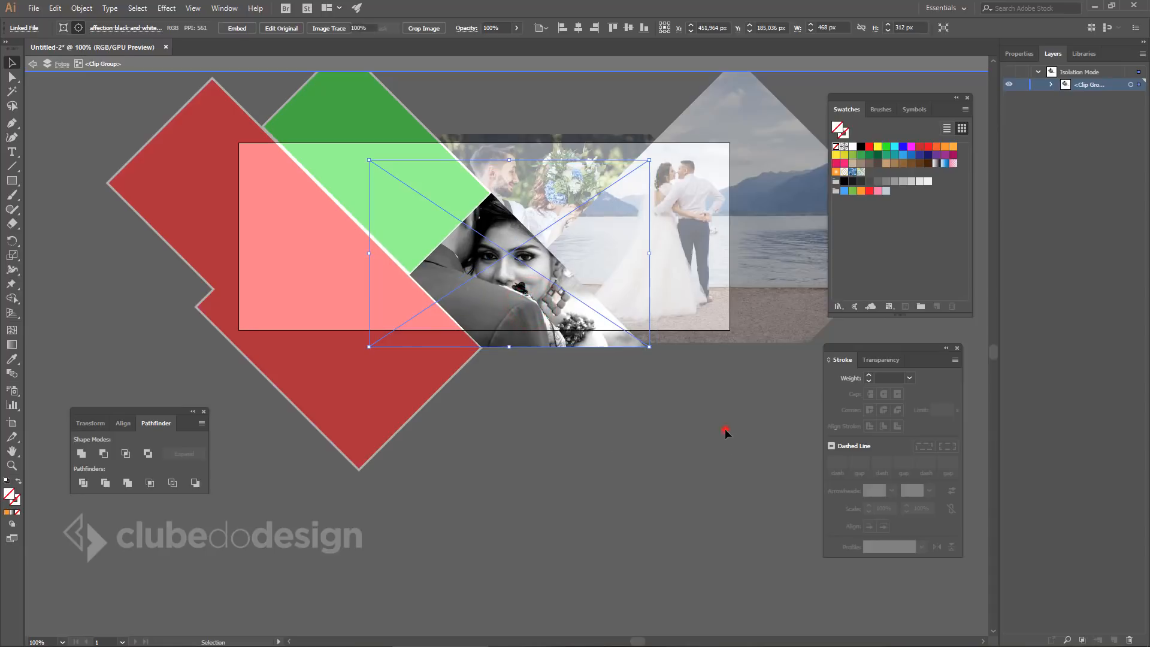
left_click(623, 531)
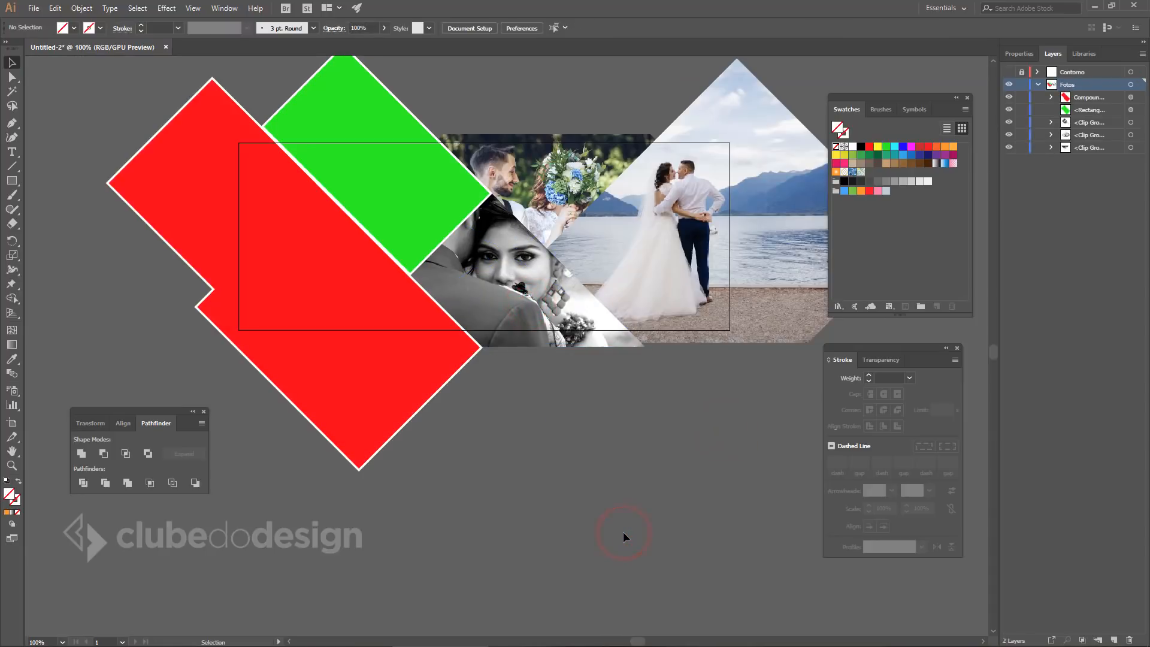
Place the bouquet-bridal photo on the artboard, shrink it and move it over the green shape.
key("alt+Tab")
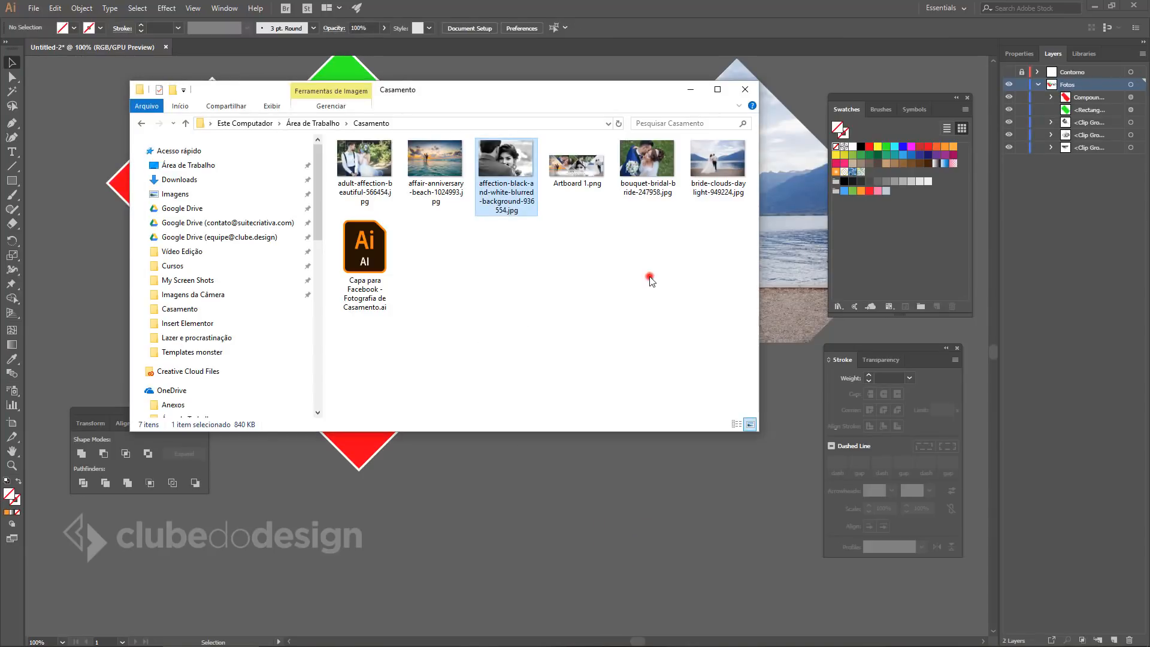
left_click(650, 277)
left_click_drag(651, 181, 593, 469)
left_click(593, 469)
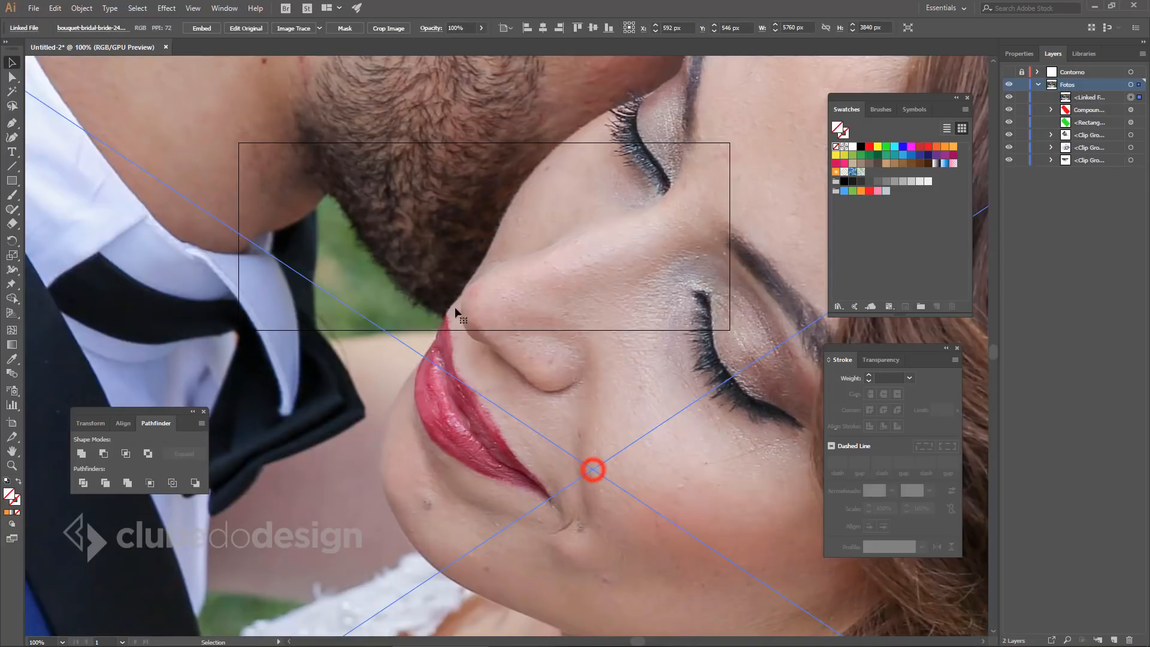
left_click(454, 295, "ctrl+alt")
left_click(454, 290, "ctrl+alt")
left_click(454, 291, "ctrl+alt")
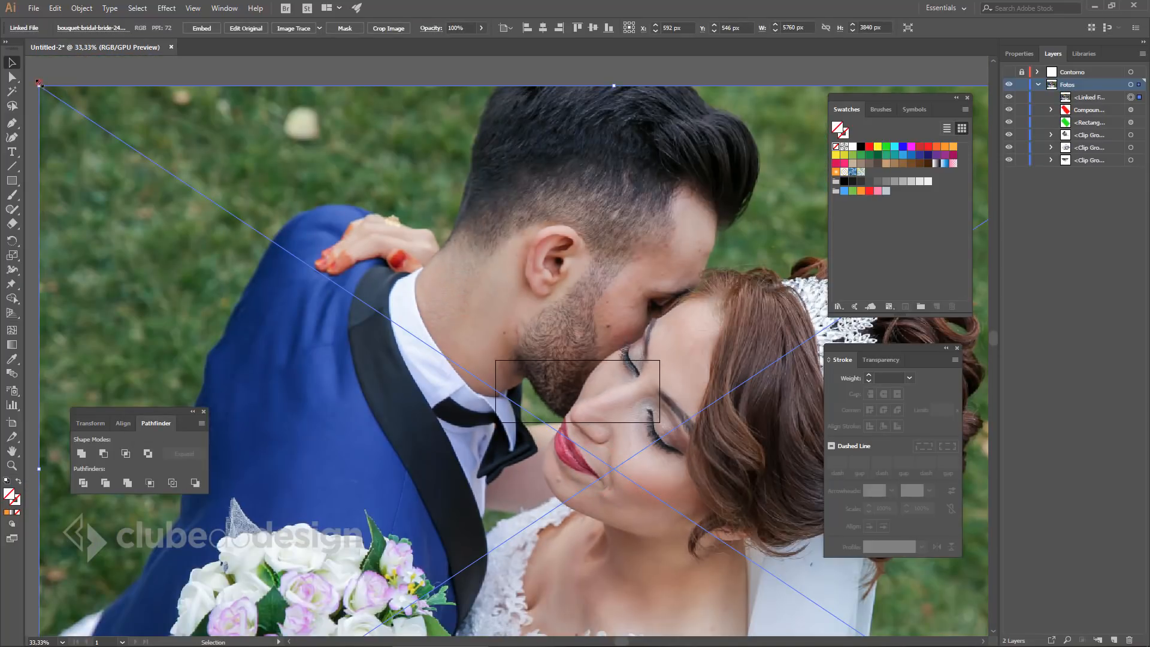
left_click_drag(39, 83, 608, 372)
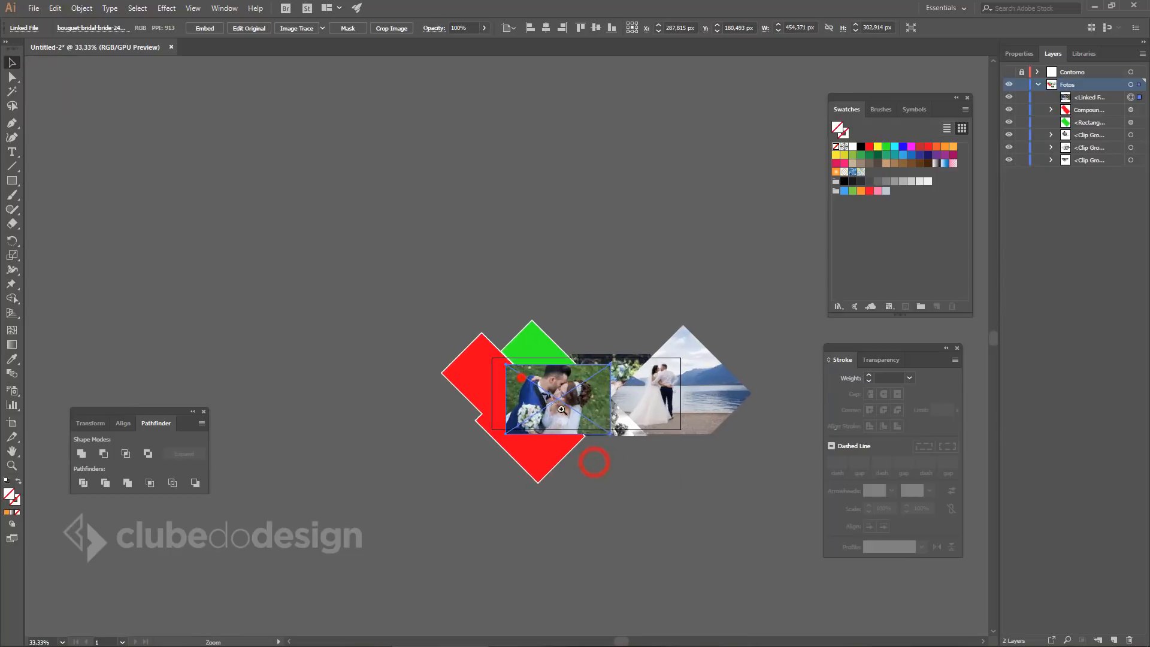
left_click_drag(561, 410, 604, 365)
left_click_drag(616, 385, 607, 381)
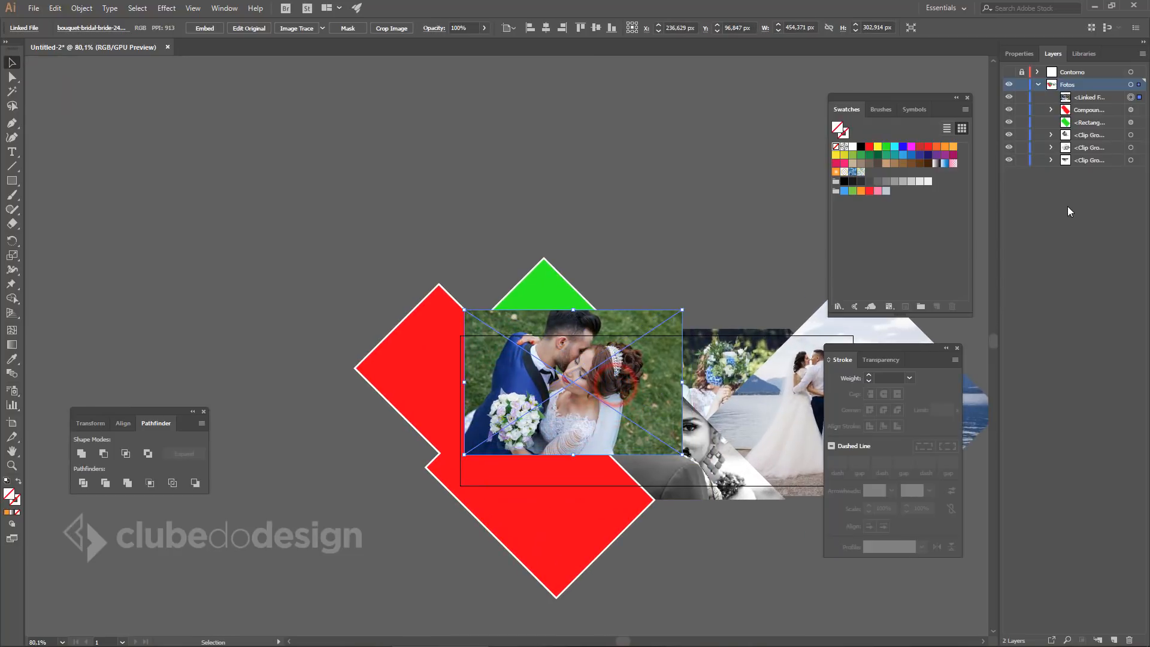
Send the photo to the bottom of Fotos and clip it inside the green shape with Ctrl+7.
left_click_drag(1091, 97, 1078, 167)
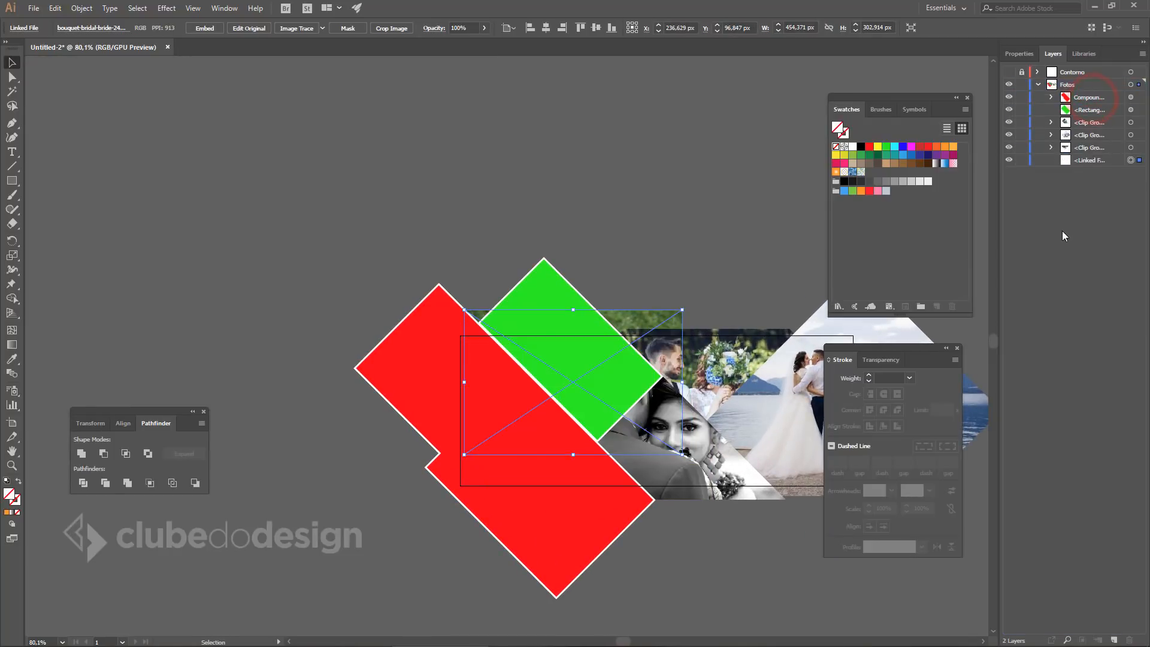
left_click(532, 272, "shift")
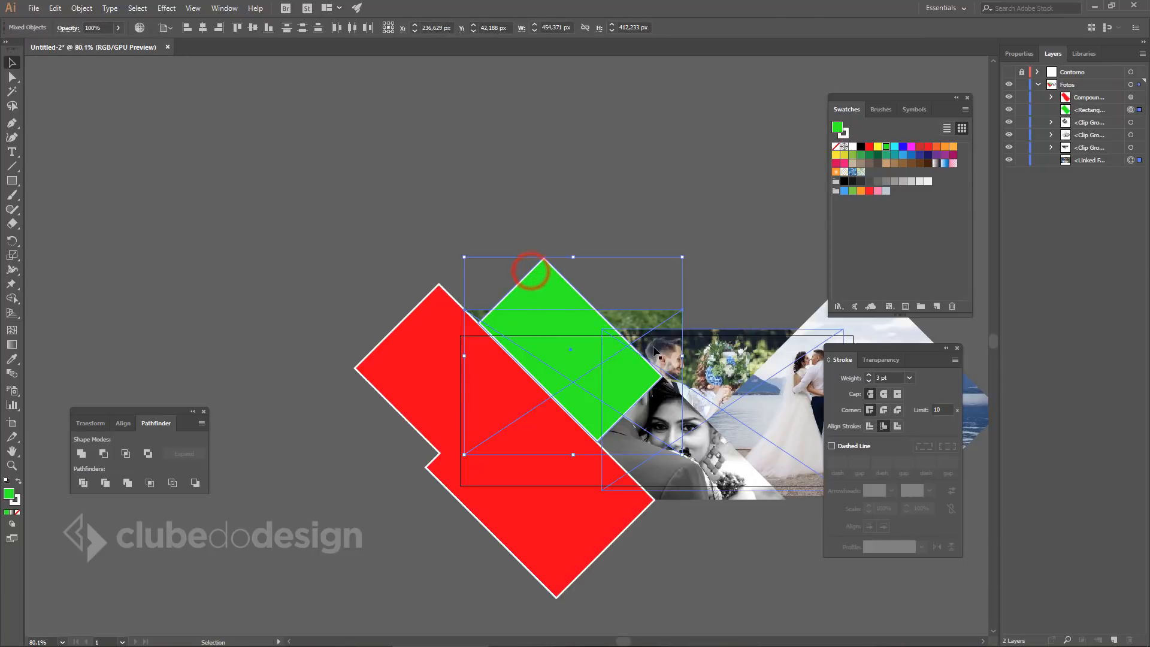
key("ctrl+7")
Reposition and enlarge the kissing-couple photo inside the green mask, then deselect.
key("ctrl+1")
left_click_drag(616, 333, 654, 341)
double_click(479, 337)
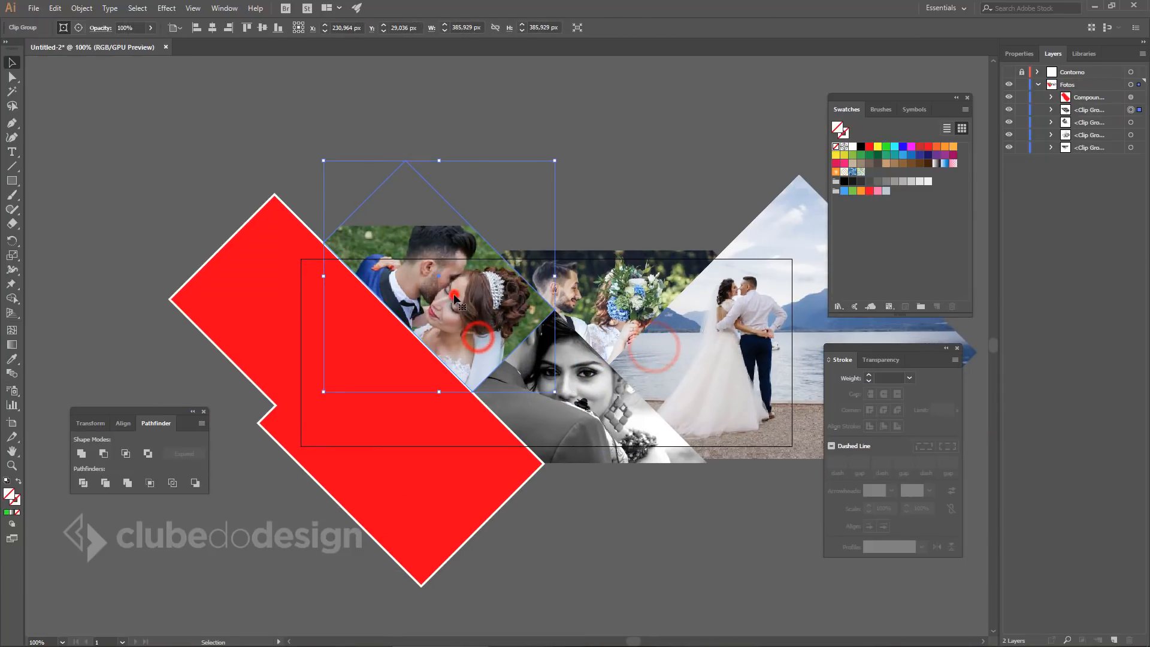
mouse_move(455, 293)
left_mouse_down()
mouse_move(439, 287)
mouse_move(445, 304)
left_mouse_up()
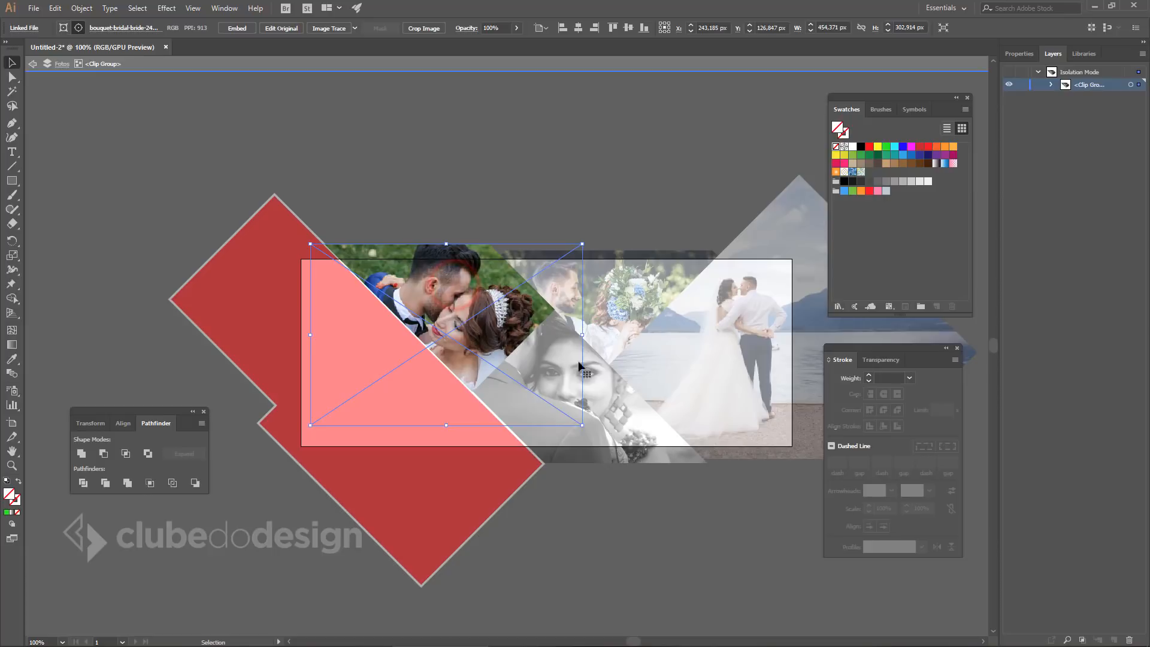
left_click_drag(583, 426, 617, 447)
left_click_drag(491, 321, 486, 320)
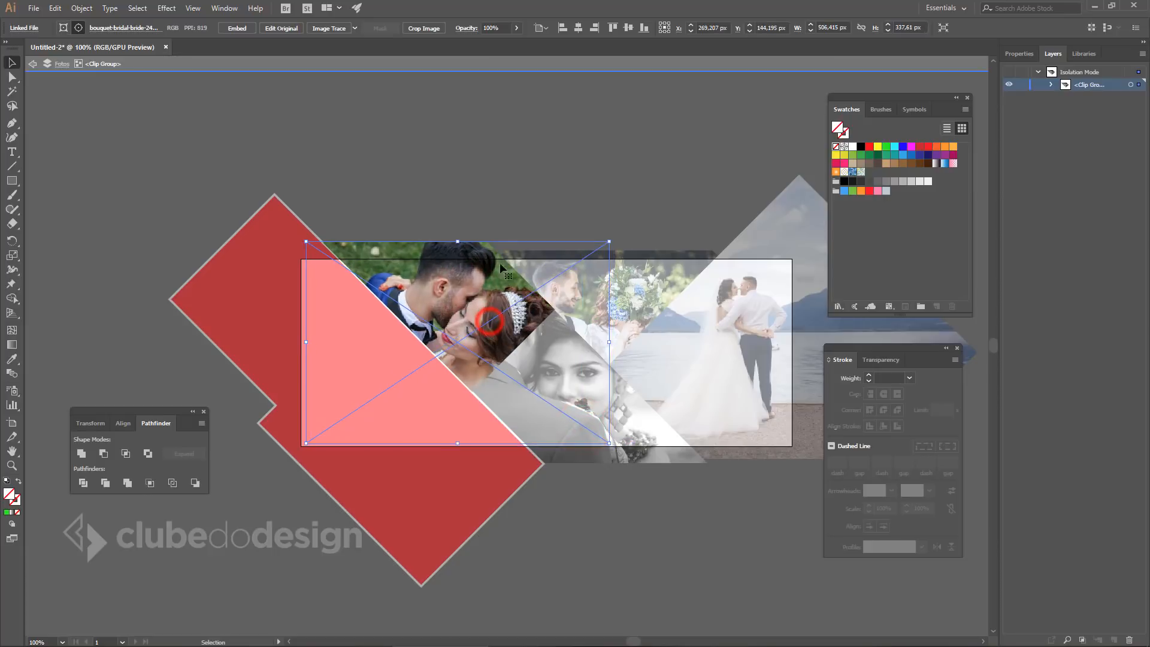
double_click(542, 165)
left_click(658, 570)
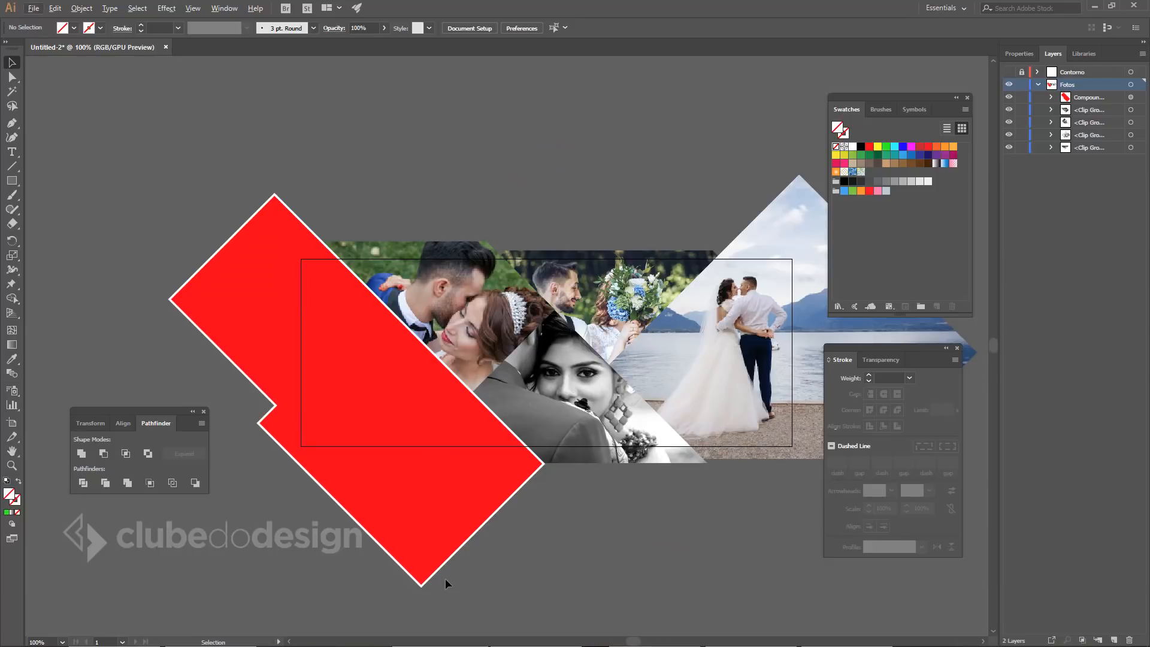
key("alt+Tab")
Place the beach sunset photo, shrink it and move it over the red shape.
left_click_drag(435, 171, 612, 534)
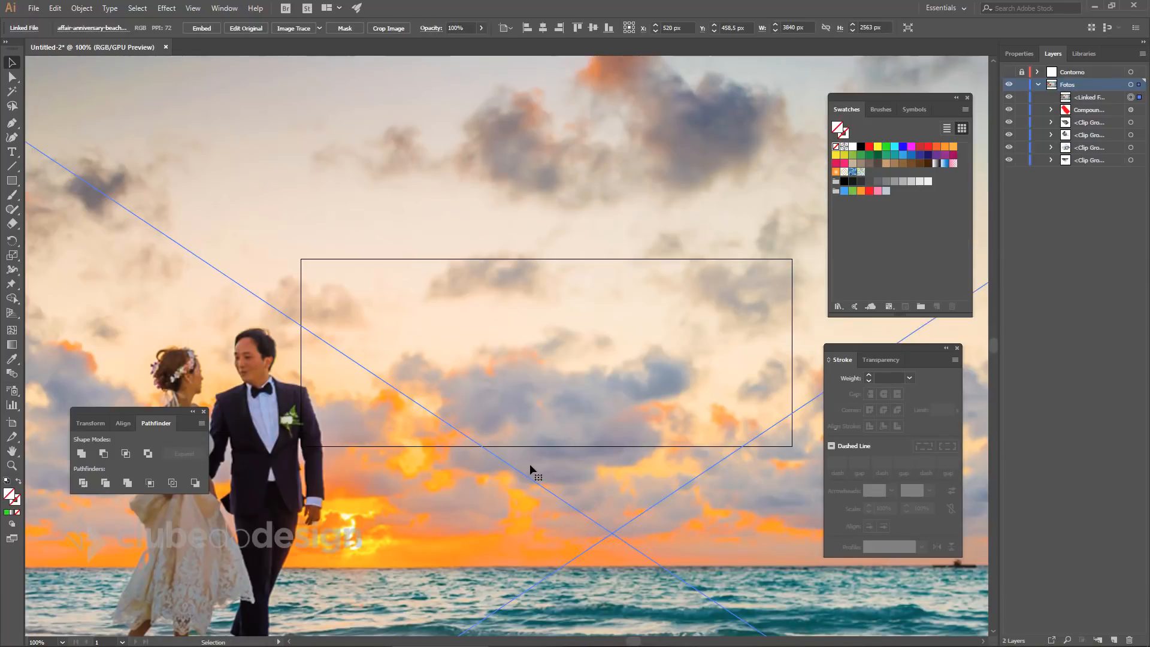
left_click(497, 378, "ctrl+alt")
left_click(497, 379, "ctrl+alt")
left_click(497, 378, "ctrl+alt")
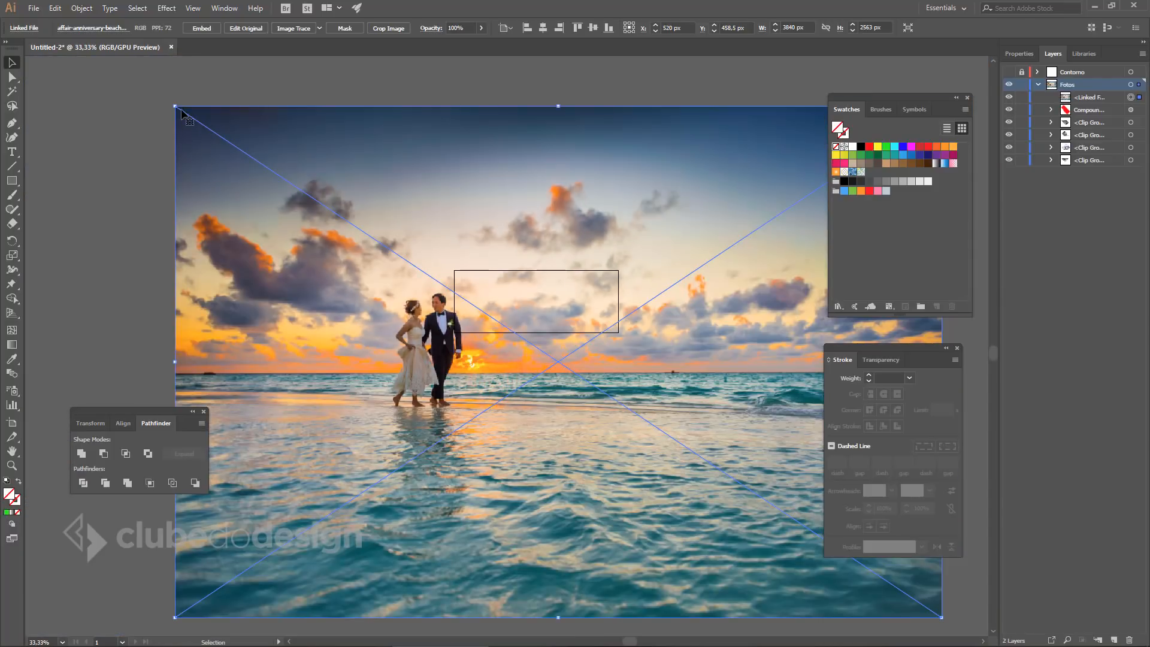
left_click_drag(175, 106, 502, 305)
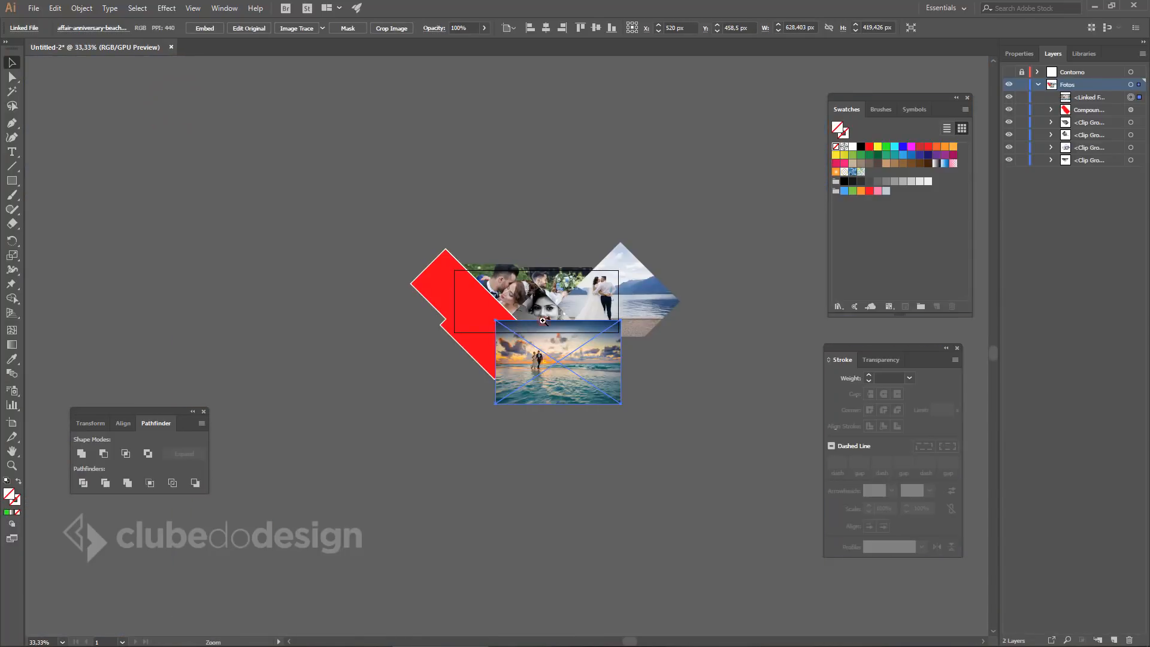
left_click(542, 321, "ctrl")
left_click(542, 321, "ctrl")
left_click_drag(516, 462, 608, 388)
left_click_drag(577, 377, 418, 272)
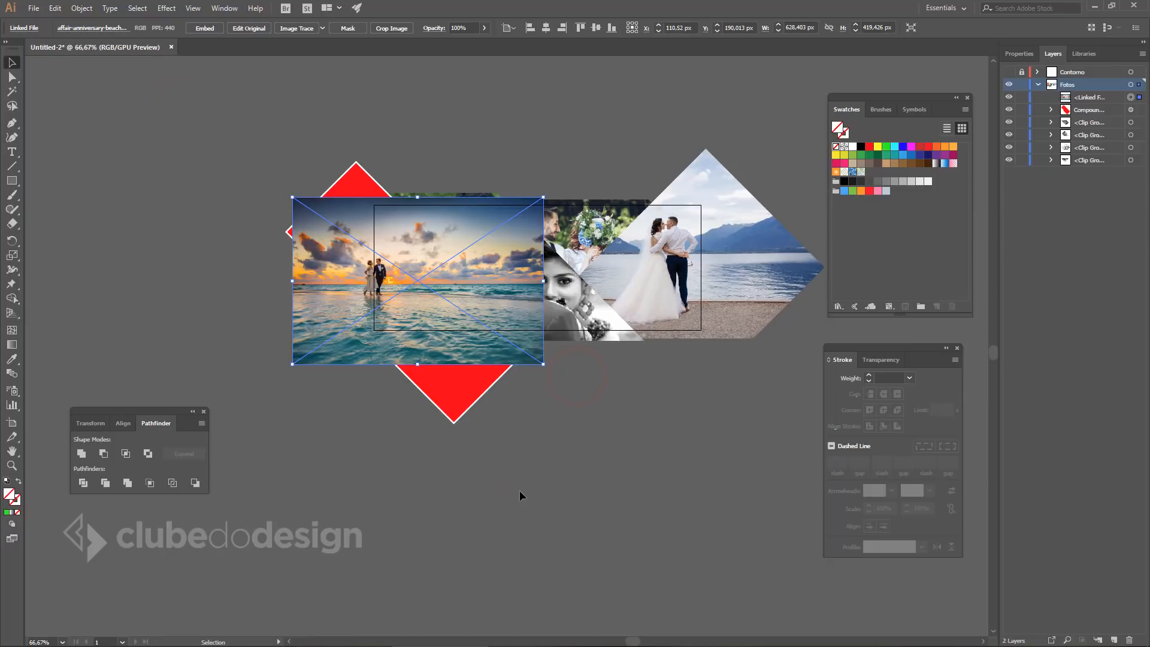
Send the sunset photo to the bottom of Fotos and clip it inside the red shape.
left_click_drag(1098, 112, 1085, 167)
left_click(350, 178, "shift")
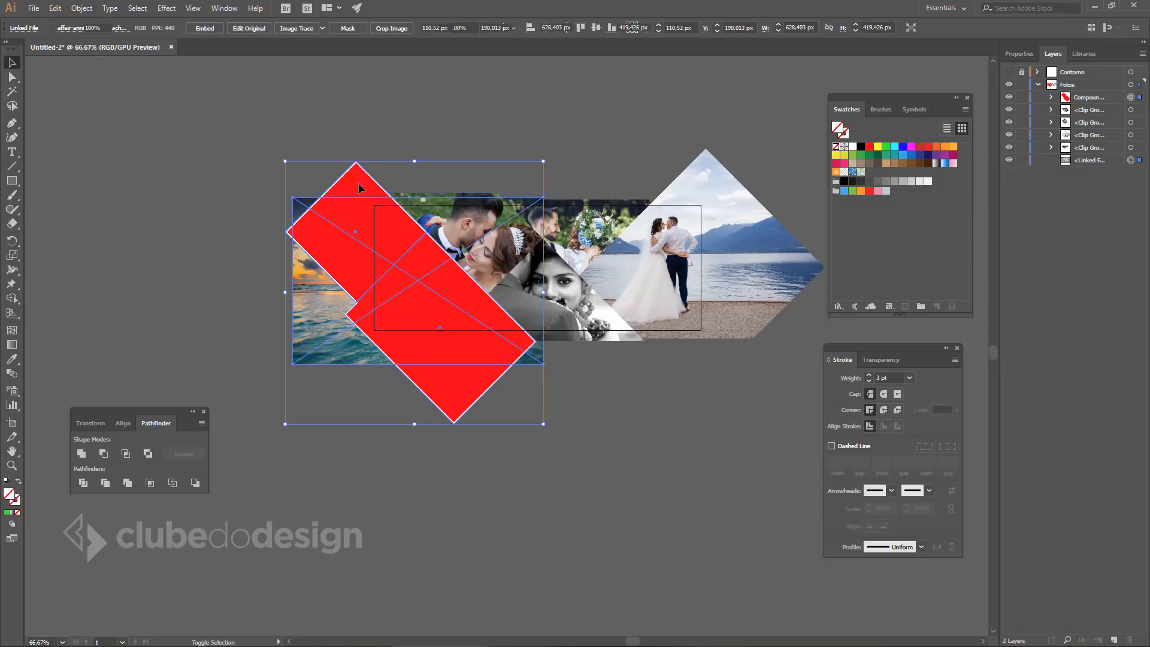
key("ctrl+7")
Inside the red clip group, undo an accidental mask move, then shift and enlarge the sunset photo.
scroll(430, 223, "up", 4)
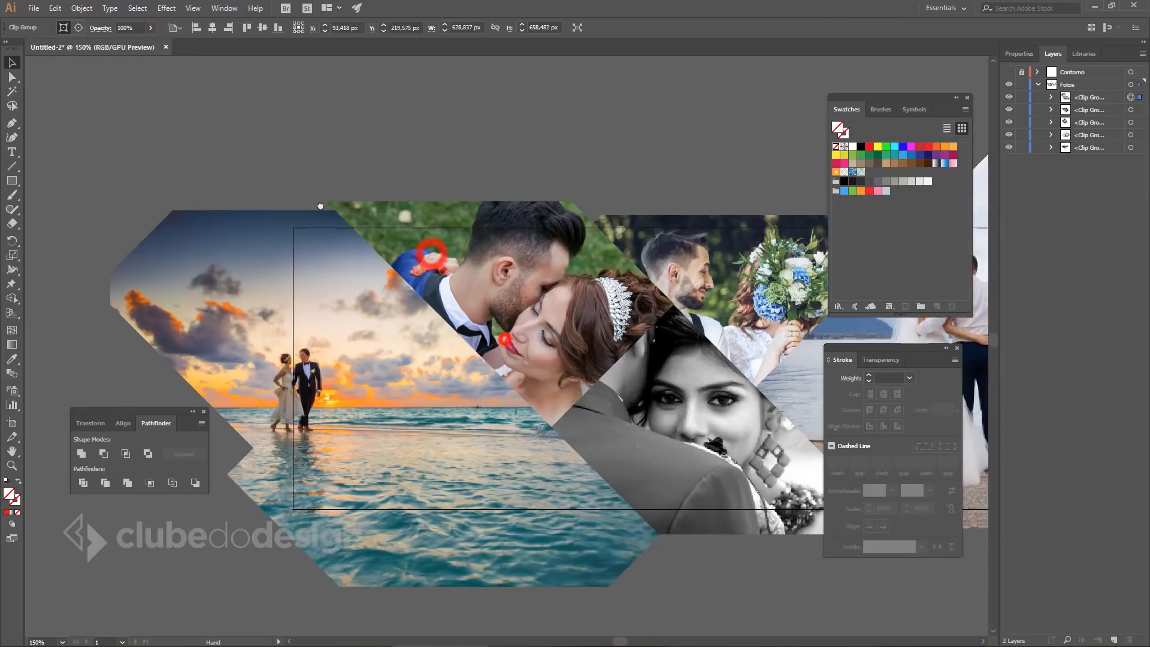
double_click(408, 269)
left_click_drag(403, 252, 416, 246)
left_click_drag(385, 303, 397, 293)
key("ctrl+z")
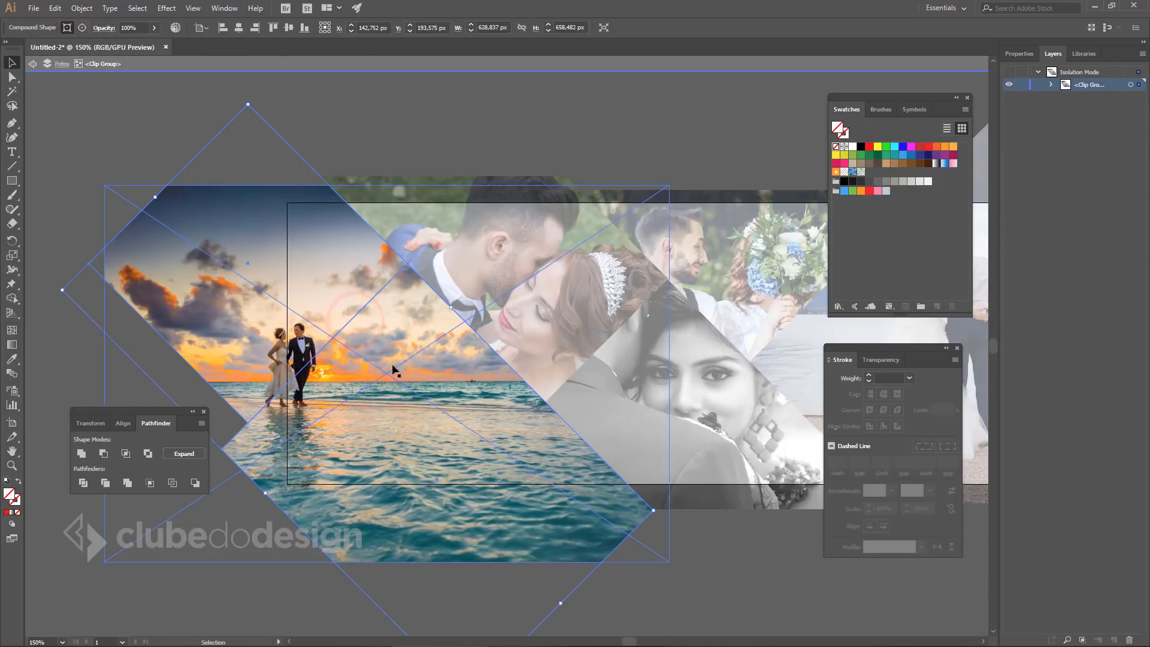
double_click(363, 362)
left_click(313, 309)
double_click(308, 98)
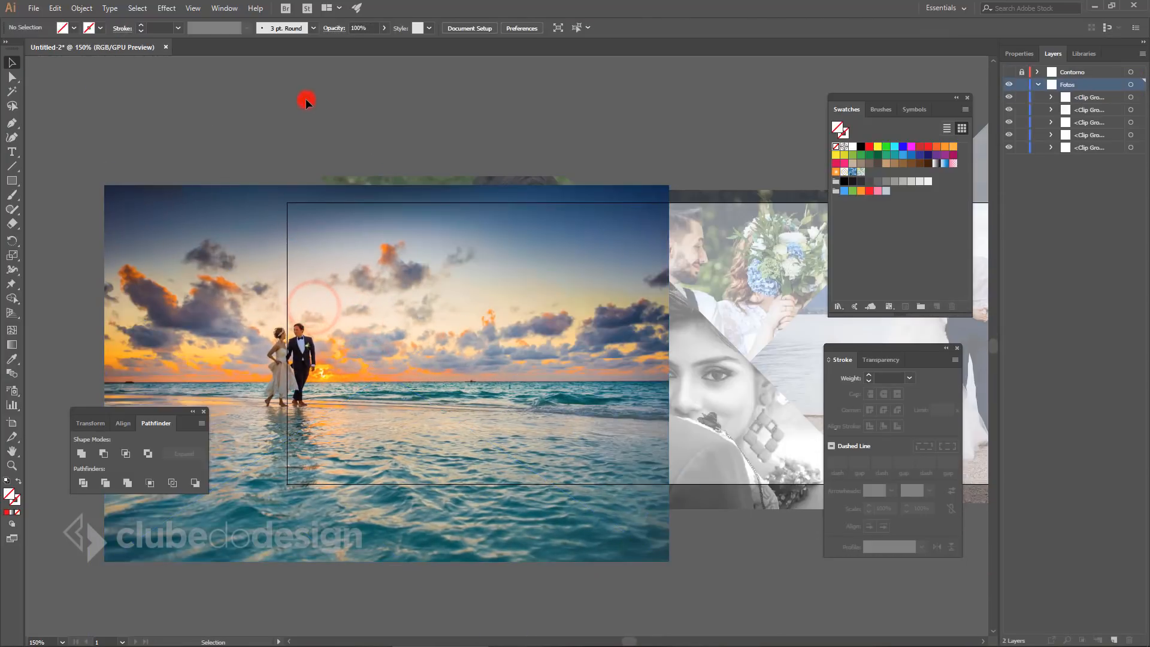
double_click(308, 98)
double_click(334, 287)
left_click_drag(308, 282, 357, 275)
left_click_drag(720, 182, 852, 94)
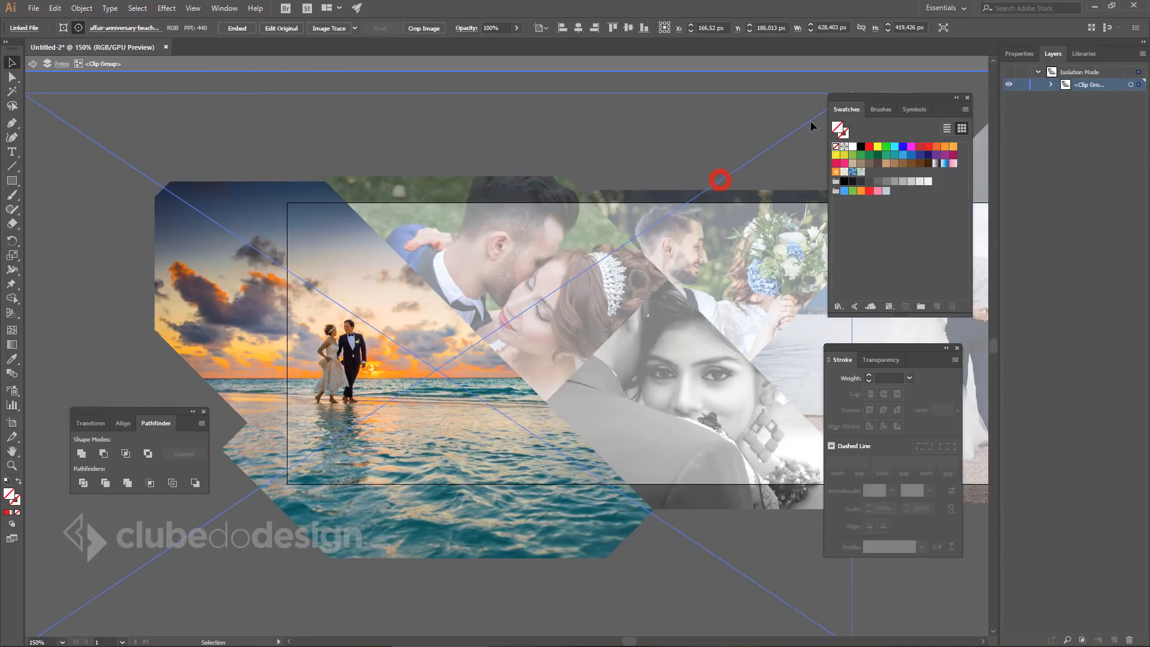
mouse_move(379, 300)
left_mouse_down()
mouse_move(409, 296)
mouse_move(369, 285)
left_mouse_up()
Fine-tune the sunset photo's size and position to fill the large left shape, then exit isolation.
left_click(445, 282, "ctrl+alt")
left_click_drag(529, 329, 299, 193)
left_click_drag(584, 459, 629, 489)
left_click_drag(206, 254, 248, 277)
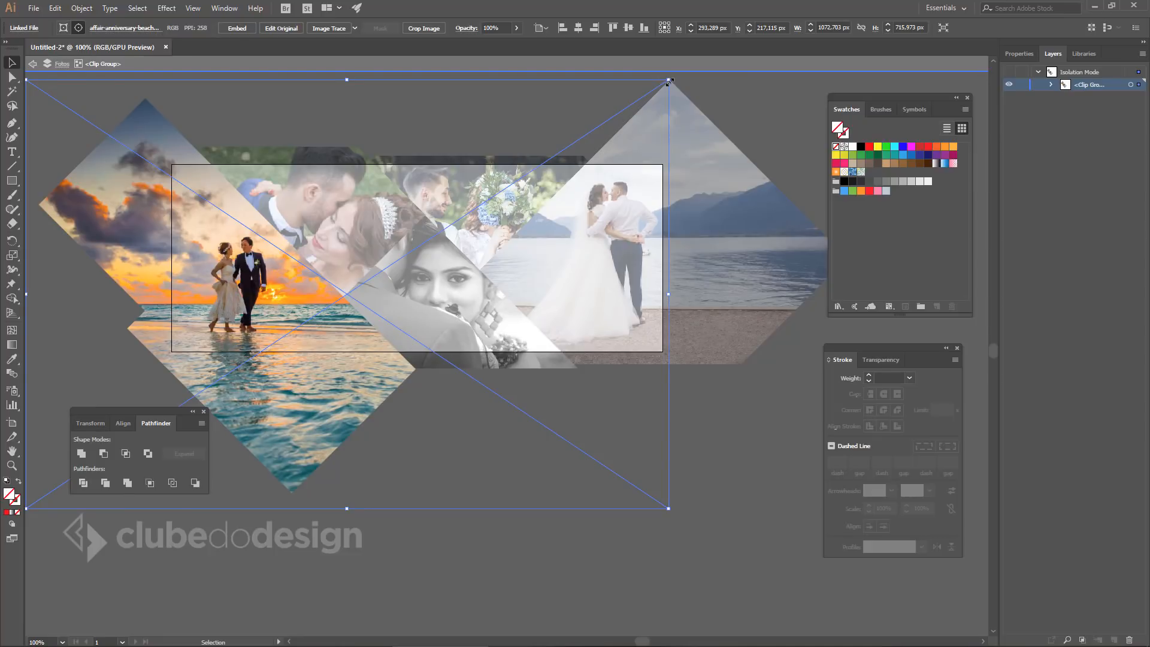
left_click_drag(670, 83, 650, 95)
left_click_drag(265, 272, 271, 269)
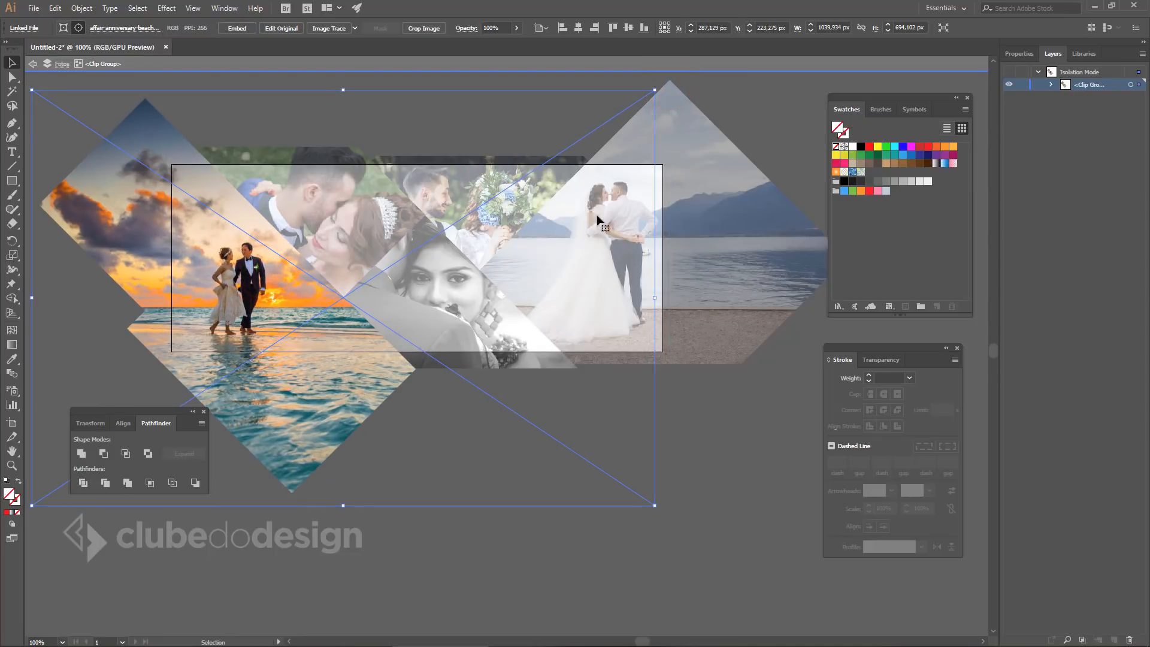
double_click(750, 434)
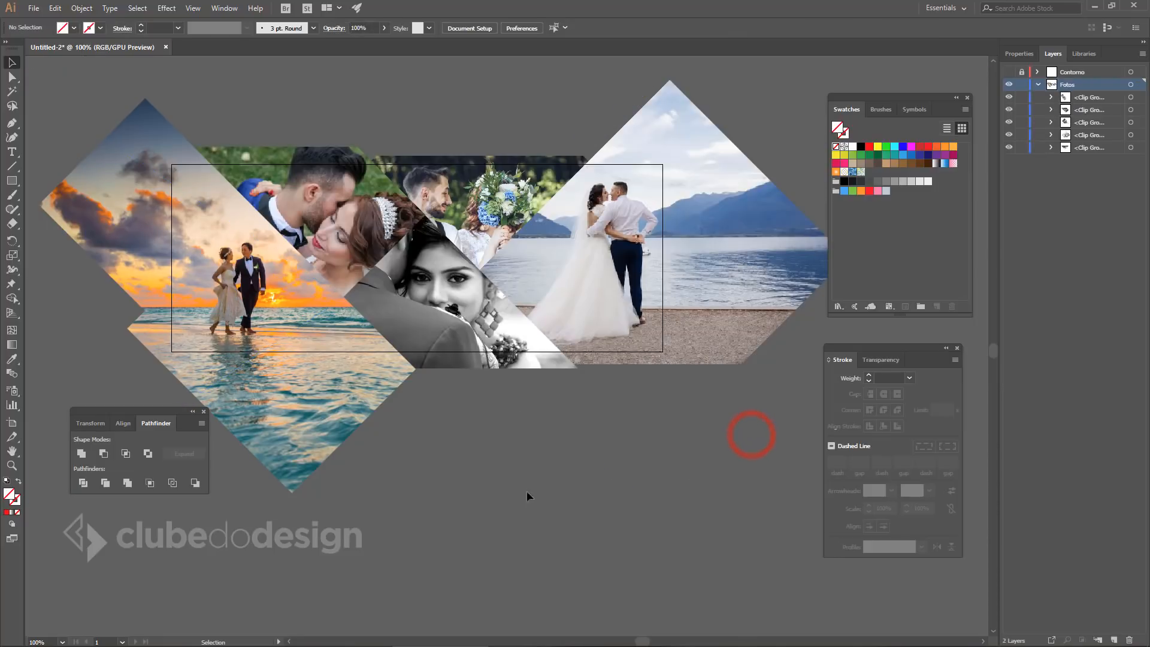
Pan the collage, collapse the Fotos layer and turn on the Contorno layer's white diamond outlines.
left_click(552, 514)
left_click_drag(544, 477, 580, 478)
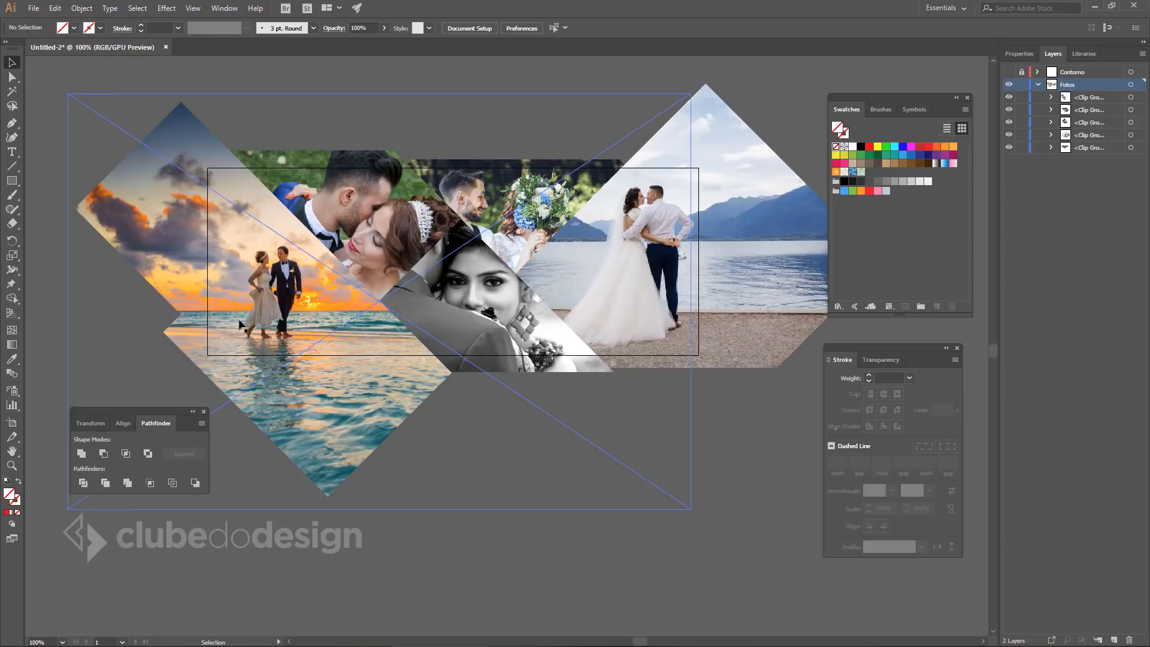
left_click_drag(536, 440, 549, 448)
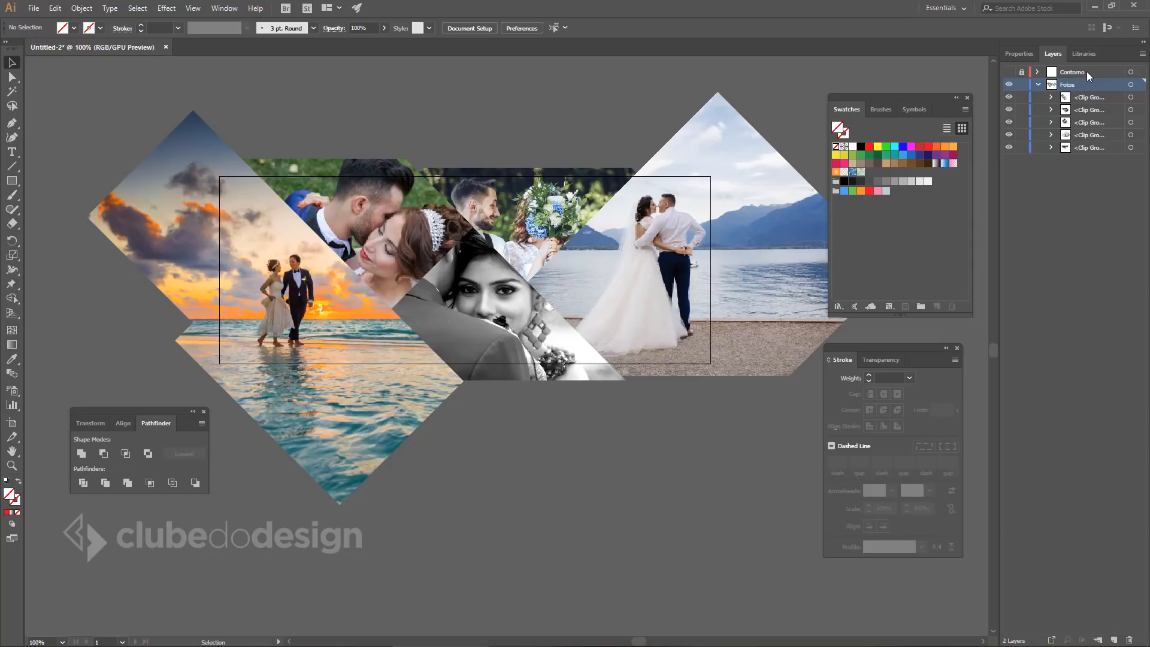
left_click(1037, 83)
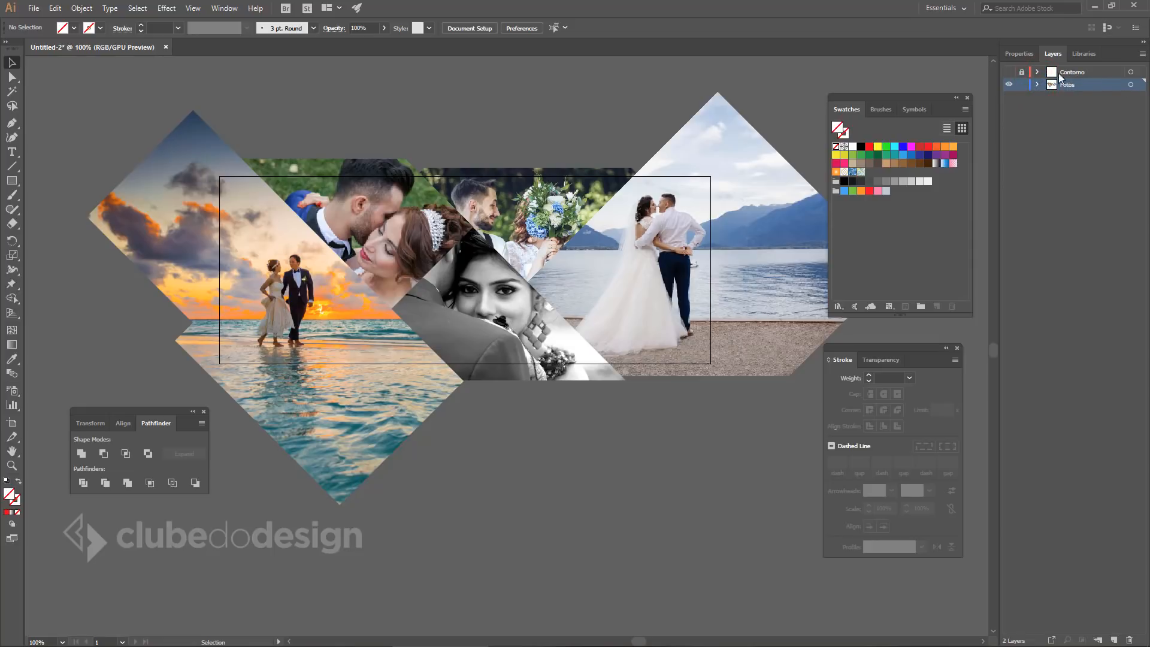
left_click(1009, 72)
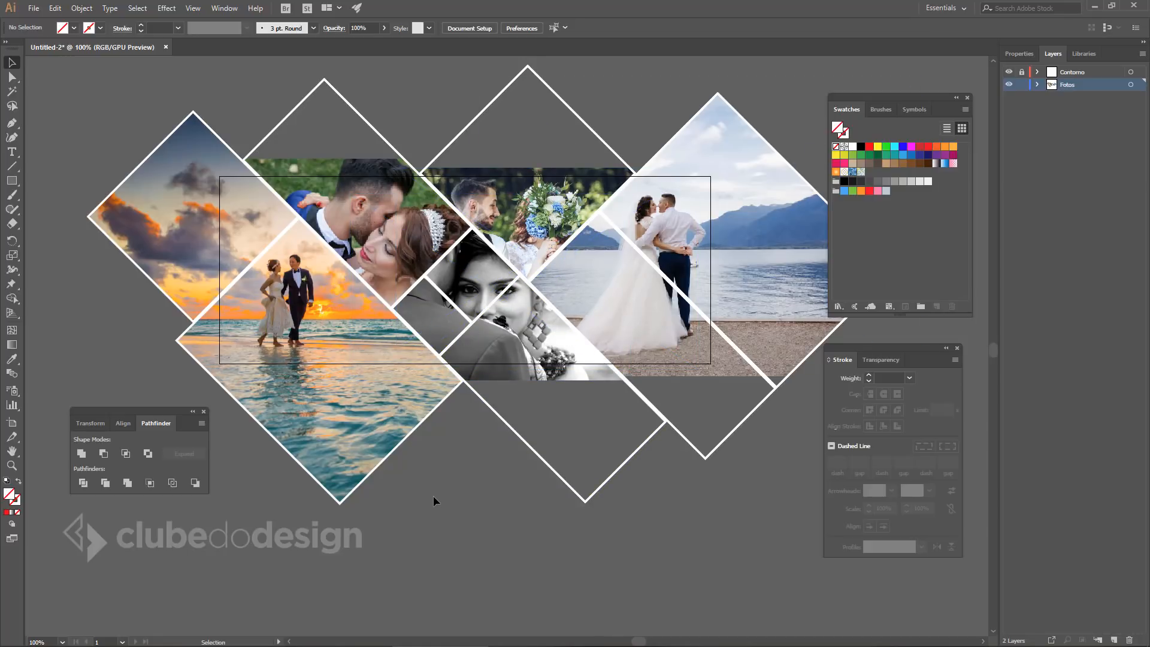
Resize and reposition the black-and-white portrait inside its diamond clip group.
double_click(526, 339)
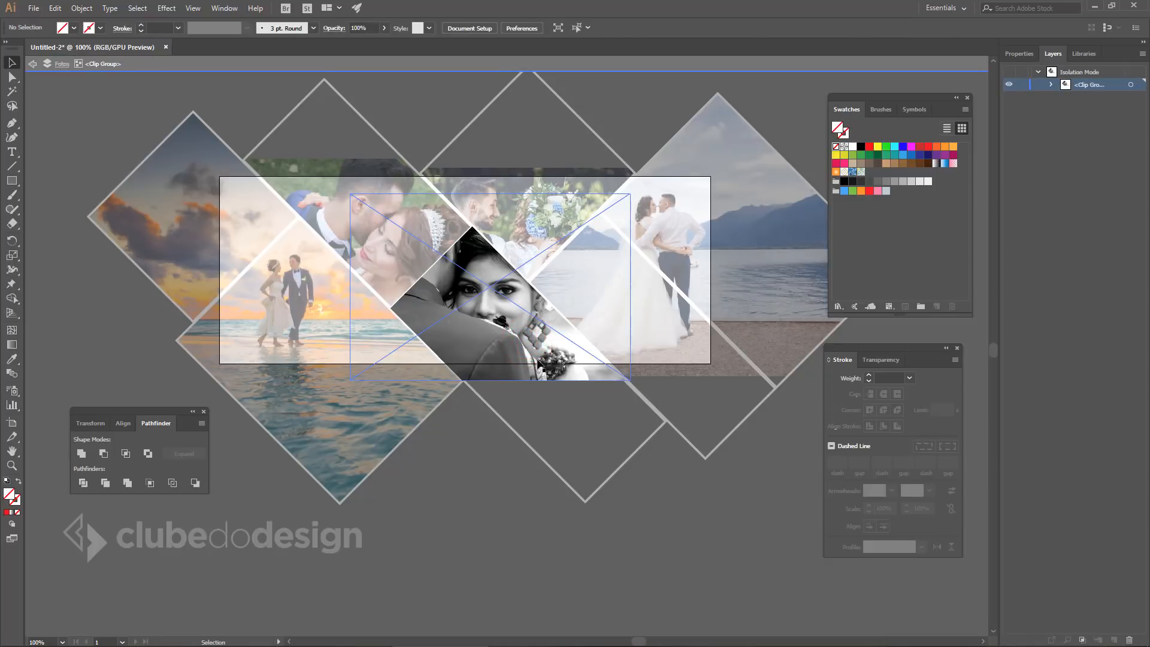
left_click(535, 328)
left_click_drag(628, 380, 663, 403)
left_click_drag(465, 328, 524, 315)
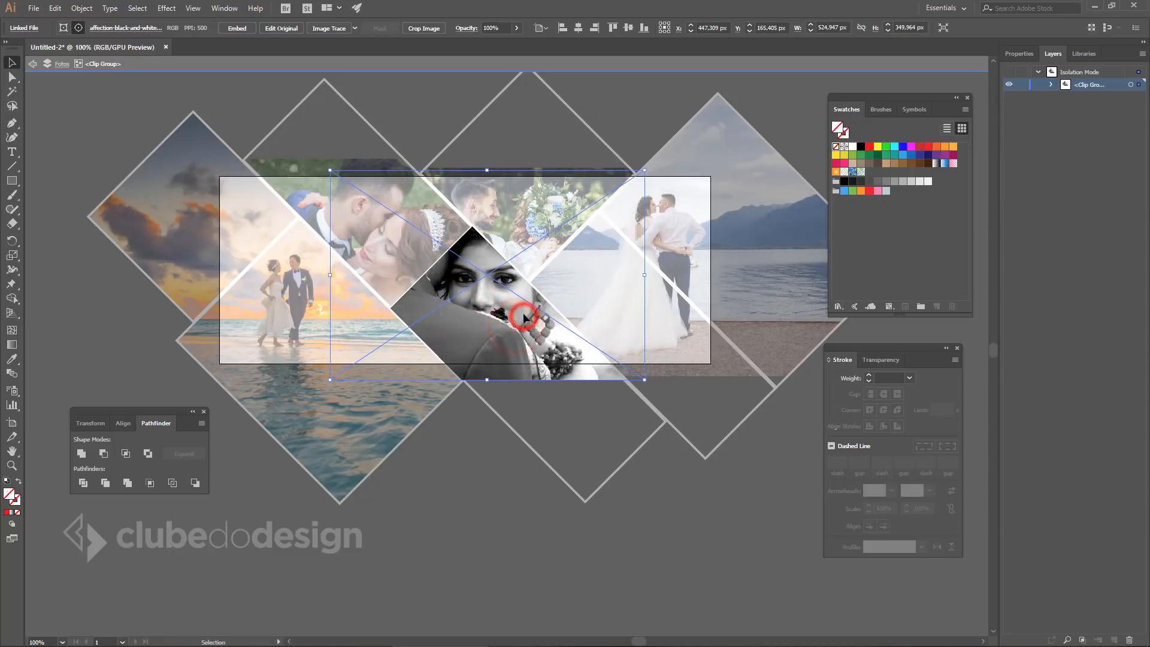
left_click_drag(330, 171, 370, 177)
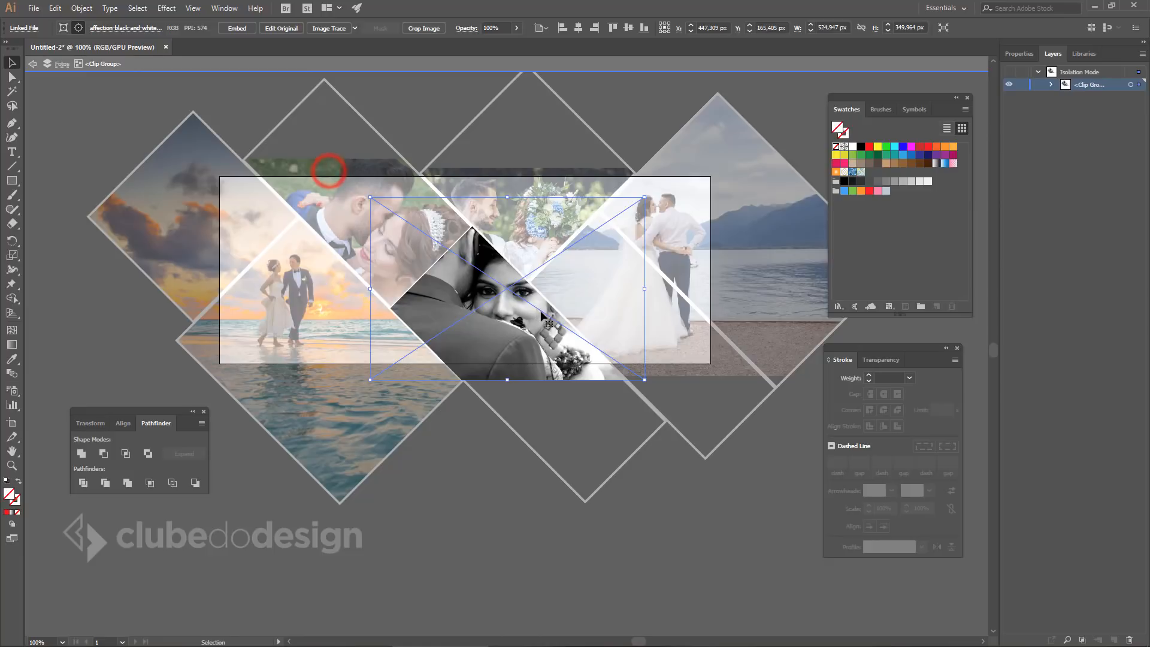
left_click_drag(535, 307, 523, 296)
double_click(676, 548)
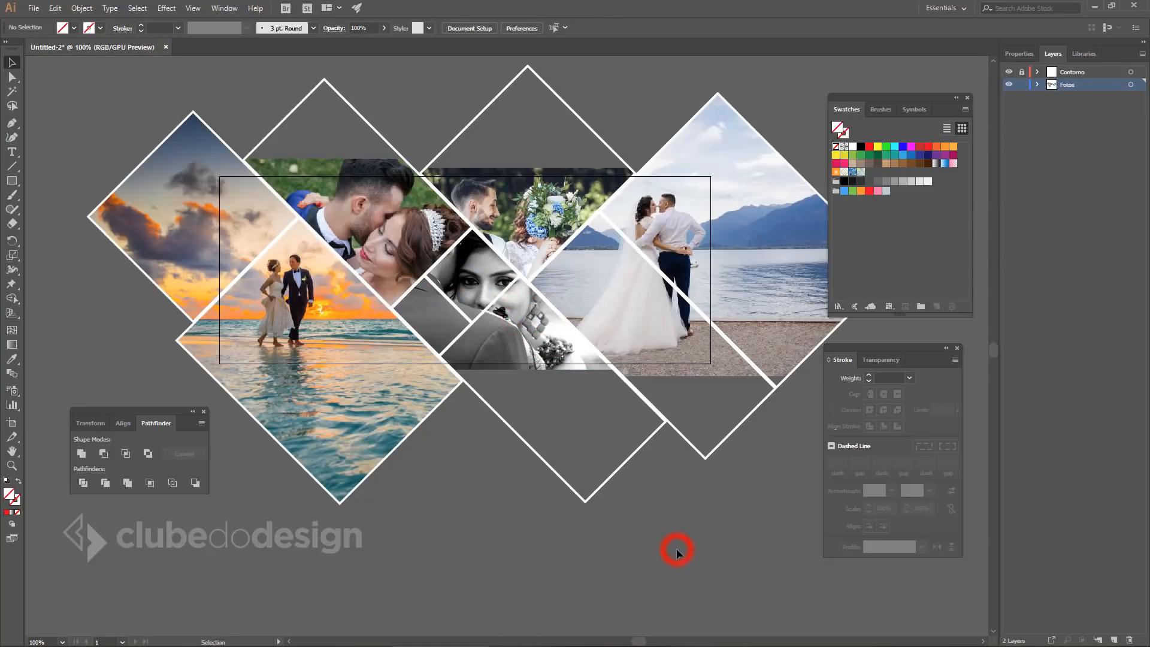
double_click(489, 275)
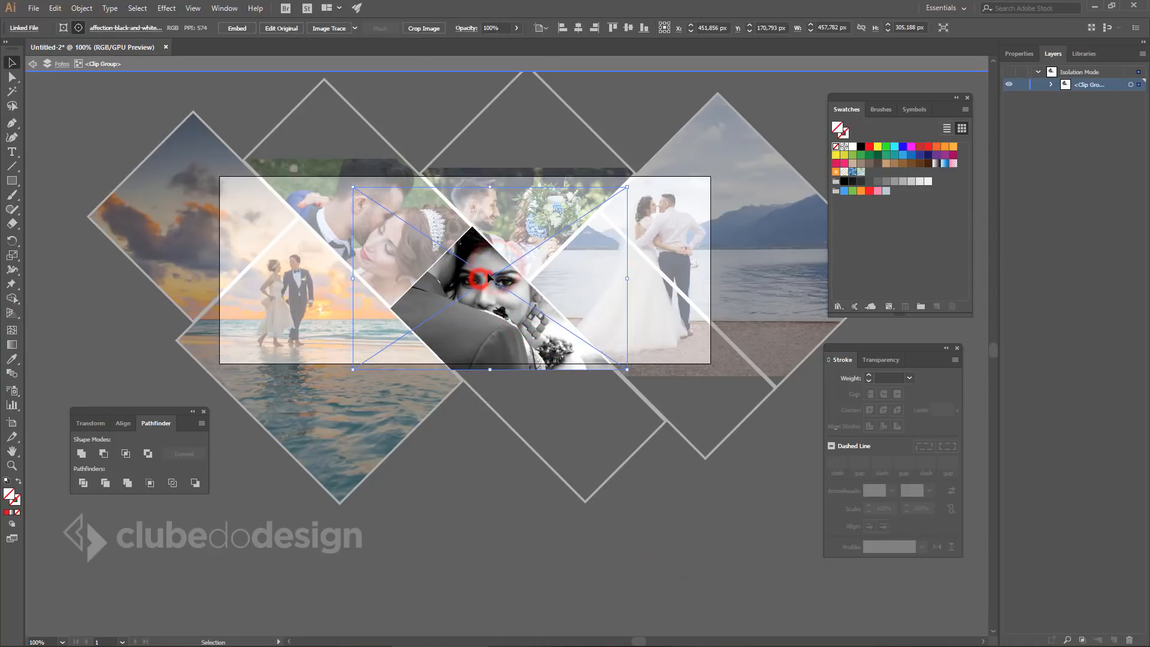
double_click(686, 497)
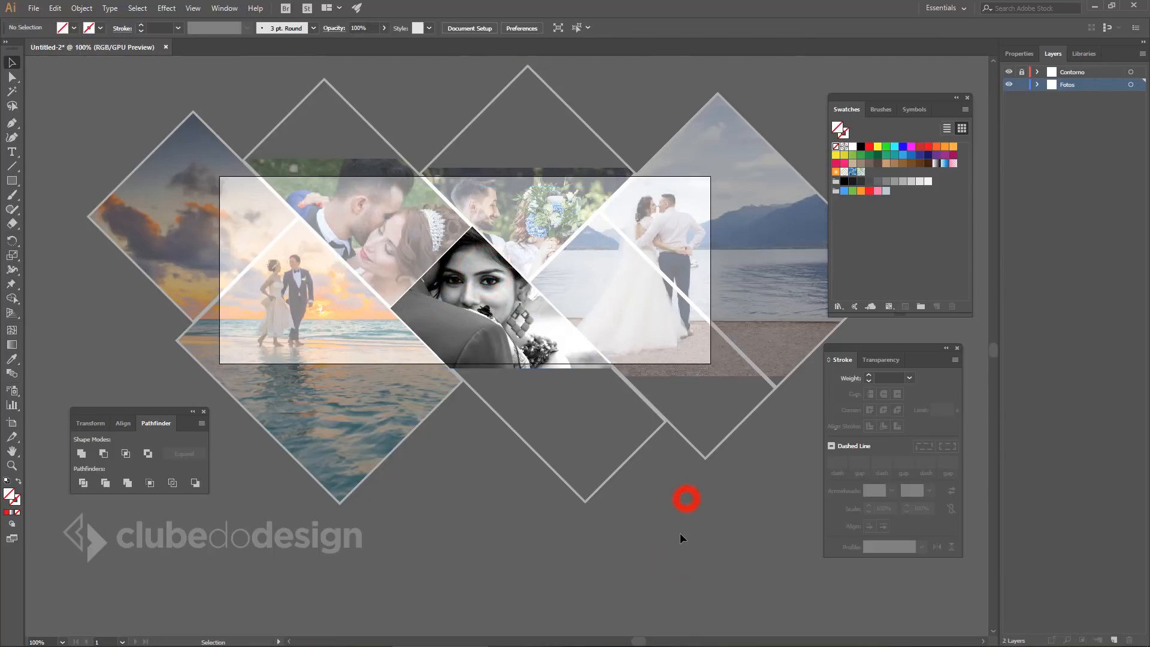
left_click(680, 533)
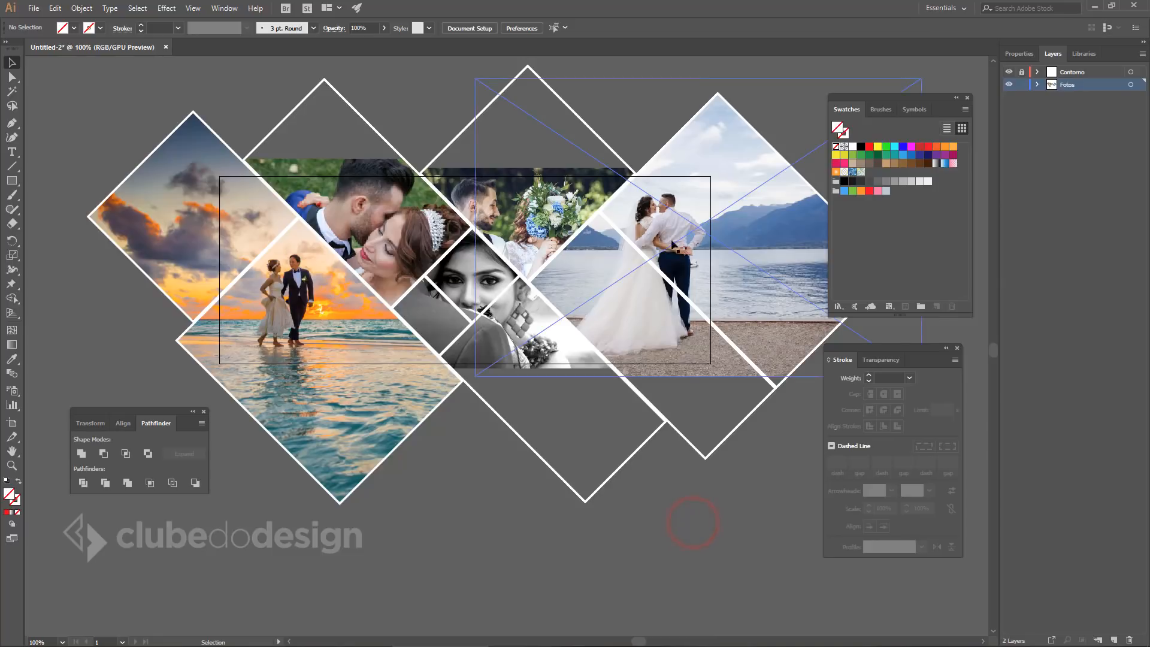
Nudge the lake photo slightly right within its diamond.
double_click(668, 217)
left_click_drag(667, 218, 673, 217)
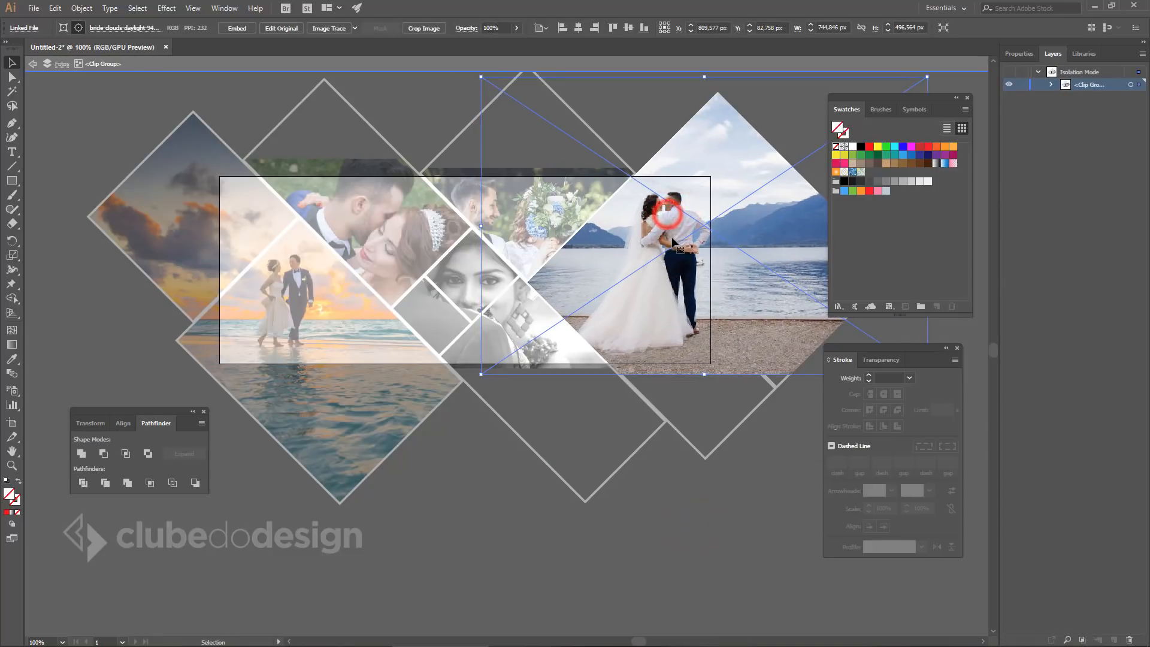
double_click(695, 502)
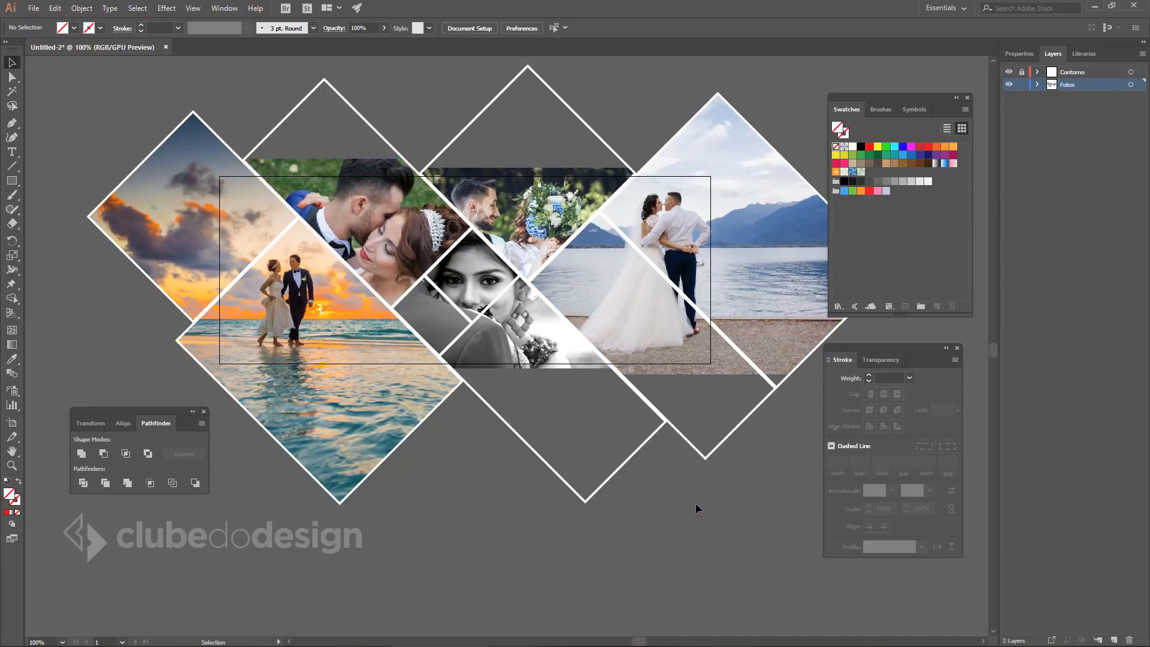
Add a new layer above Contorno and name it Texto.
left_click(1107, 73)
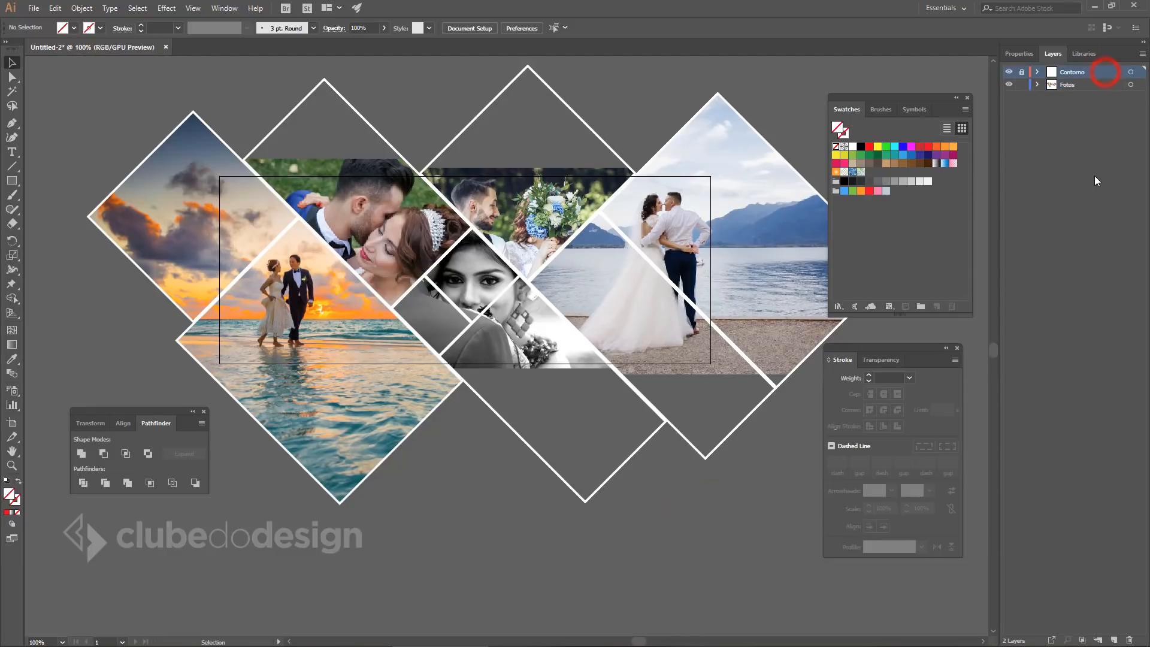
left_click(1112, 640)
double_click(1077, 73)
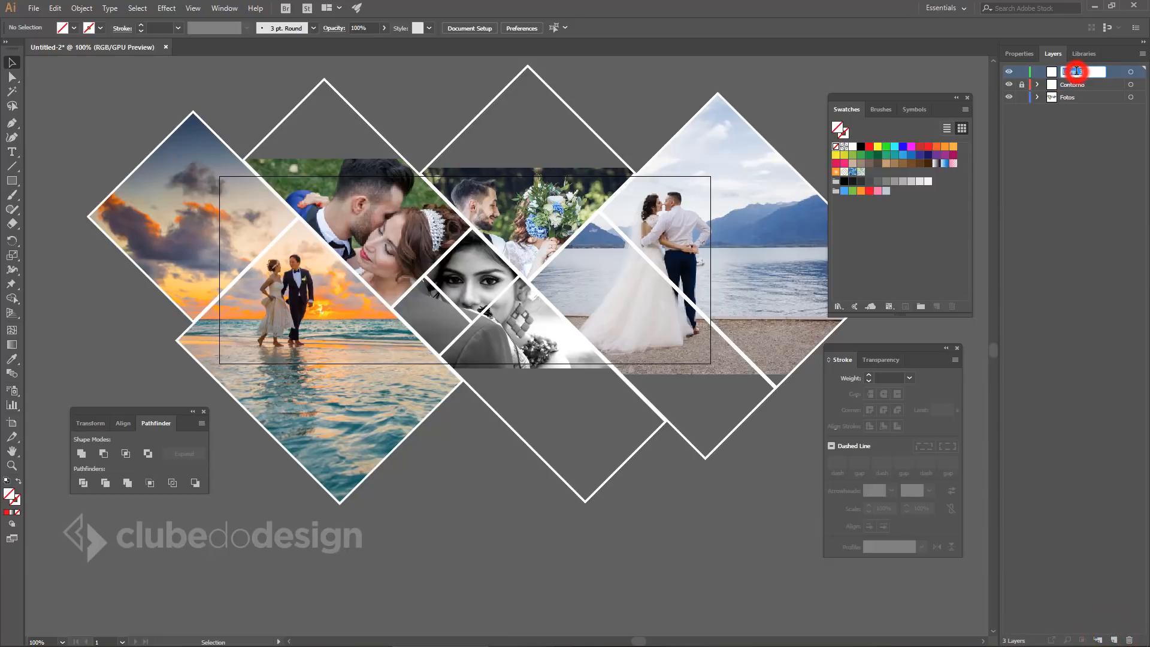
type("TY")
key("Return")
Add another layer at the top and name it Guias.
left_click(1090, 72)
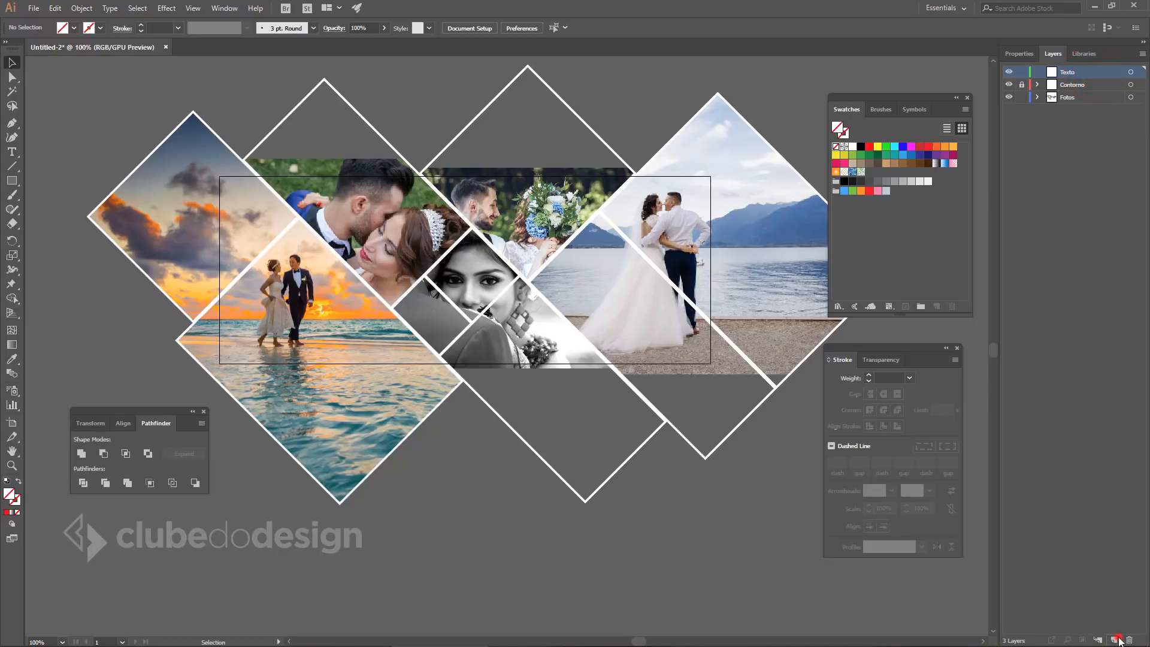
left_click(1116, 640)
double_click(1071, 72)
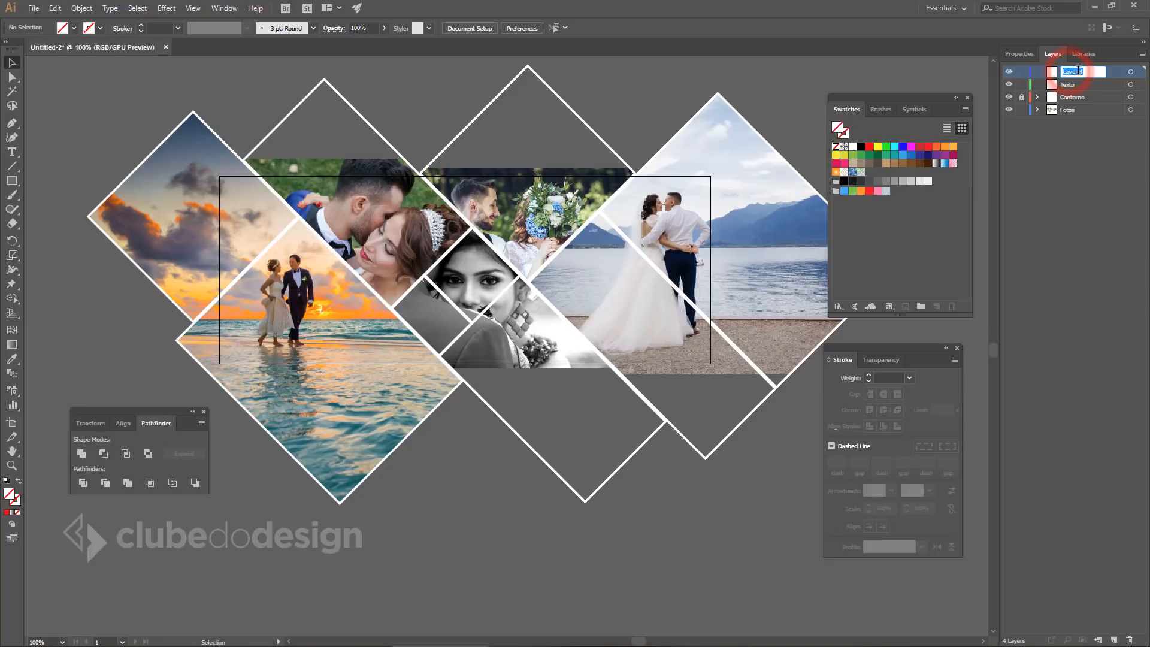
type("Guias")
key("Return")
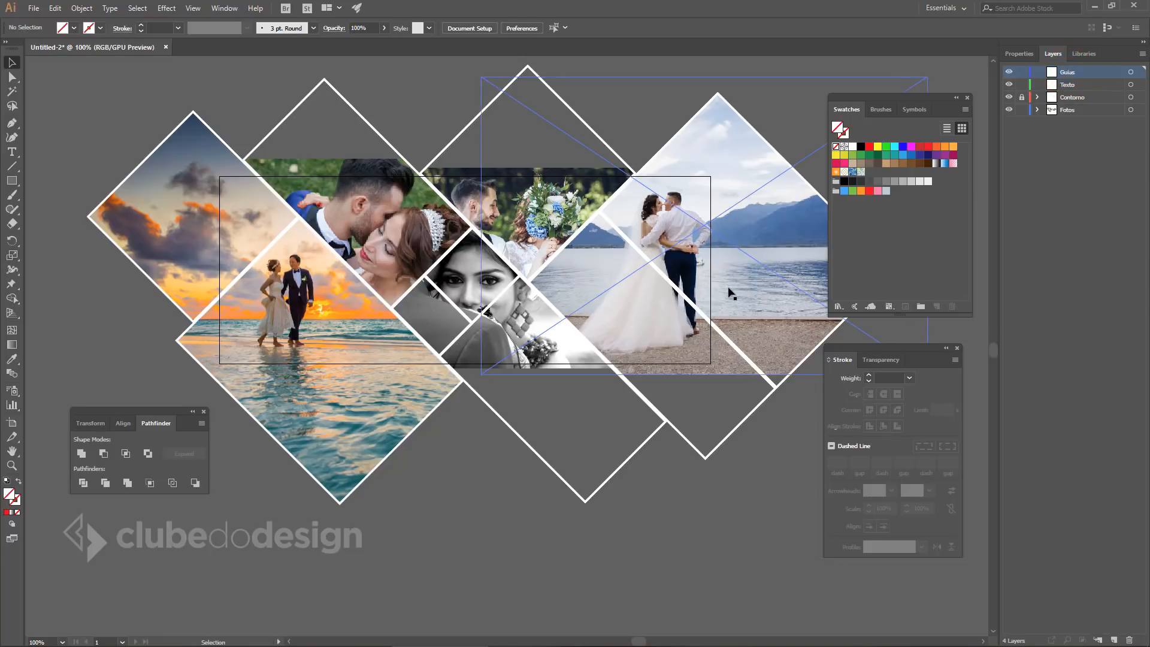
Fit the artboard in the window and close the Swatches, Stroke and Pathfinder panels.
key("ctrl+0")
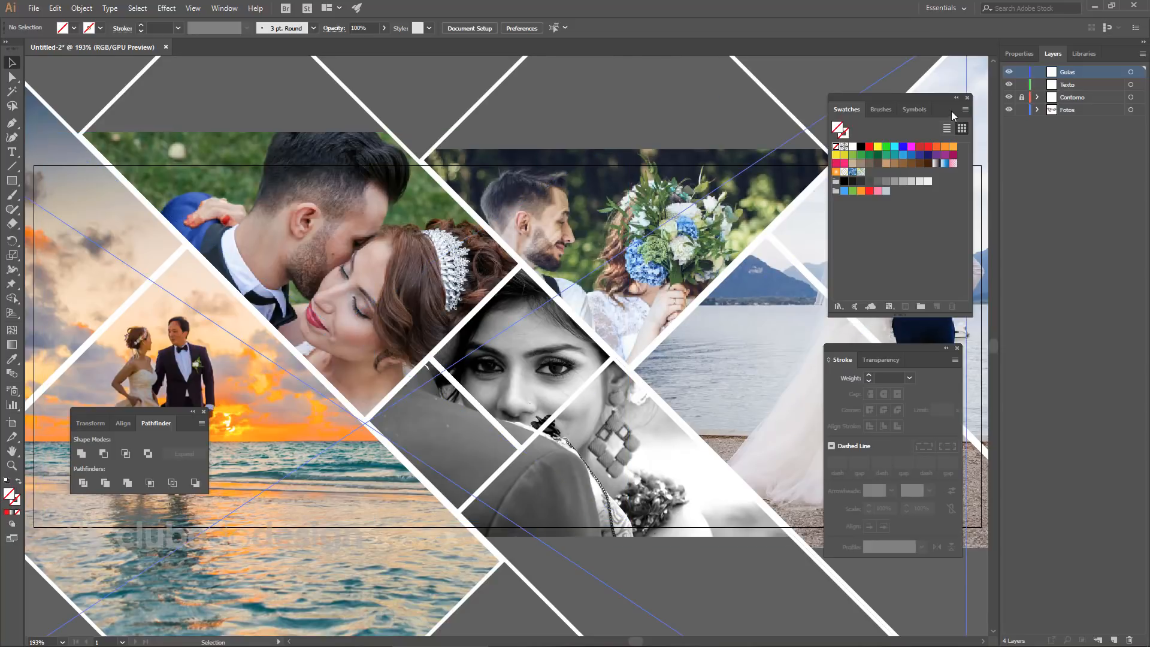
left_click(967, 99)
left_click(957, 348)
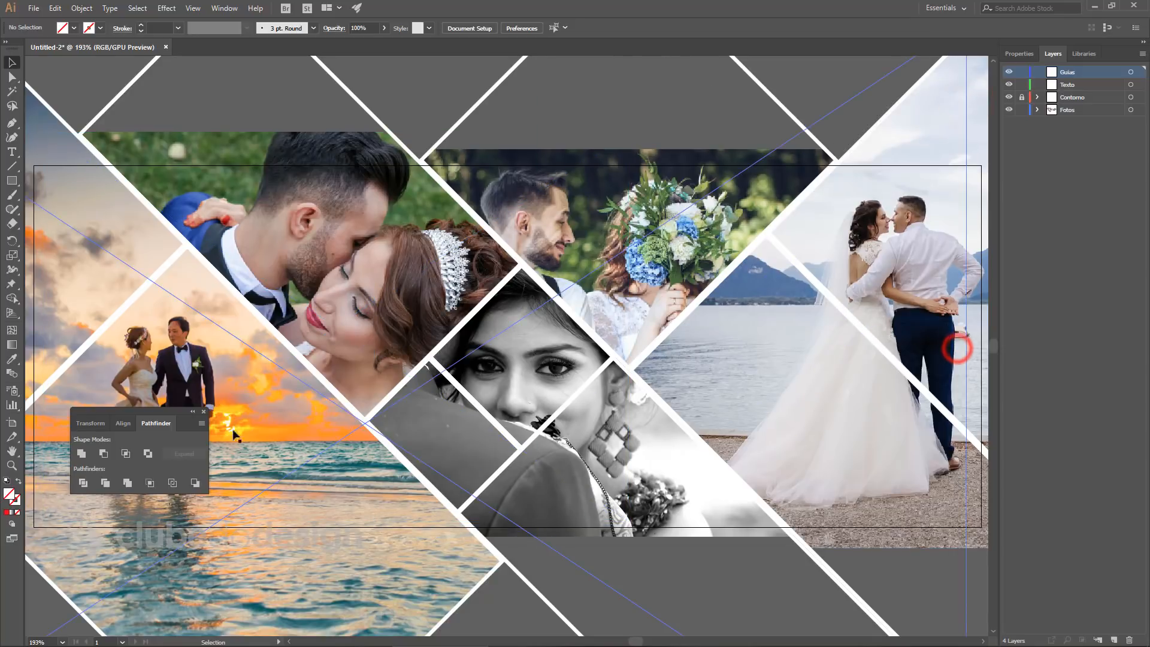
left_click(204, 412)
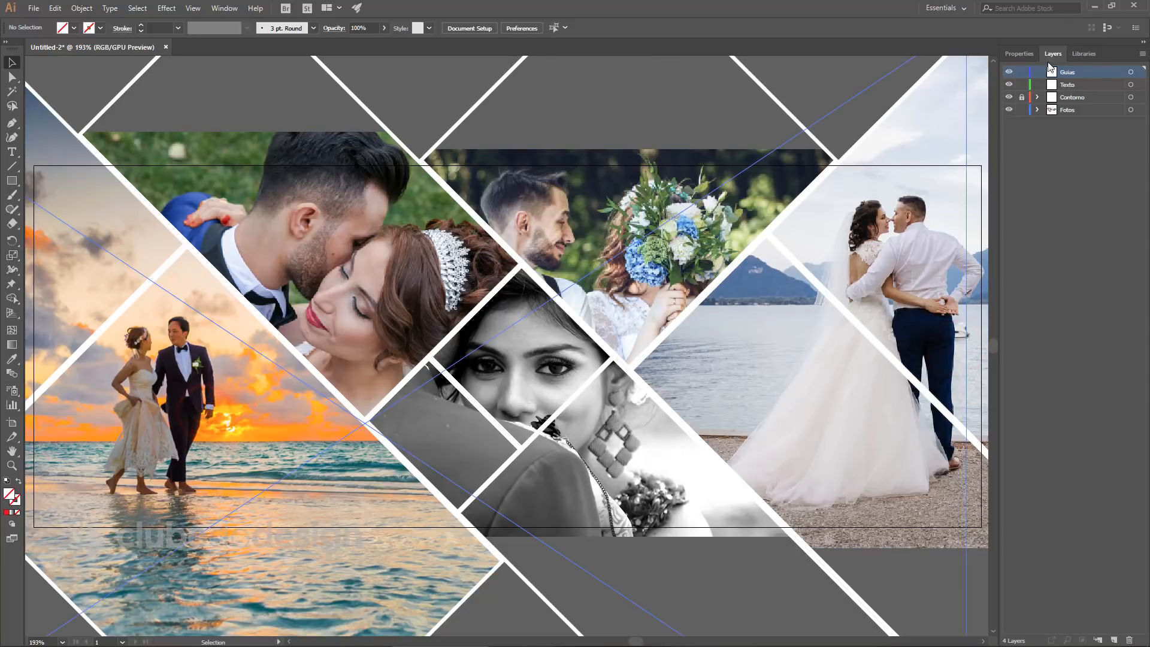
On the Guias layer, draw an 820 × 313 px rectangle matching the artboard edges.
left_click(1095, 71)
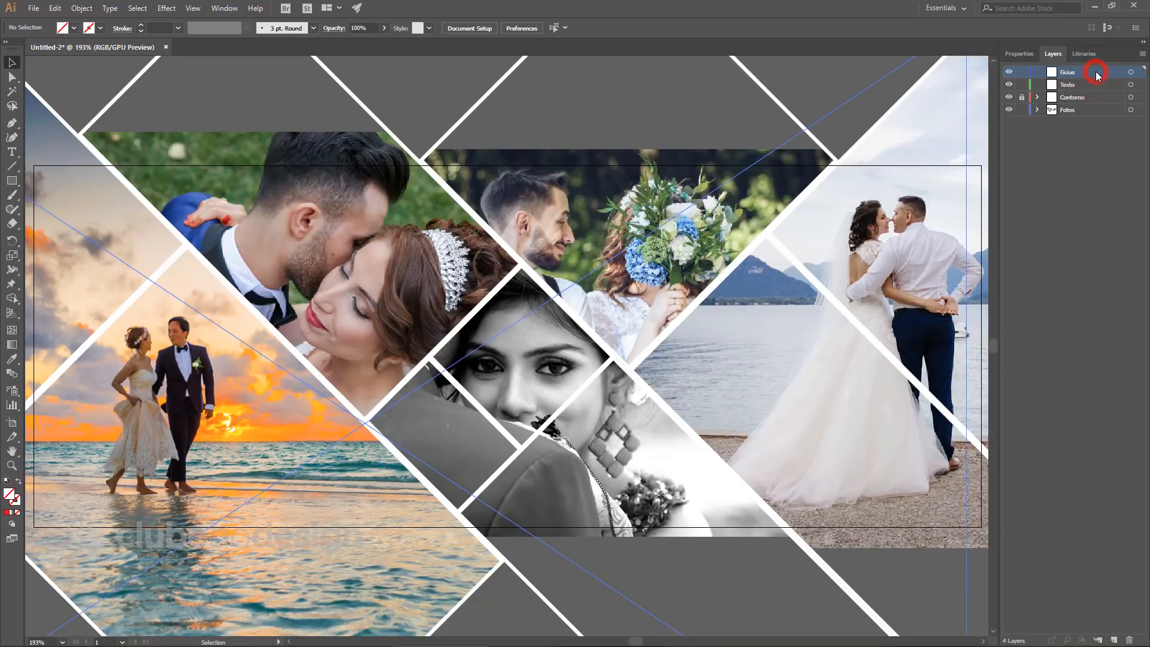
key("ctrl+semicolon")
left_click(11, 180)
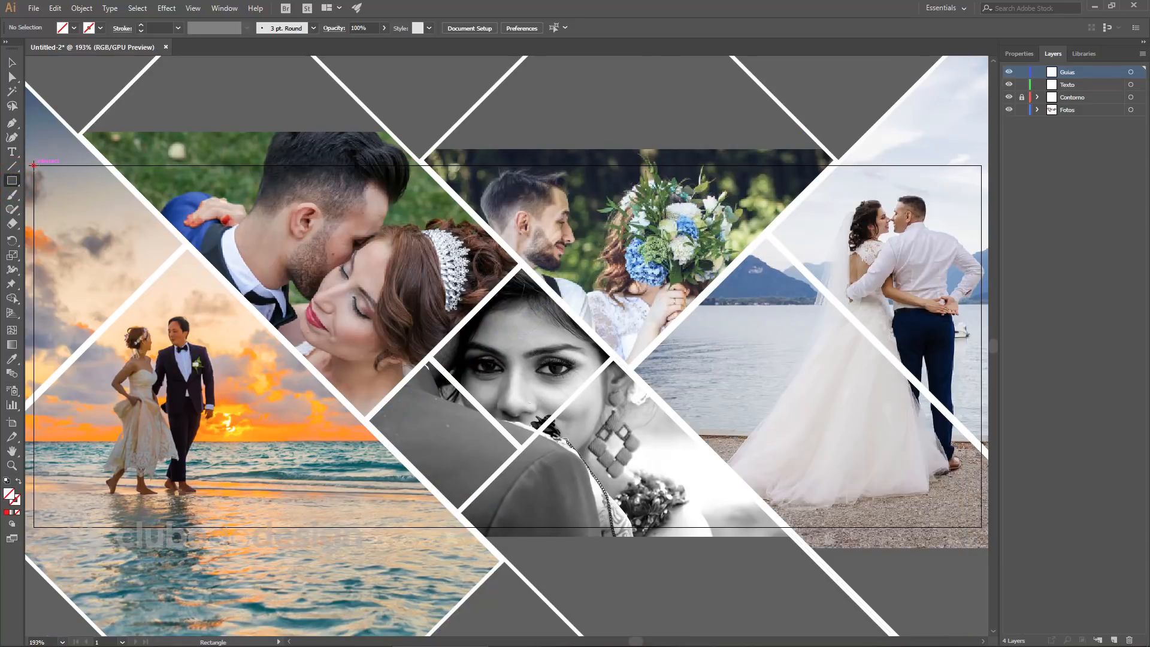
left_click_drag(33, 165, 981, 527)
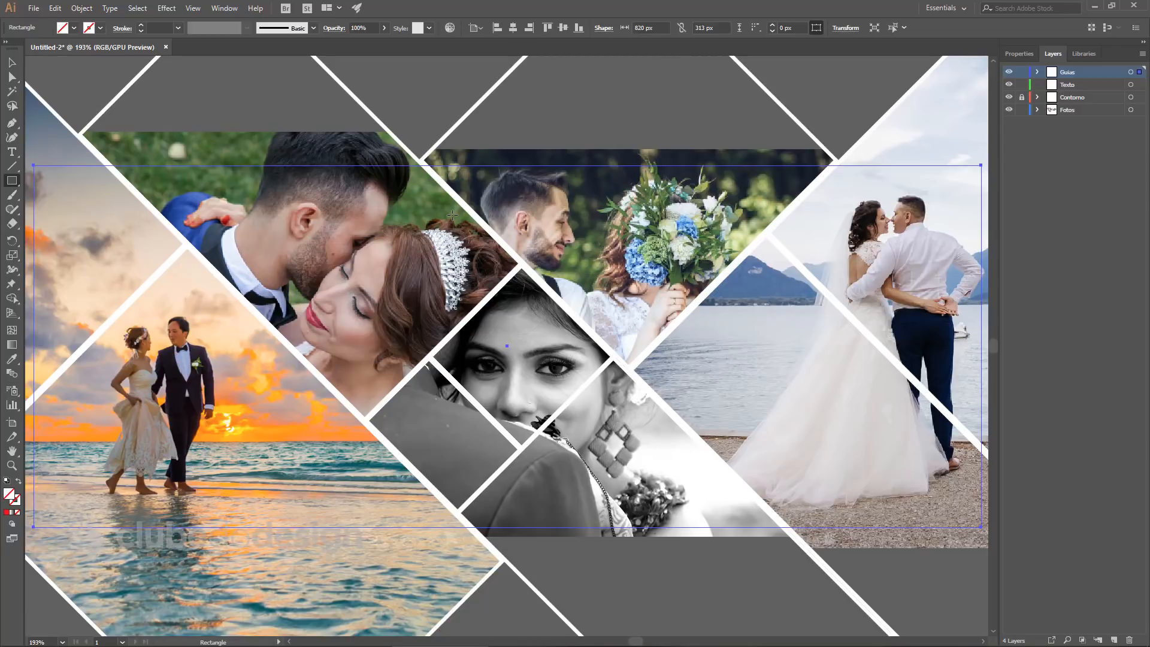
Give the selected rectangle the default white fill and 1 pt black stroke.
key("d")
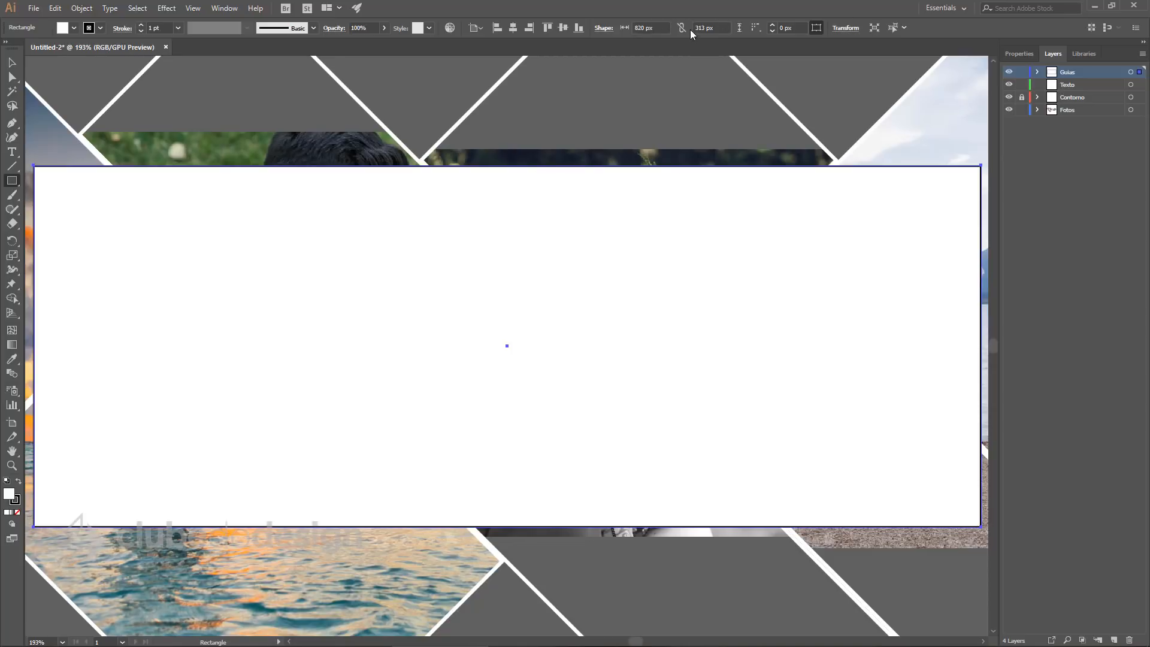
In the Transform panel, resize the white rectangle to 507 px wide (820-313) and 273 px tall (313-40).
left_click(225, 8)
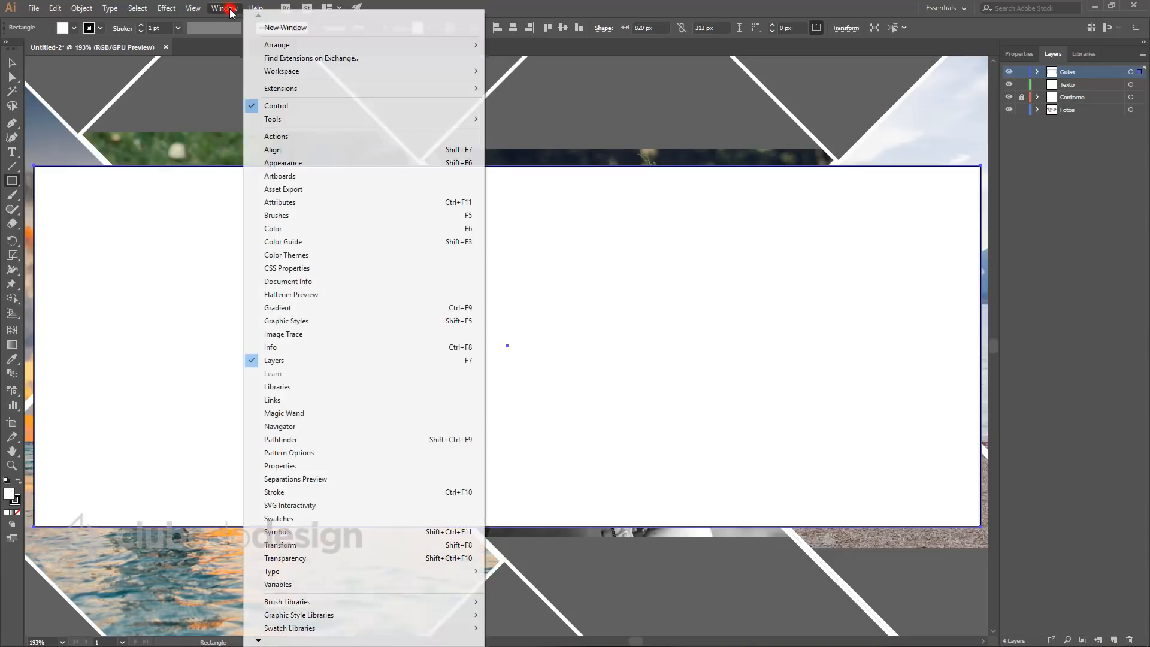
left_click(301, 547)
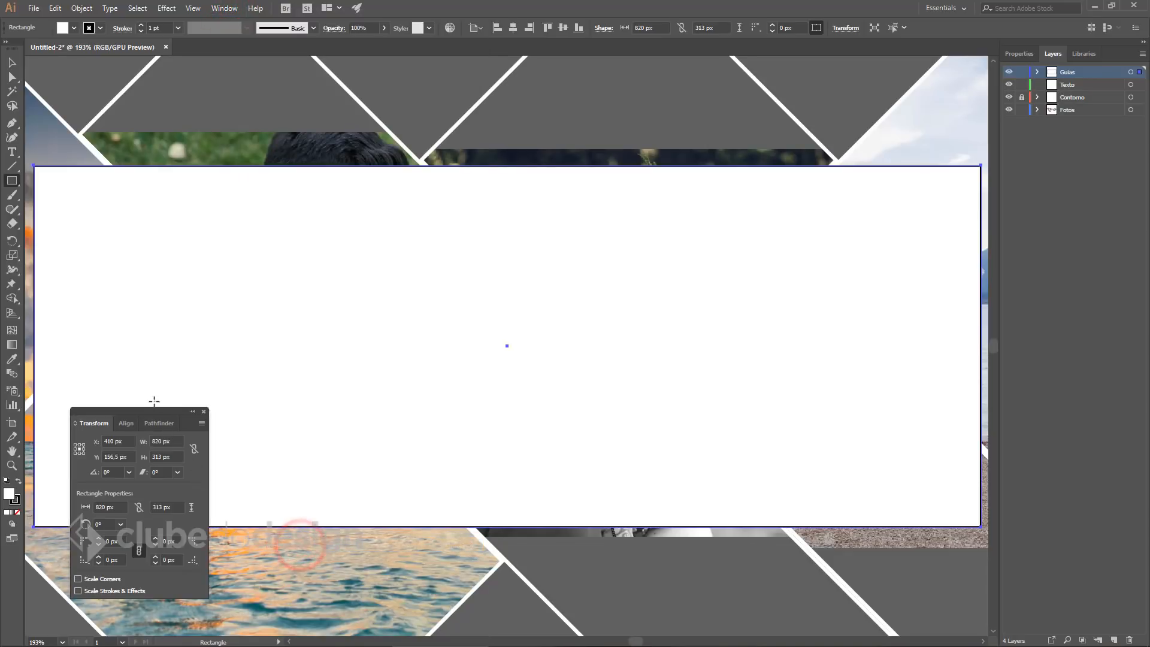
left_click_drag(148, 416, 689, 308)
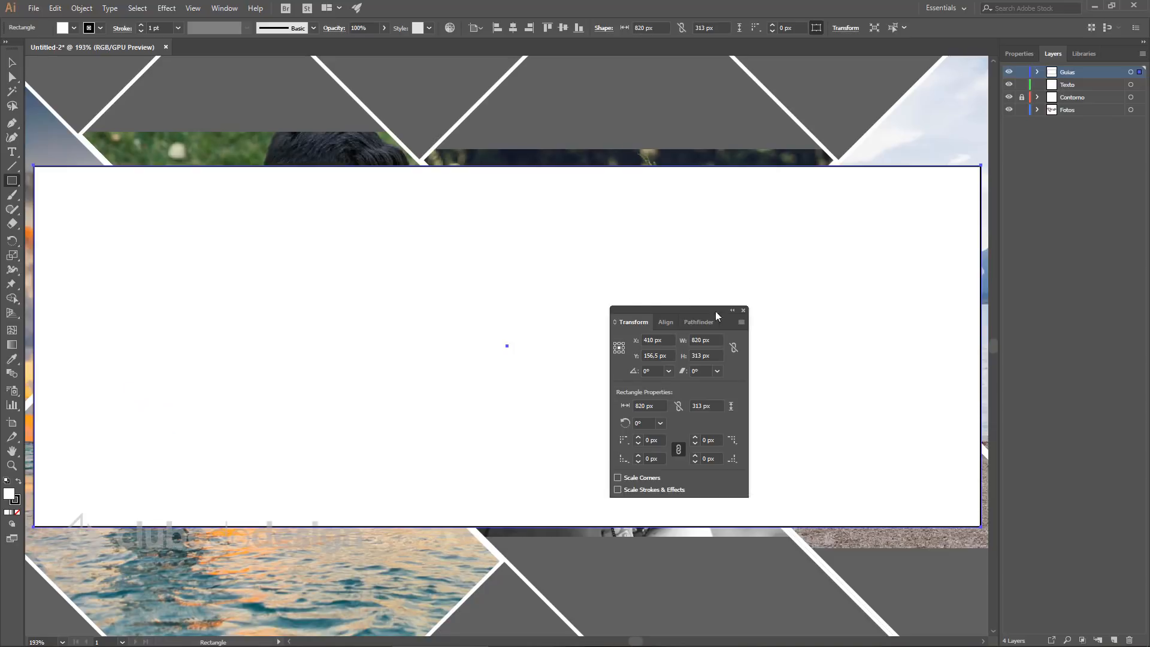
left_click(615, 323)
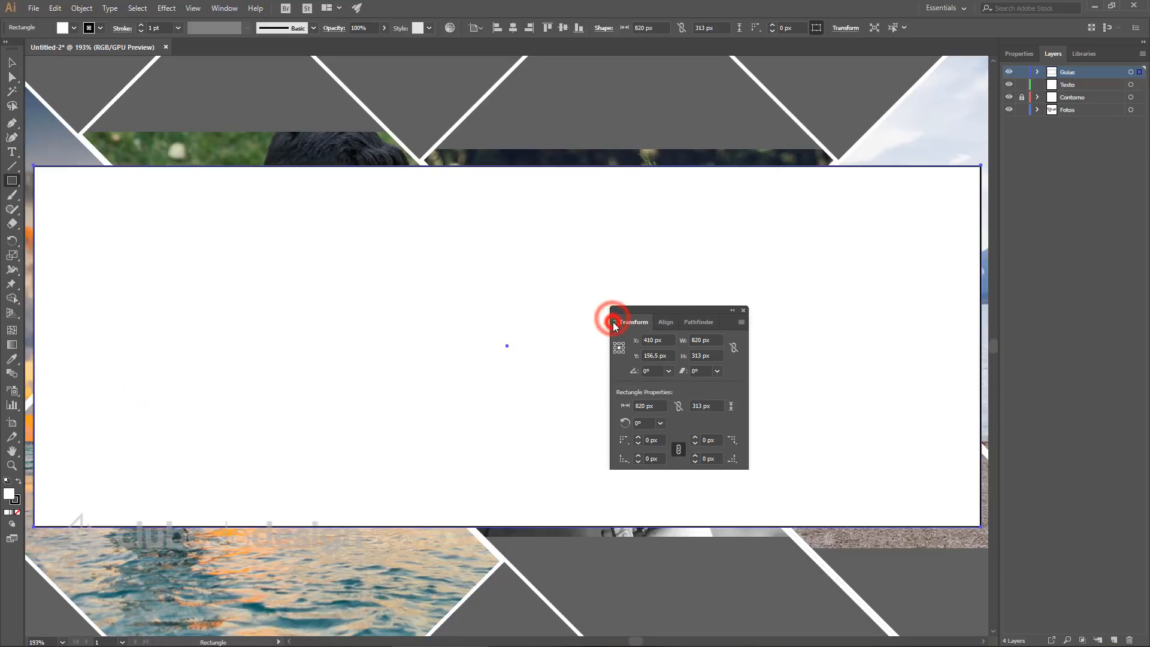
left_click(615, 322)
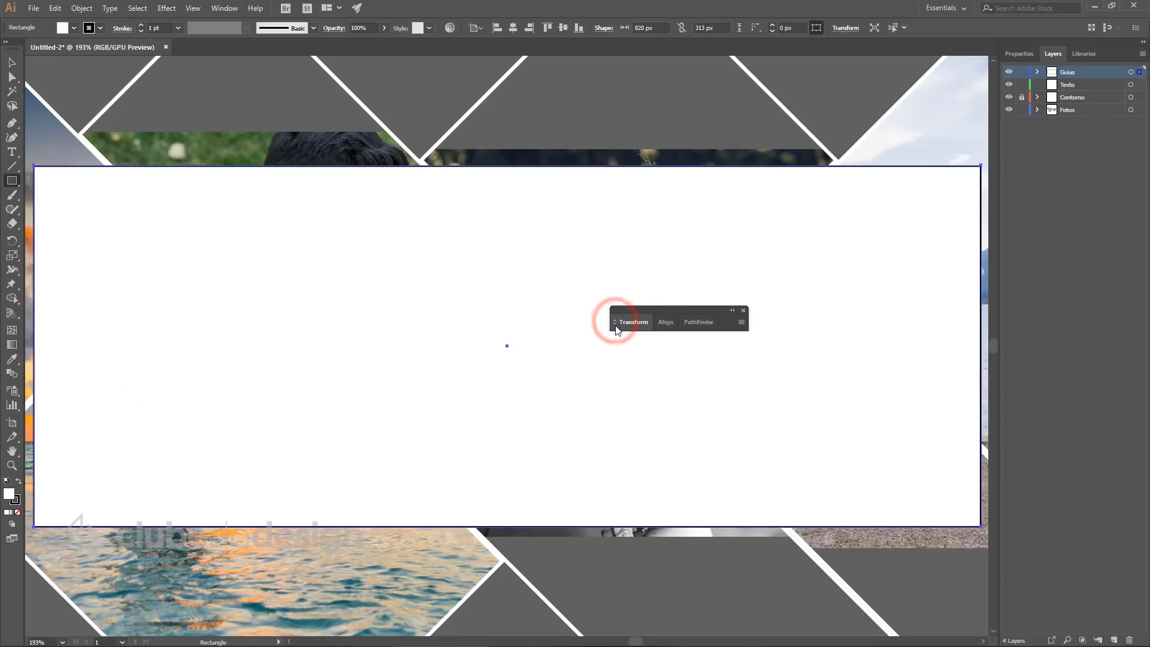
left_click(615, 323)
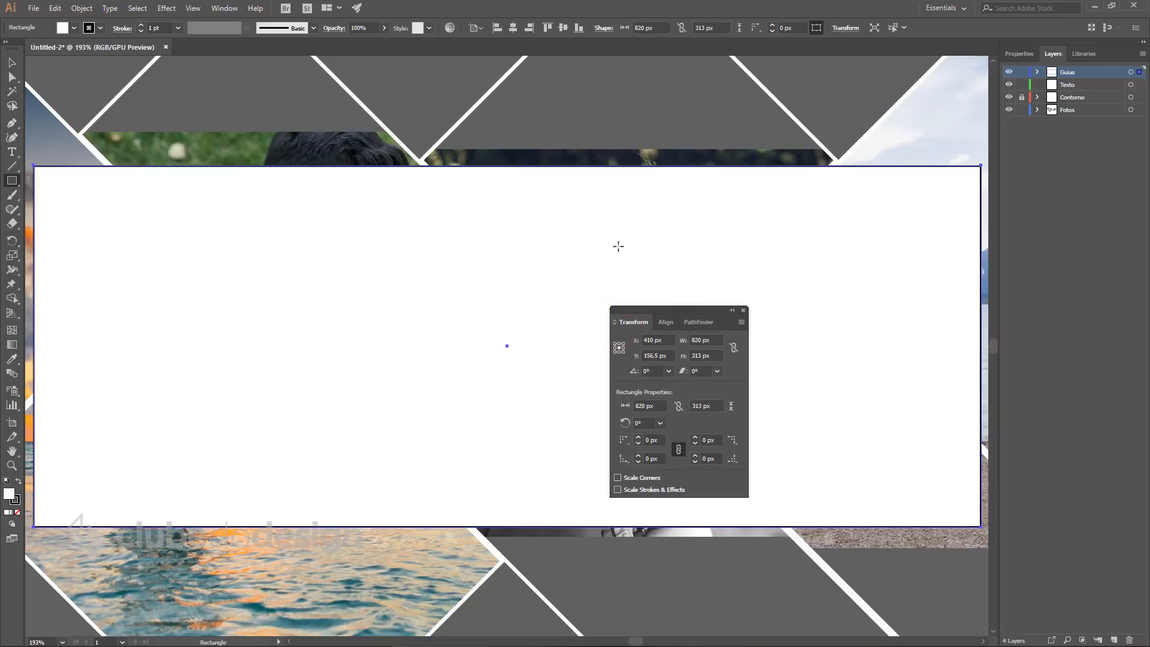
left_click(714, 339)
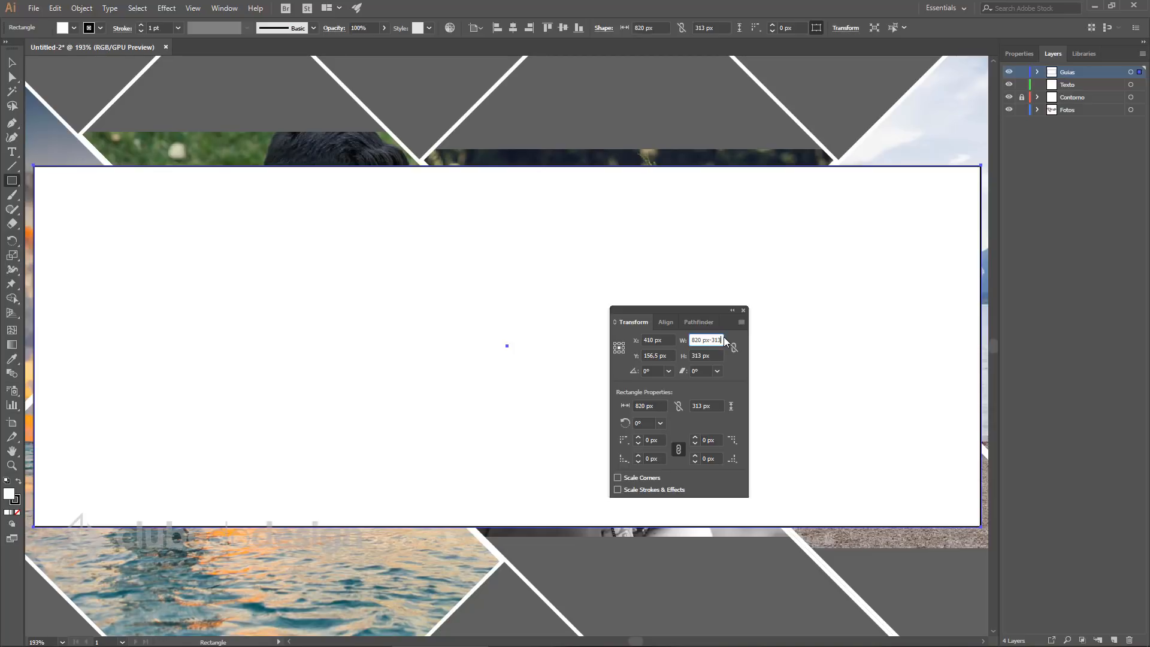
key("Return")
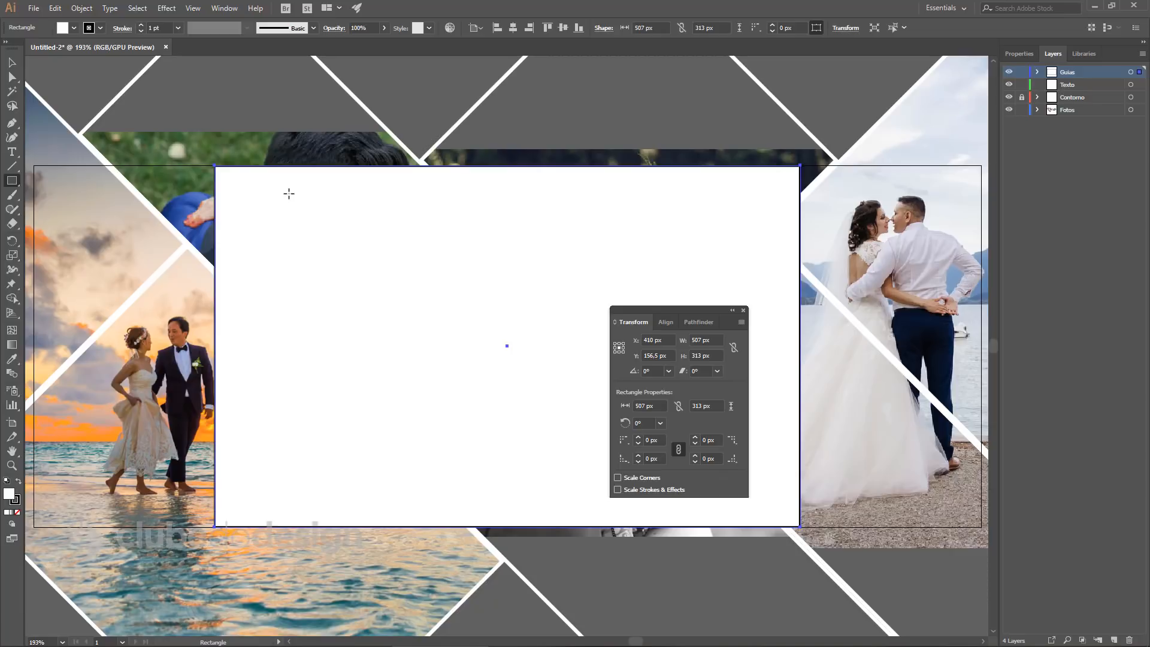
left_click(719, 356)
key("Return")
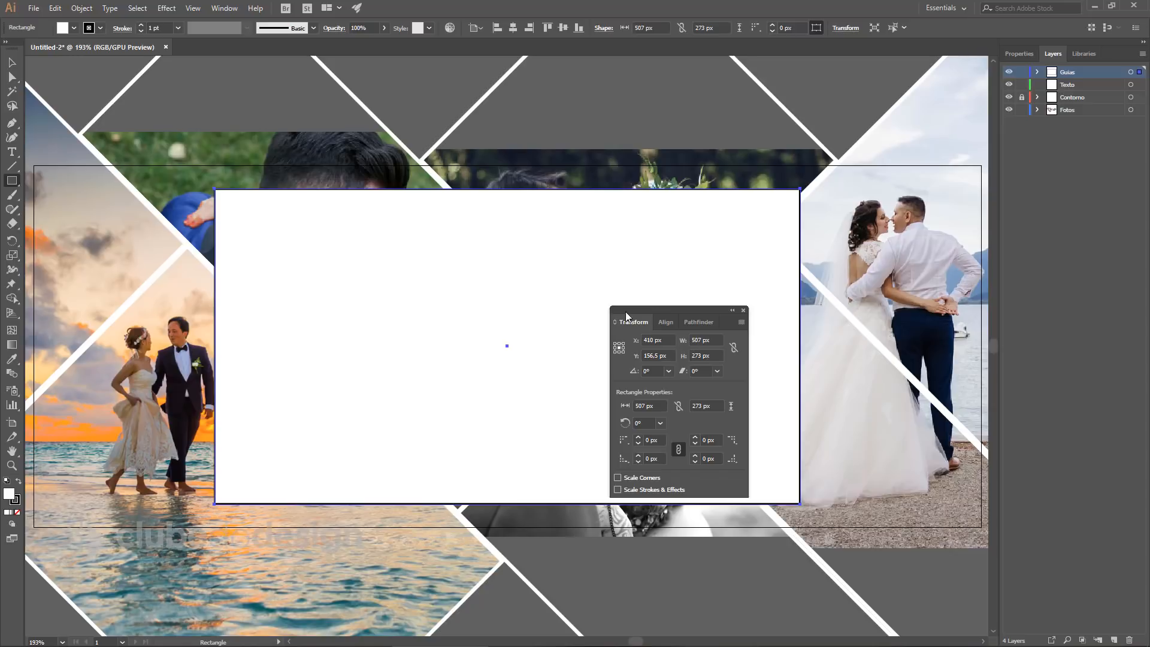
left_click(79, 9)
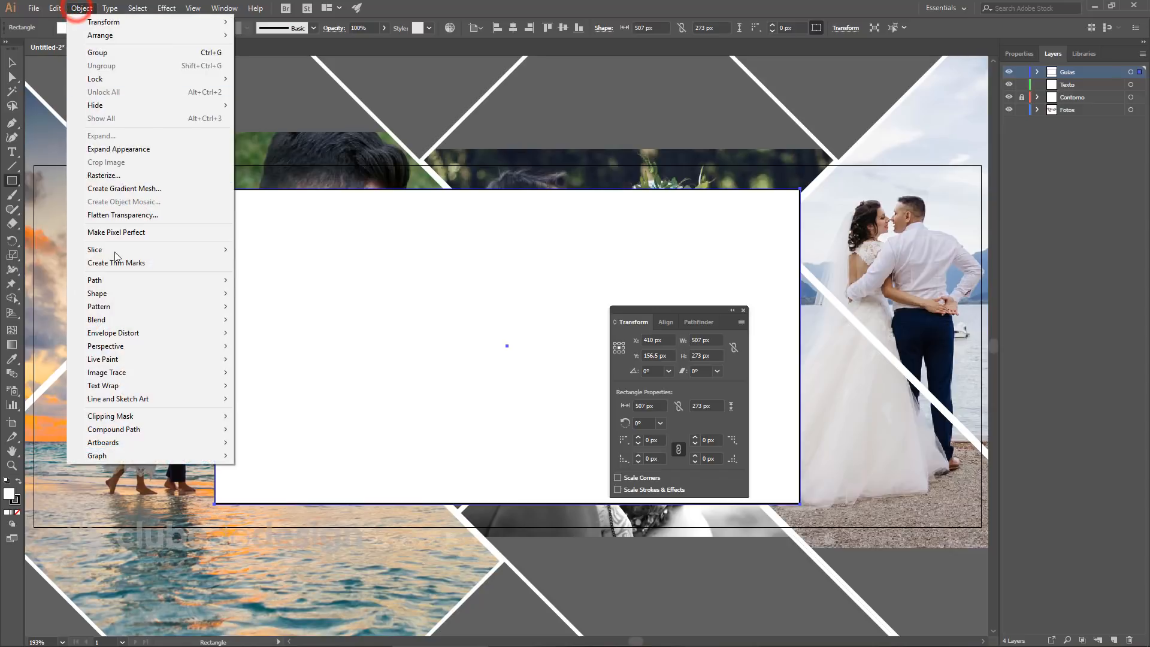
Start Split Into Grid on the rectangle with 5 rows and 5 columns.
left_click(108, 285)
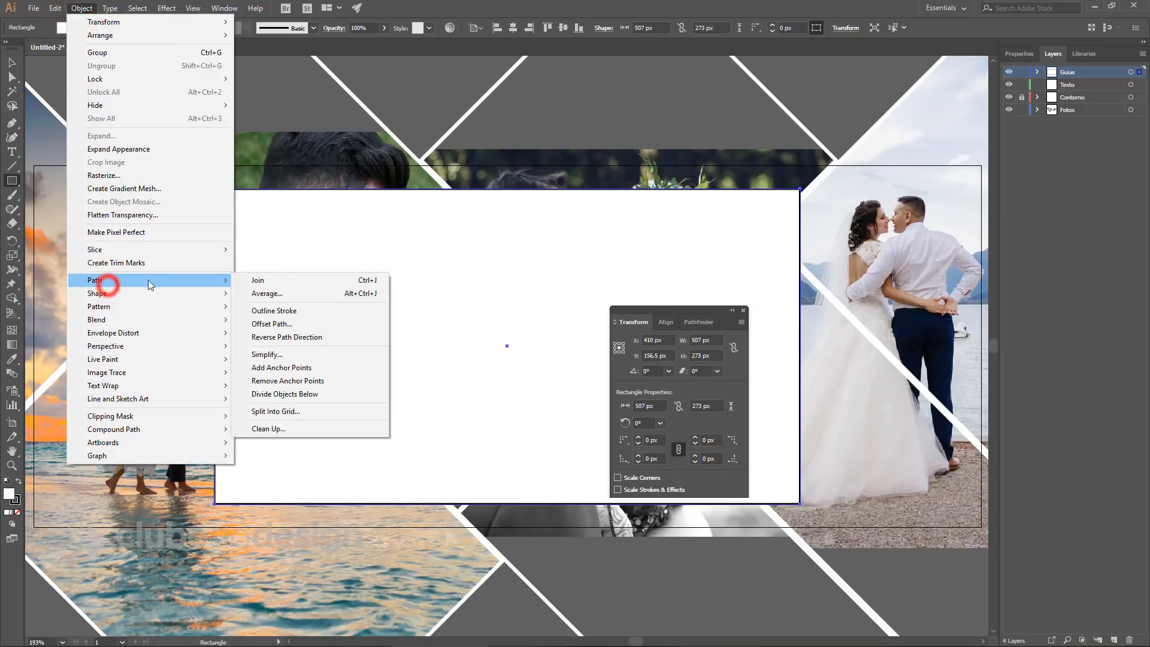
left_click(340, 414)
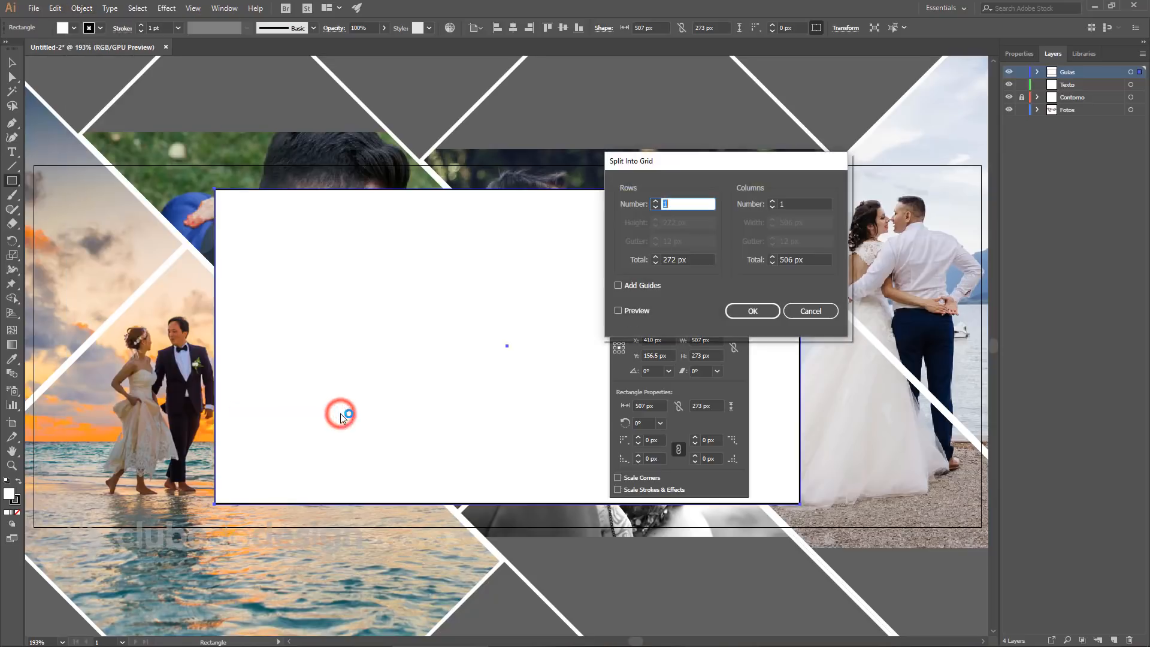
left_click_drag(701, 160, 677, 164)
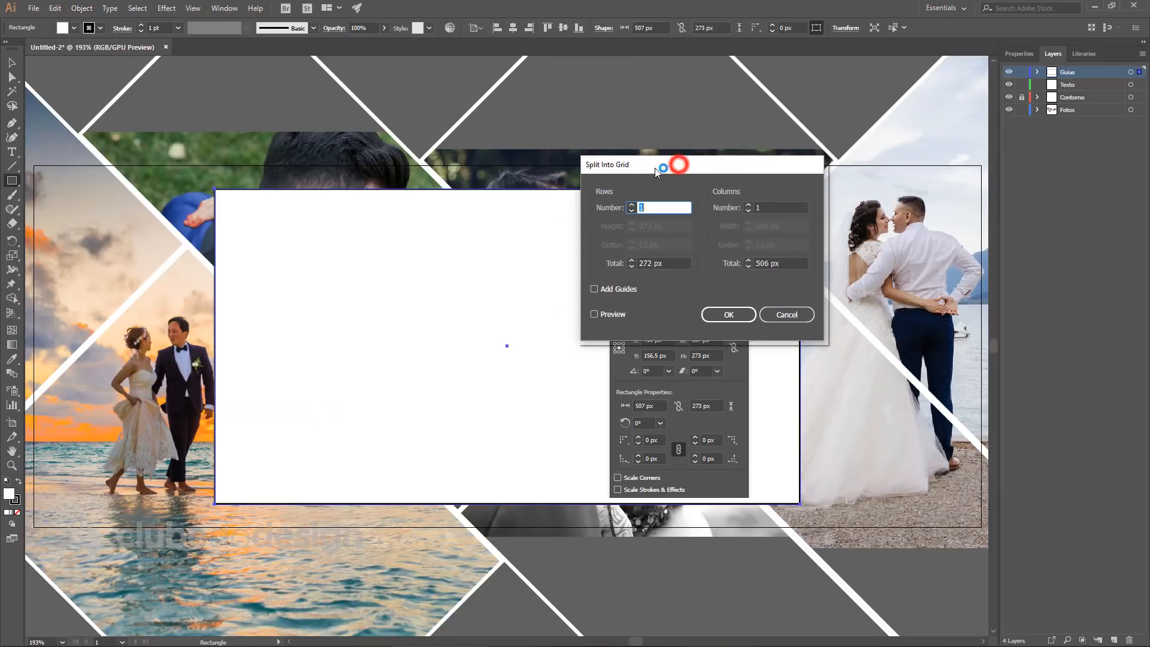
left_click(656, 208)
type("5")
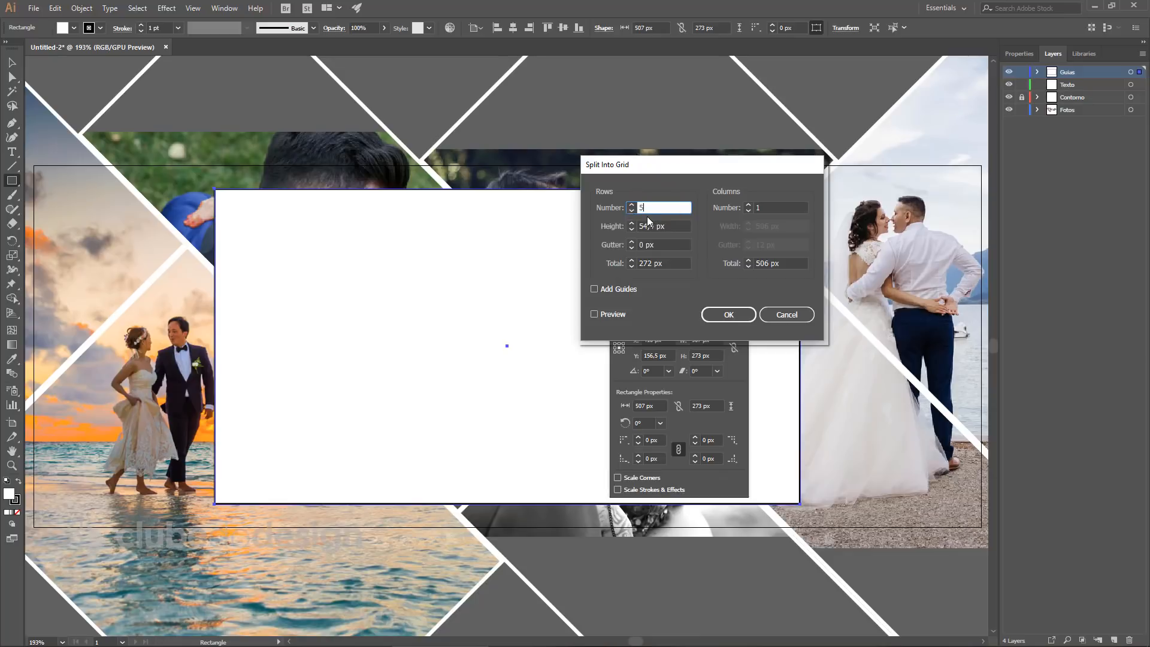
left_click(777, 207)
type("5")
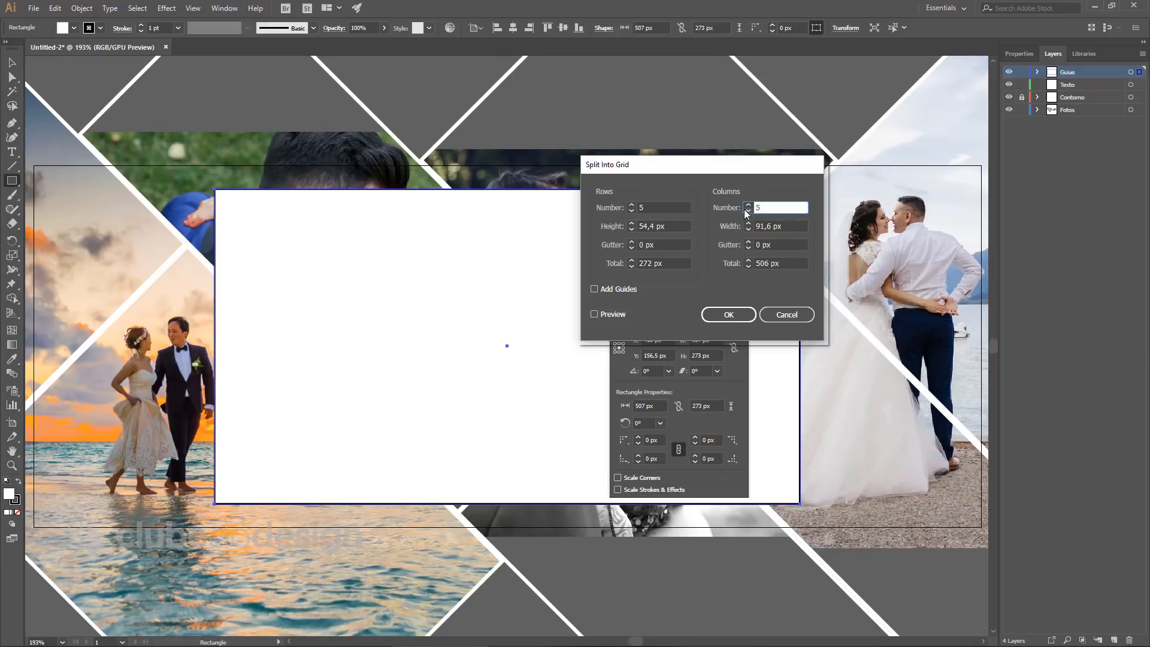
Set 0 px row and column gutters, preview, and apply the 5 × 5 grid split.
left_click(675, 246)
type("0")
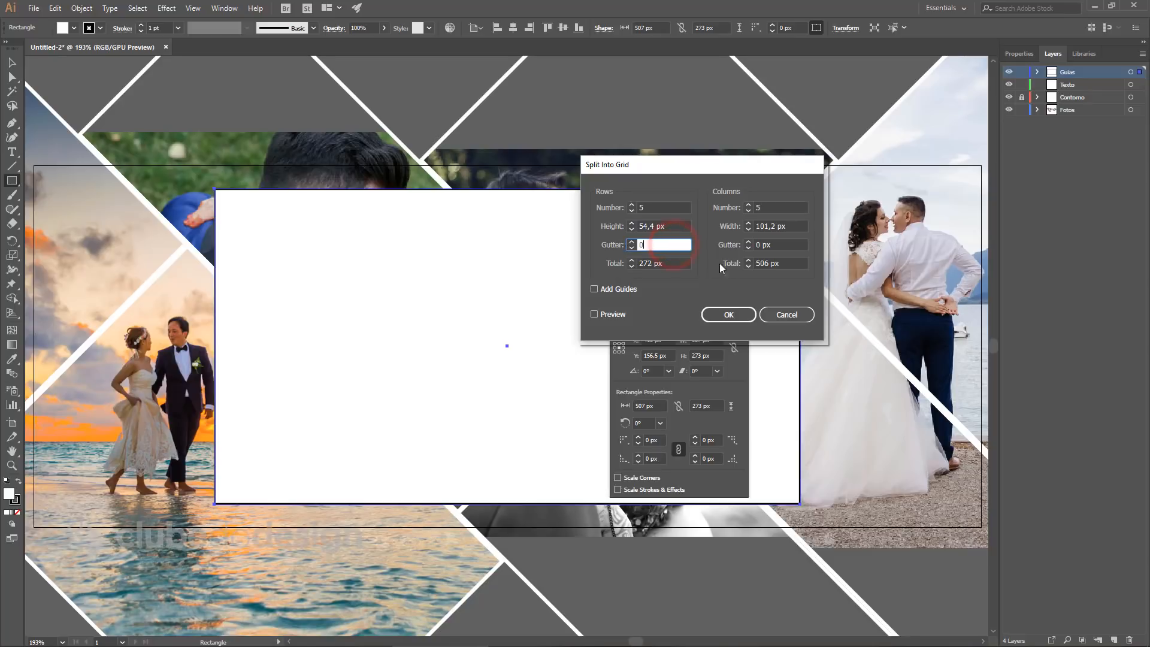
left_click(788, 245)
type("0")
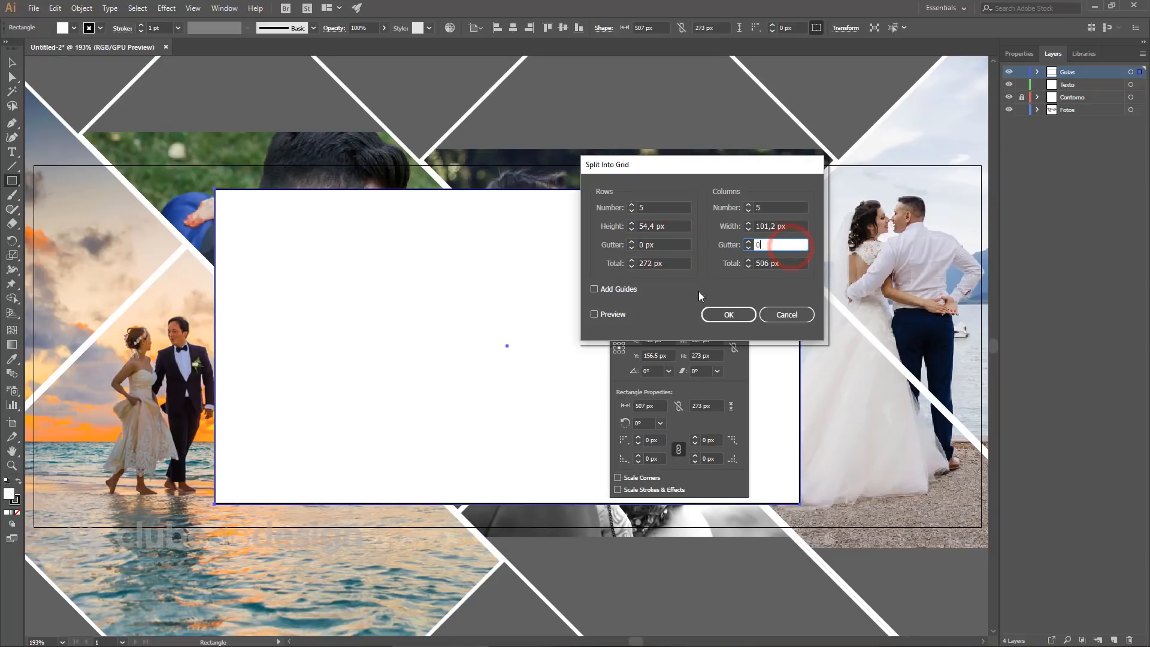
left_click(604, 315)
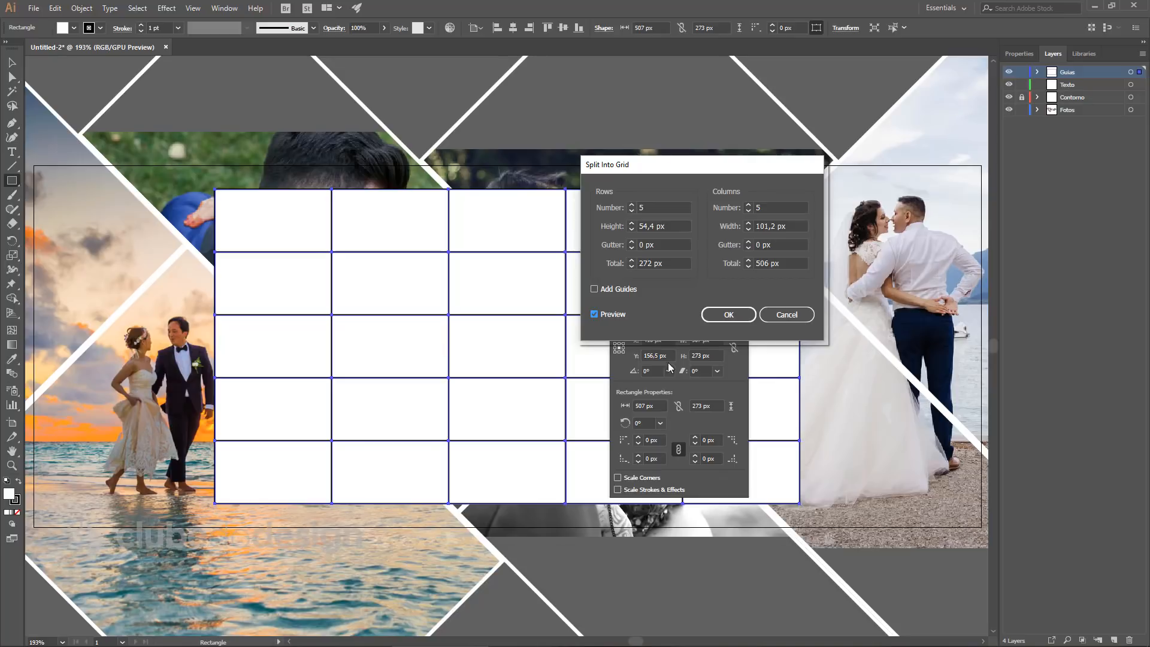
left_click(729, 316)
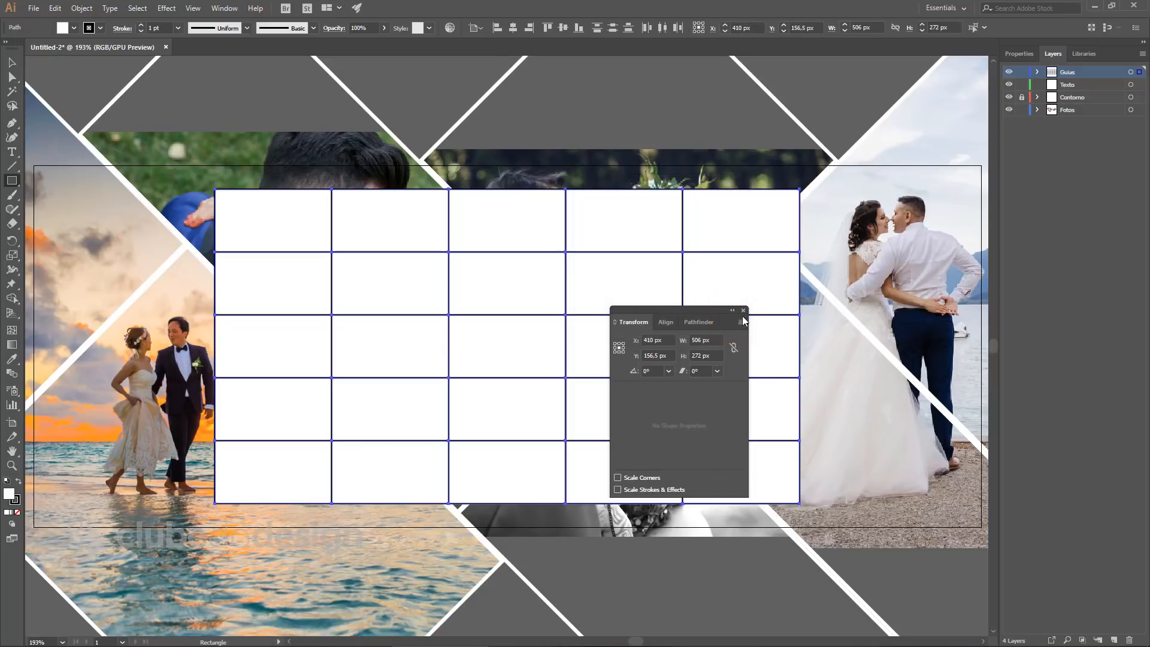
left_click(745, 310)
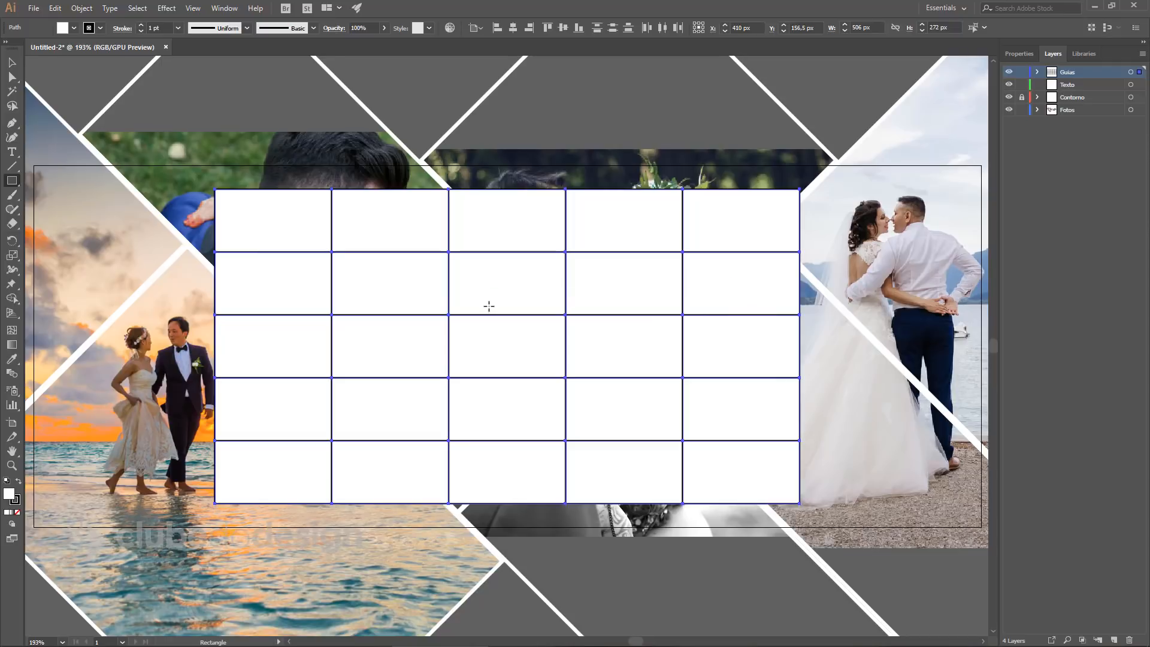
left_click(12, 63)
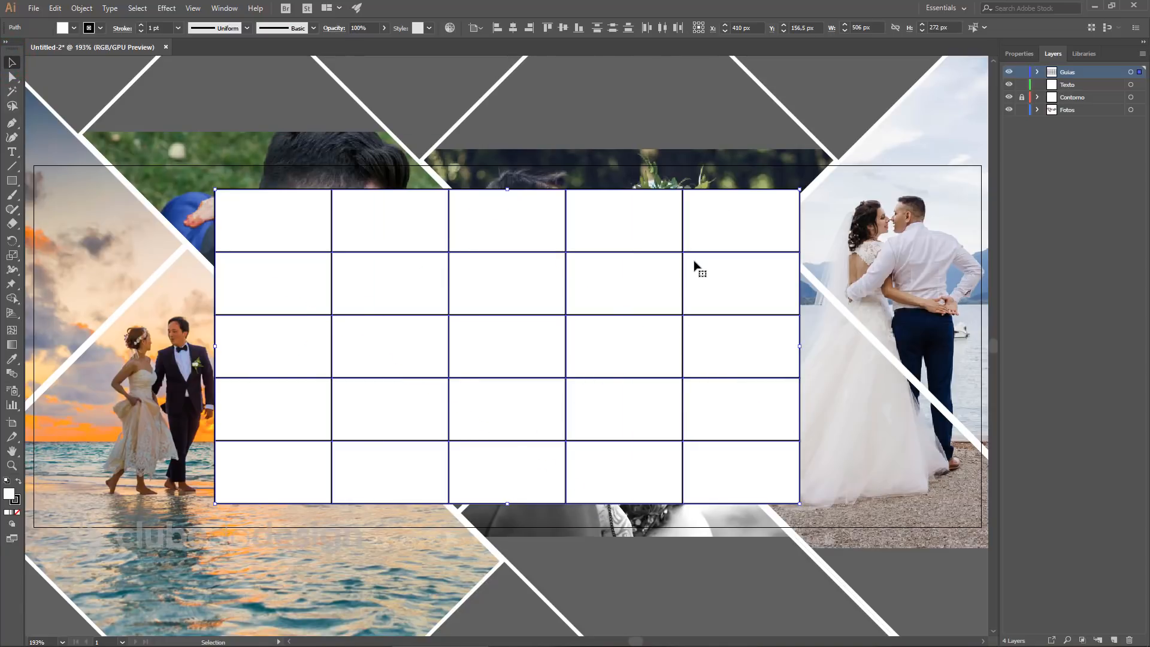
Convert the 5 × 5 grid cells into guides with View > Guides > Make Guides.
right_click(625, 284)
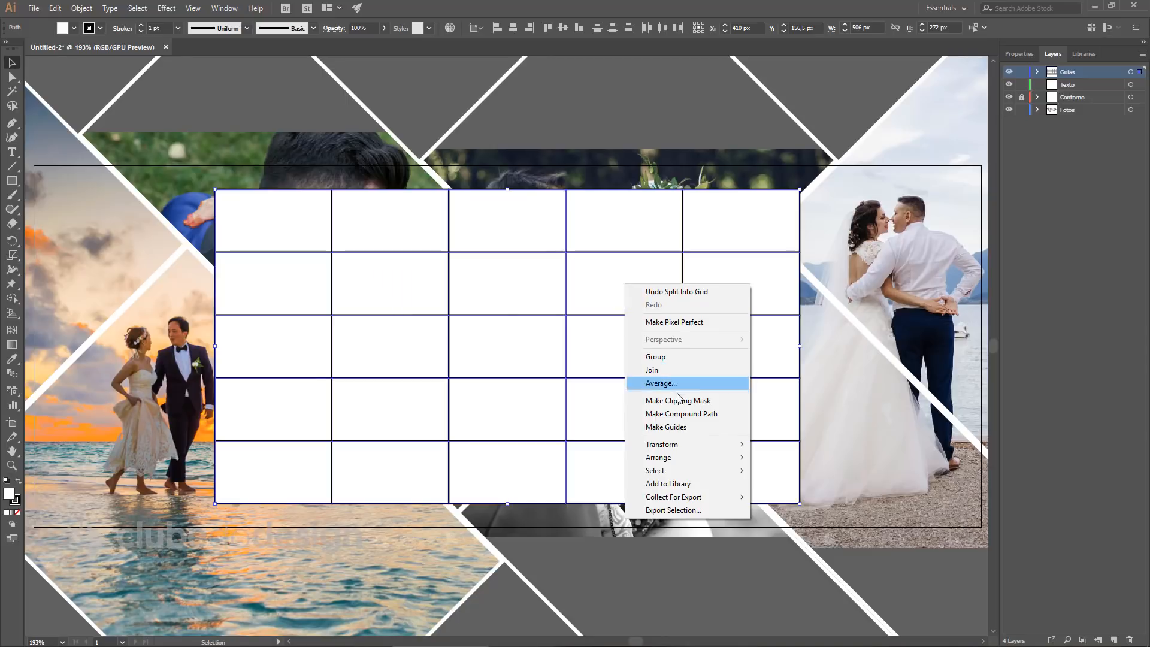
left_click(689, 428)
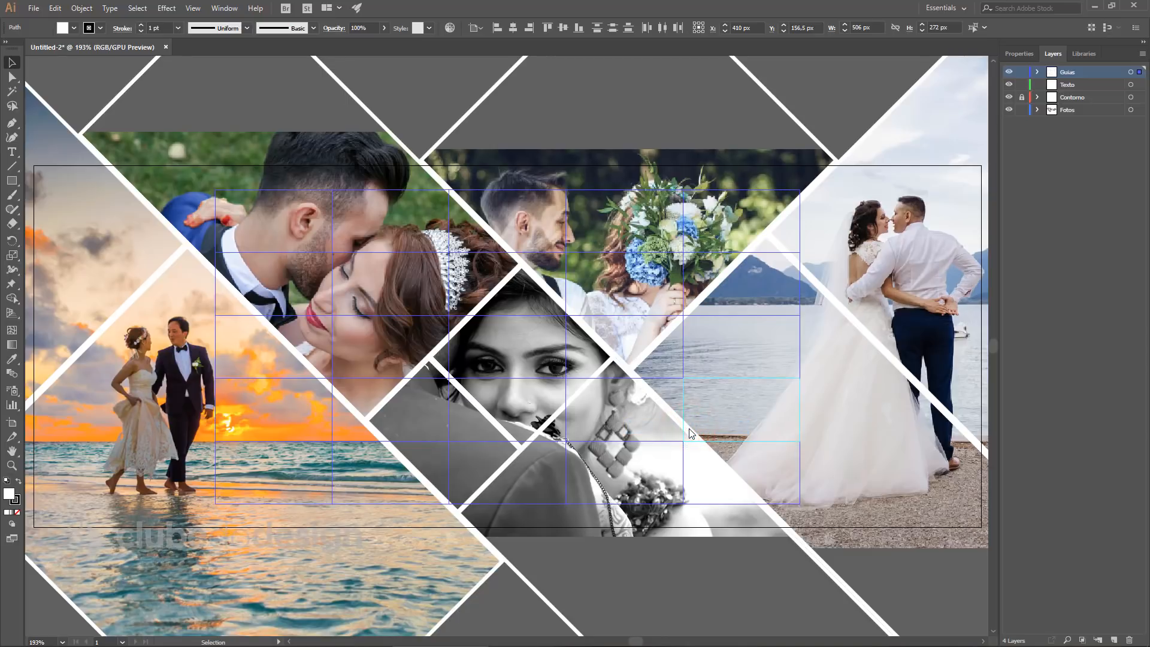
key("ctrl+z")
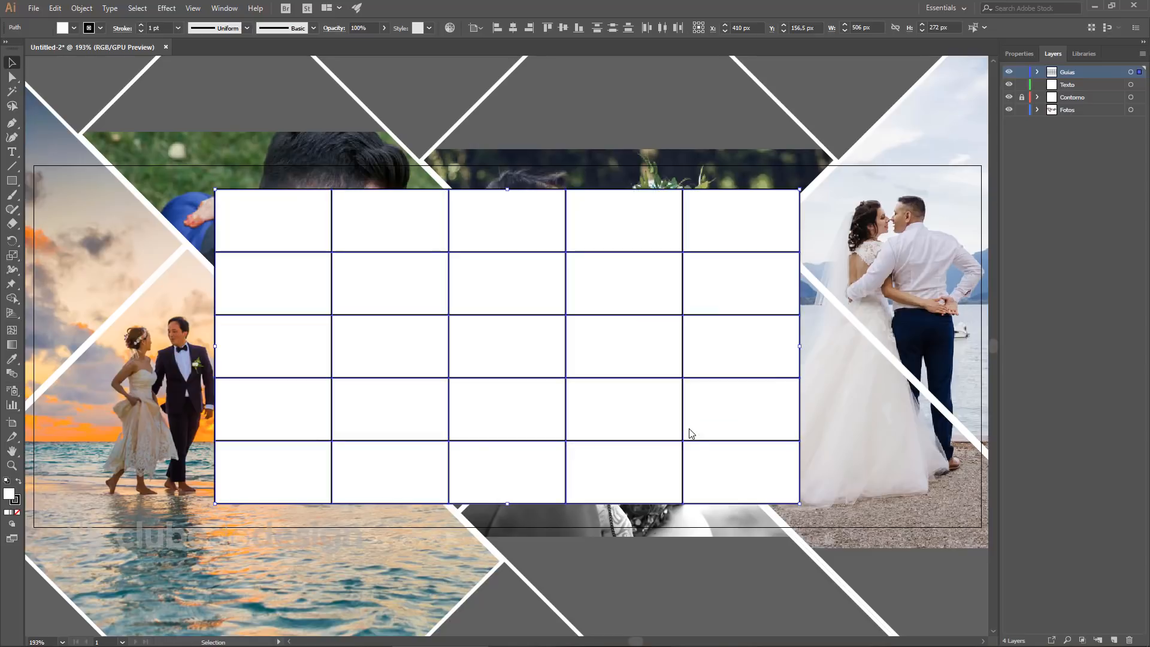
left_click(221, 7)
mouse_move(193, 8)
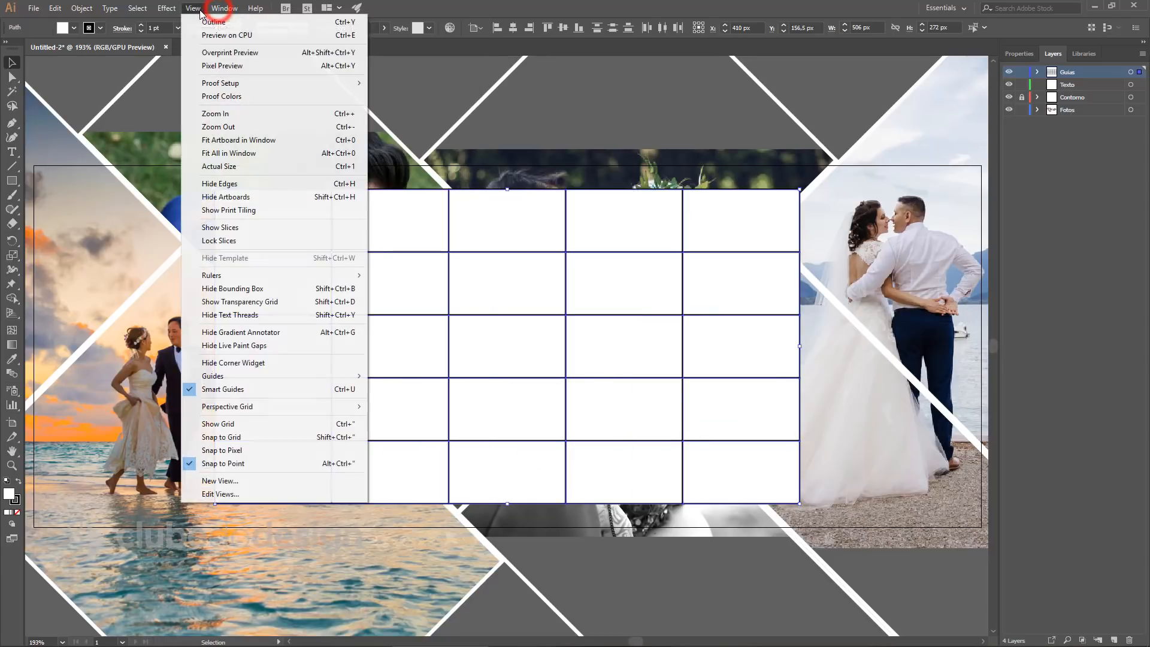
left_click(241, 378)
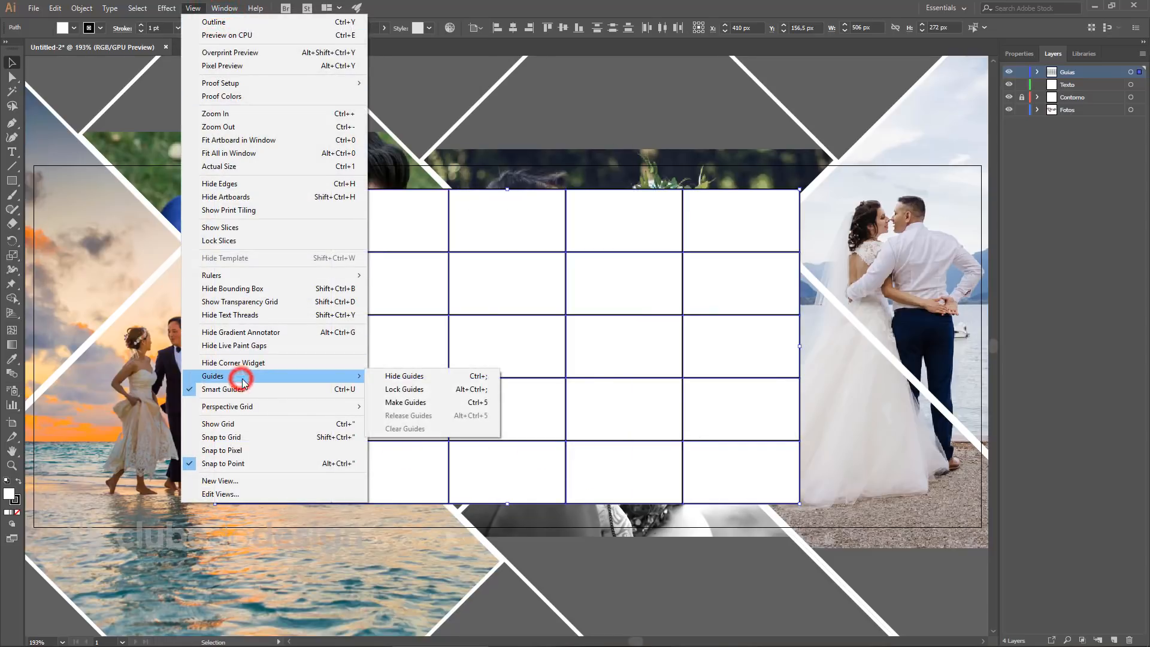
left_click(490, 402)
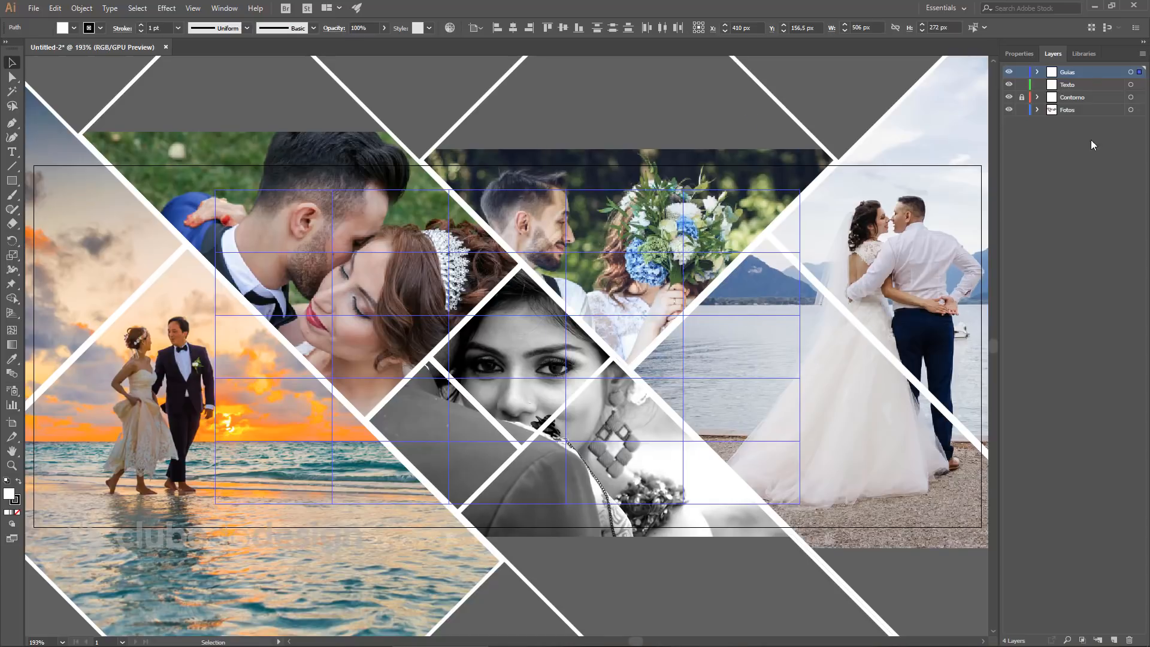
Lock the Guias layer and make the Texto layer the active layer.
left_click(1021, 72)
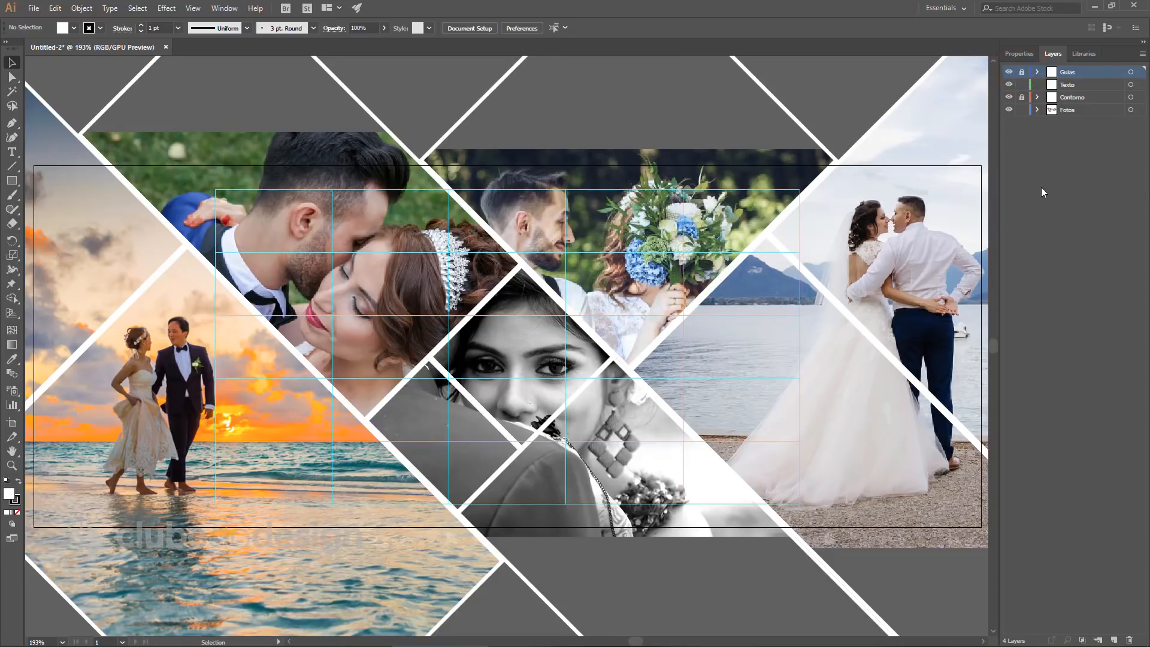
left_click(1104, 83)
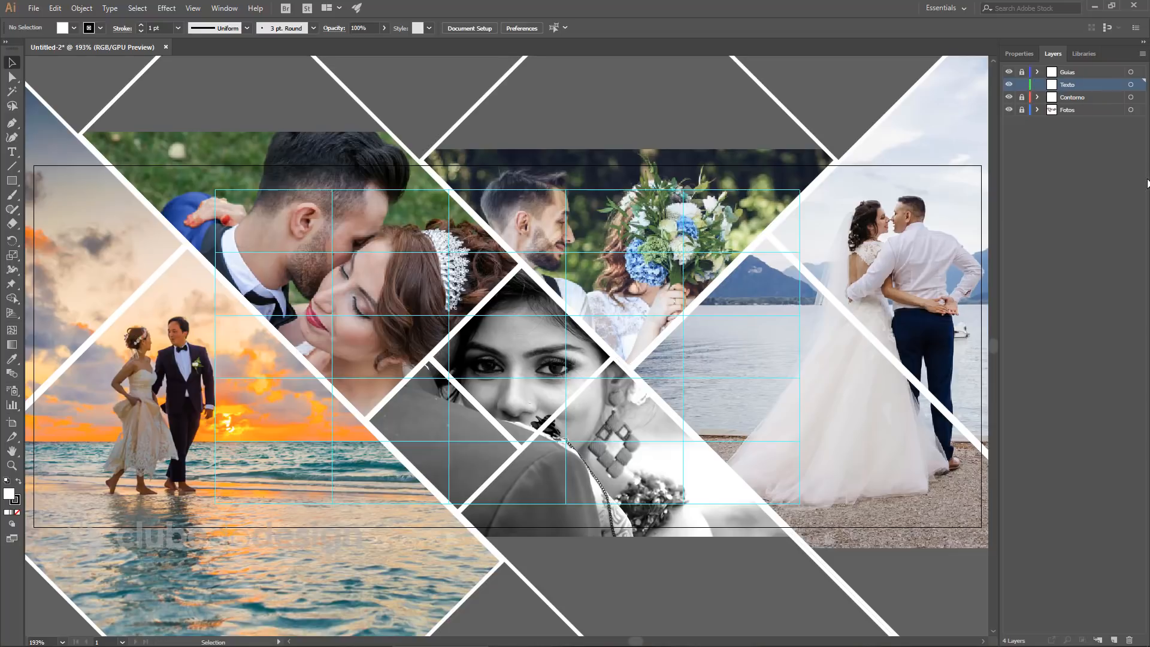
left_click(525, 311)
left_click(589, 340)
left_click(444, 325)
left_click(577, 336)
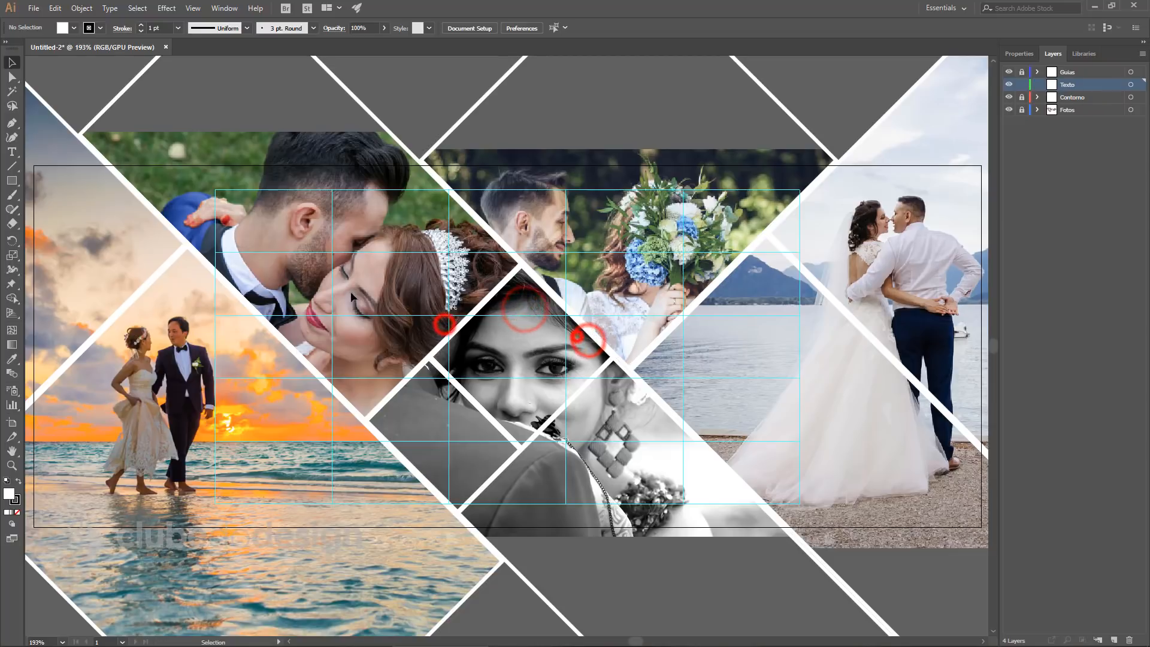
left_click(394, 326)
left_click(538, 292)
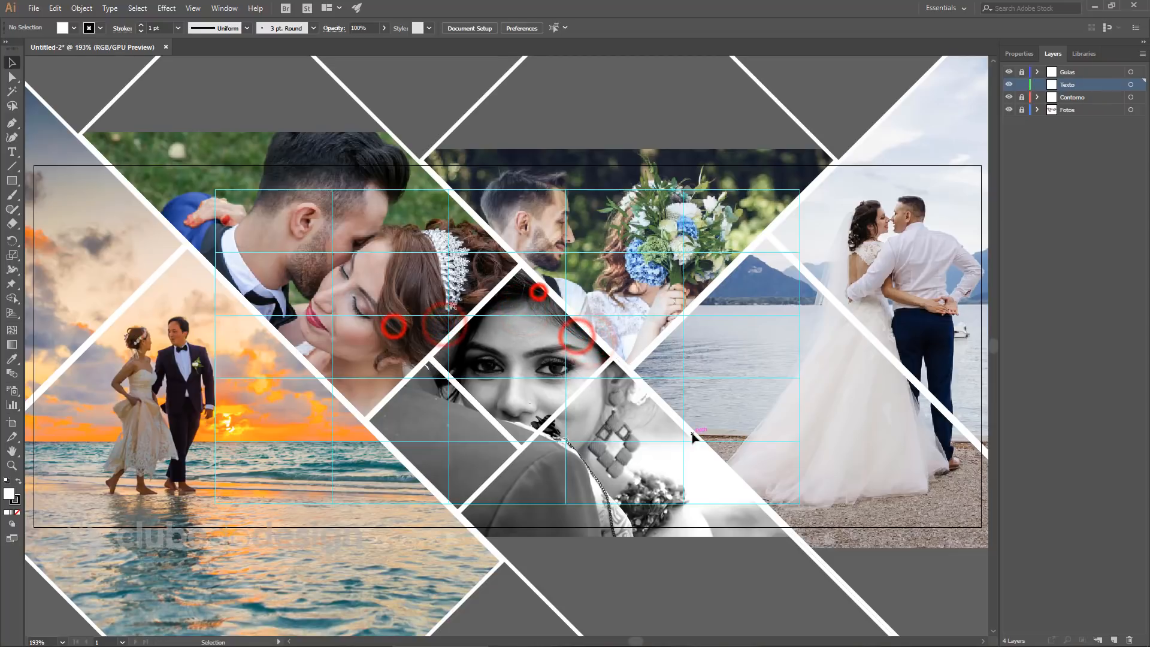
left_click(1100, 88)
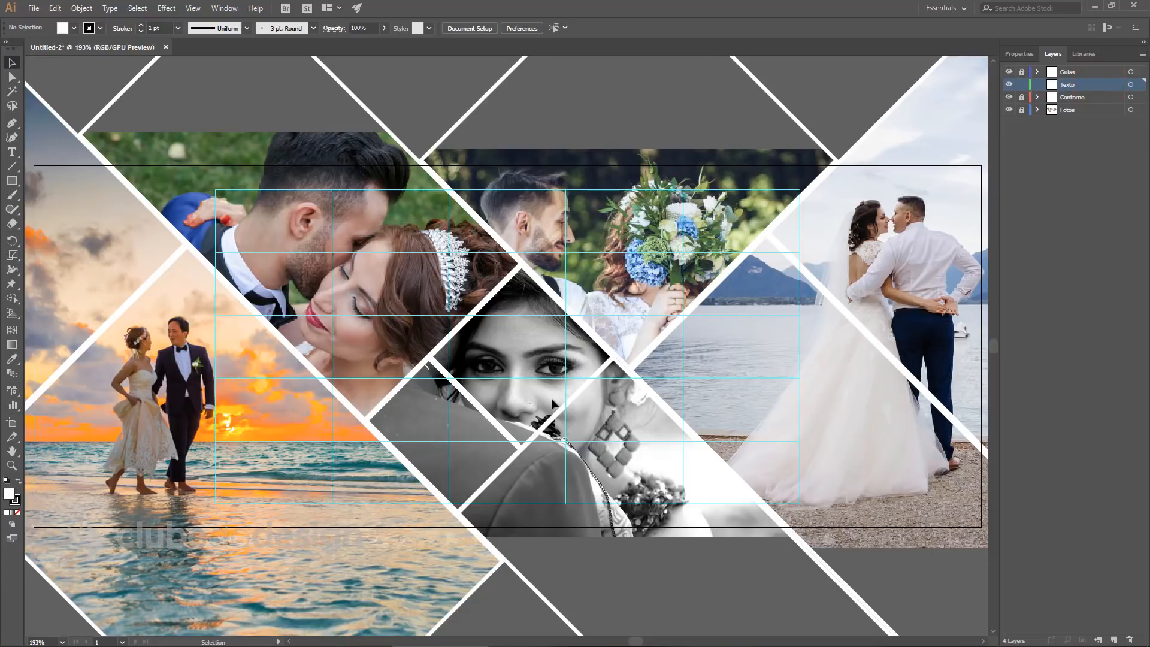
Place a centre-aligned point text in the middle of the collage.
key("t")
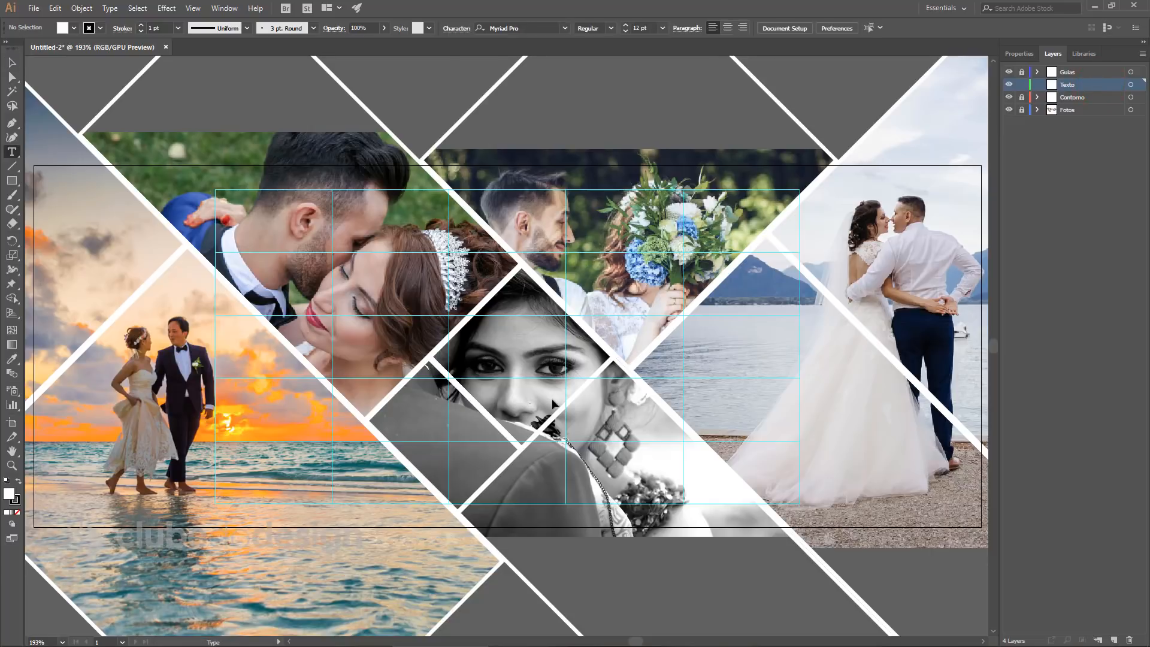
left_click(464, 405)
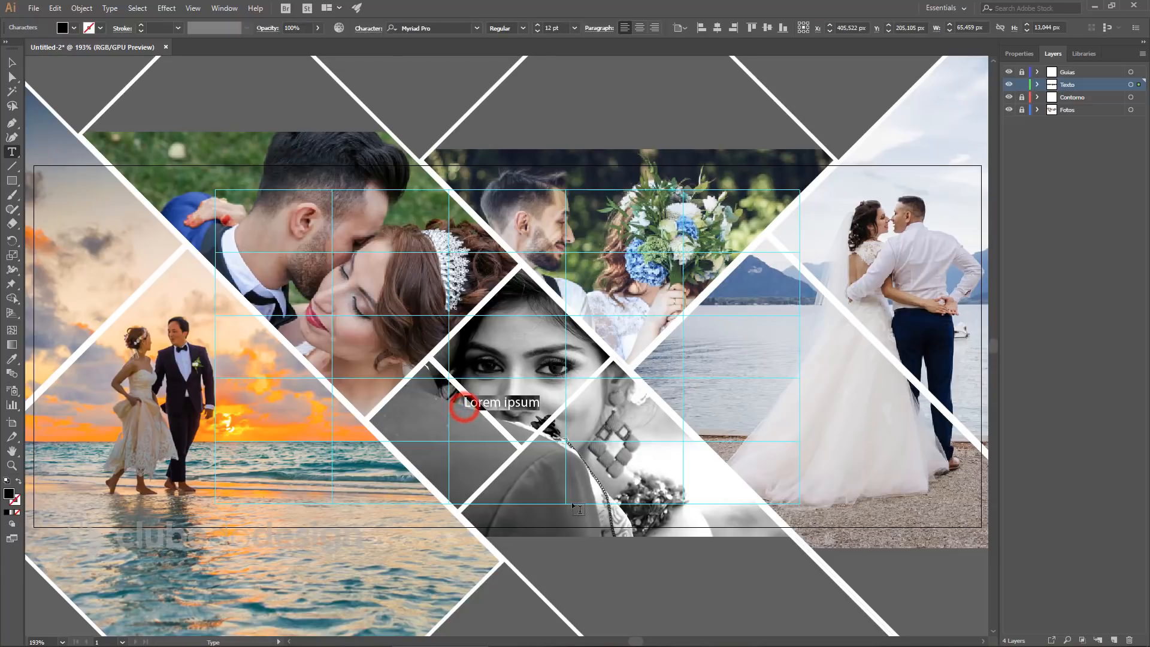
left_click(640, 28)
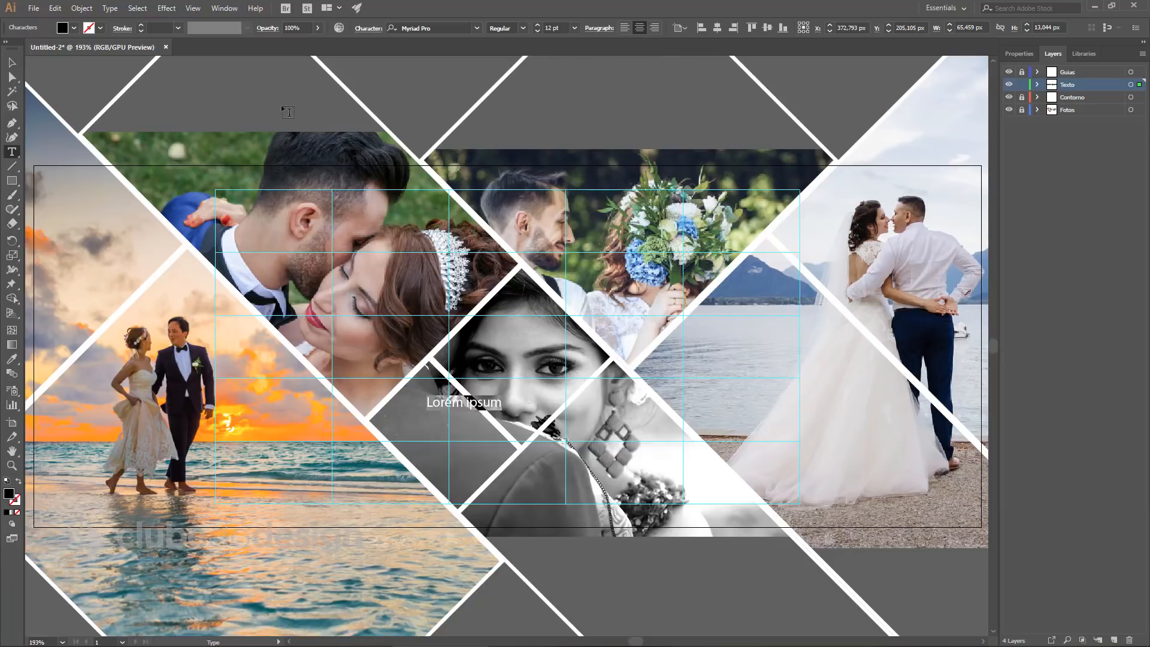
With the Character panel open, replace the placeholder text with the person's name in capitals.
left_click(223, 8)
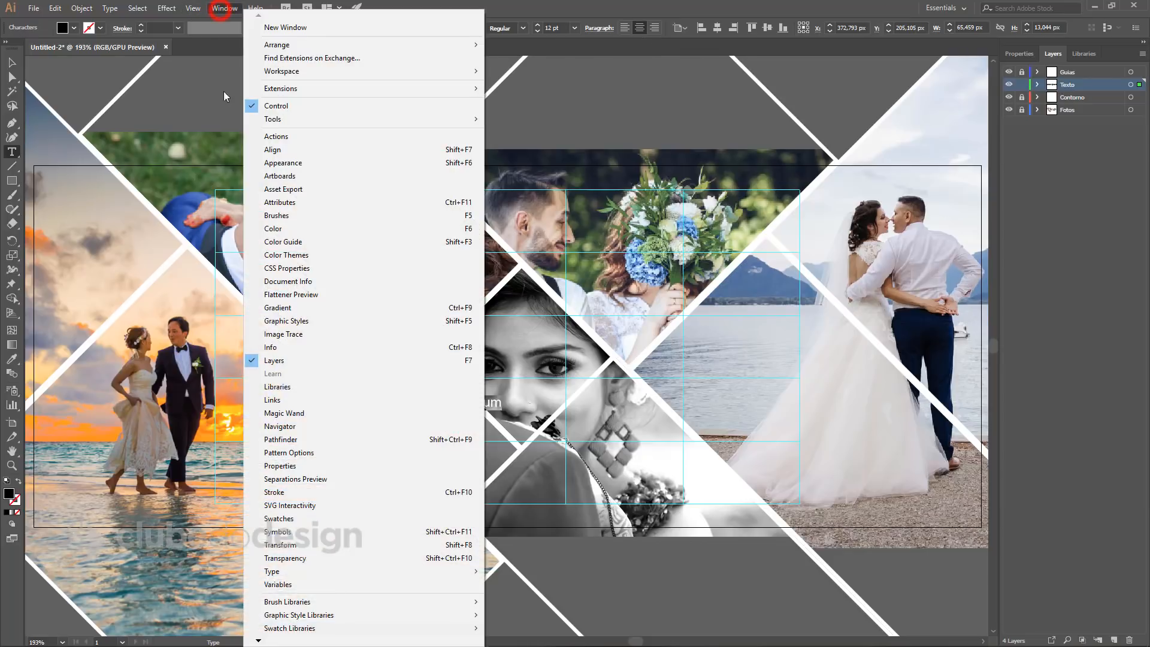
left_click(304, 577)
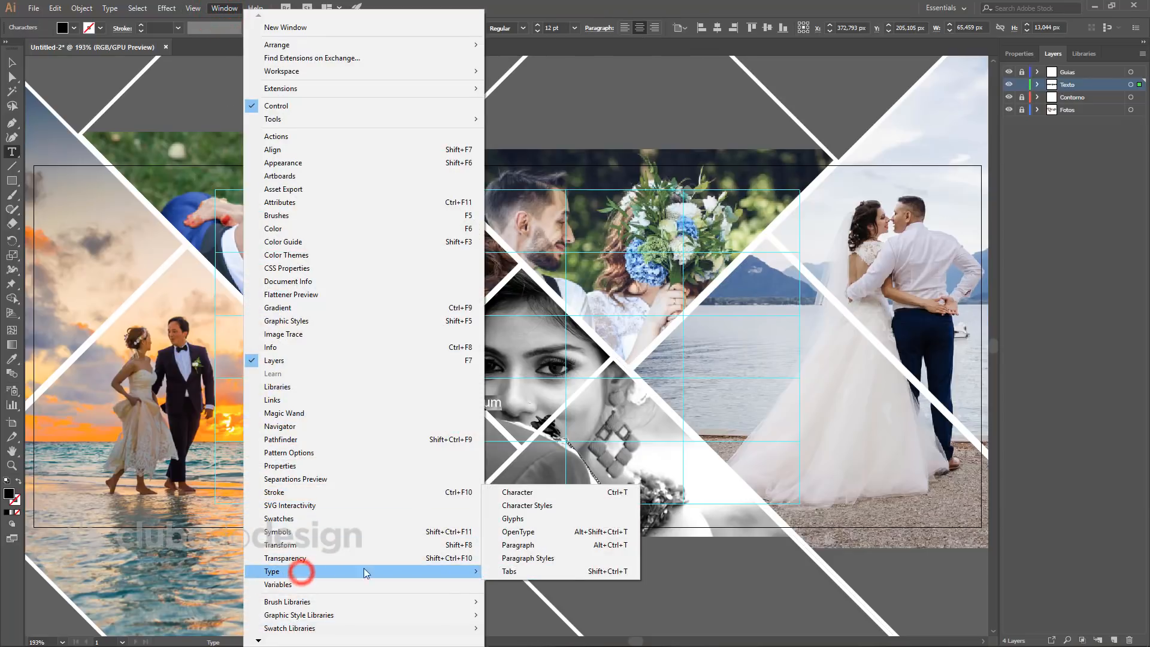
left_click(520, 492)
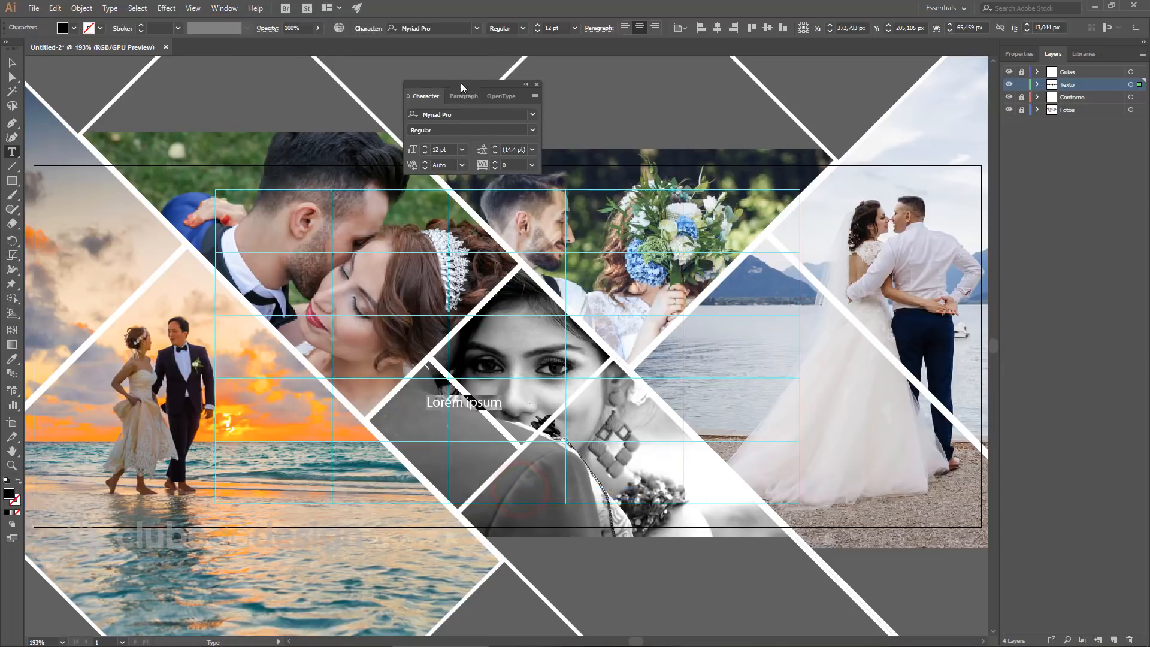
left_click_drag(461, 83, 580, 79)
left_click(578, 93)
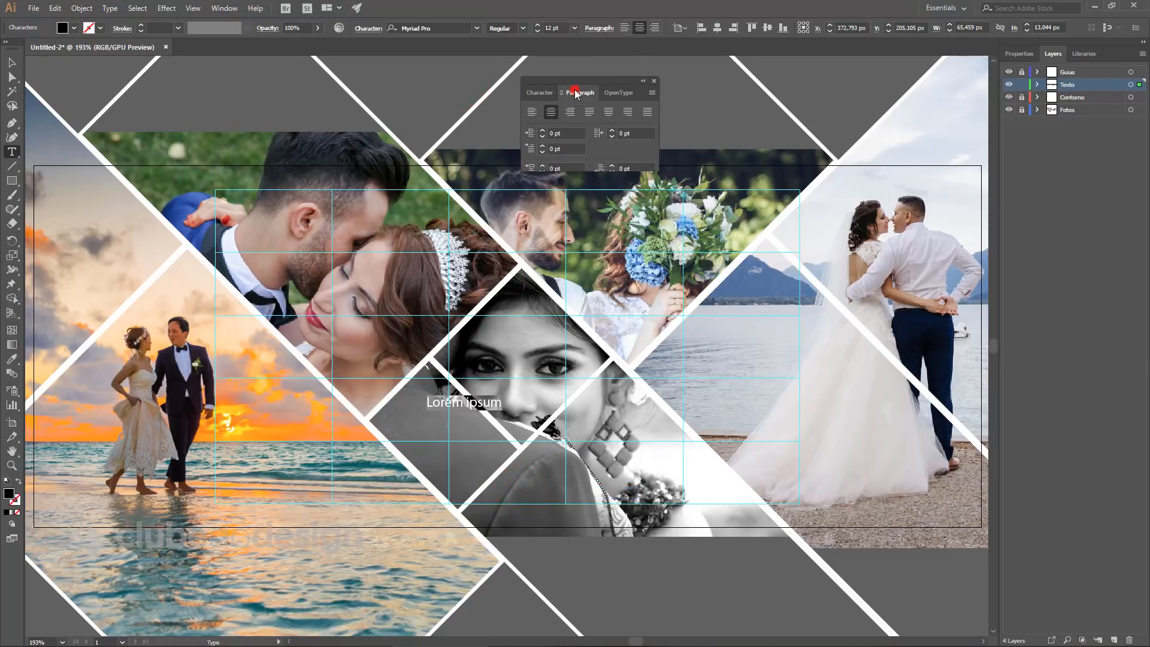
left_click(538, 92)
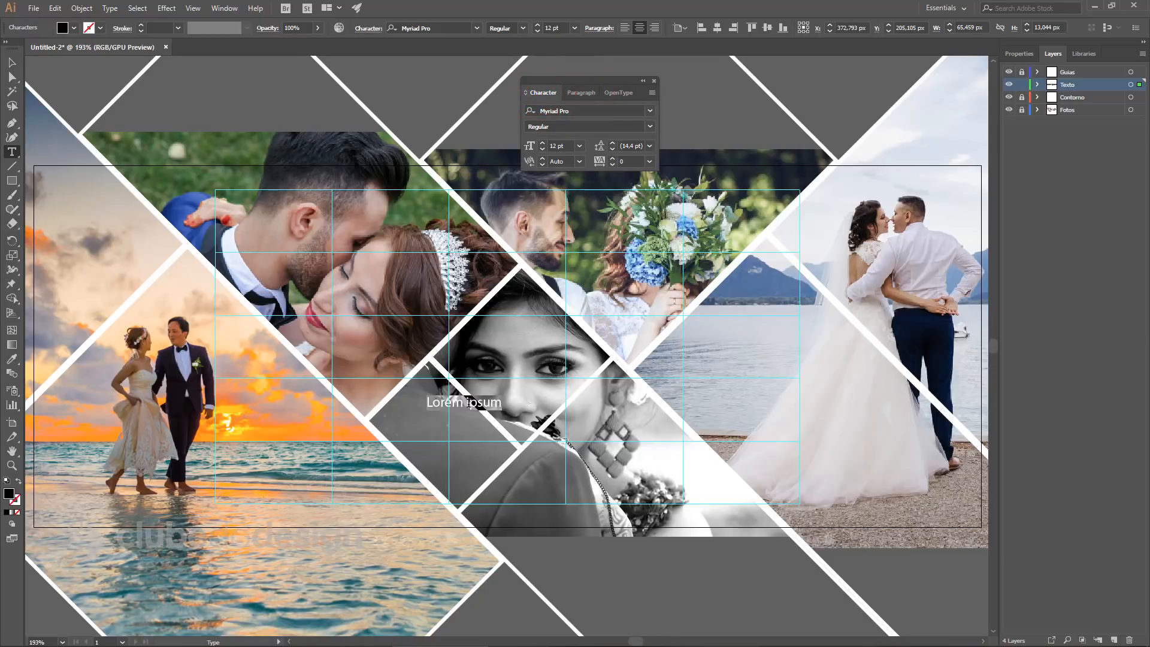
left_click(466, 402)
key("ctrl+a")
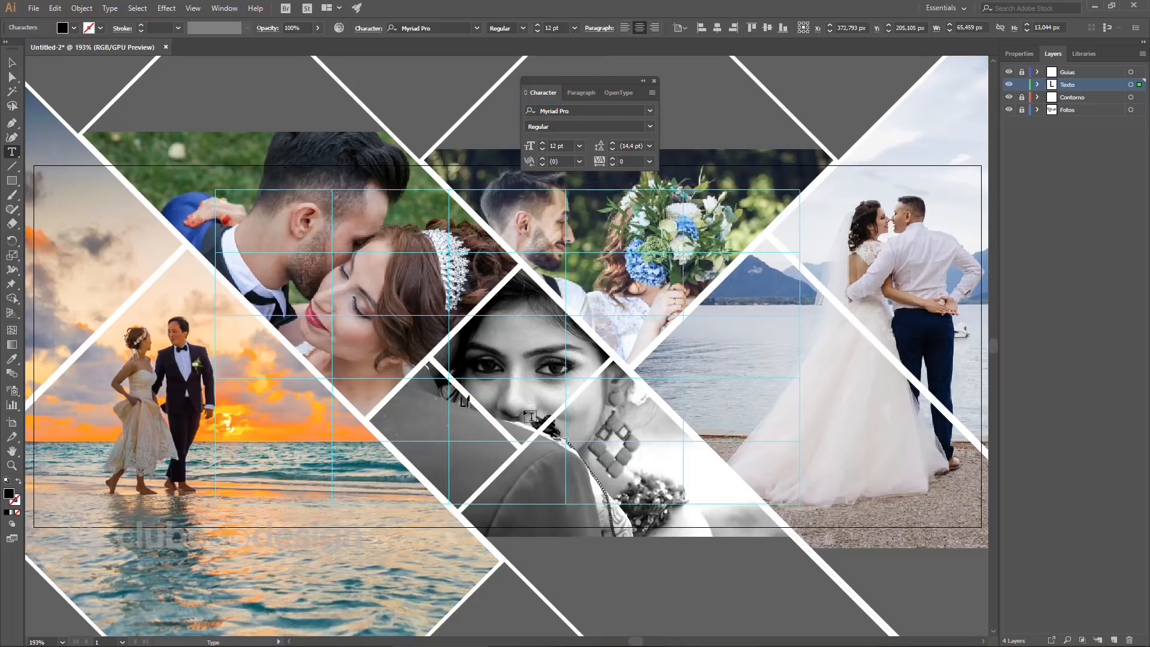
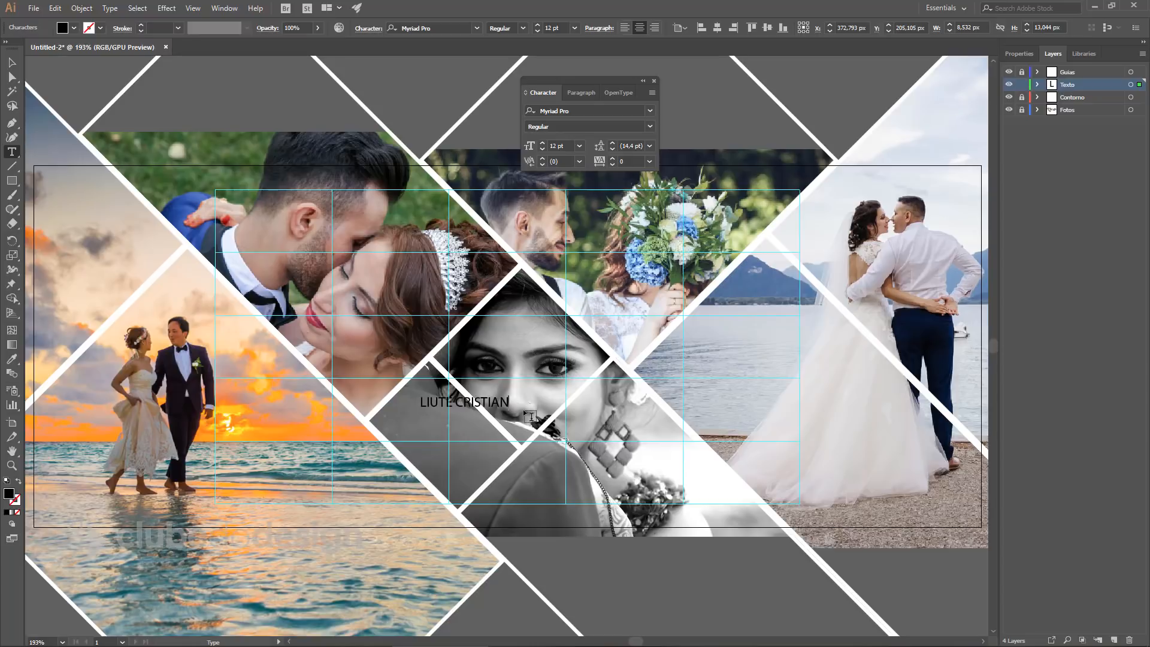
Set the name line in Open Sans Bold at 20 pt and nudge it slightly right.
key("ctrl+a")
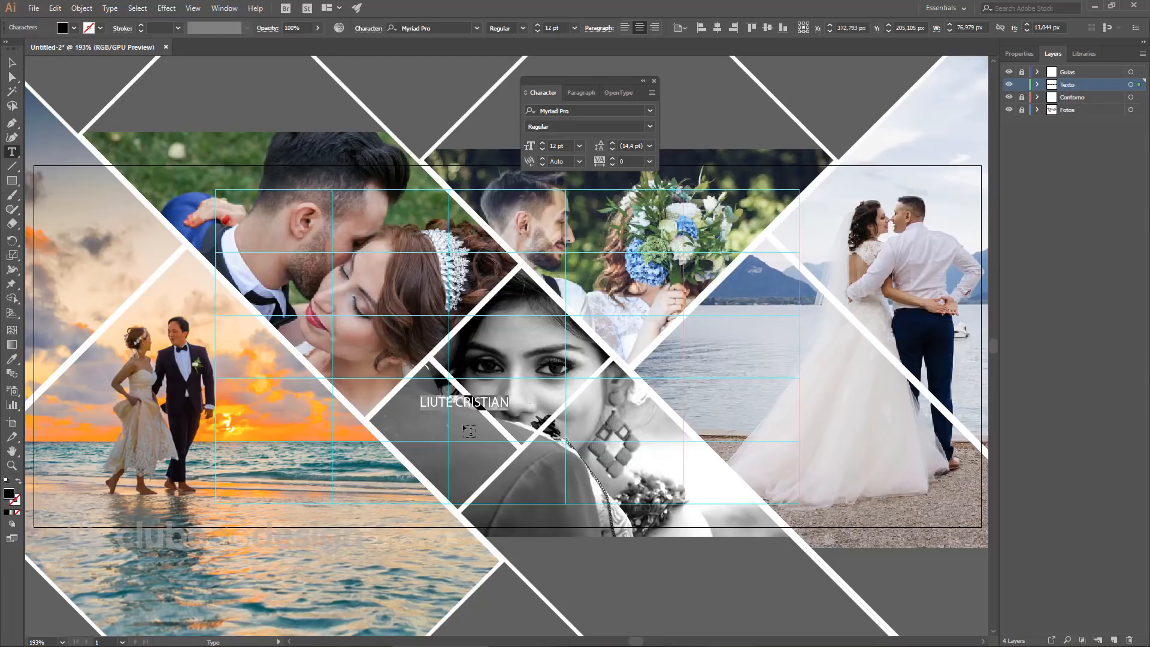
left_click(588, 111)
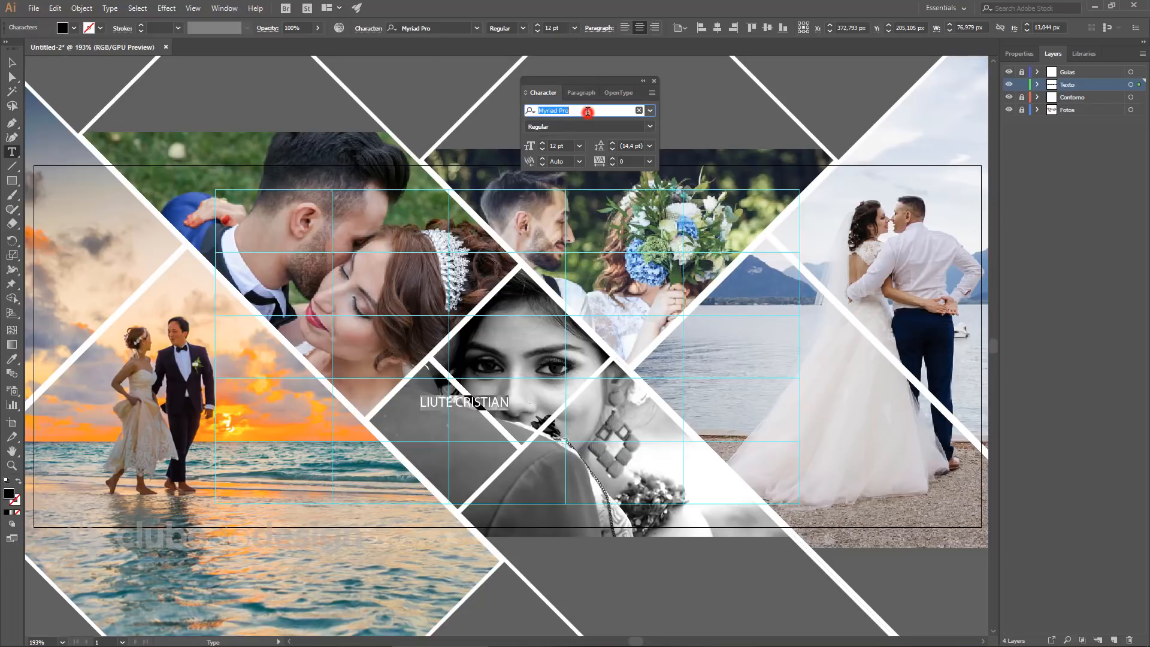
type("OPENA")
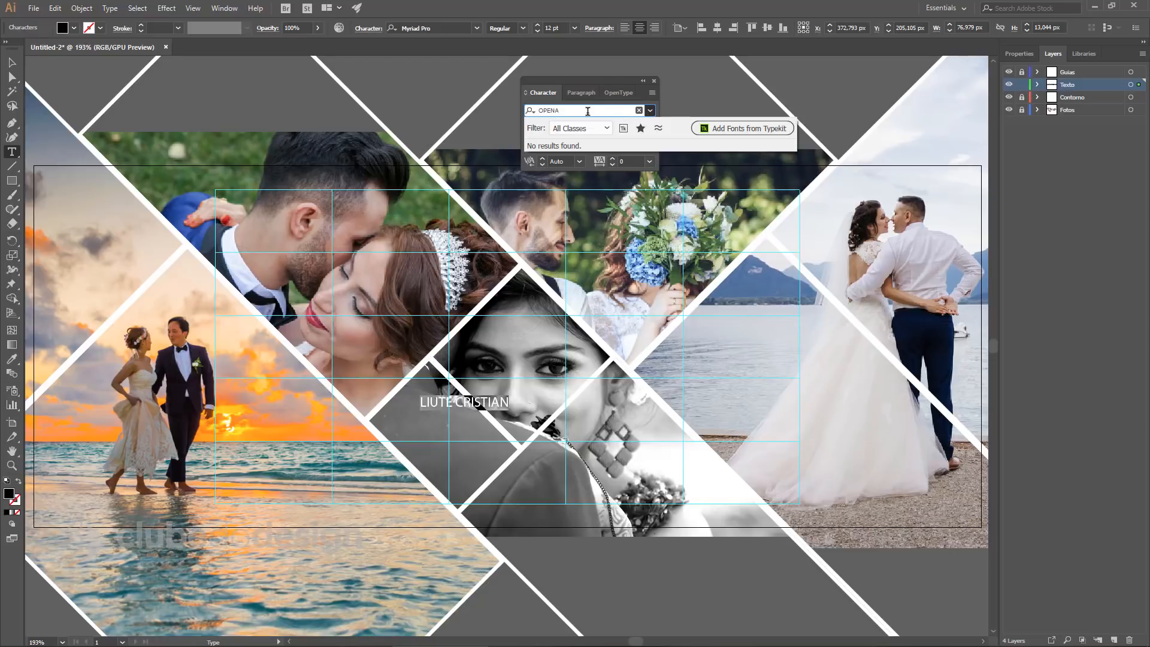
key("BackSpace")
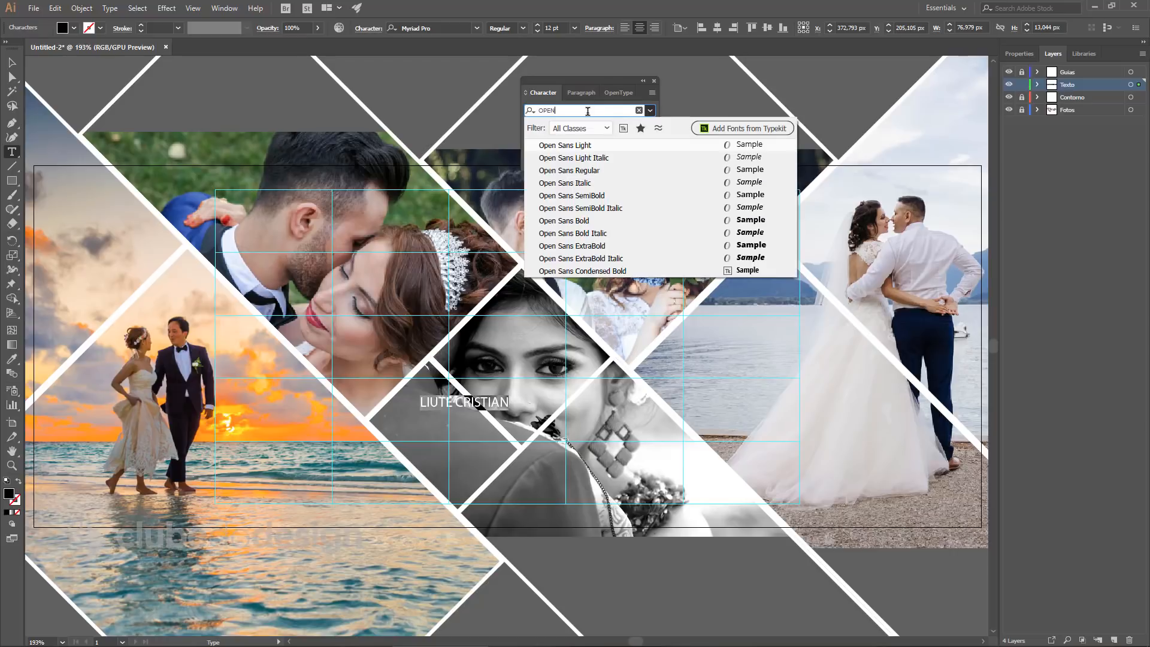
left_click(589, 223)
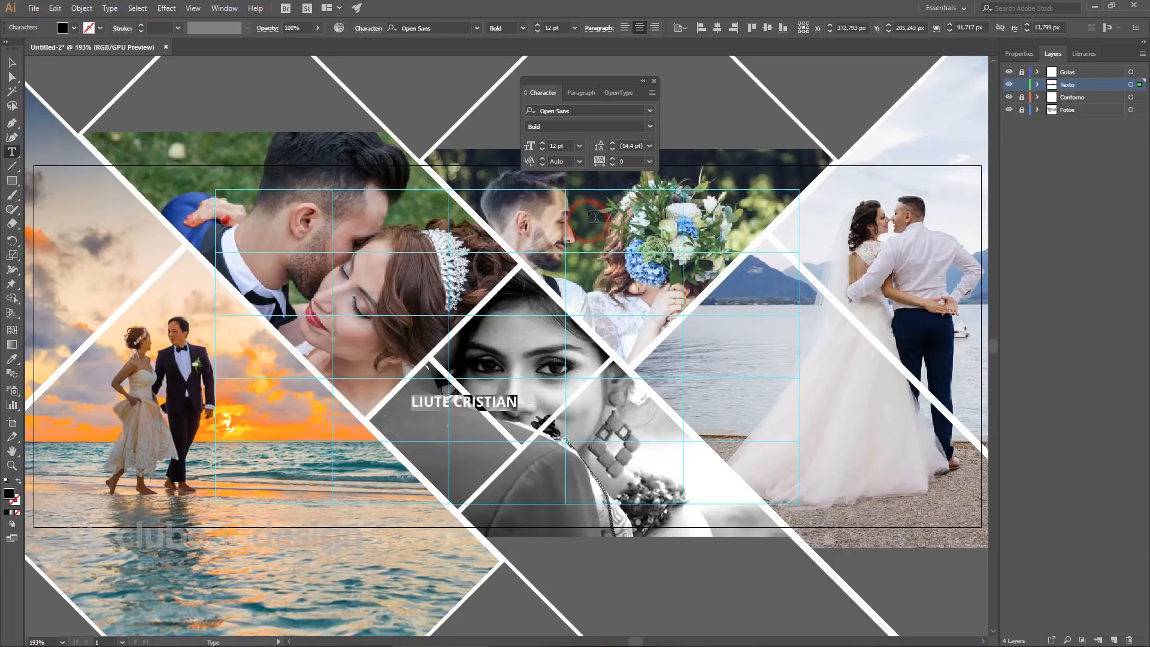
double_click(557, 145)
type("20")
key("Return")
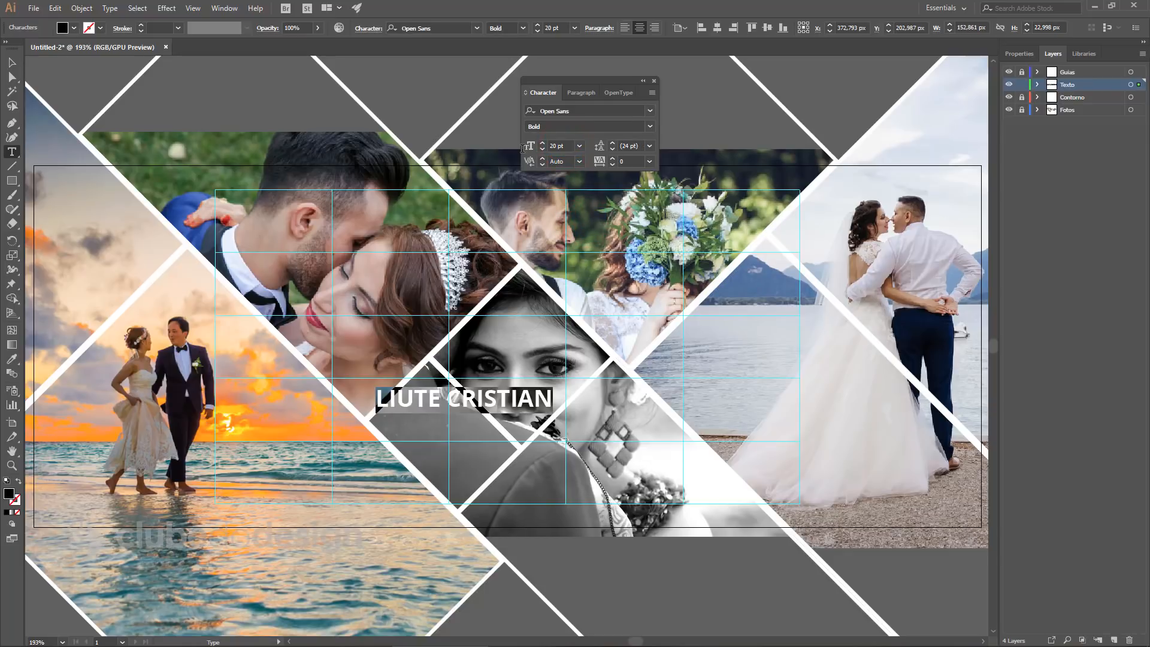
left_click(12, 62)
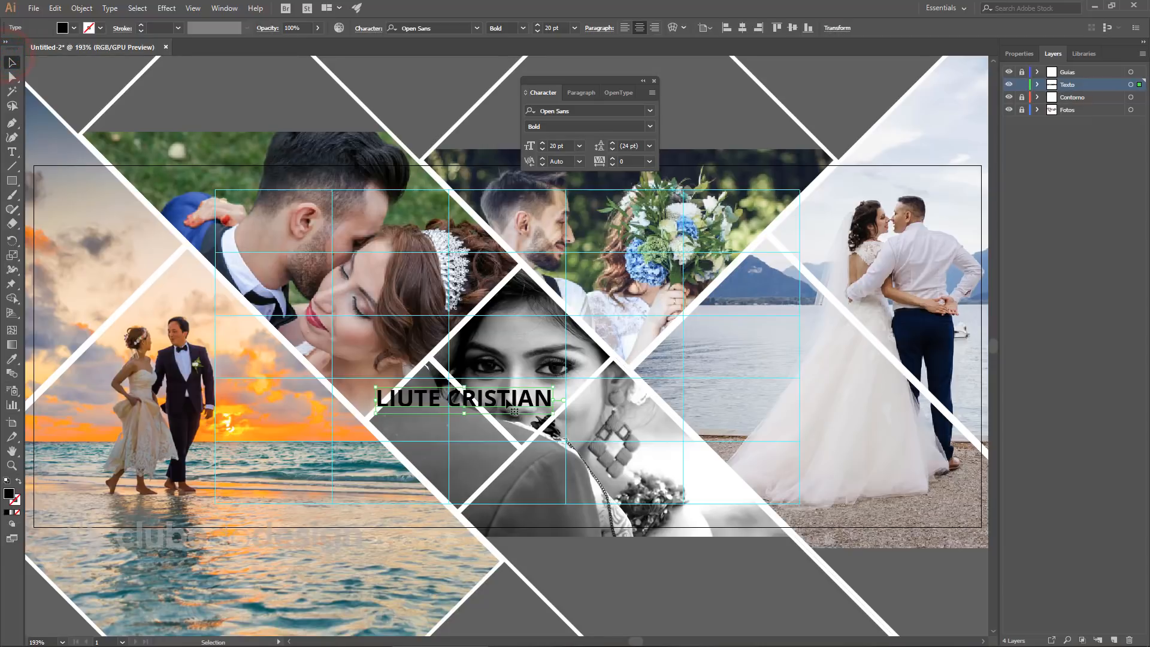
left_click_drag(512, 407, 549, 447)
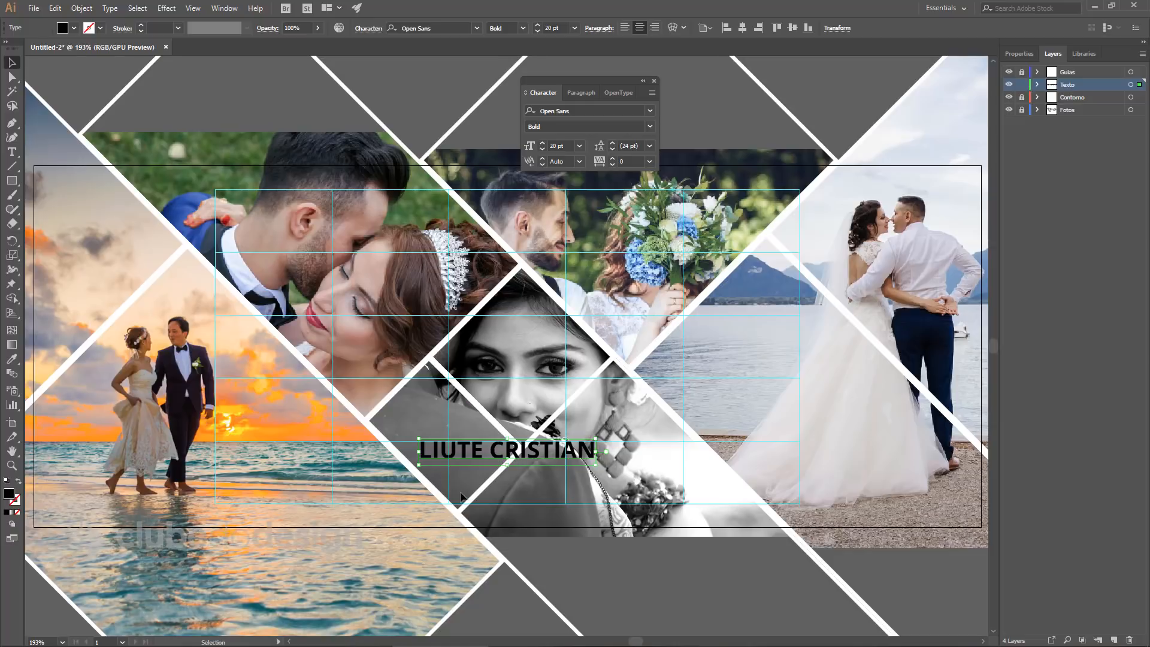
Use the Align panel with Align To Artboard to centre the name line horizontally.
left_click(226, 9)
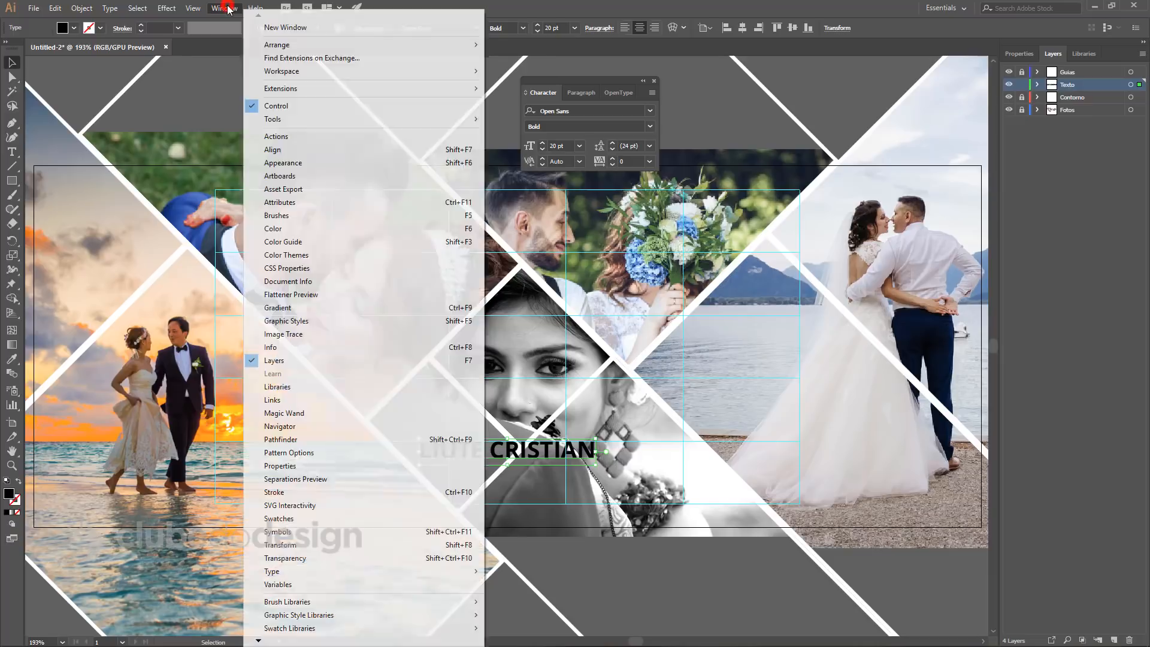
left_click(314, 150)
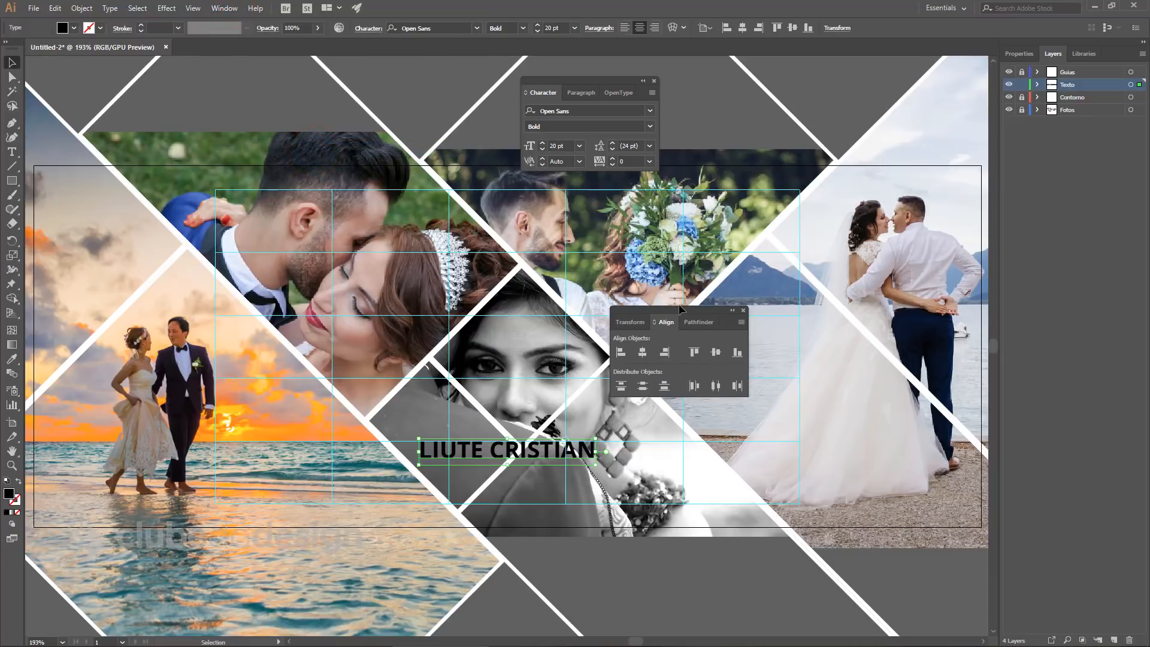
left_click(659, 295)
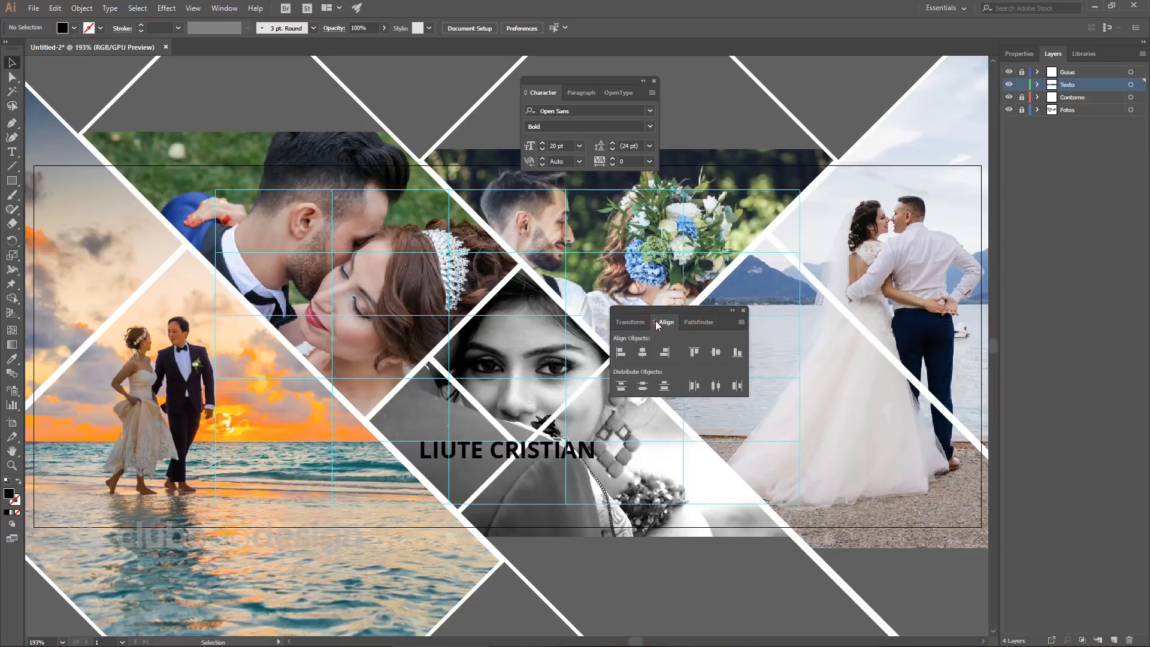
left_click(656, 322)
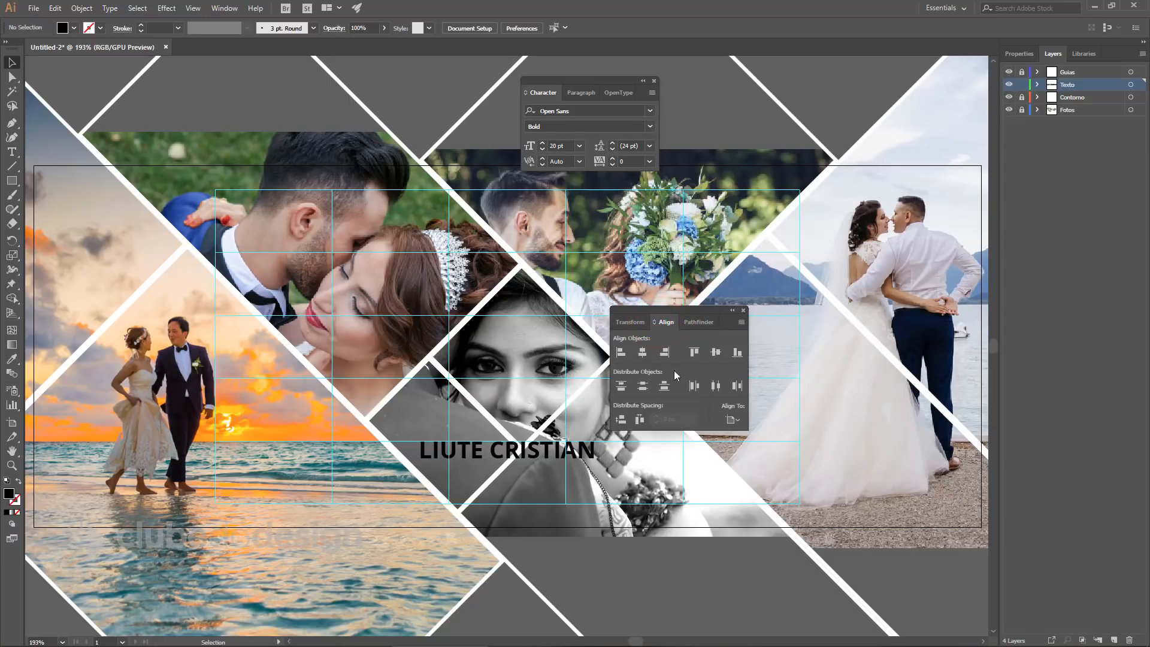
left_click(732, 419)
left_click(757, 462)
left_click(523, 461)
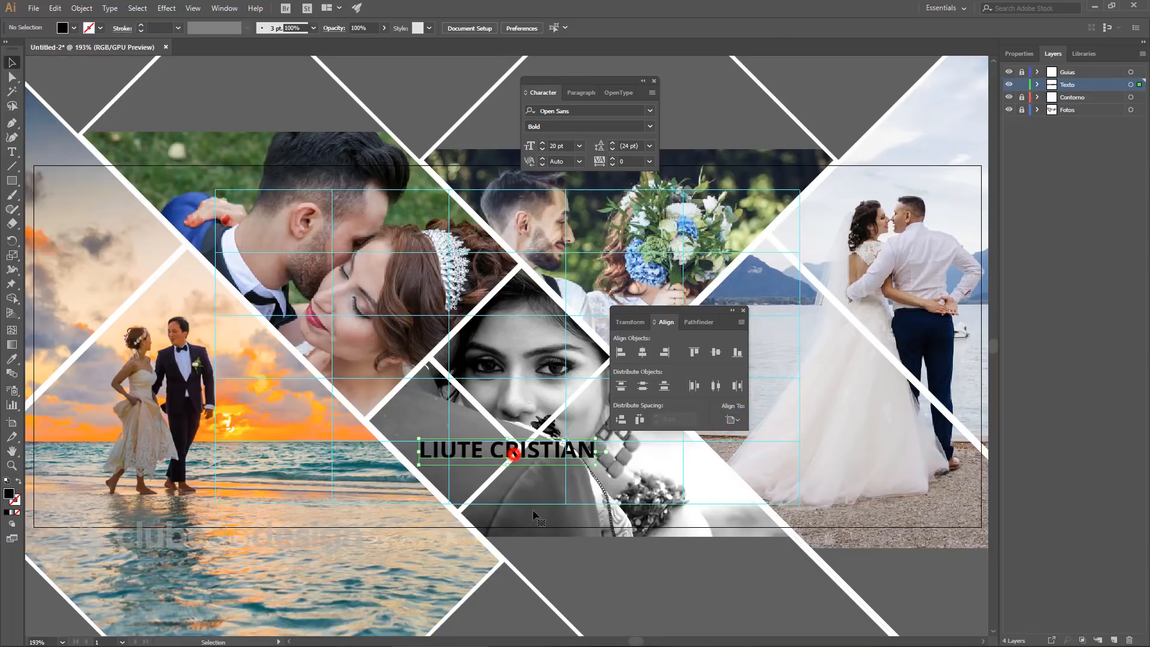
left_click(643, 353)
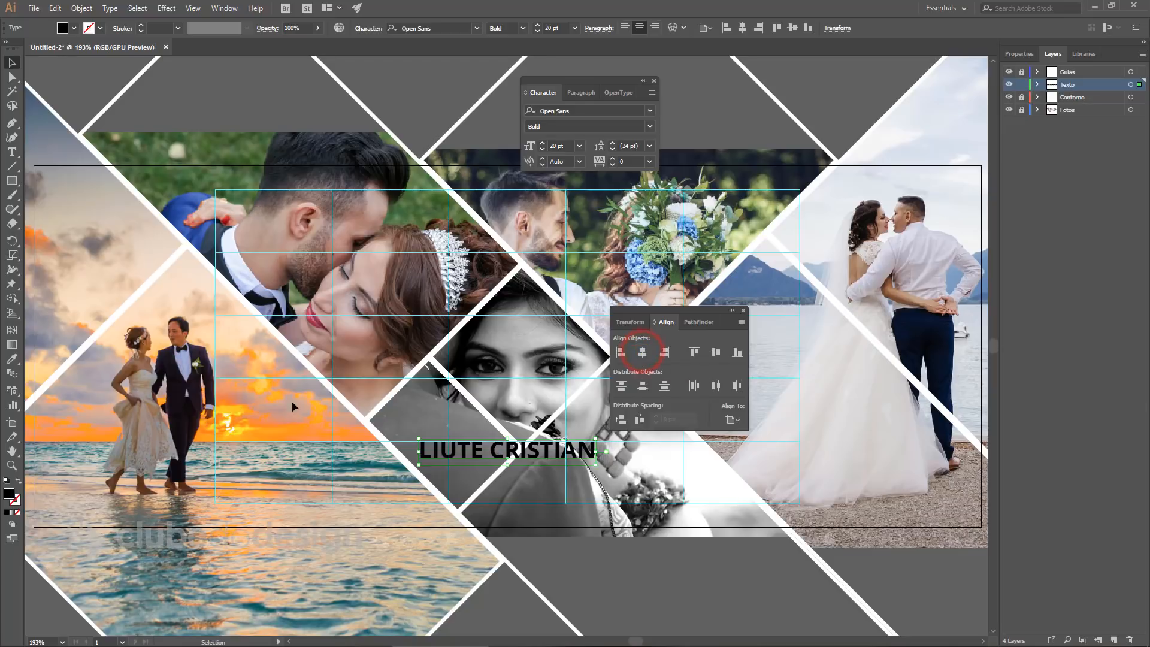
left_click_drag(567, 457, 218, 457)
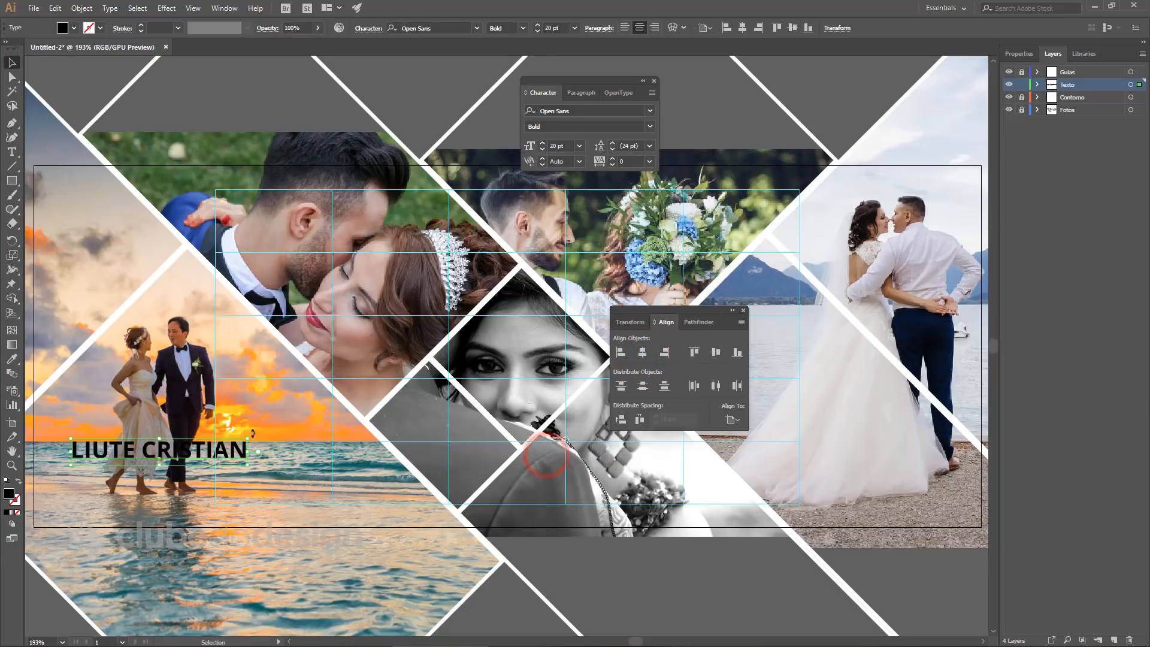
left_click(641, 353)
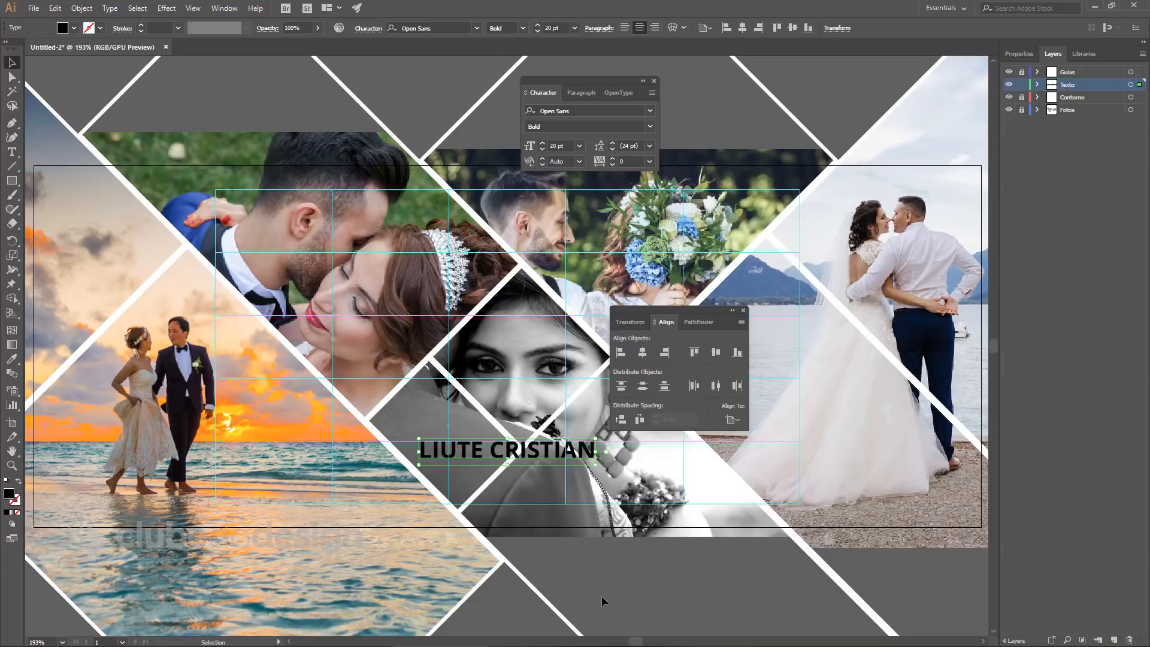
Set the name to 24 pt, after trying 32 pt, and move it slightly lower.
left_click_drag(565, 147, 542, 148)
type("24")
key("Return")
type("32")
key("Return")
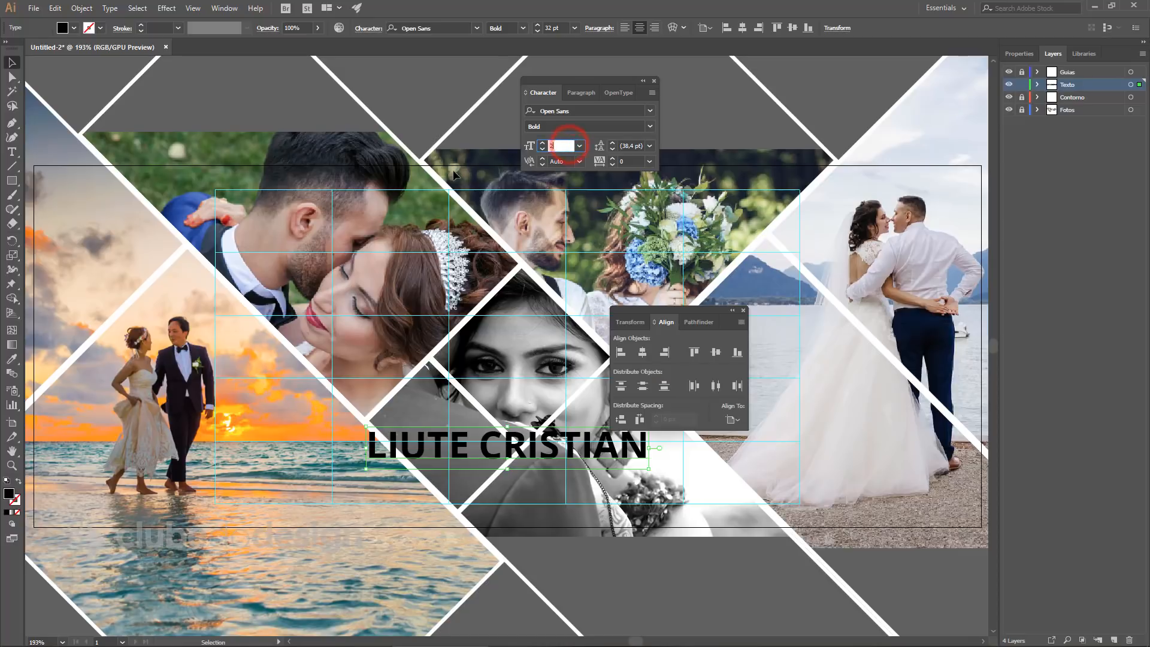
type("24")
key("Return")
left_click_drag(555, 440, 419, 481)
left_click(549, 466, "ctrl")
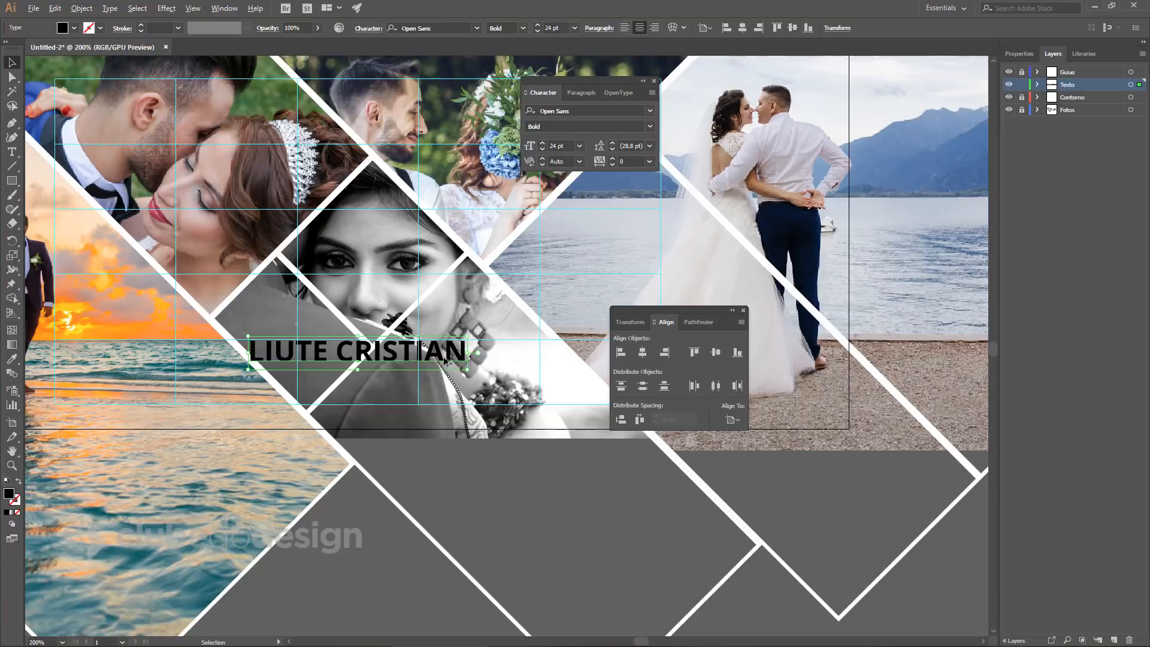
Duplicate the name line just below it and give the upper line tracking 150.
left_click_drag(440, 357, 442, 388)
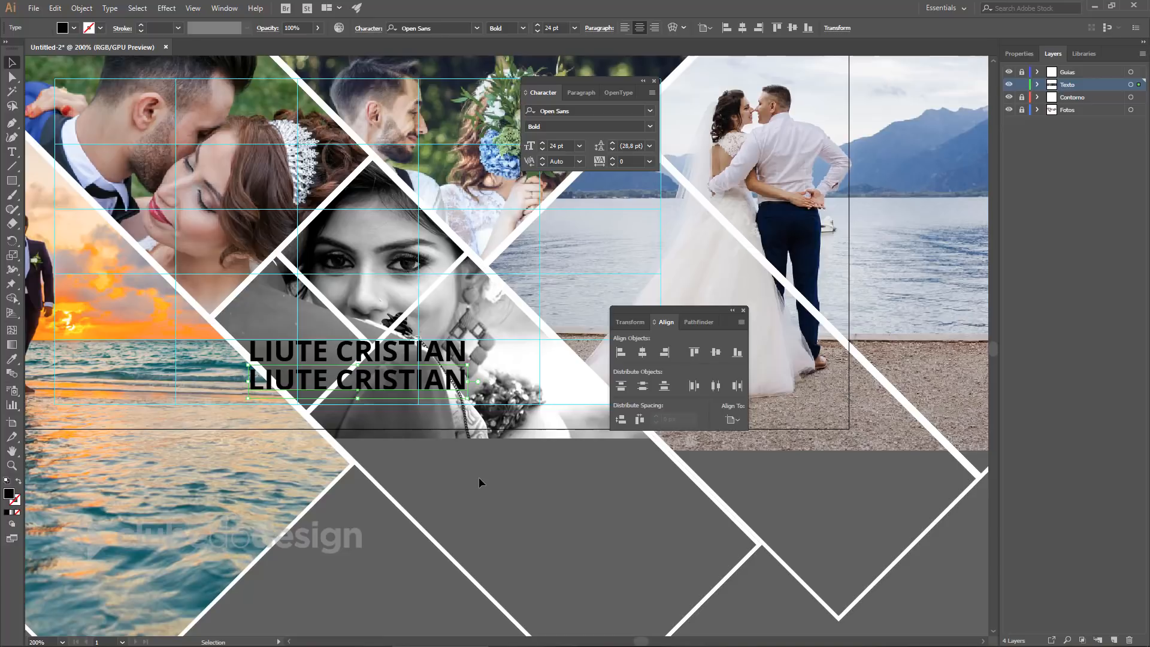
left_click(453, 350)
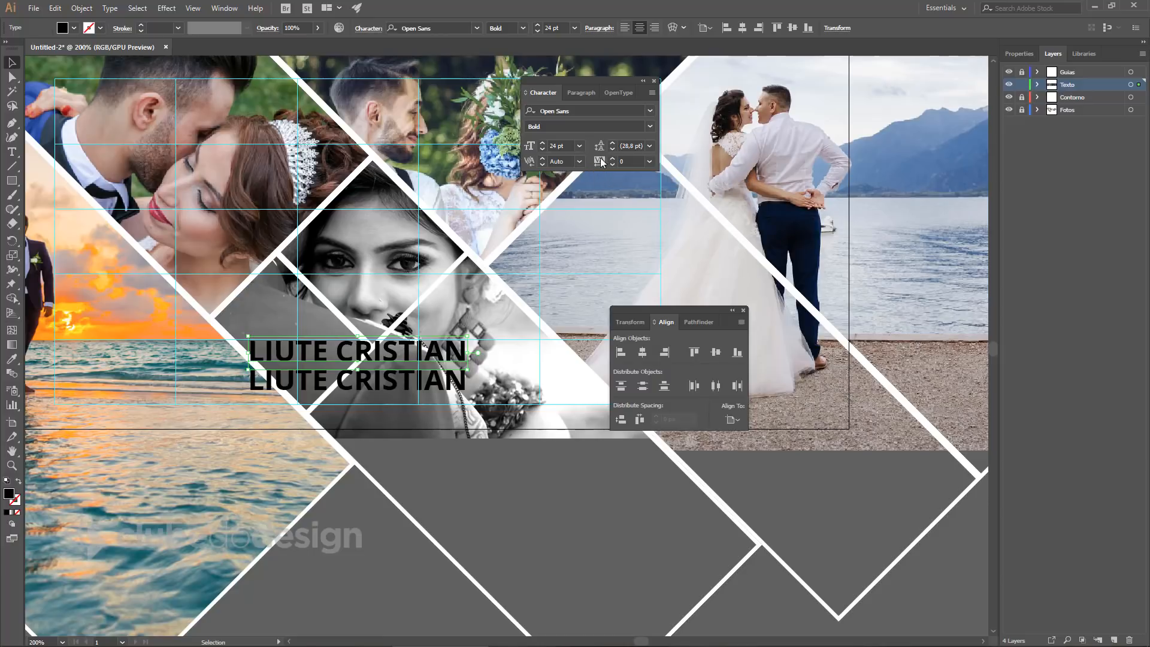
left_click(619, 162)
type("150")
key("Return")
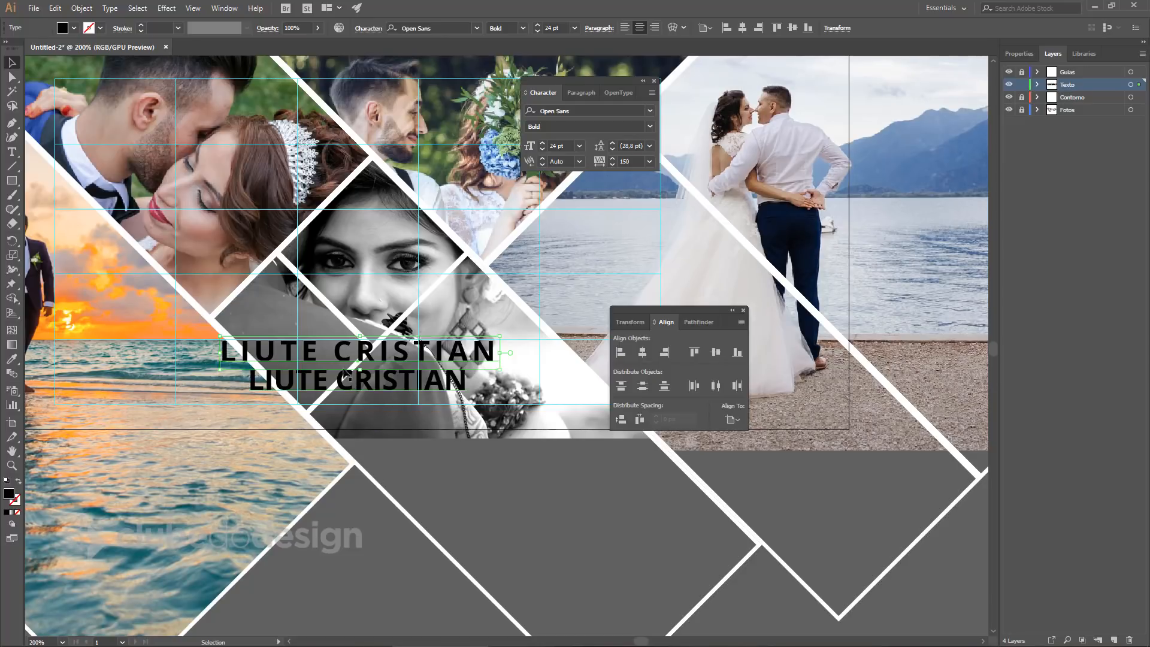
Set the upper name's second word to Open Sans Light and hide the Contorno and Fotos layers.
double_click(335, 352)
left_click_drag(335, 352, 499, 353)
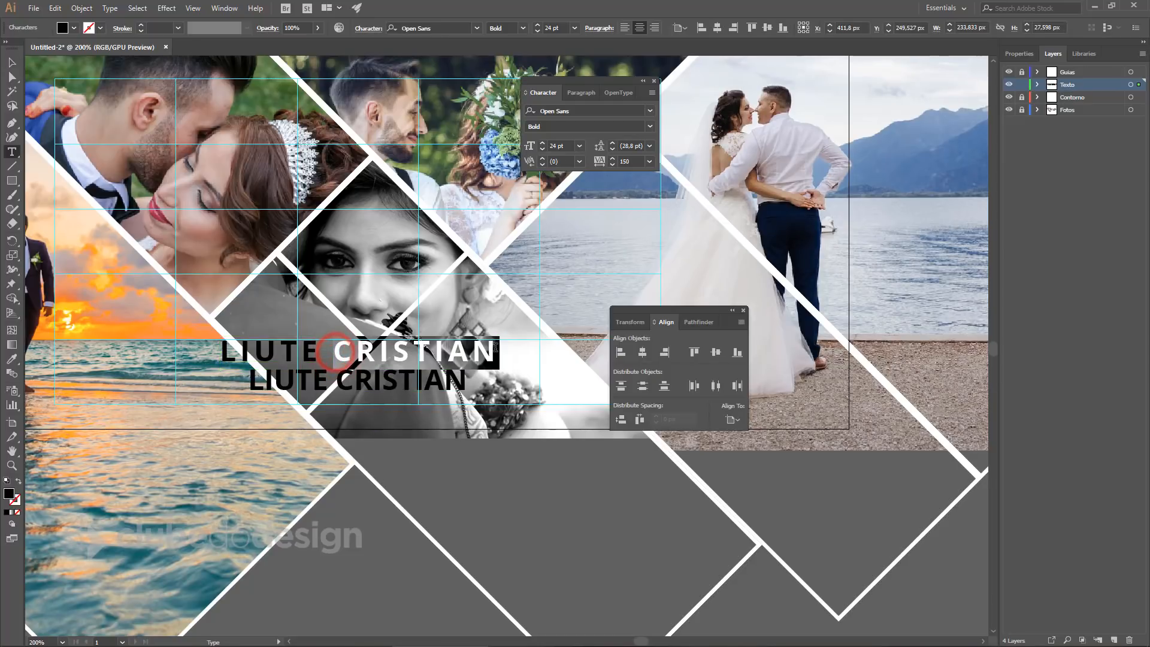
left_click(651, 127)
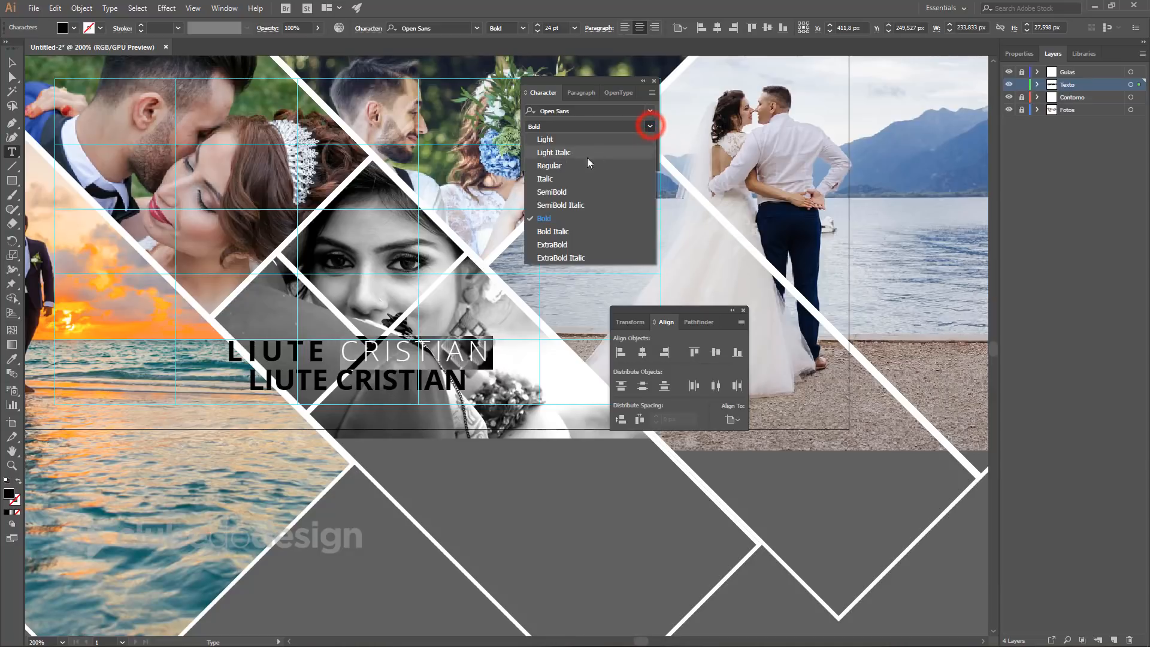
left_click(550, 145)
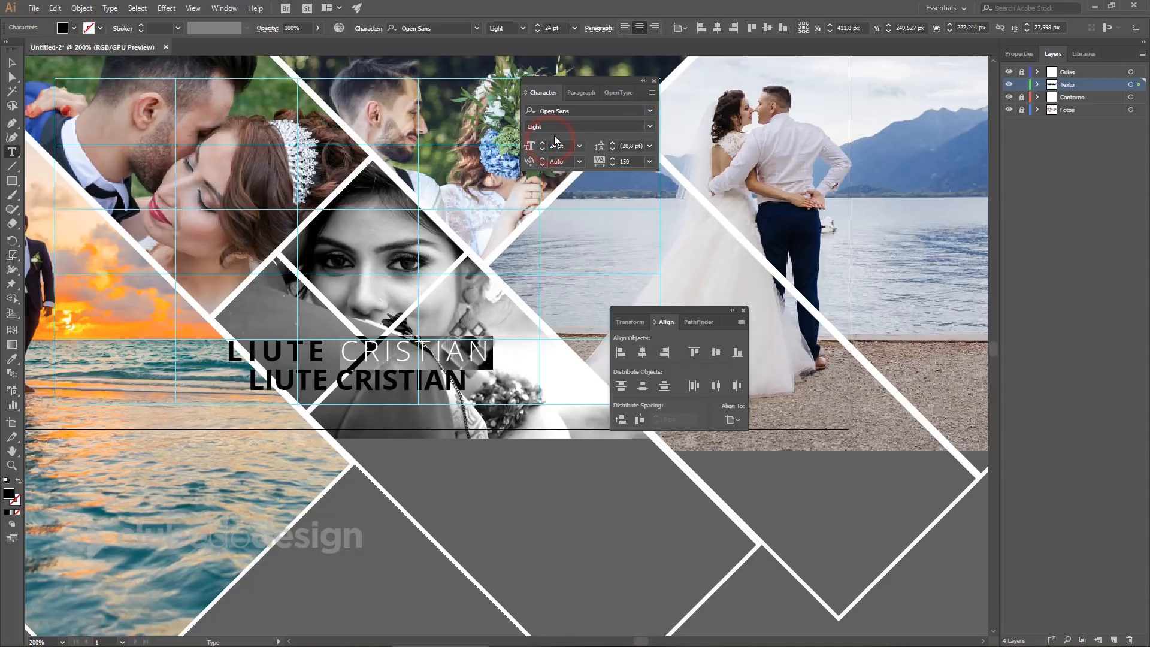
left_click(403, 343)
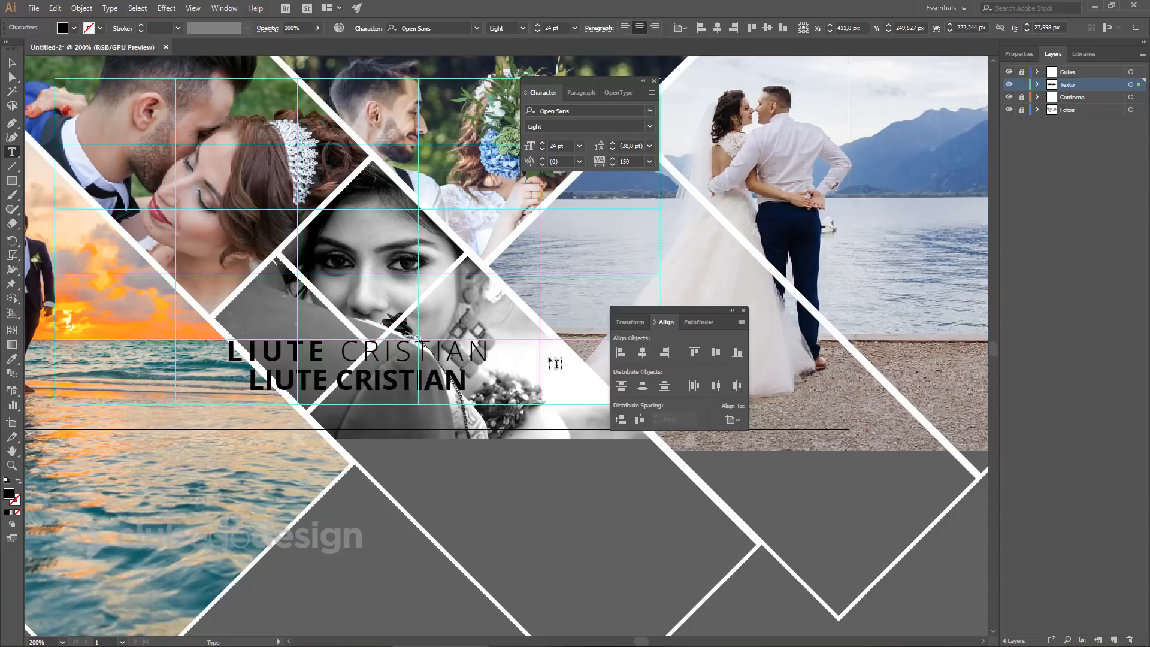
left_click(1009, 97)
left_click(1009, 110)
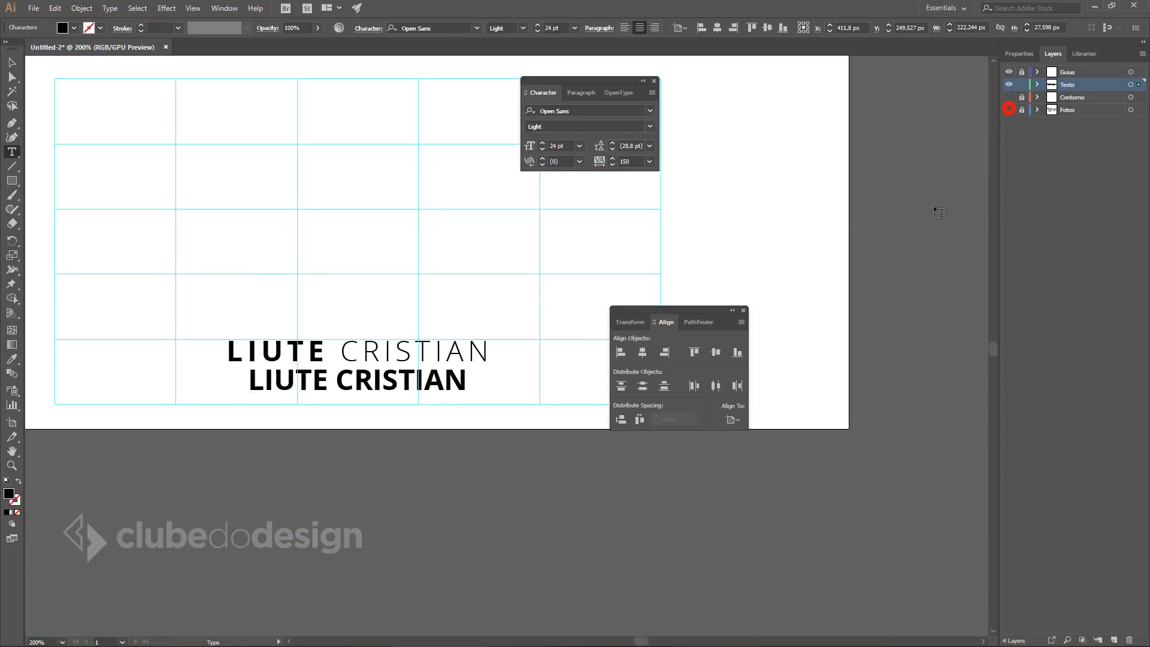
Retype the lower name line as FOTOGRAFIA MATRIMONIAL.
left_click(11, 63)
left_click(383, 389)
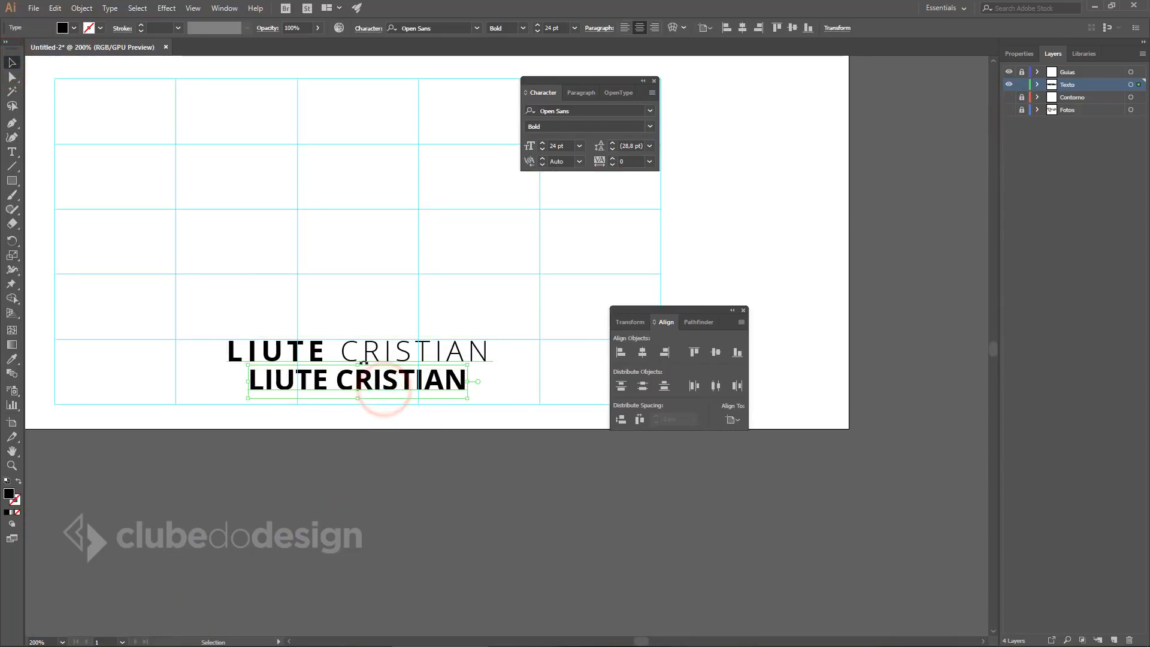
double_click(371, 386)
key("ctrl+a")
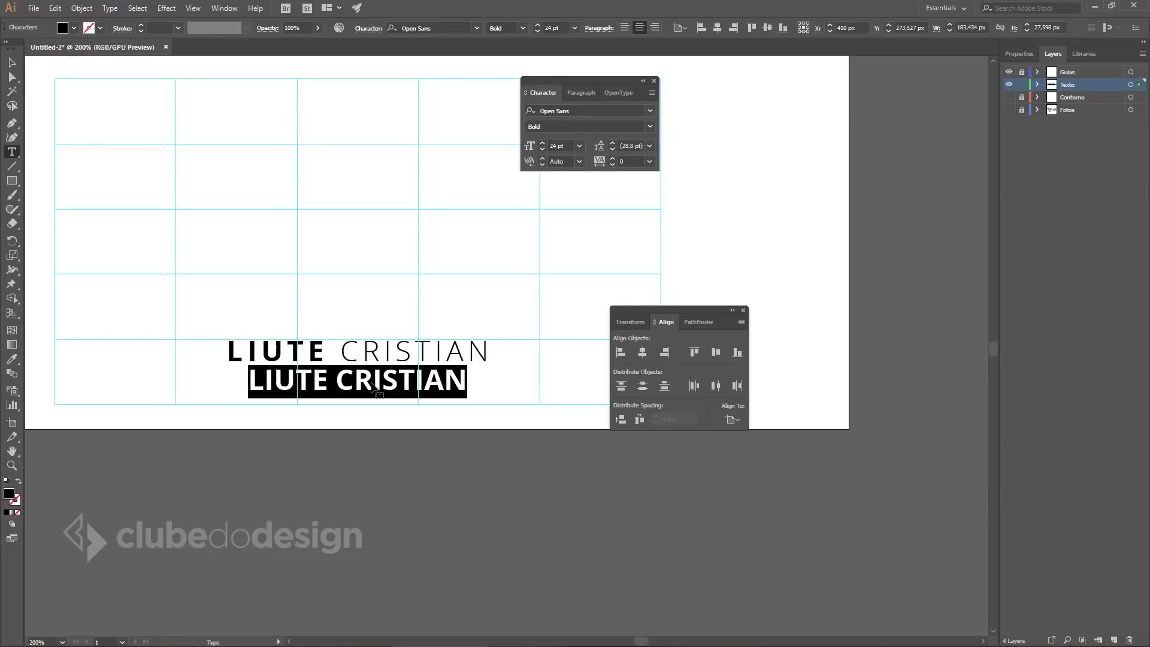
type("fotoga")
key("ctrl+a")
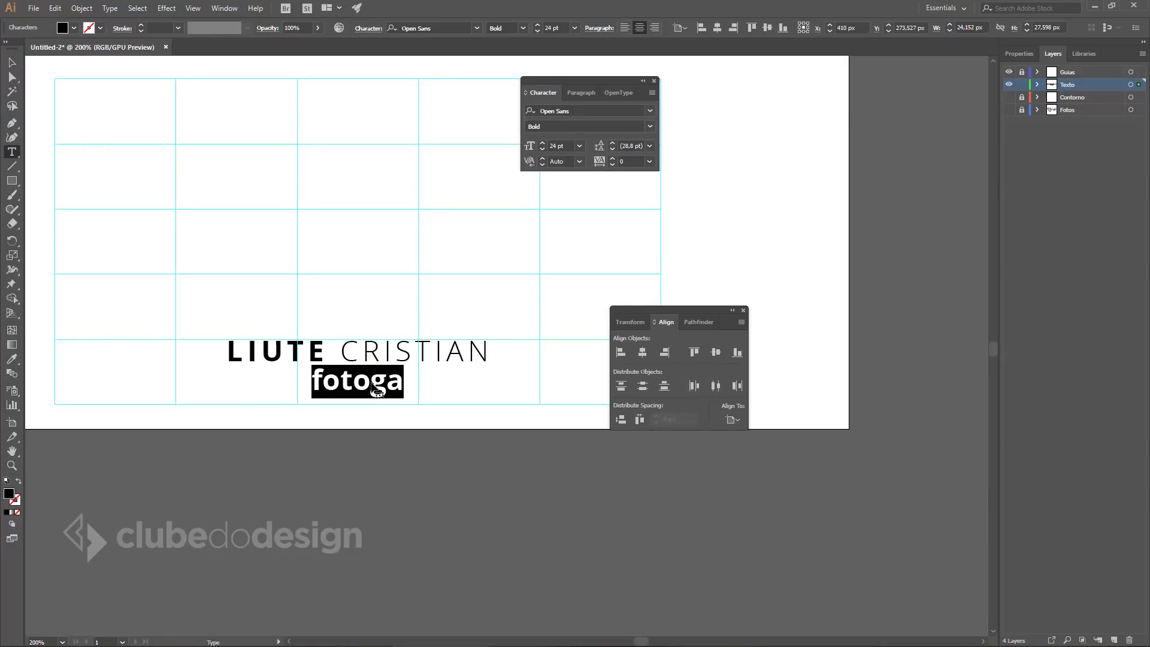
type("FOTOGRAFIA M")
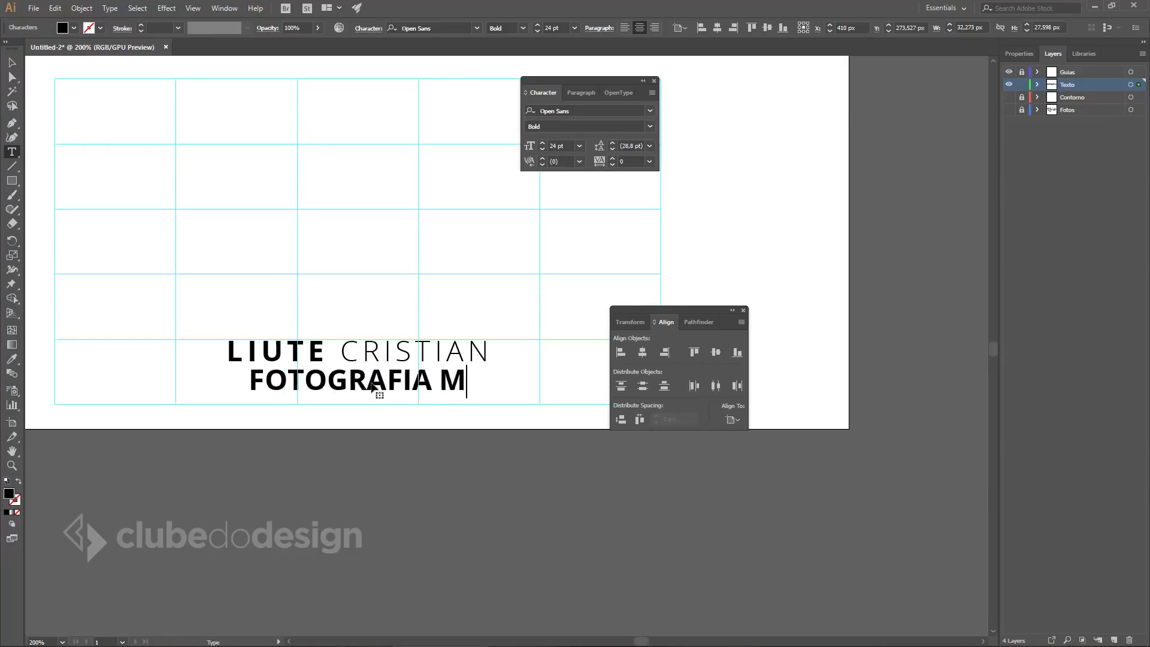
type("ATRIMONIAL")
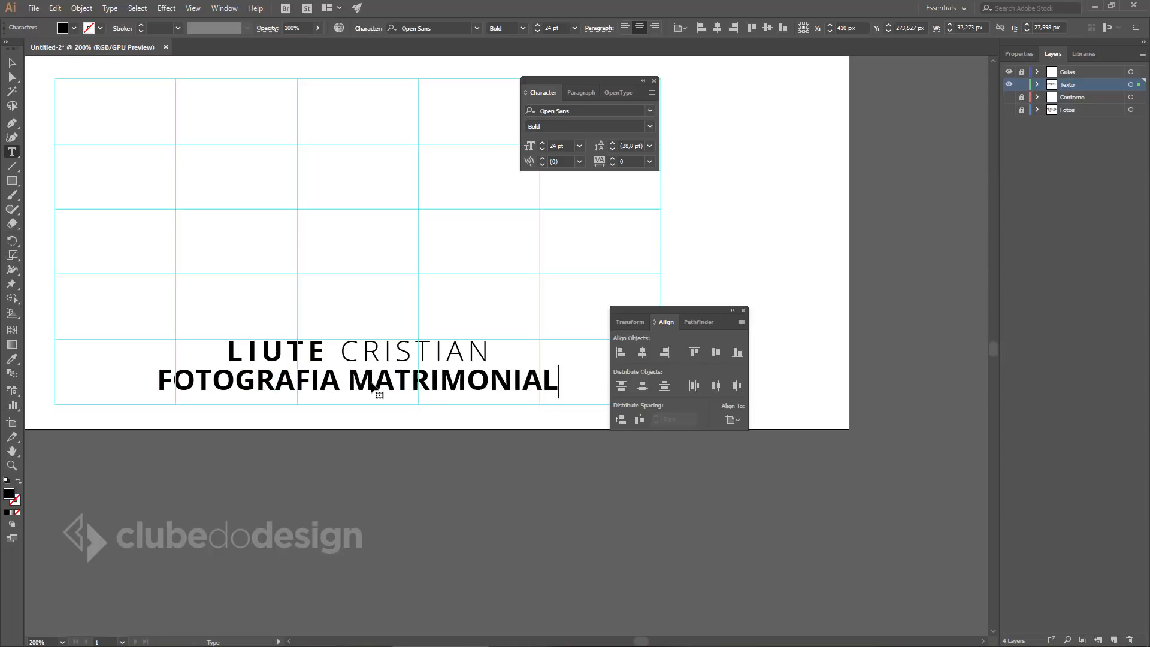
Size the FOTOGRAFIA MATRIMONIAL subtitle to 12 pt, after trying 20 and 18 pt.
key("ctrl+a")
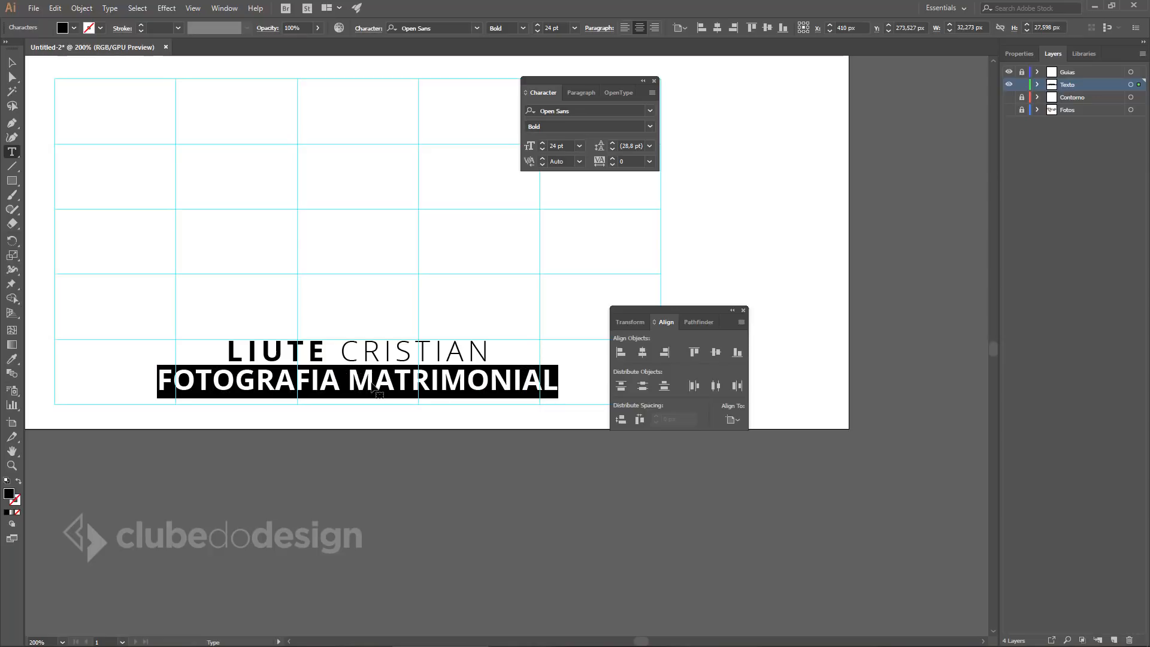
left_click(560, 146)
type("20")
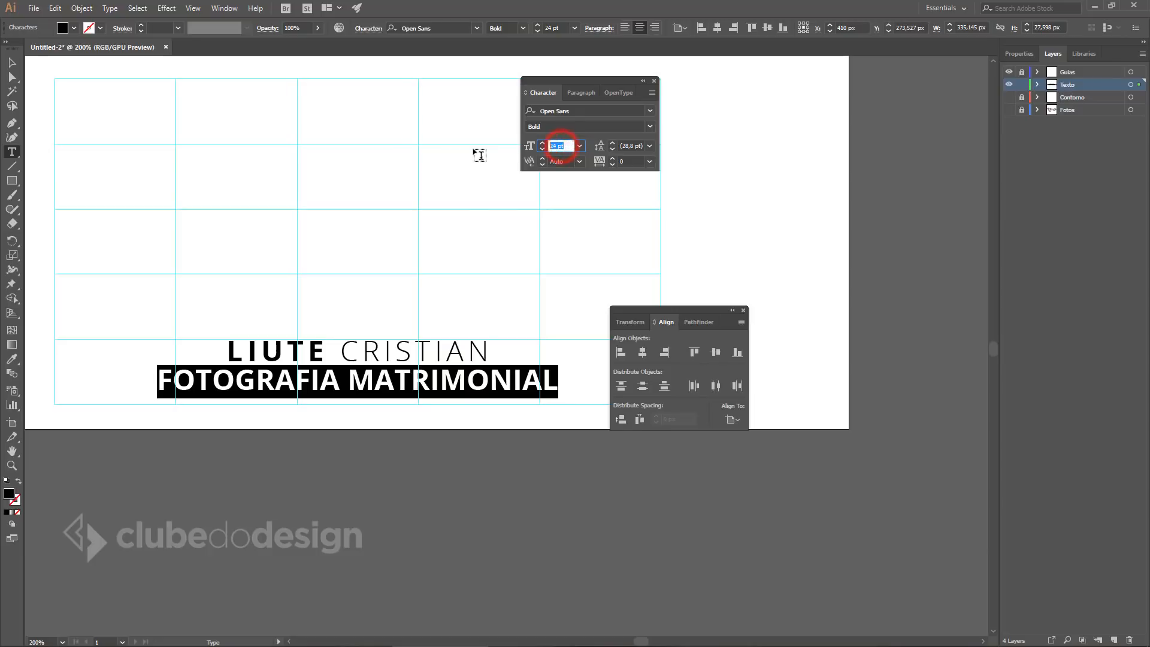
key("Return")
left_click(571, 145)
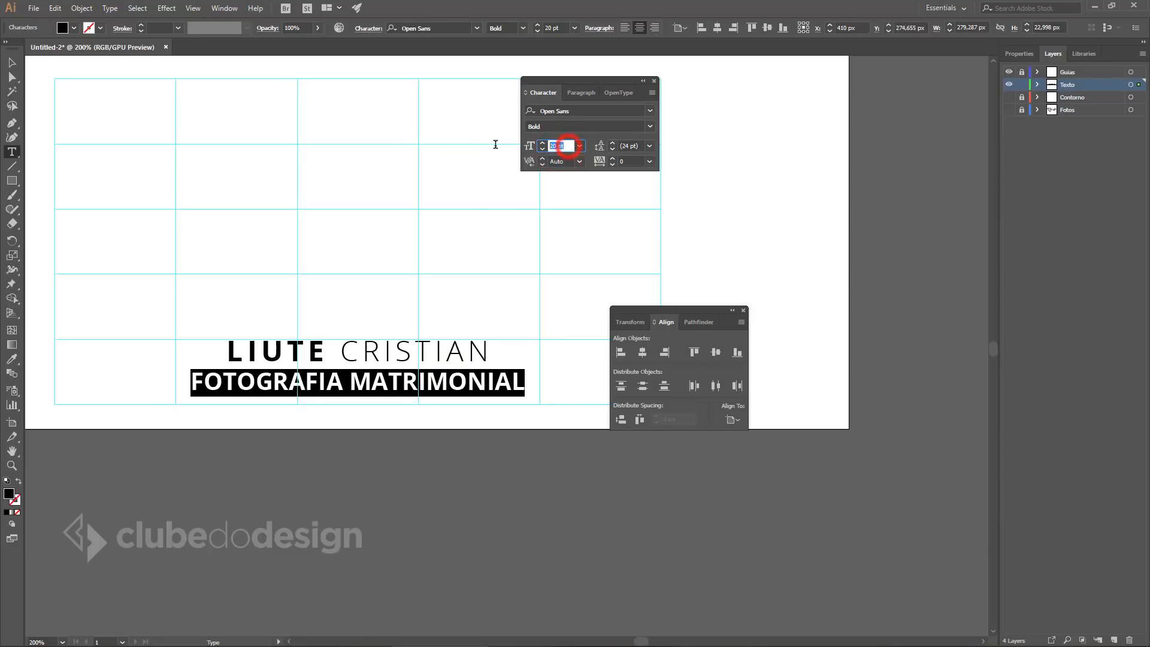
type("18")
key("Return")
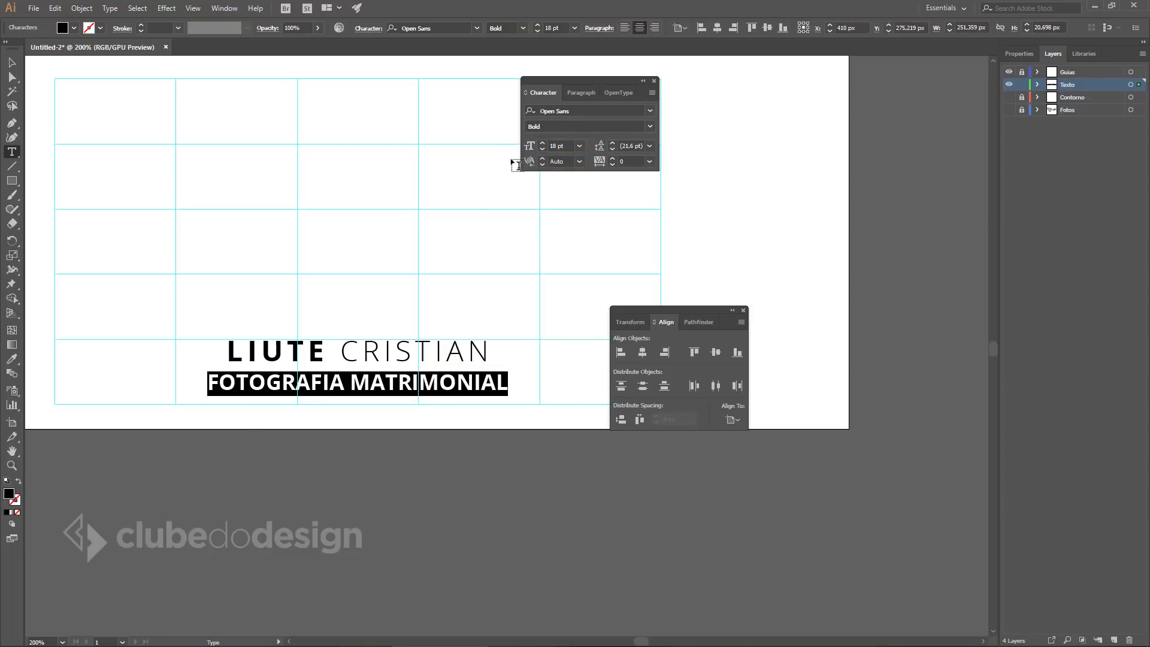
left_click(566, 146)
type("12")
key("Return")
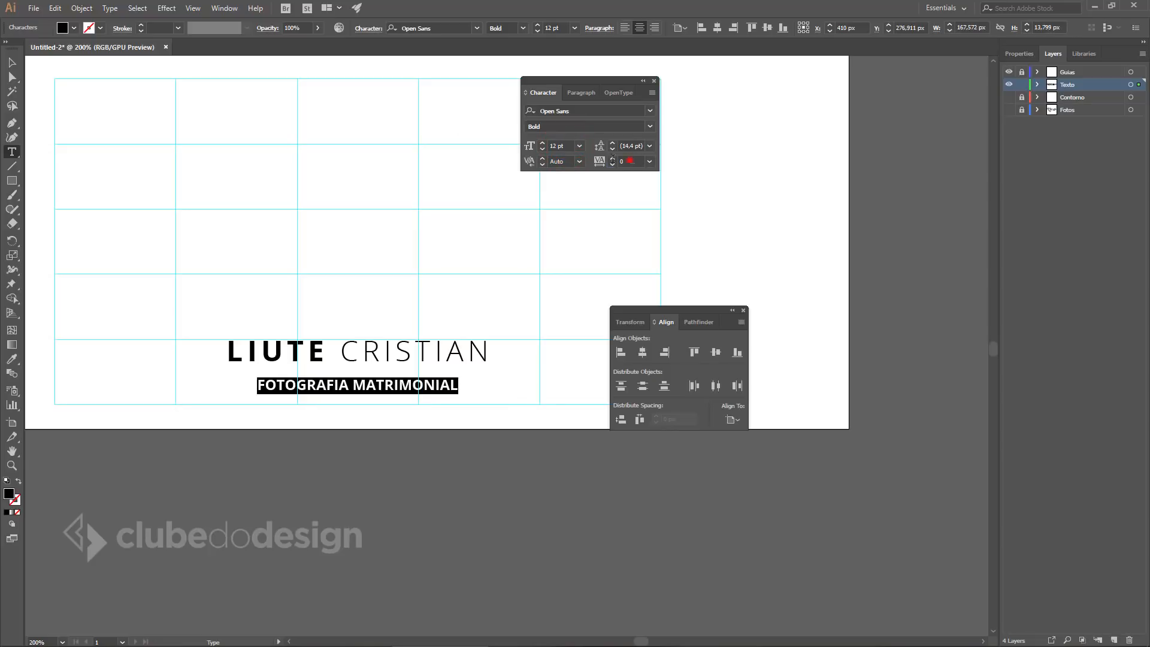
Give the subtitle 300 tracking and the Open Sans SemiBold weight.
left_click(630, 160)
type("00")
key("Return")
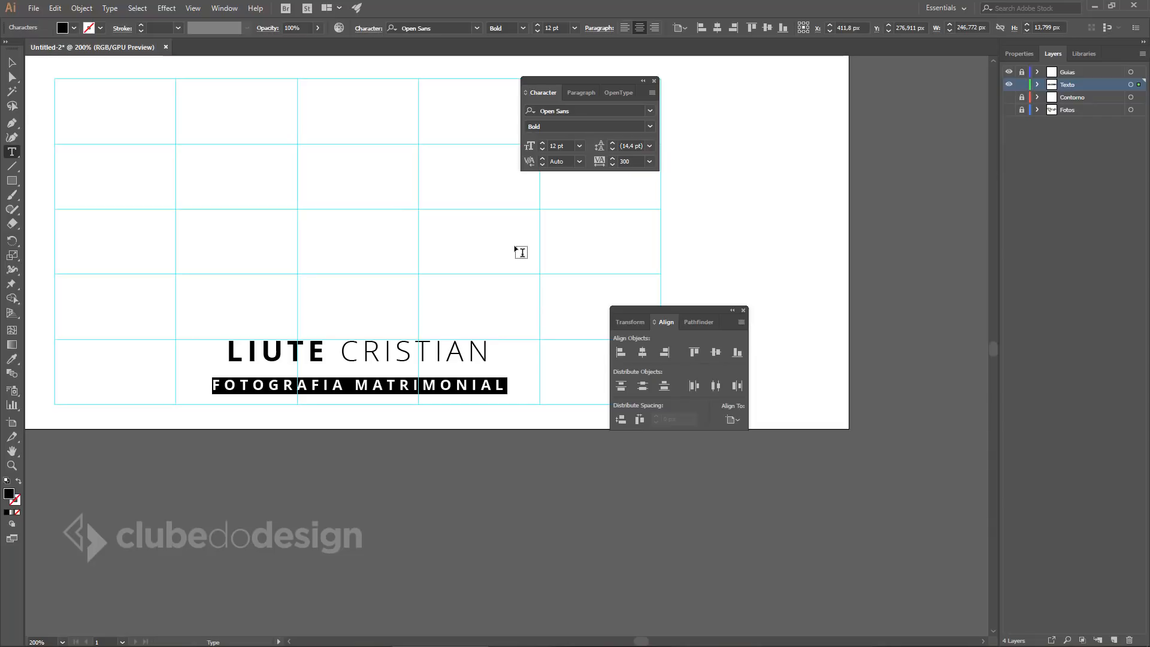
left_click(650, 126)
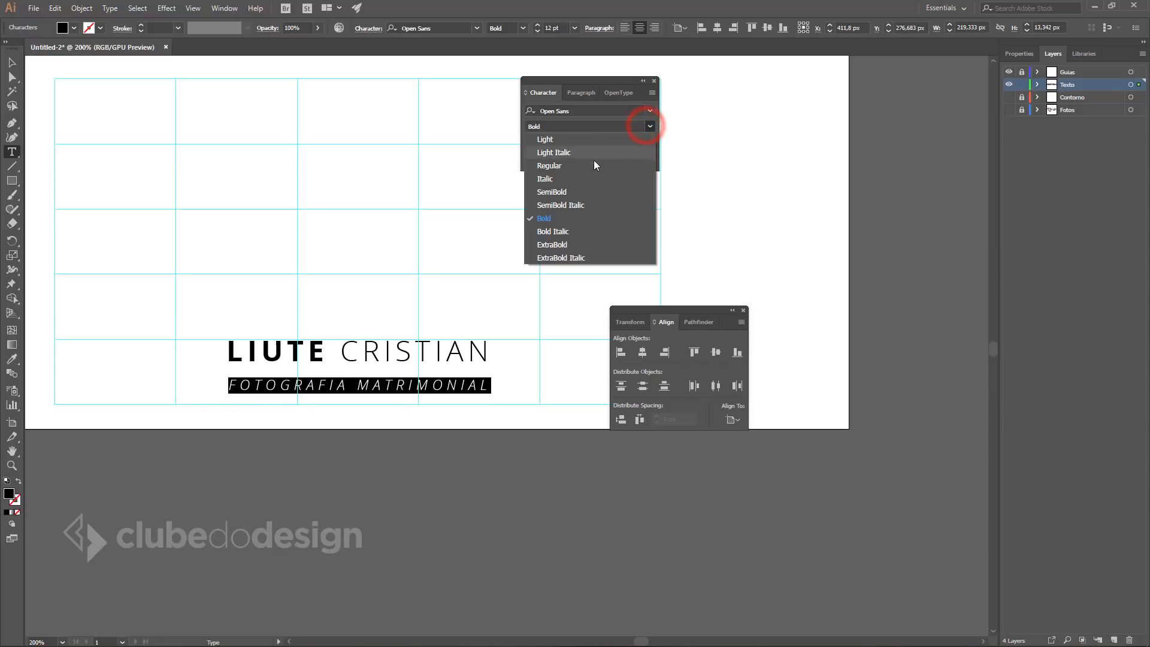
left_click(562, 192)
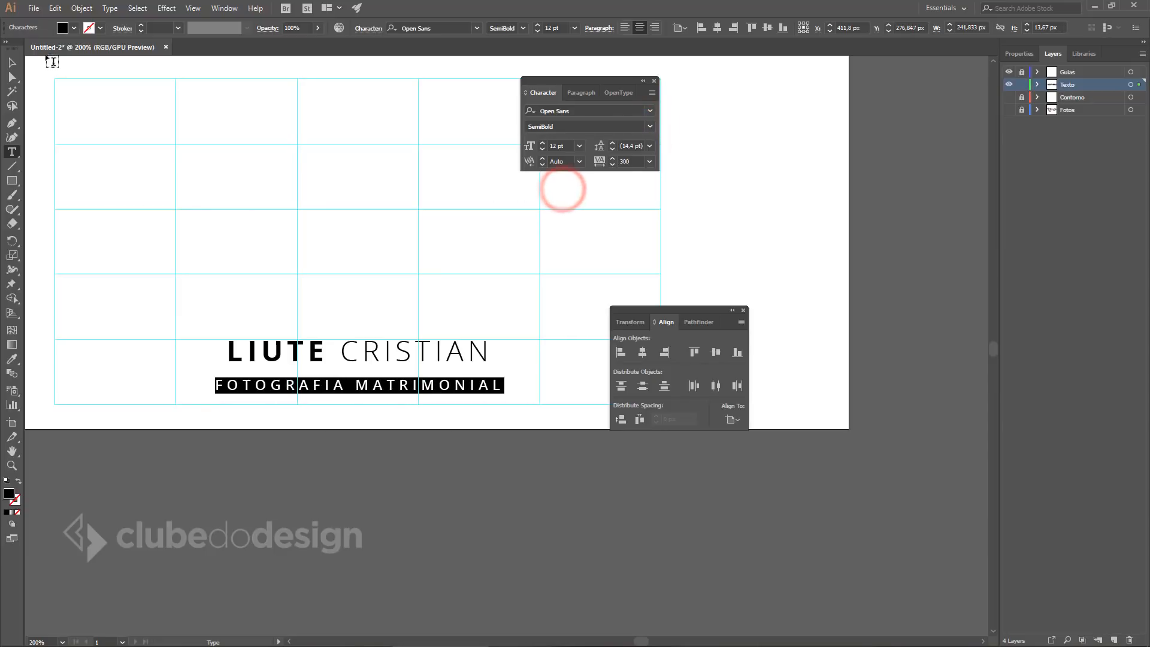
Move the subtitle up to sit just beneath the name line.
left_click(12, 61)
left_click_drag(417, 386, 297, 375)
left_click(414, 439)
left_click(391, 393, "ctrl")
mouse_move(439, 316)
left_mouse_down()
mouse_move(446, 354)
mouse_move(453, 318)
left_mouse_up()
Duplicate the subtitle line directly below the original.
left_click(419, 422)
scroll(371, 389, "down", 2)
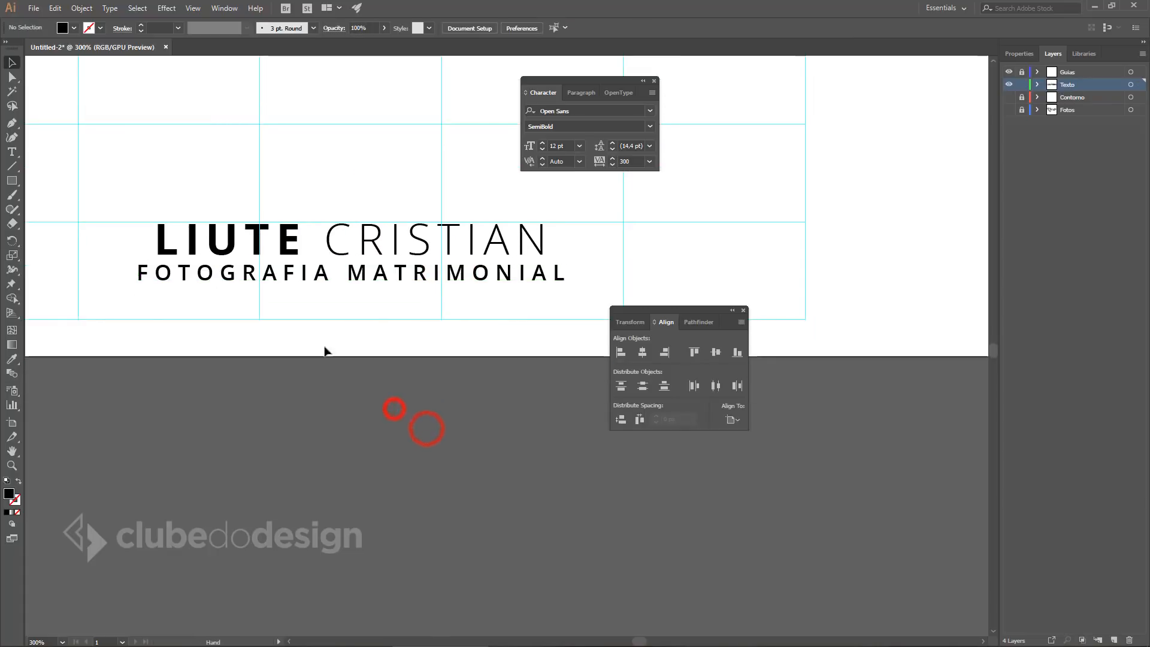
left_click_drag(403, 277, 404, 305, "alt")
left_click(397, 457)
Retype the copied line as 'NOIVADOS CERIMÔNIAS RECEPÇÕES'.
key("t")
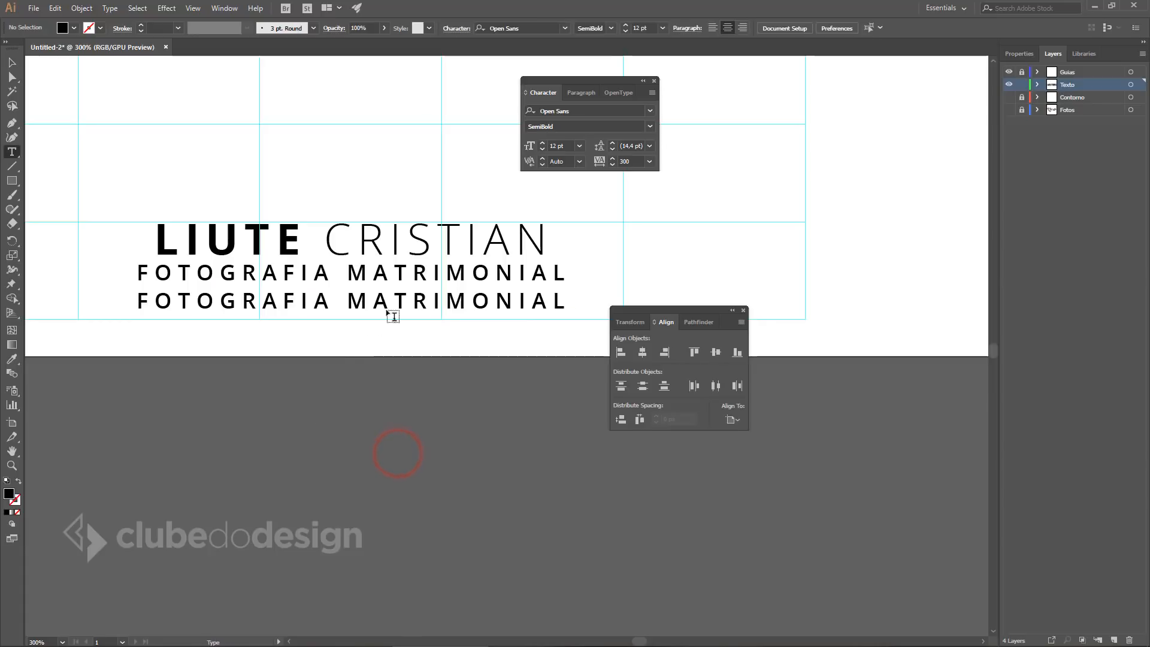
left_click(394, 298)
key("ctrl+a")
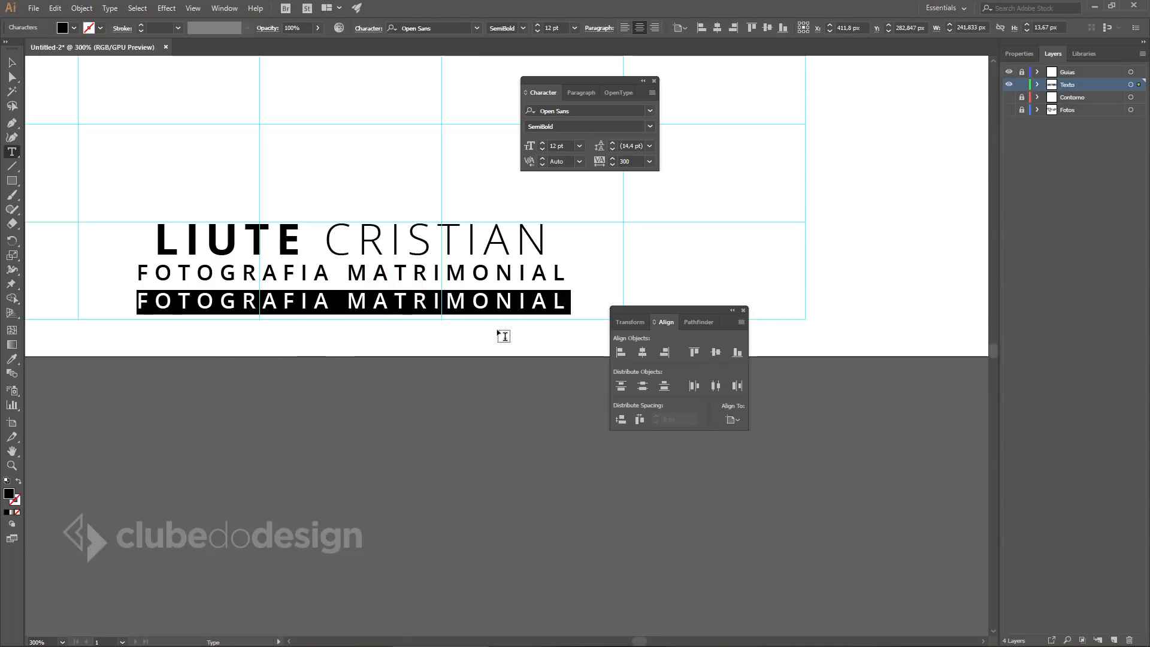
type("NOIVADOS   ")
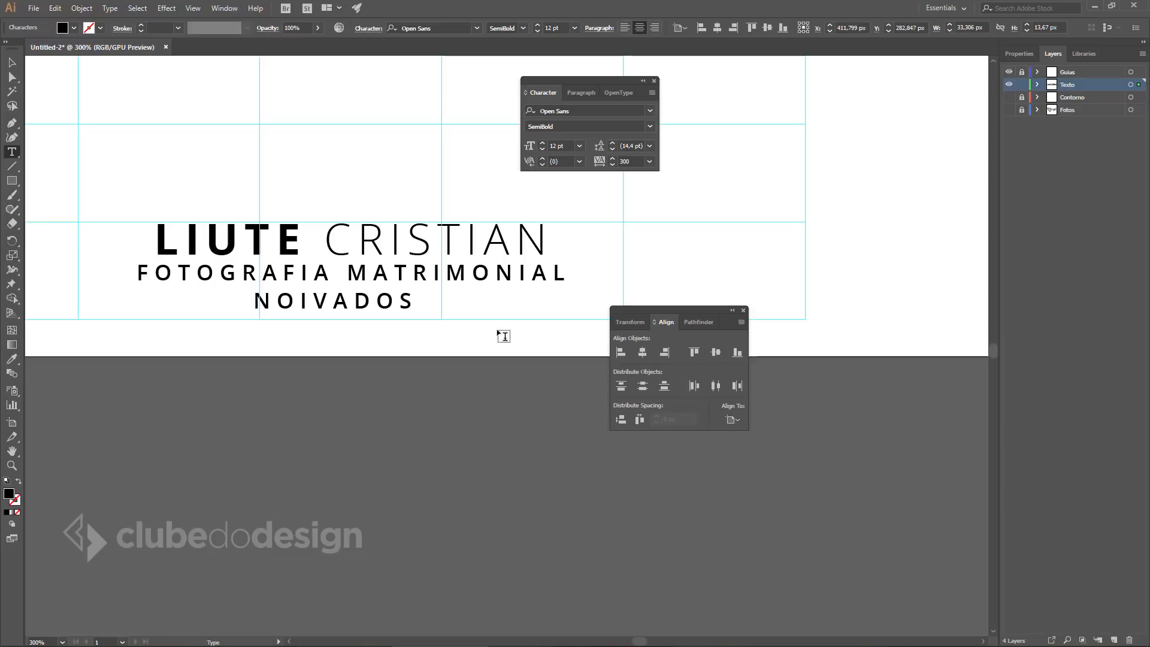
type("CERIM")
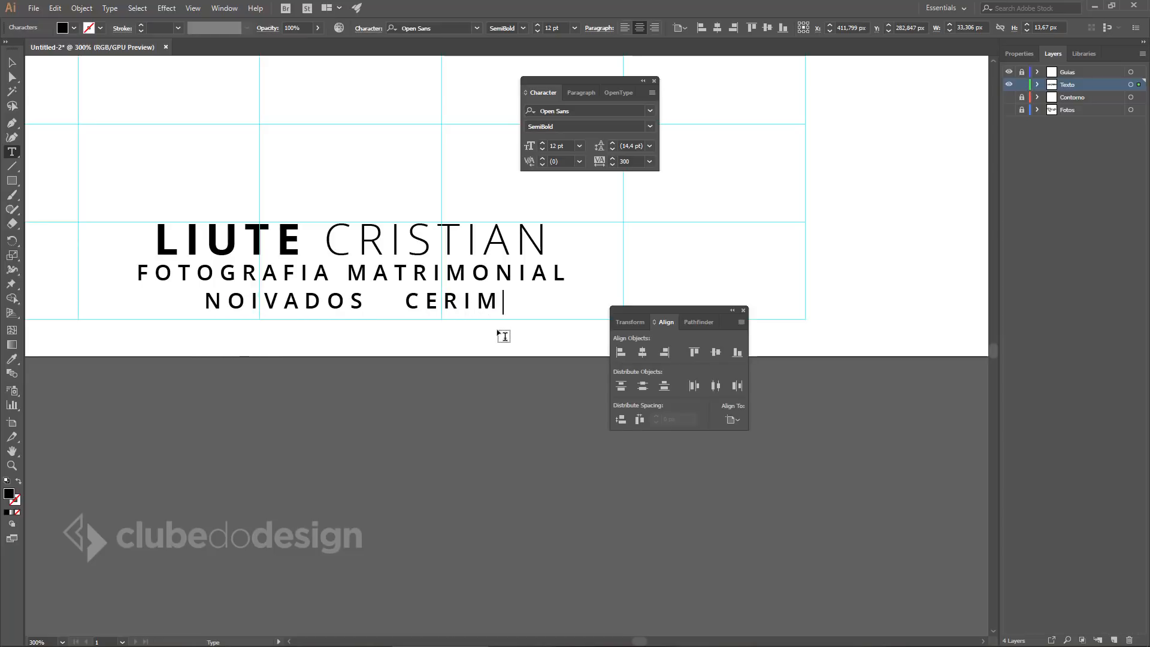
type("^NICAS")
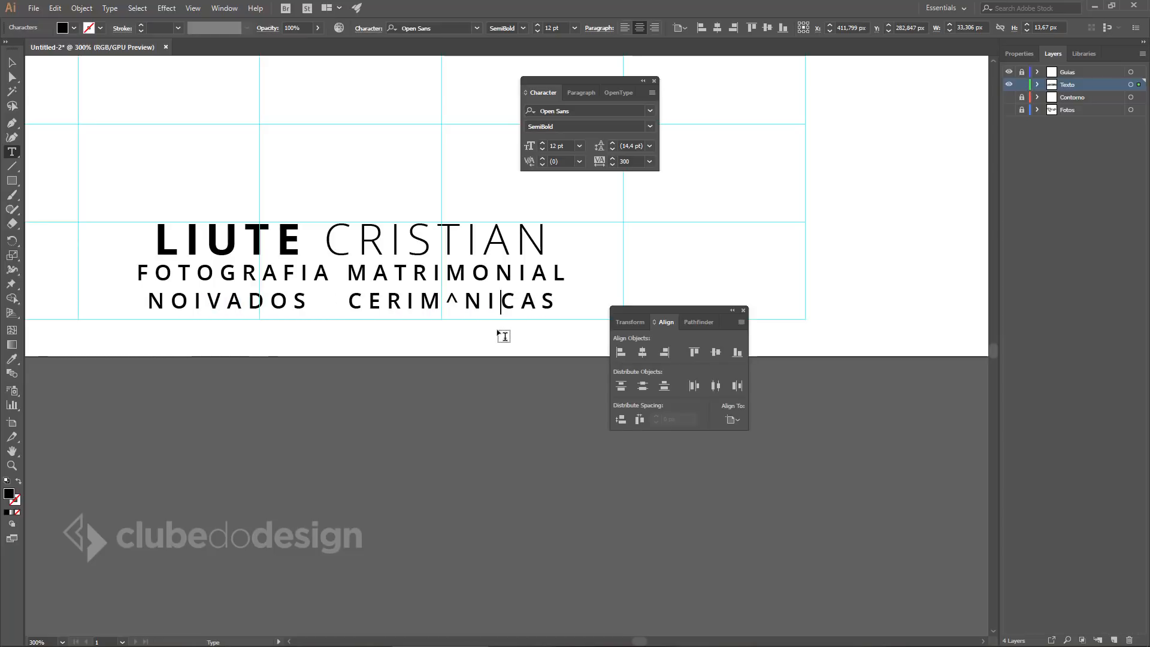
key("Left")
key("Left")
key("shift+Left")
type("Ô")
key("Right")
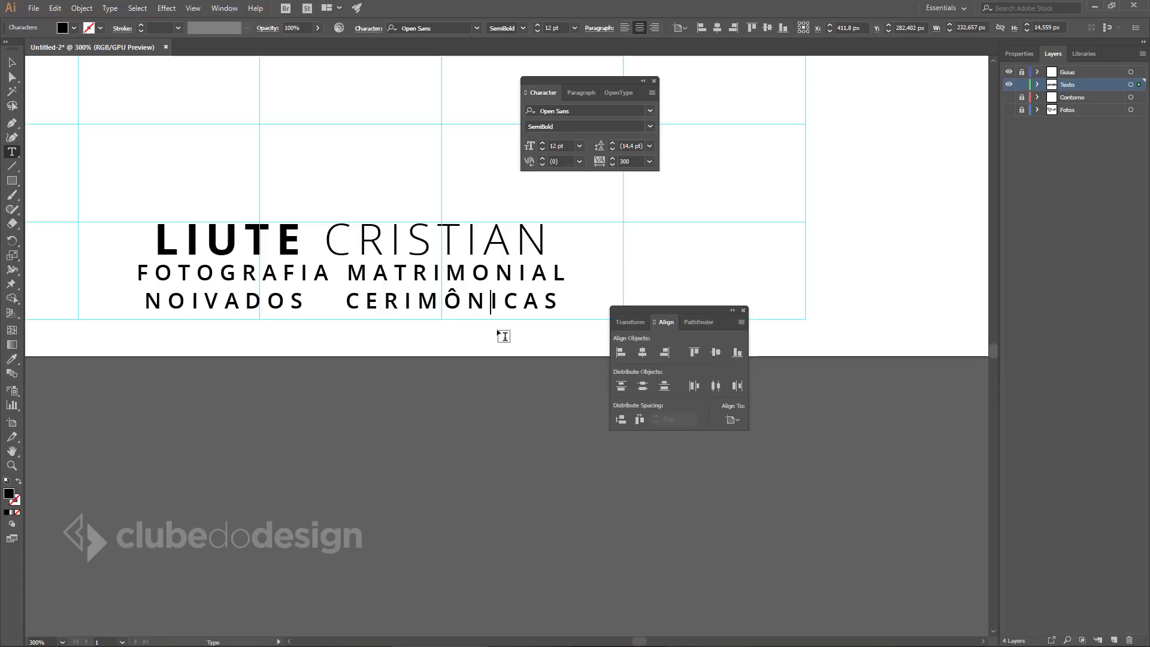
key("Right")
key("Delete")
type("RECEPC")
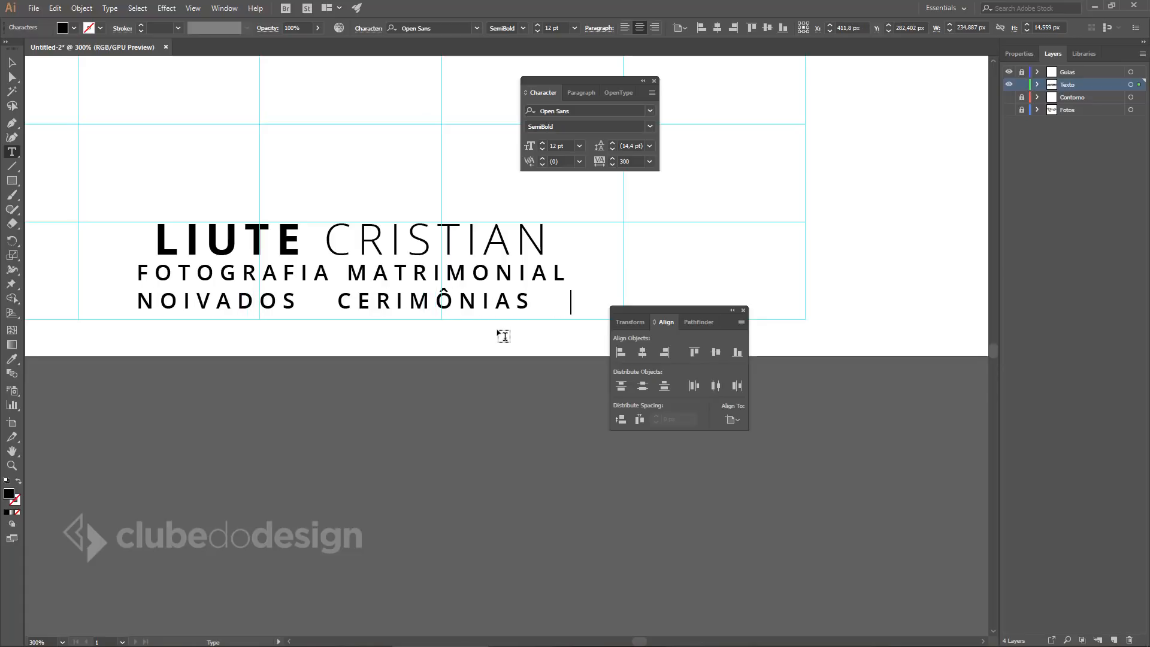
type("ÕES")
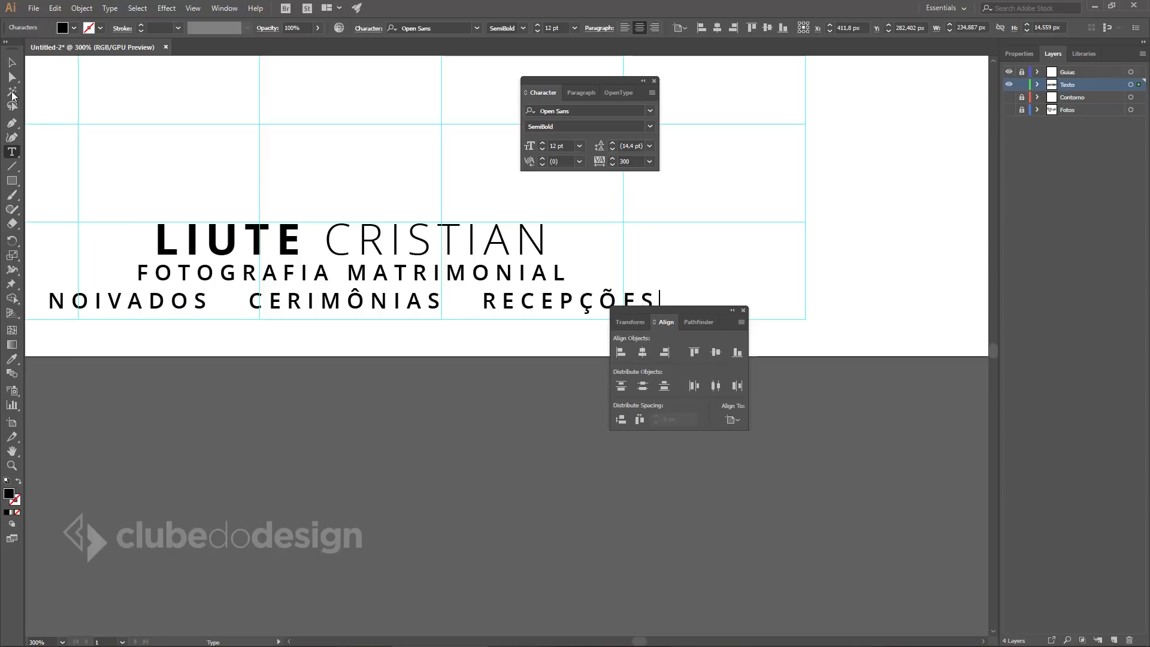
key("Escape")
Set the services line's font size to 7 pt.
left_click(561, 146)
type("7")
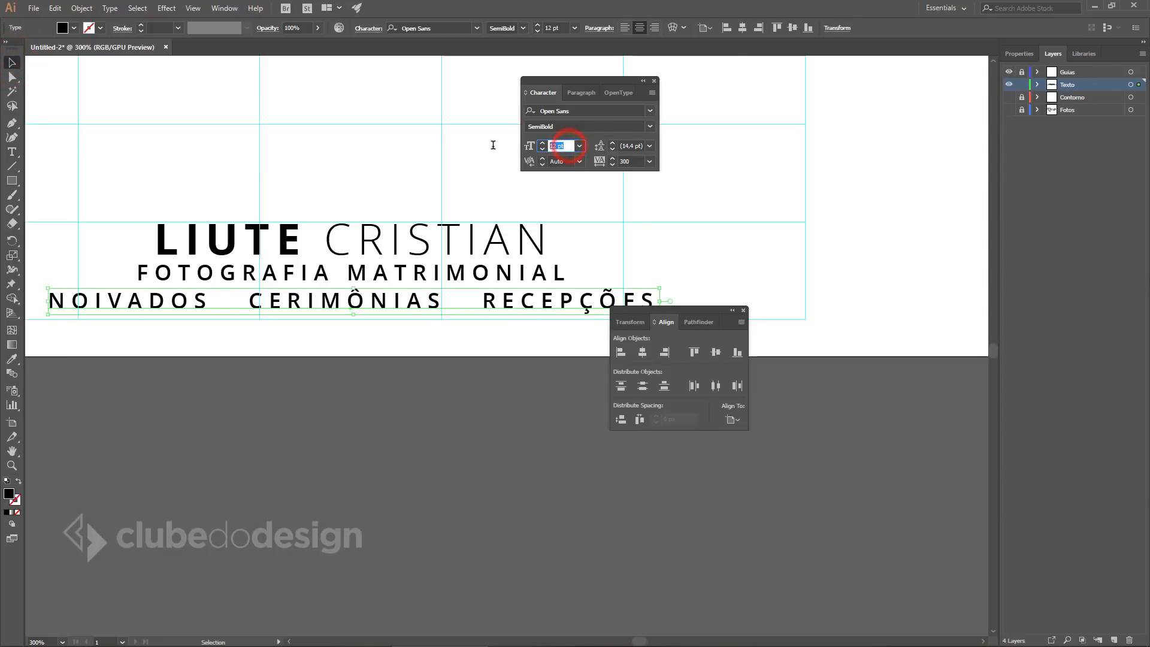
key("Return")
left_click(688, 469)
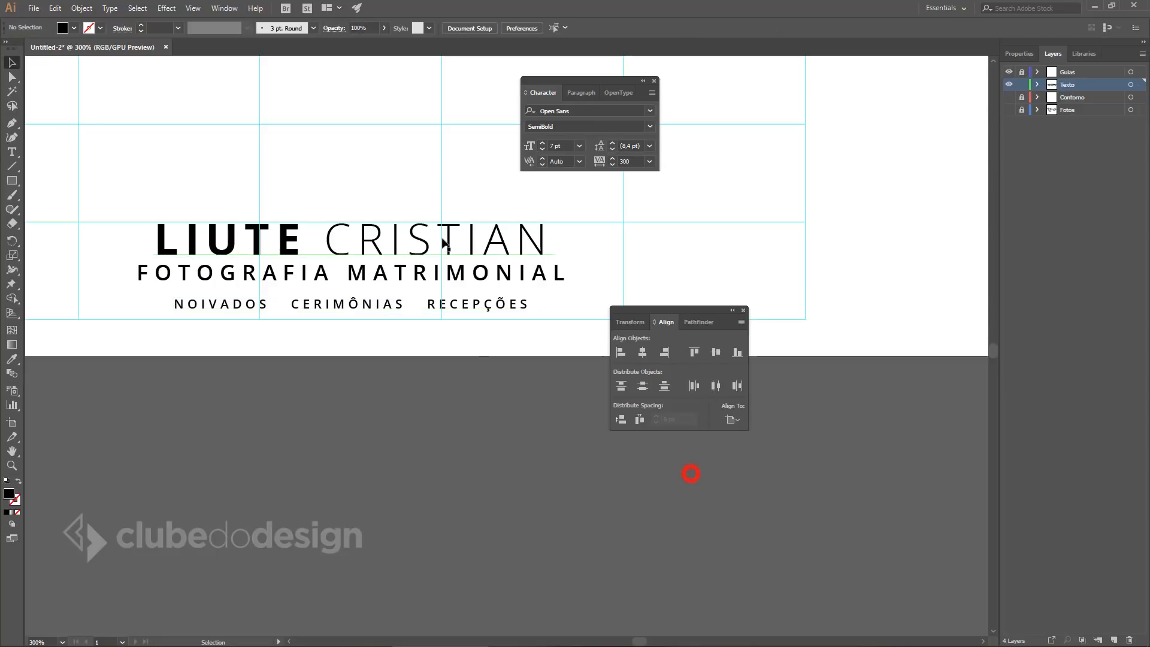
left_click(470, 390)
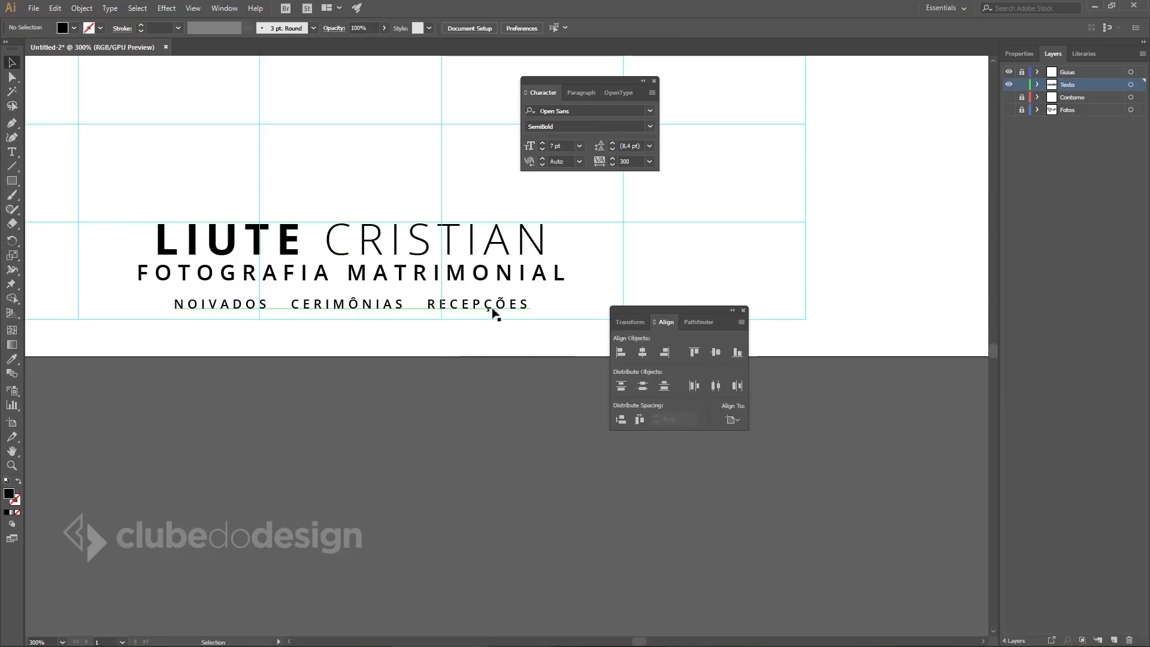
Nudge the services line and FOTOGRAFIA MATRIMONIAL slightly downward.
left_click_drag(490, 311, 490, 323)
left_click(464, 405)
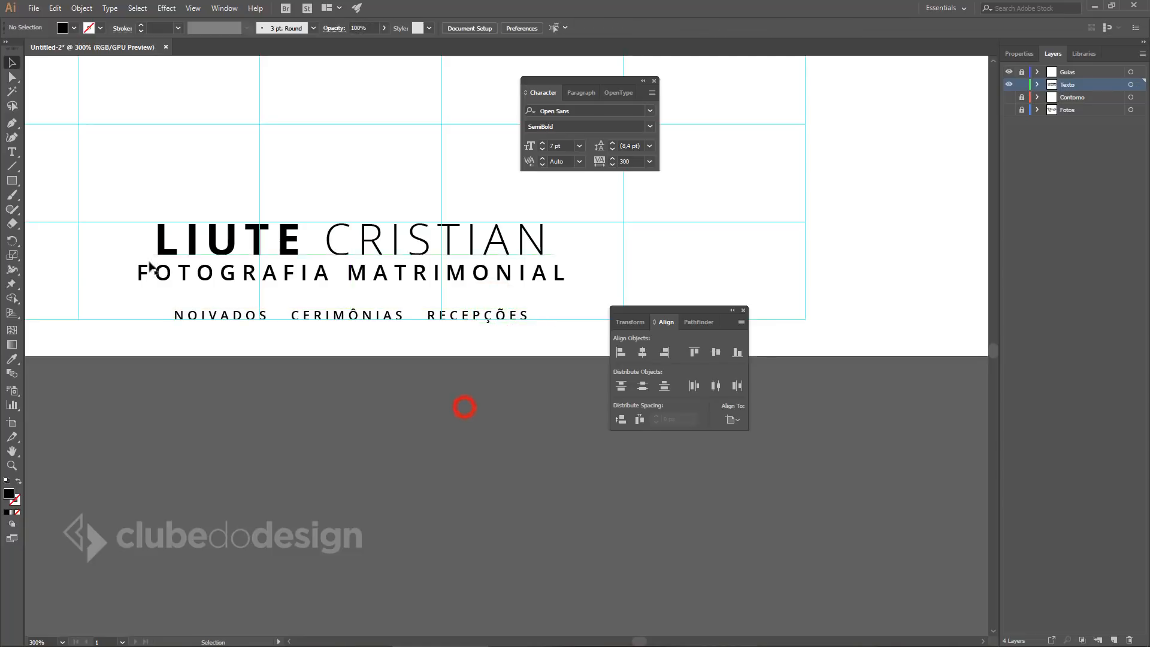
left_click_drag(423, 274, 424, 285)
left_click(411, 425)
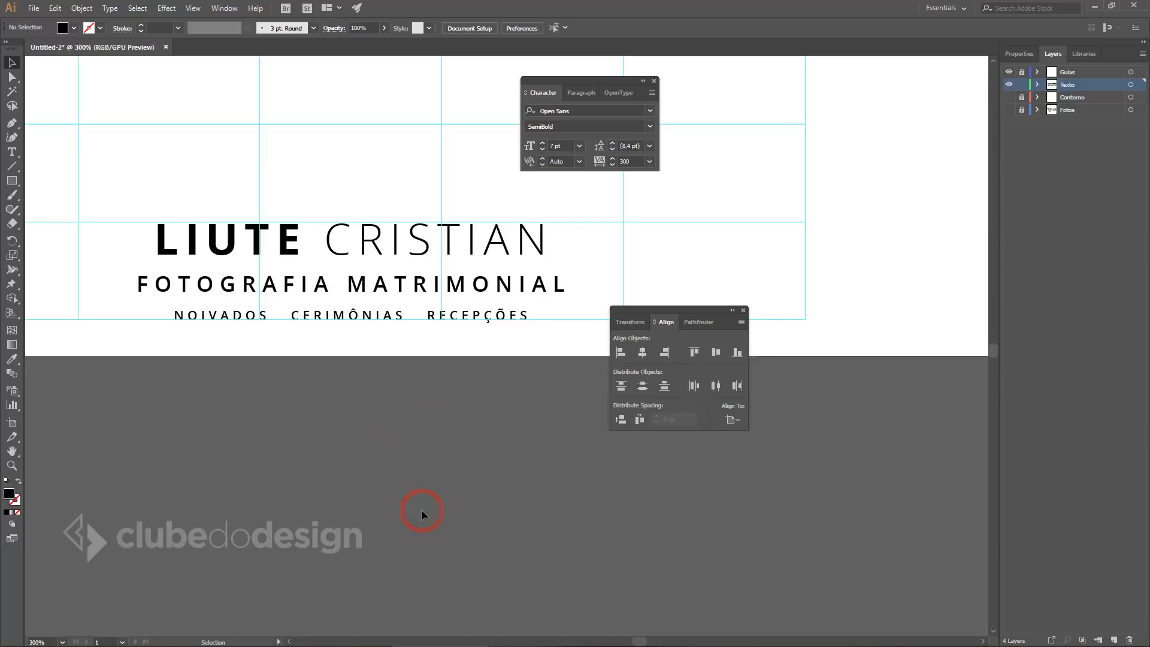
Fit the artboard in view and make the Fotos and Contorno layers visible.
key("ctrl+0")
left_click_drag(642, 552, 603, 550)
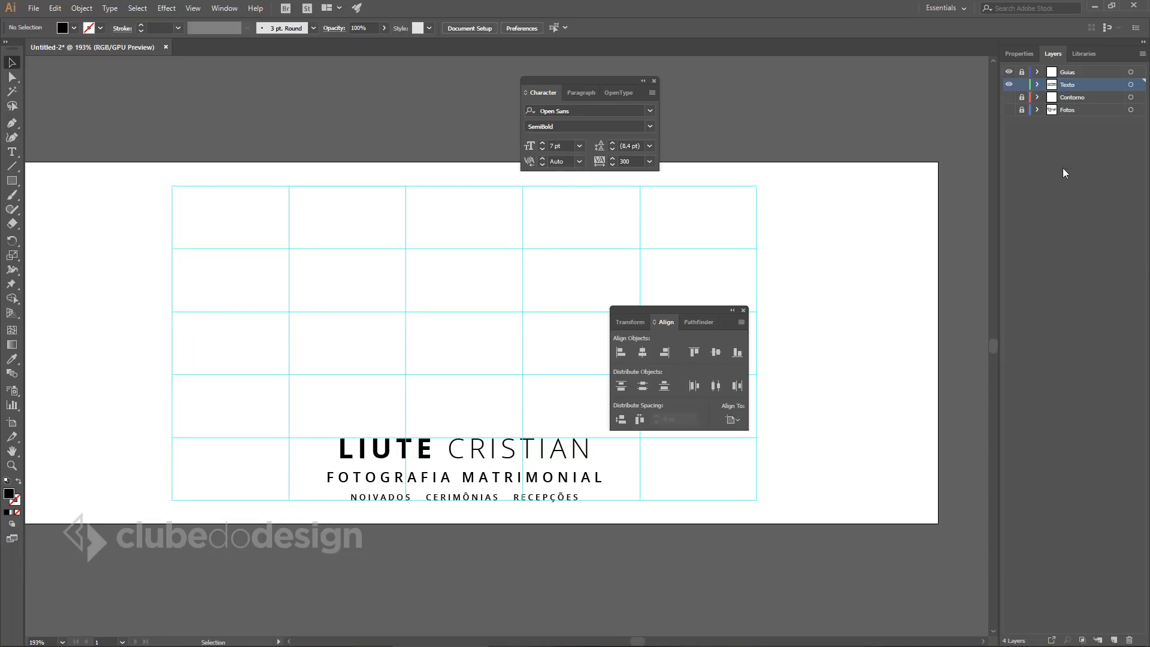
left_click(1008, 111)
left_click(1009, 97)
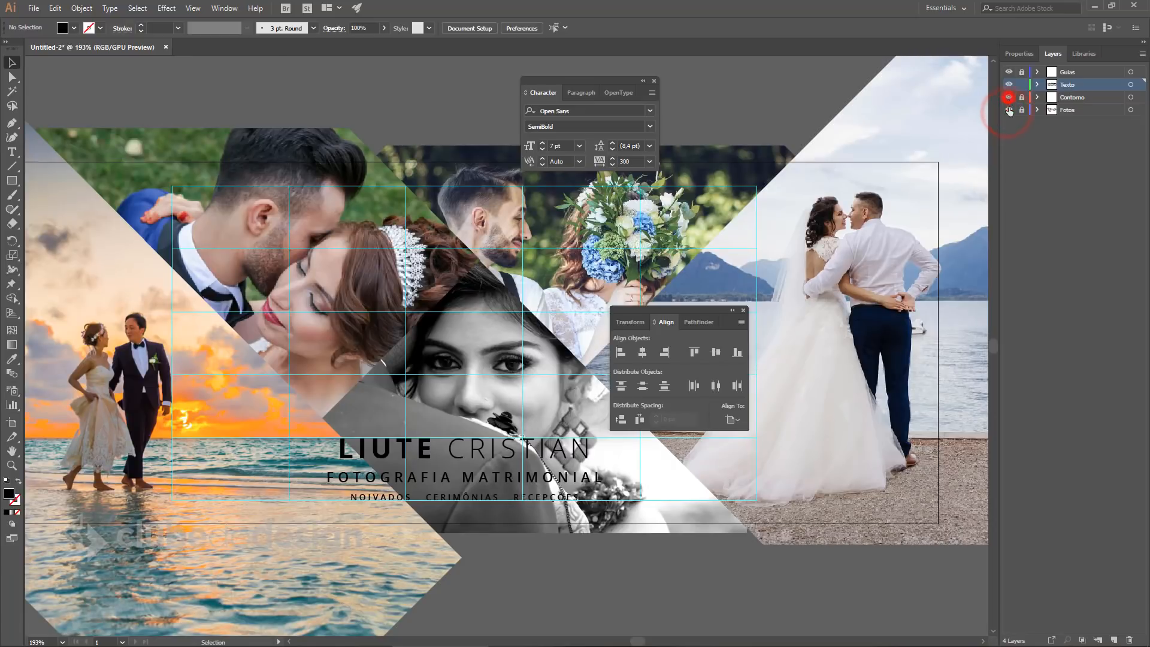
Close the Align and Character panels, hide the Guias layer, and select the Ellipse Tool.
left_click(743, 312)
left_click(654, 81)
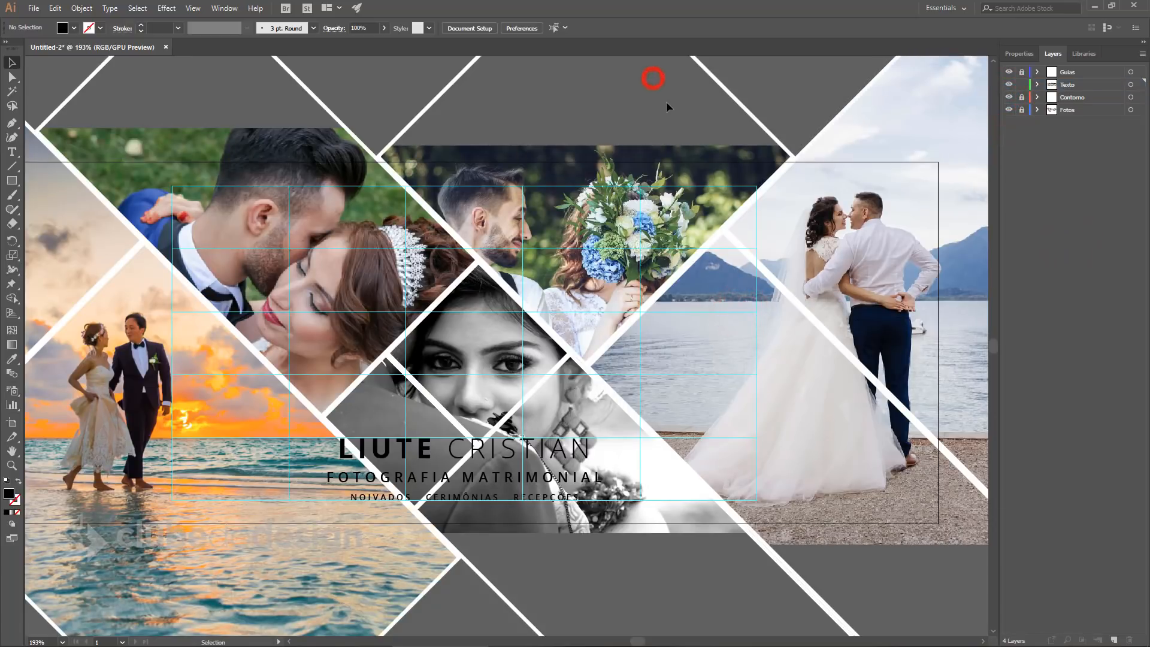
left_click(624, 566)
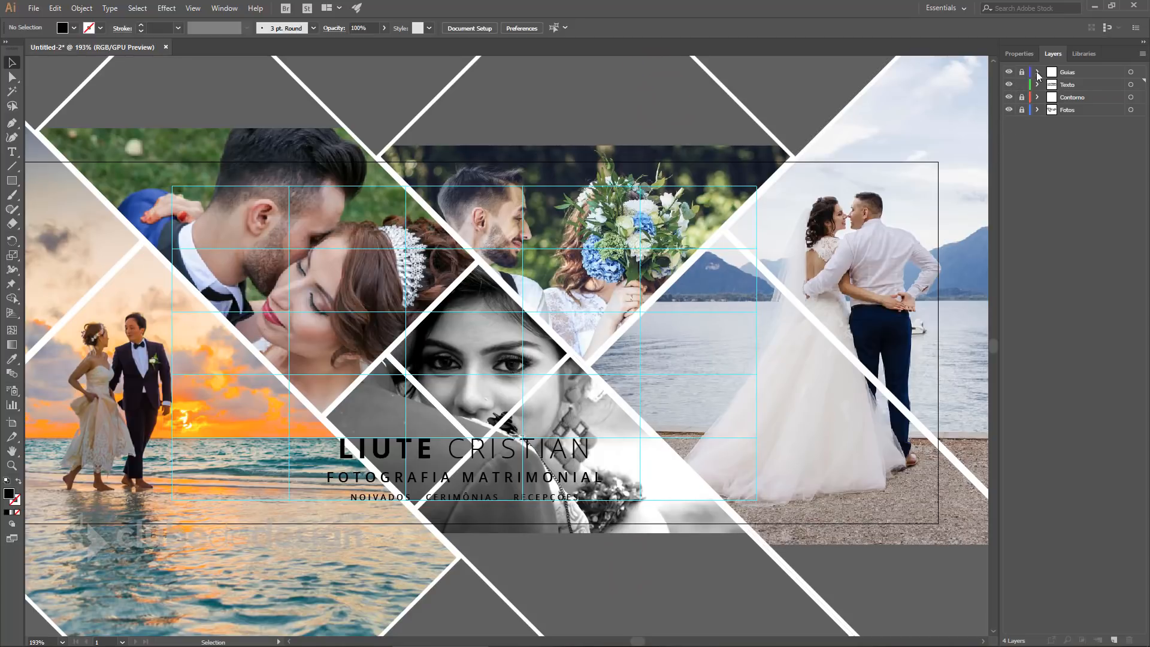
left_click(1009, 72)
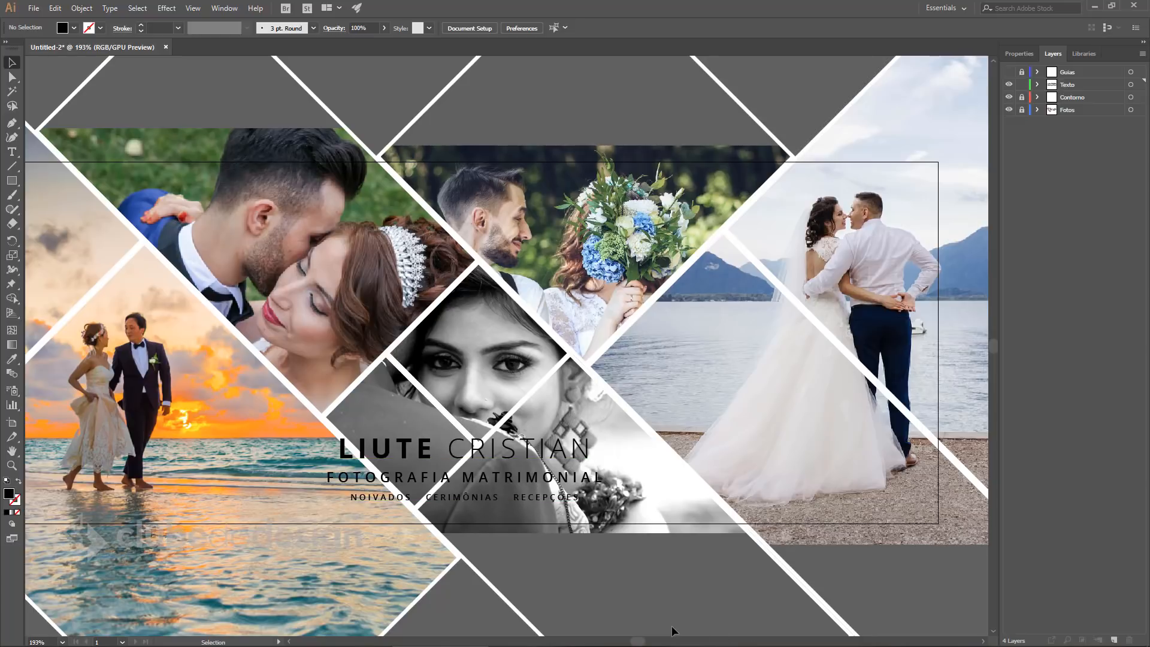
left_click(18, 189)
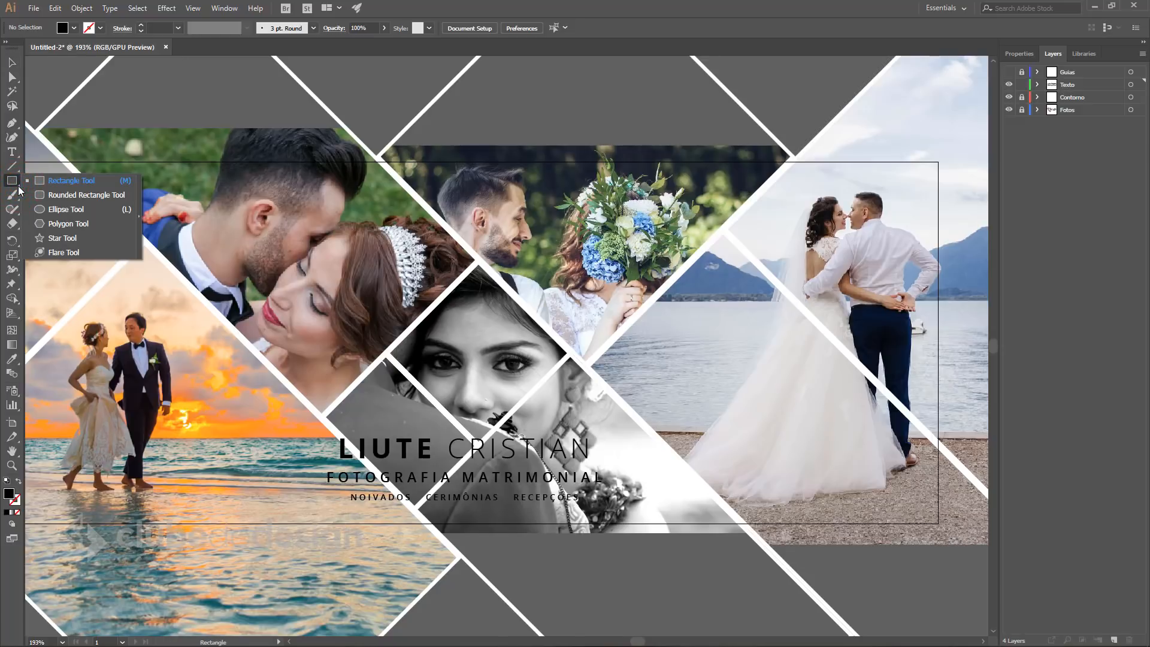
left_click(69, 209)
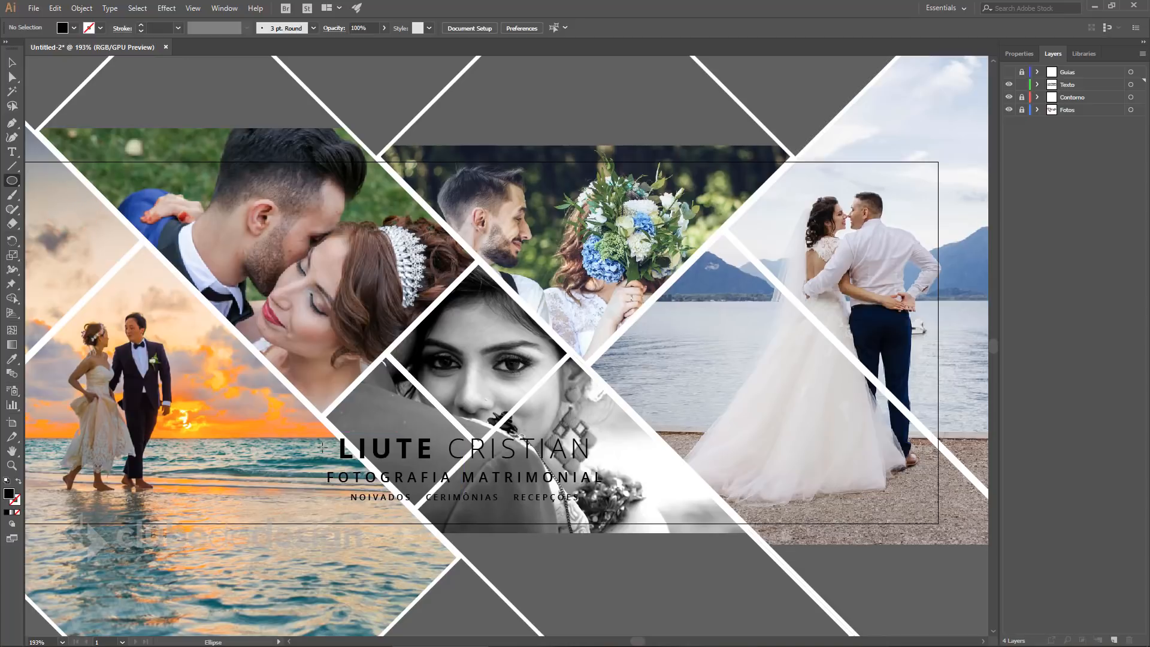
Draw a long flat ellipse across the name block with default white fill and black stroke.
left_click(427, 448, "ctrl+alt")
left_click_drag(438, 474, 454, 446)
left_click_drag(555, 382, 463, 422)
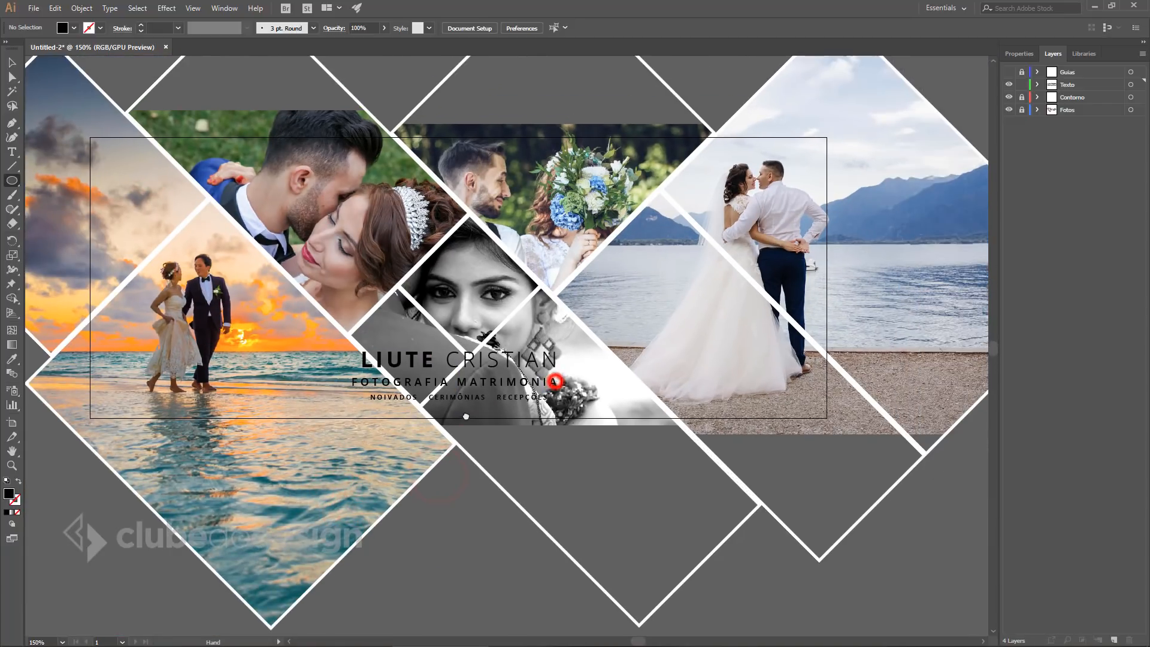
left_click_drag(137, 350, 764, 403)
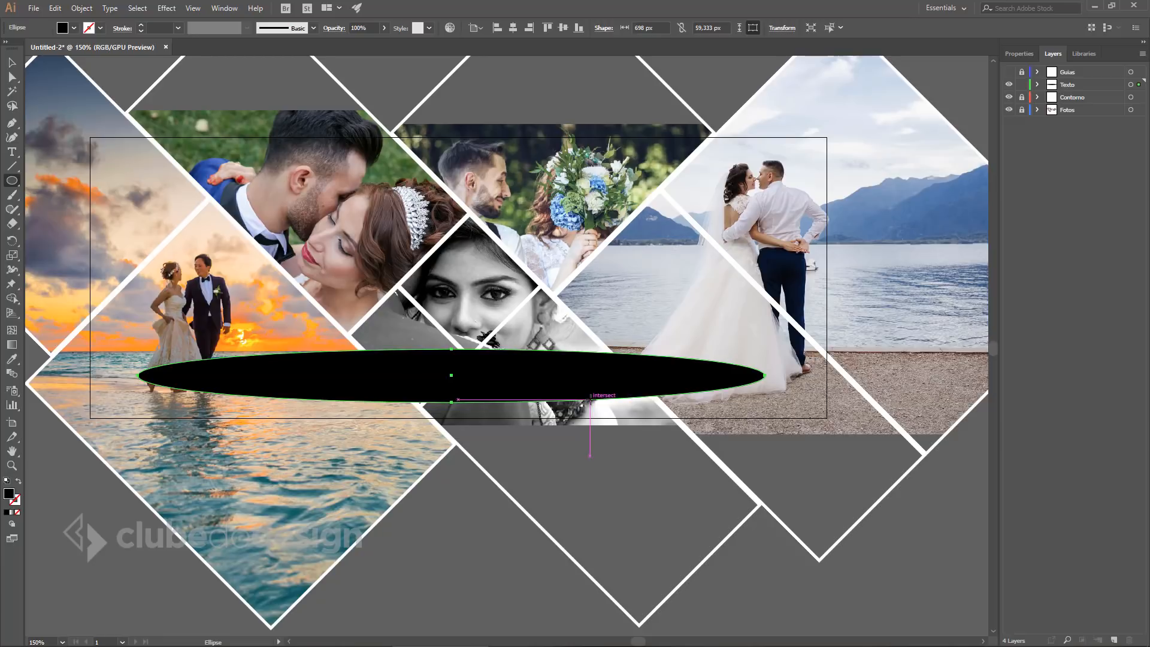
key("d")
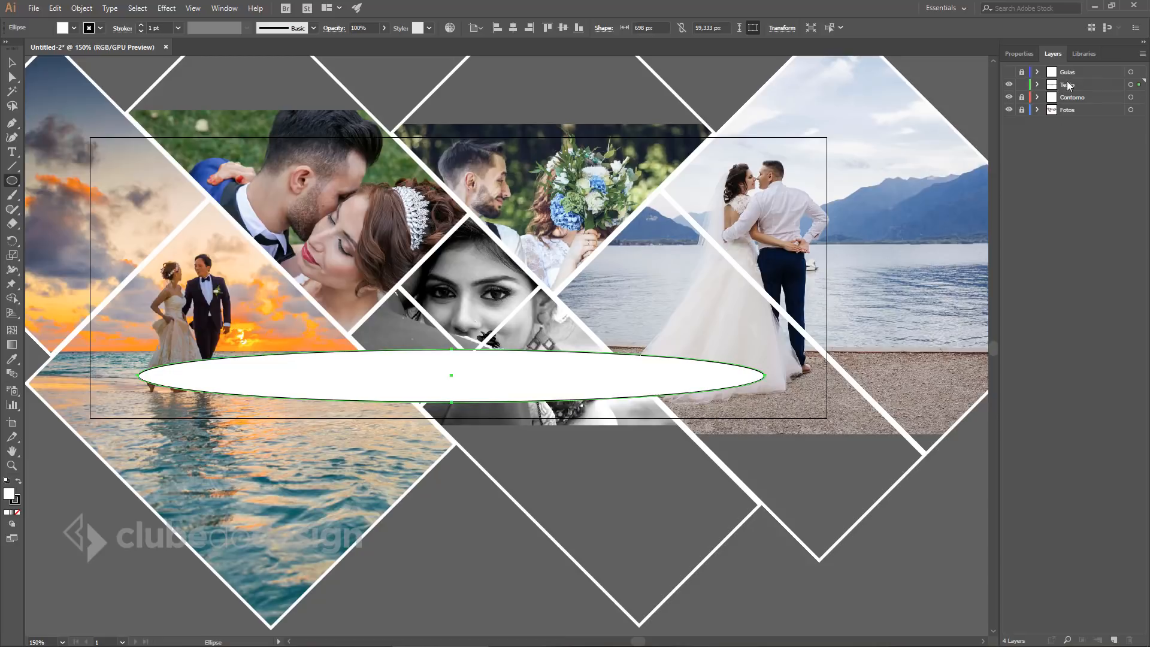
Move the ellipse below the text sublayers in the Texto layer.
left_click(1038, 85)
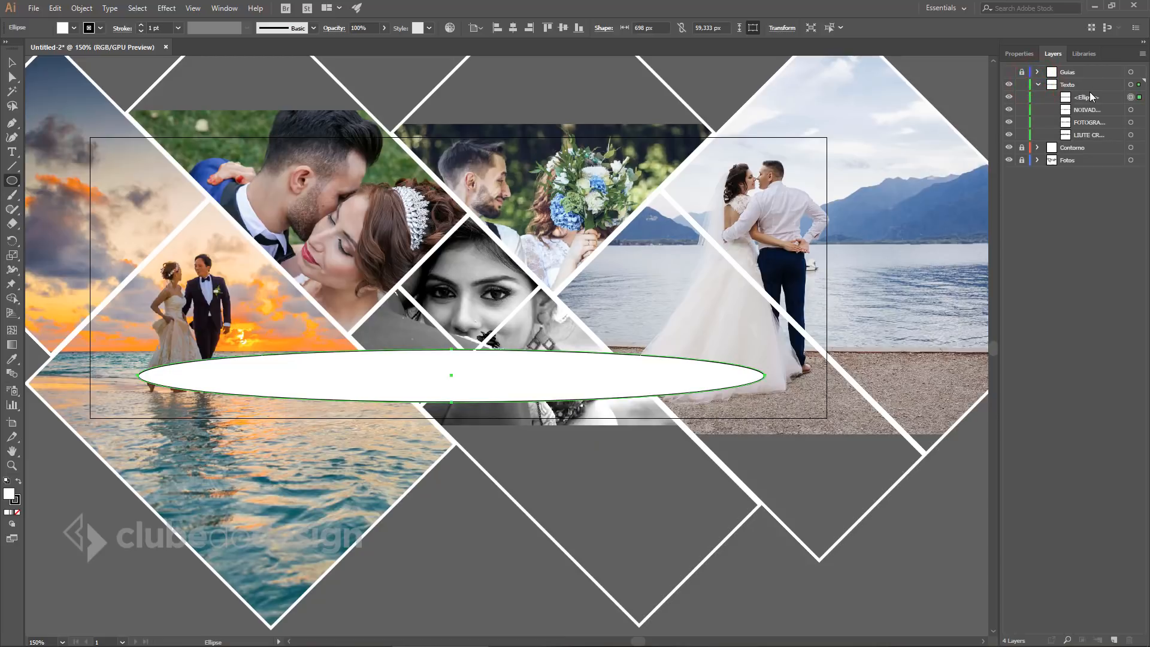
left_click_drag(1109, 99, 1091, 138)
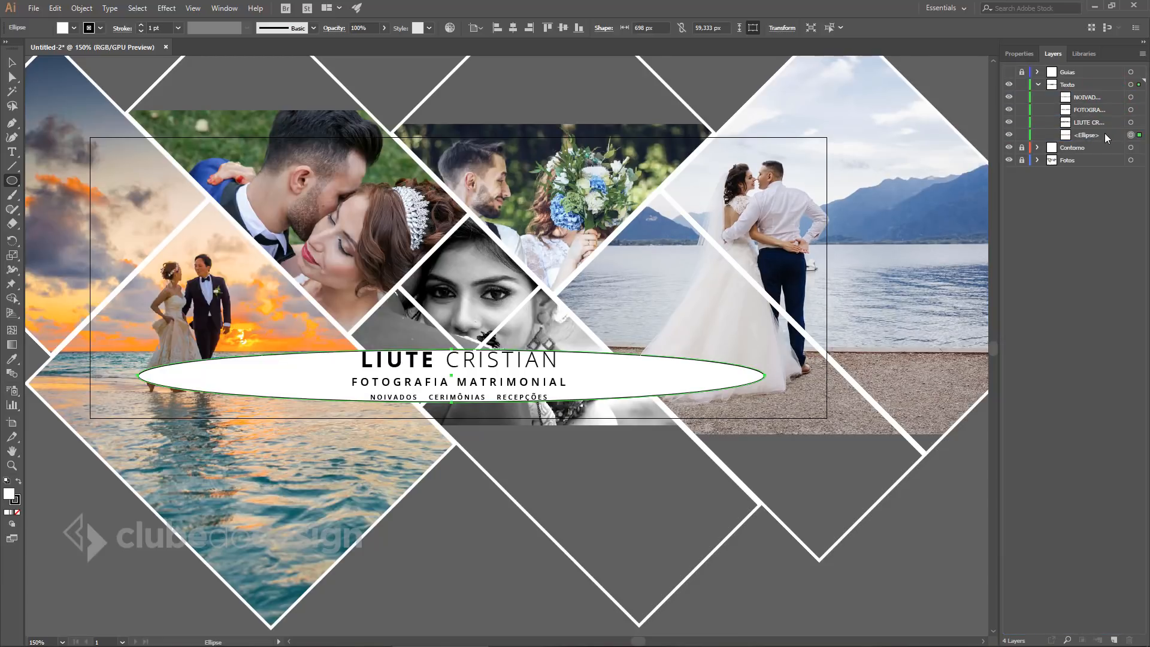
left_click(13, 61)
left_click(641, 483)
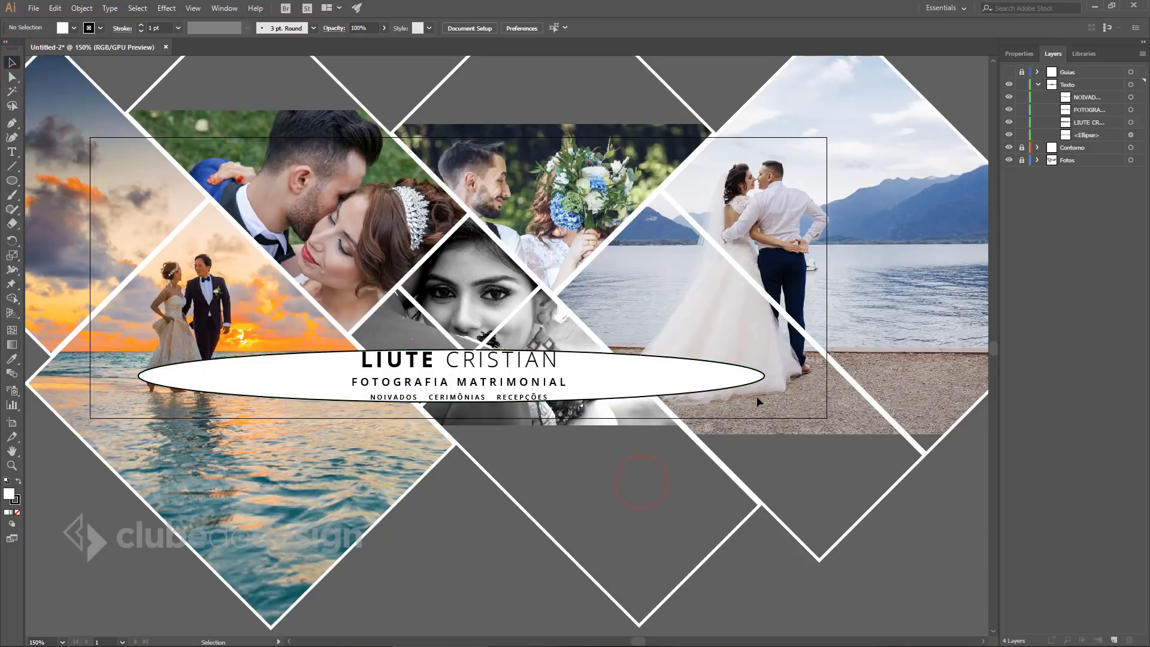
Set the ellipse's stroke to None.
left_click(652, 375)
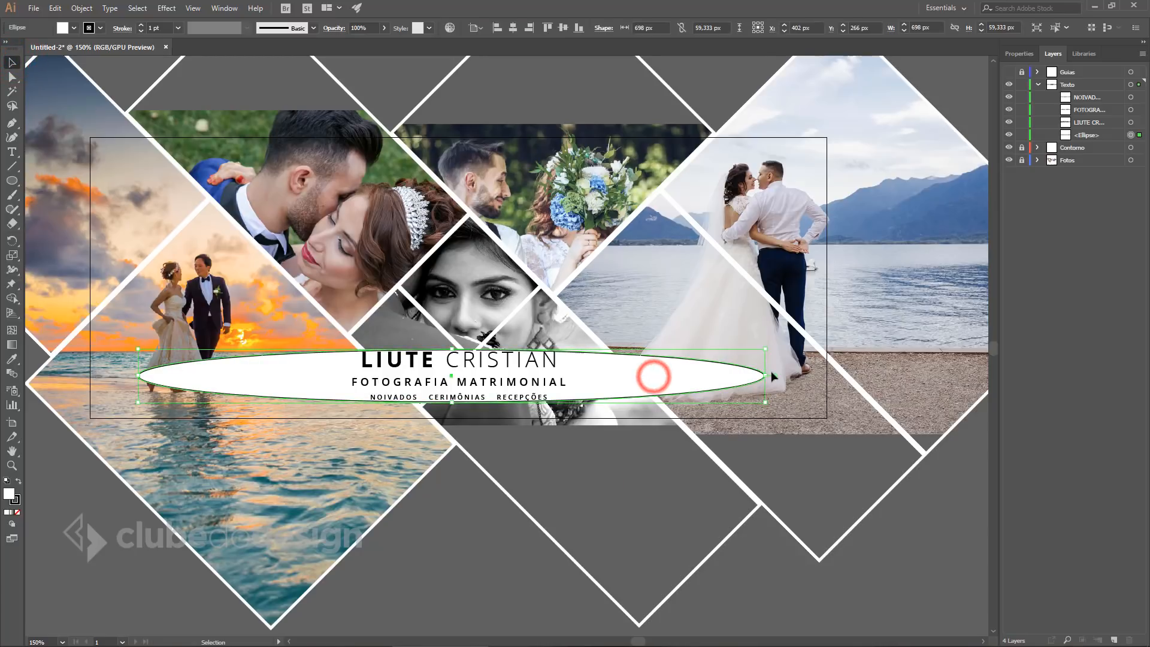
left_click(1026, 54)
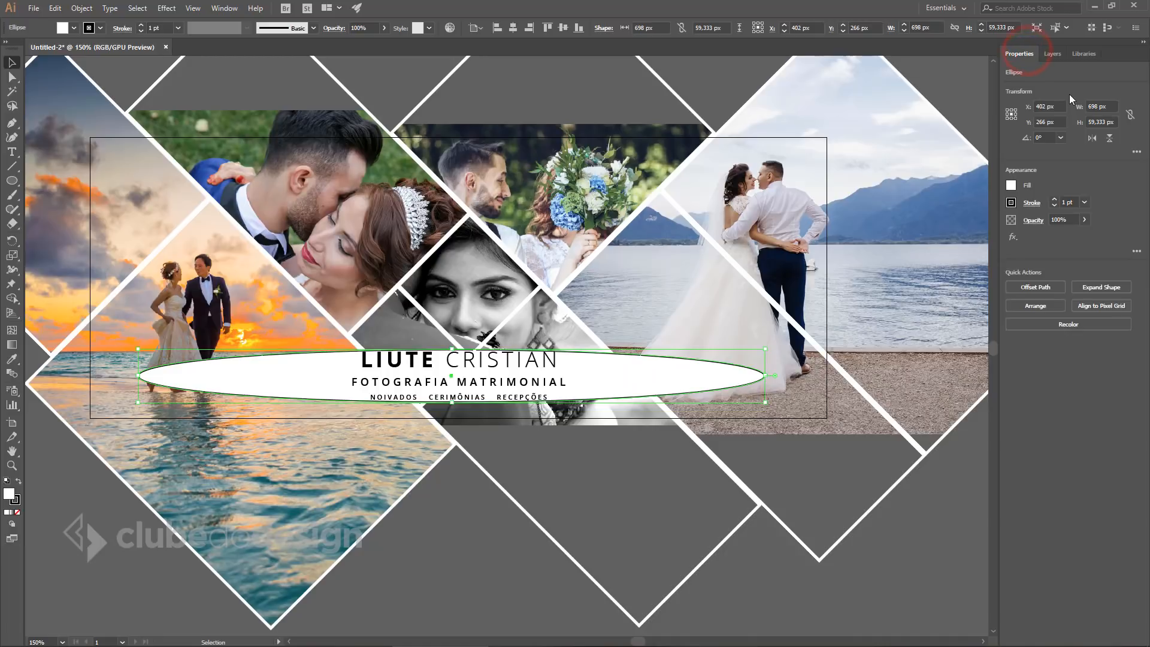
left_click(1011, 204)
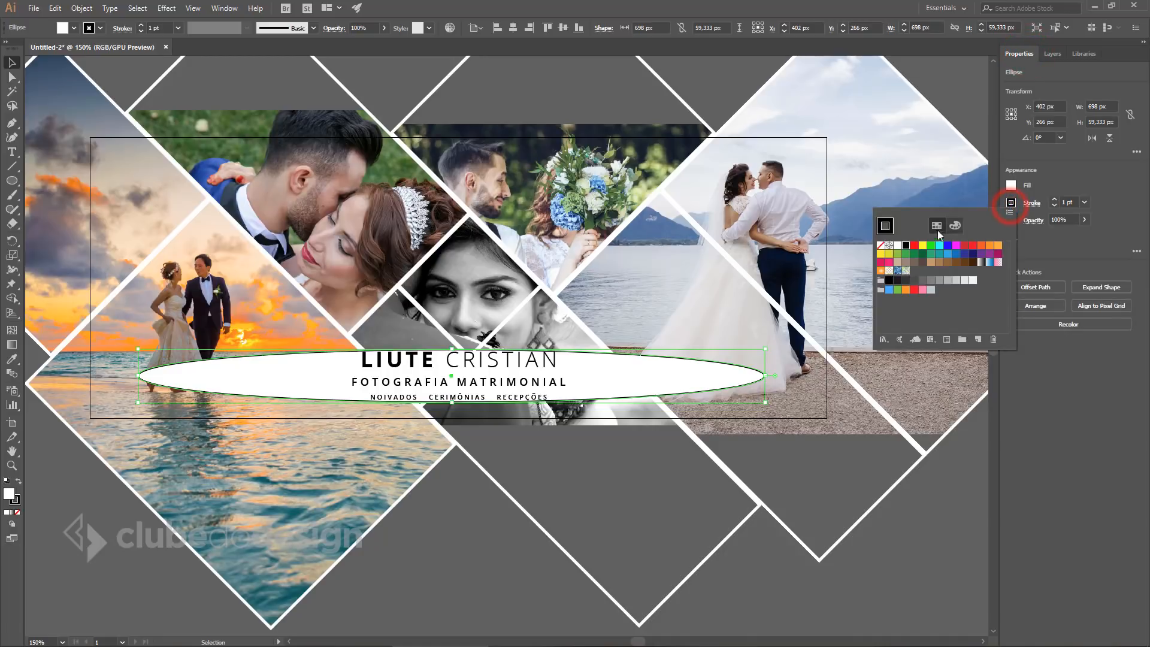
left_click(880, 247)
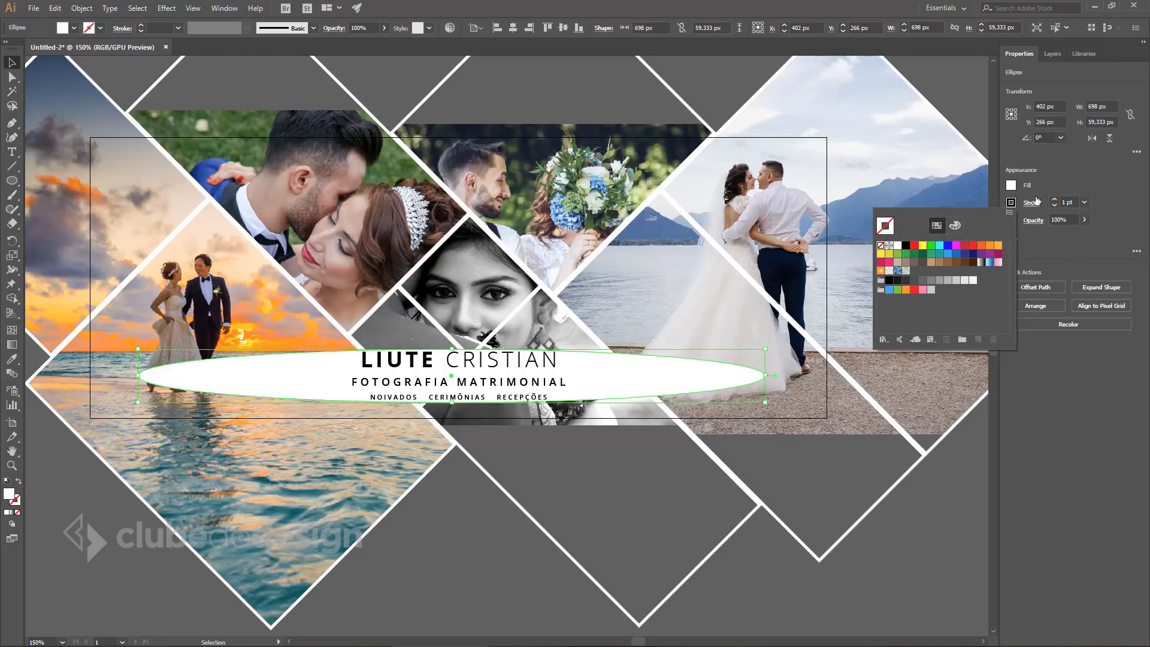
left_click(1064, 244)
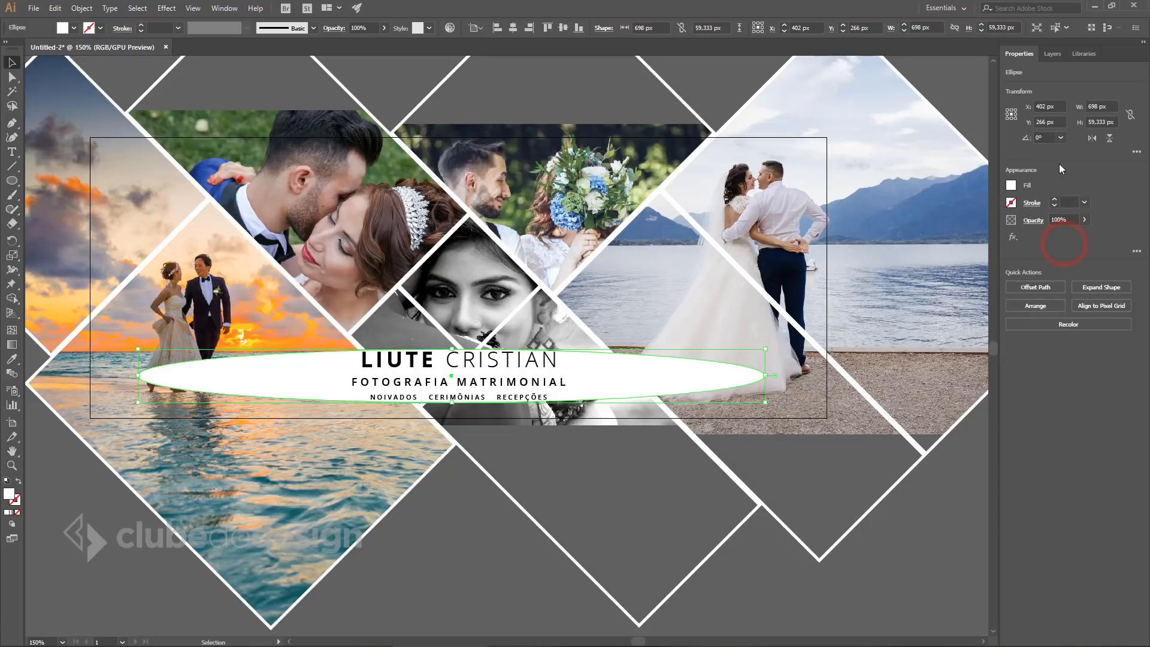
left_click(225, 8)
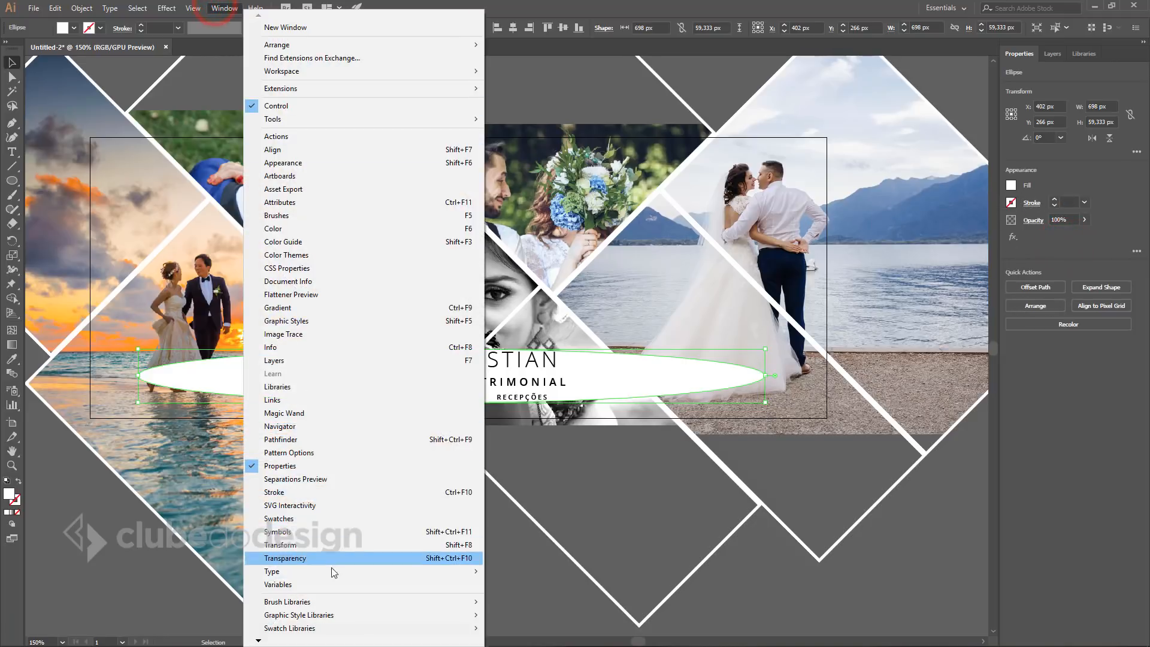
left_click(281, 519)
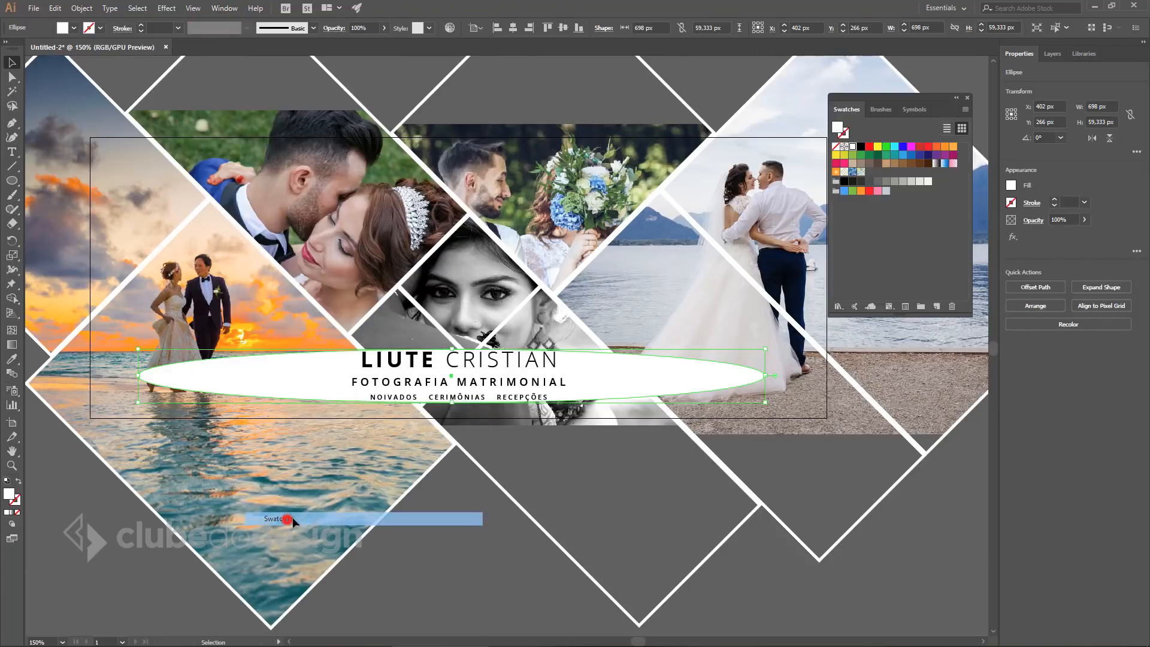
left_click(843, 133)
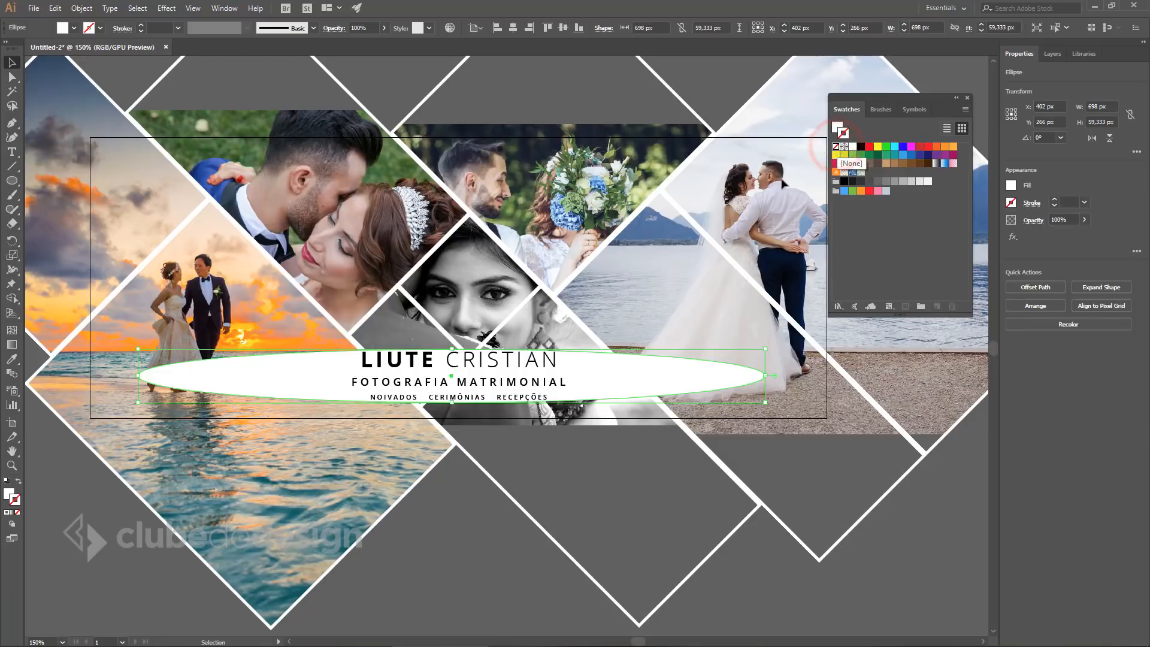
Flatten the ellipse to 50.667 px tall and centre it horizontally on the artboard.
left_click_drag(454, 402, 453, 394)
left_click(225, 7)
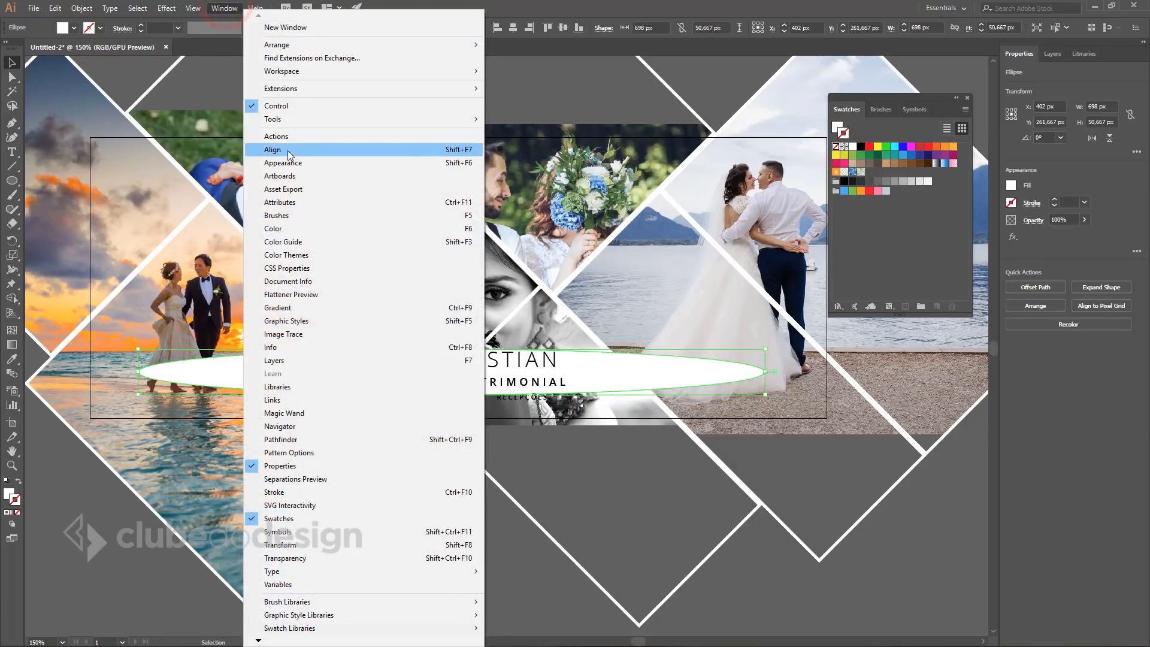
left_click(286, 149)
left_click(643, 353)
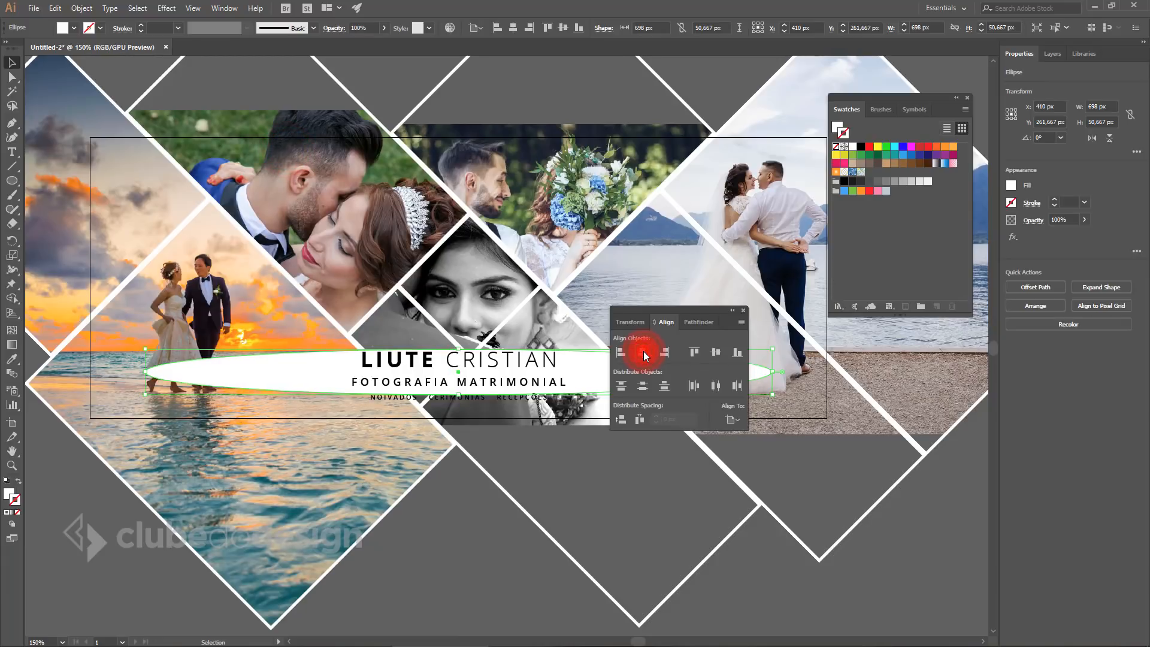
left_click(746, 311)
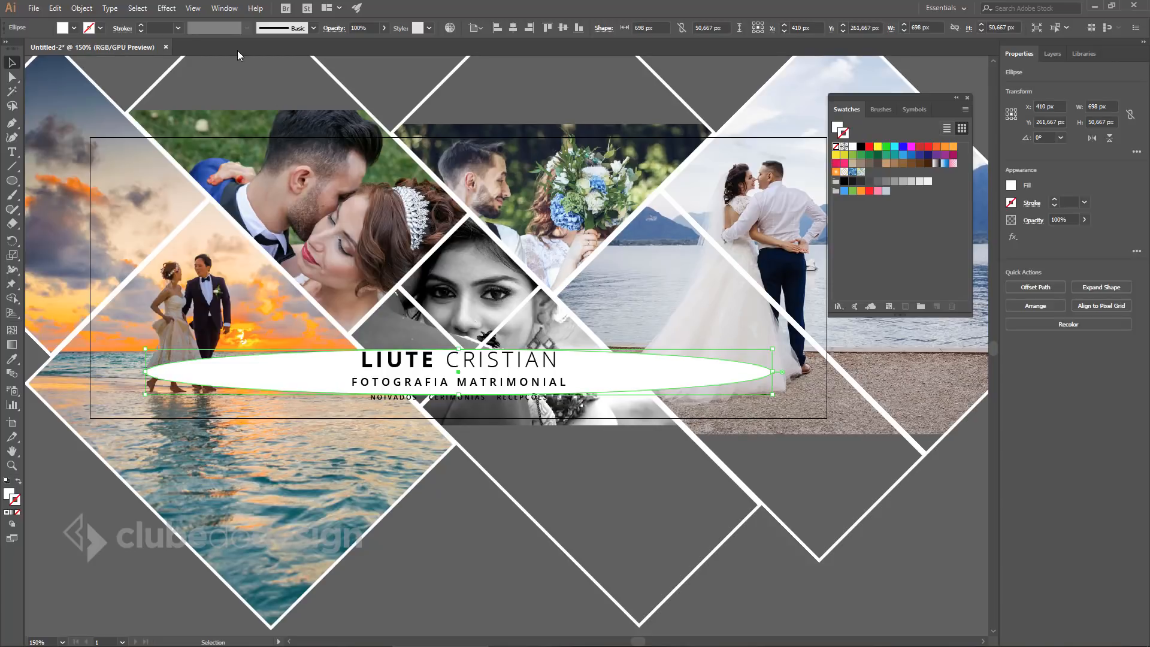
left_click(193, 8)
Apply a 15-pixel Gaussian Blur to the white ellipse.
left_click(166, 8)
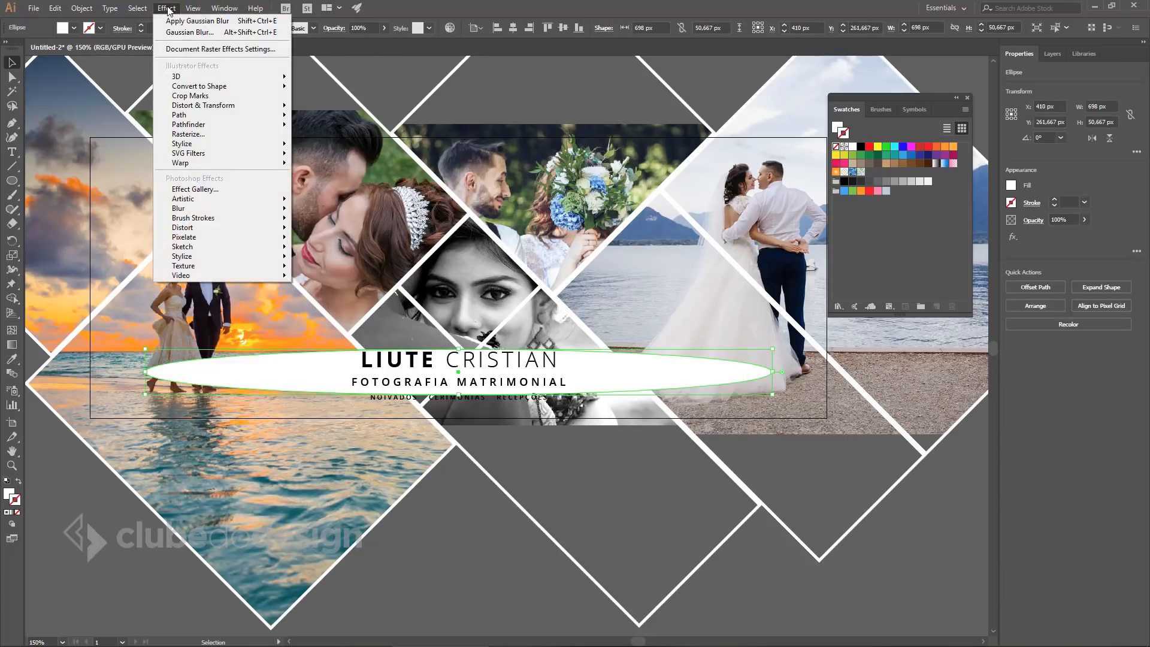
left_click(182, 209)
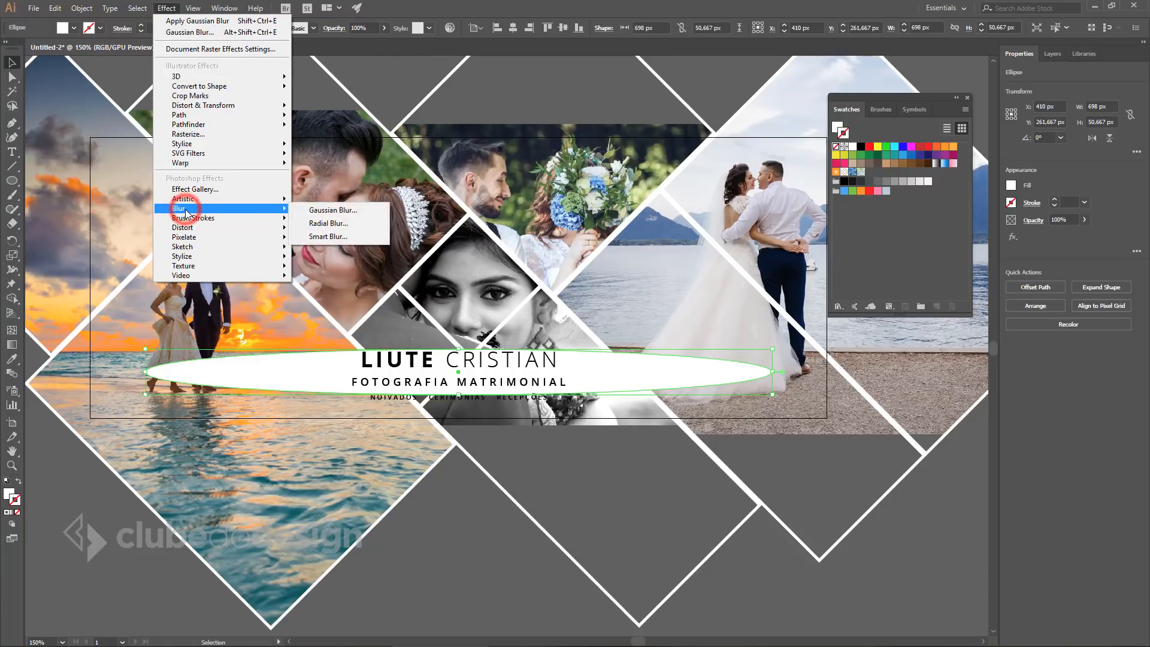
left_click(372, 211)
left_click_drag(683, 241, 691, 213)
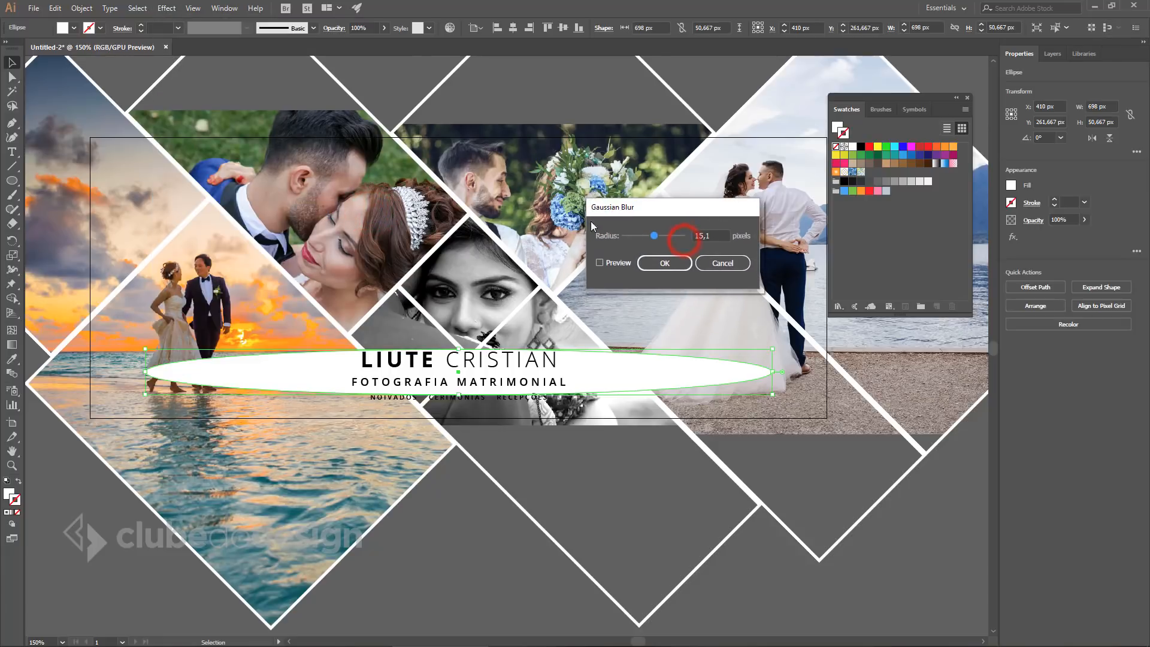
left_click(601, 263)
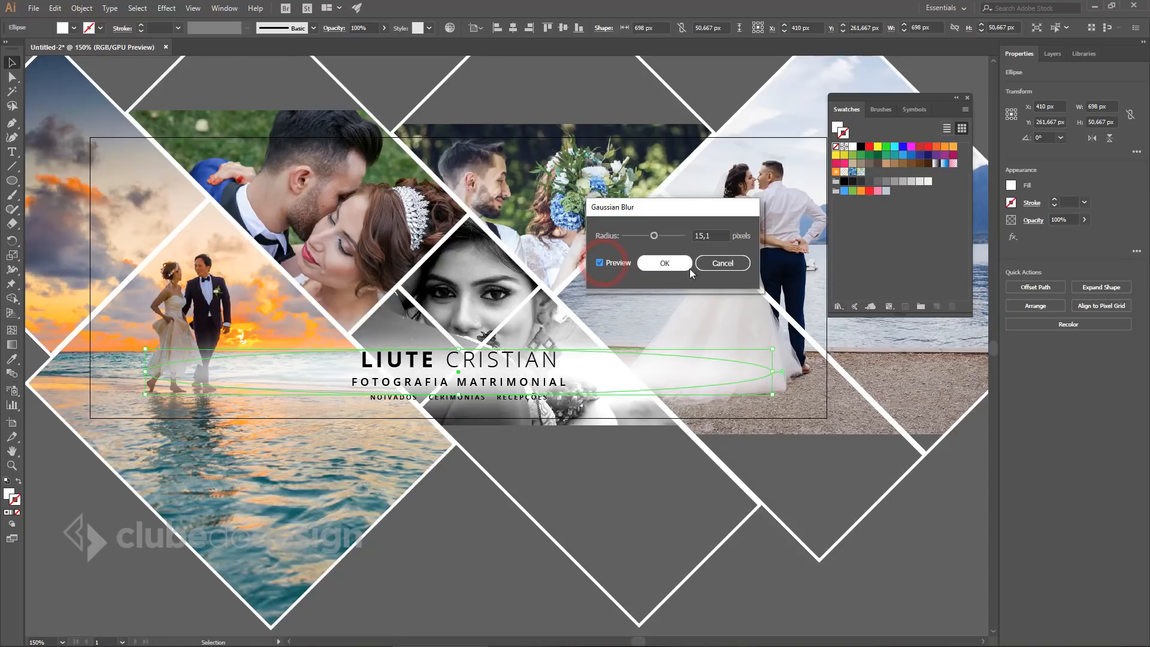
double_click(712, 237)
type("1")
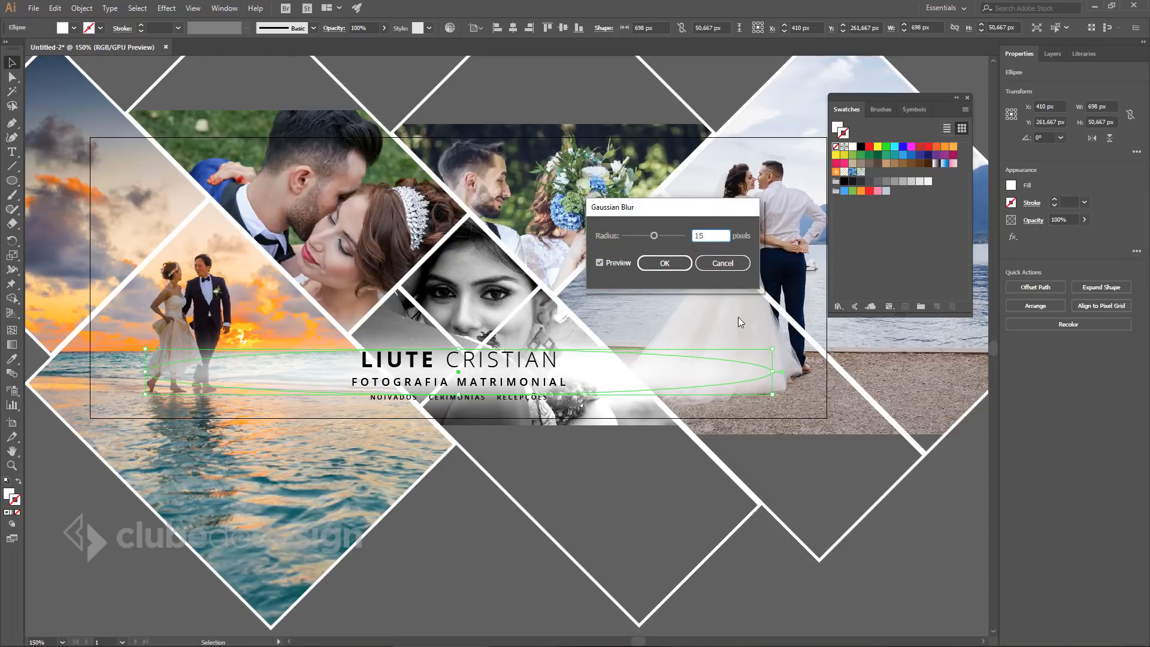
left_click(664, 264)
left_click(464, 549)
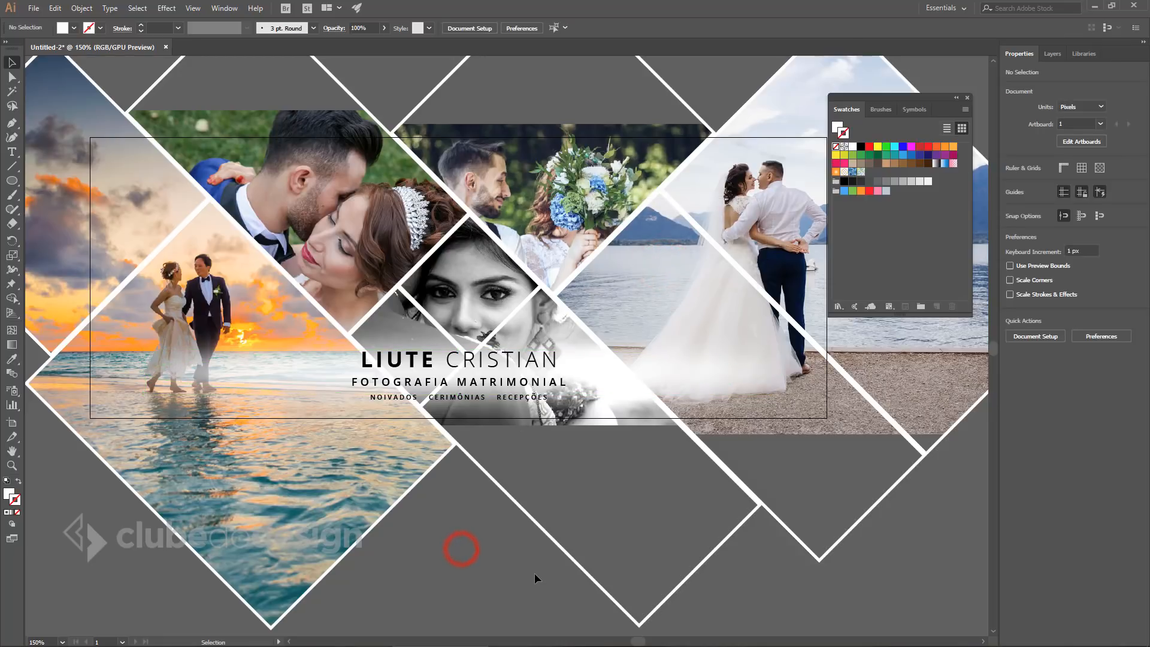
Stretch the blurred ellipse taller, to about 72 px.
left_click(637, 375)
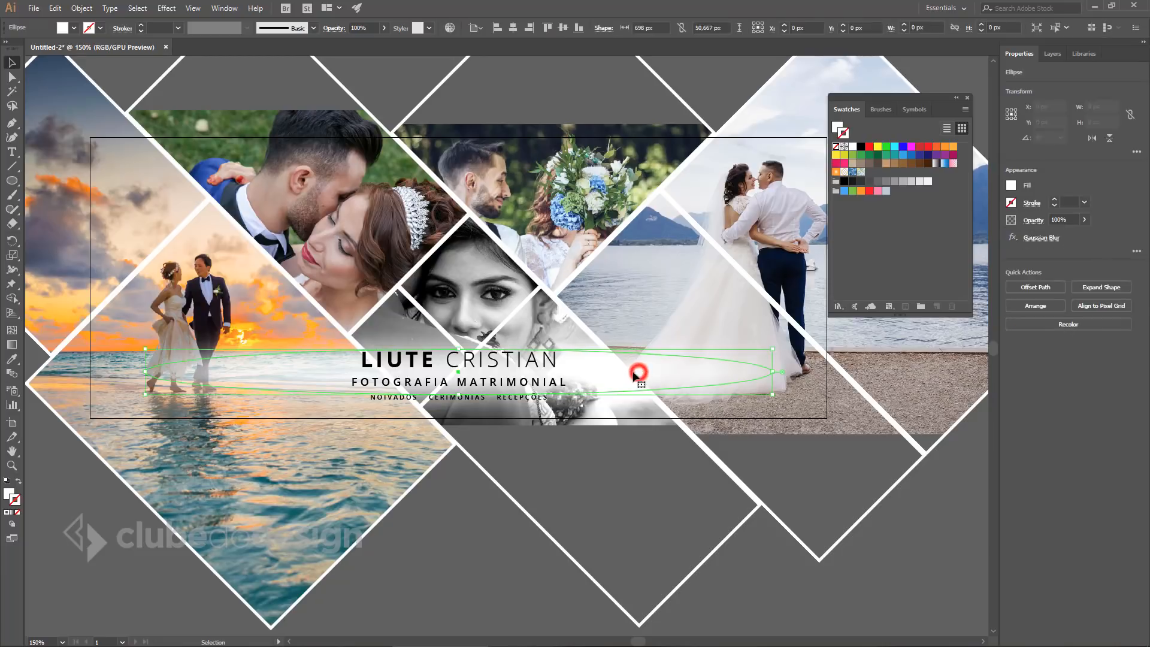
left_click_drag(459, 394, 459, 403)
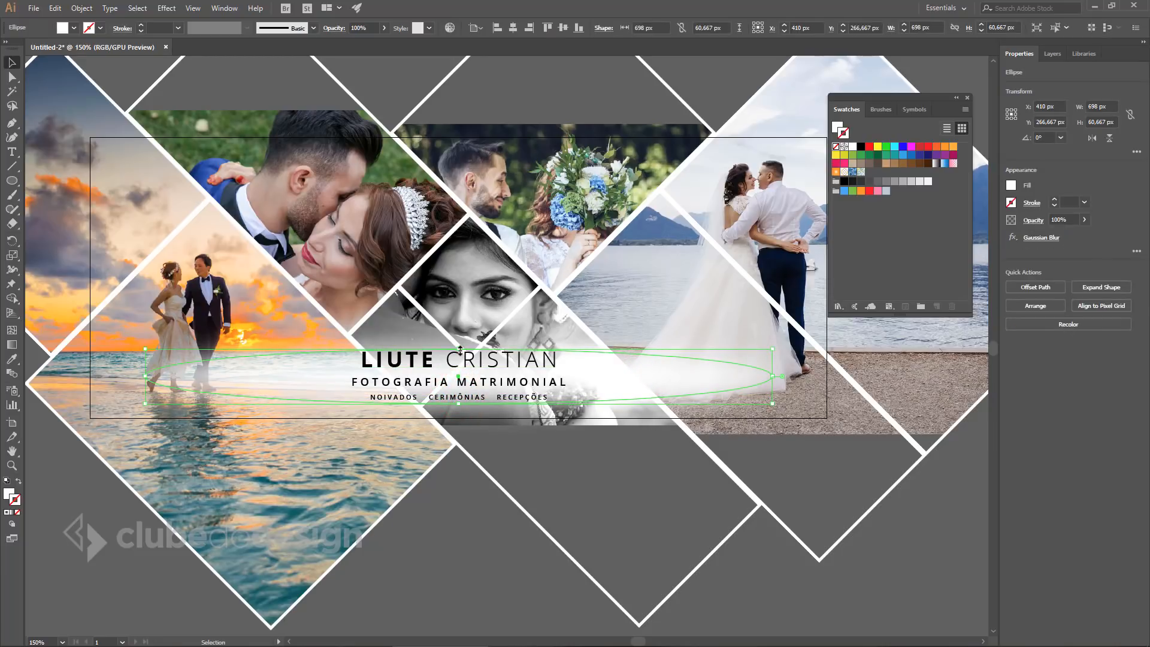
left_click_drag(459, 348, 459, 342)
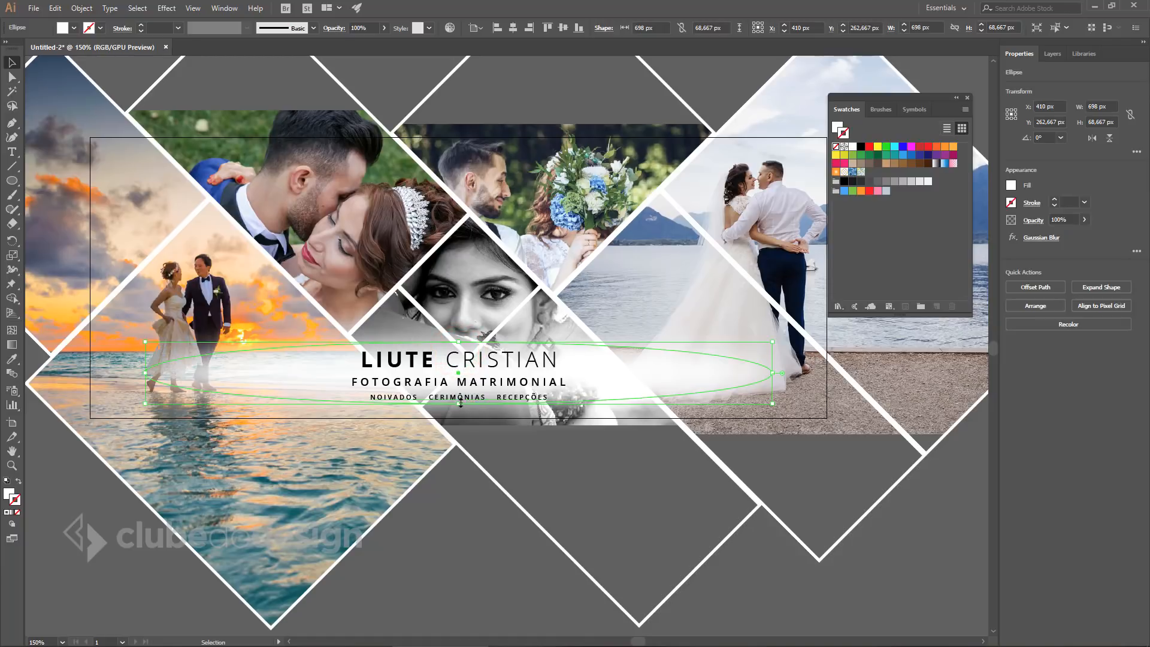
left_click_drag(460, 403, 459, 406)
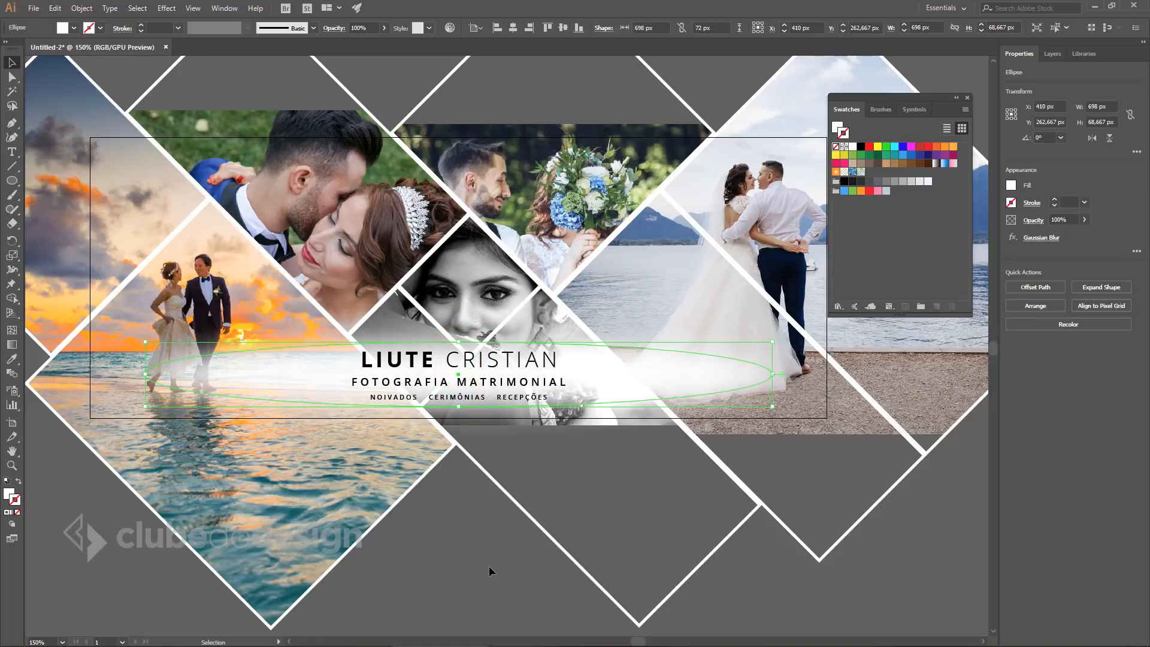
left_click(489, 571)
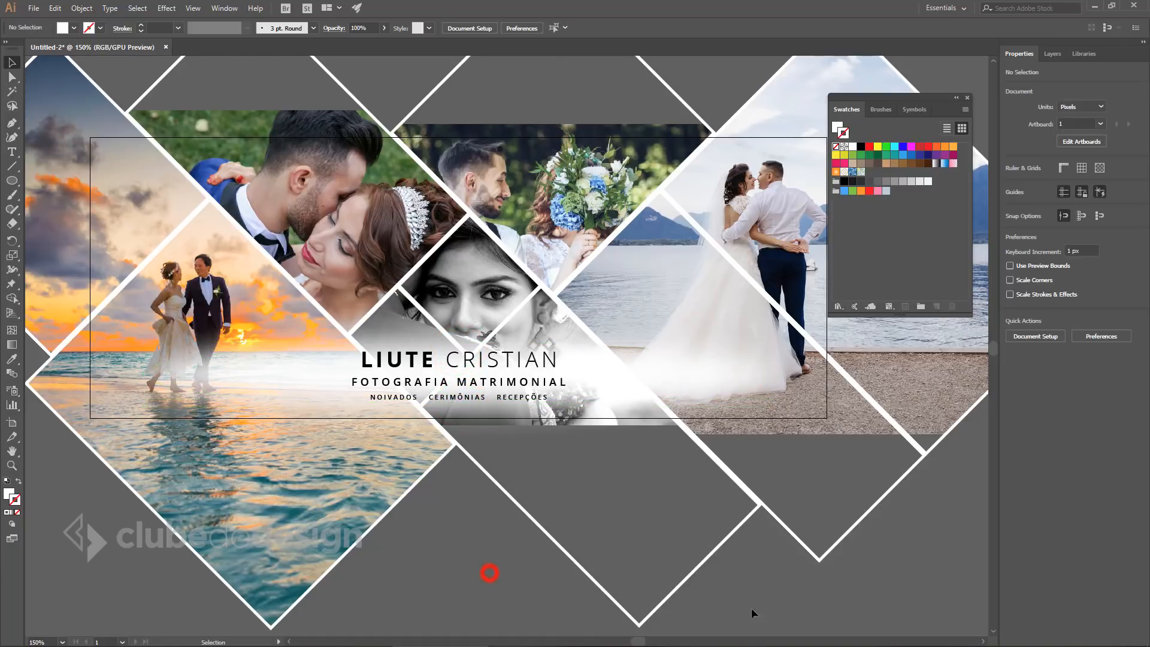
Resize the blurred ellipse to about 639 × 84 px after closing the Swatches panel.
left_click(967, 98)
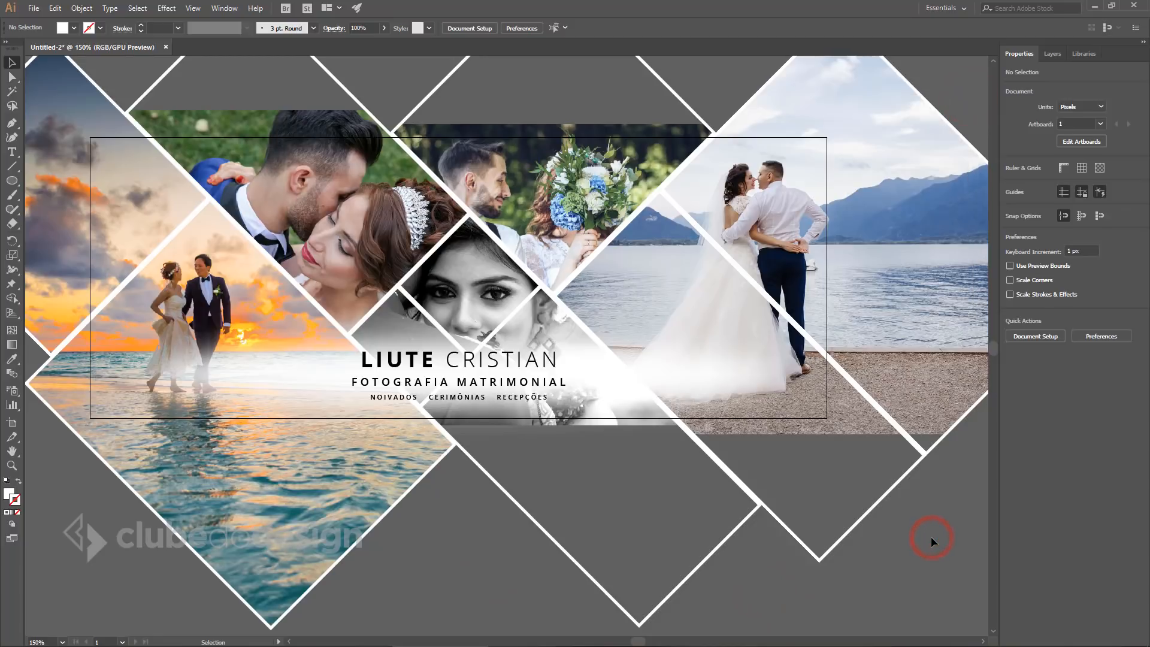
key("ctrl+0")
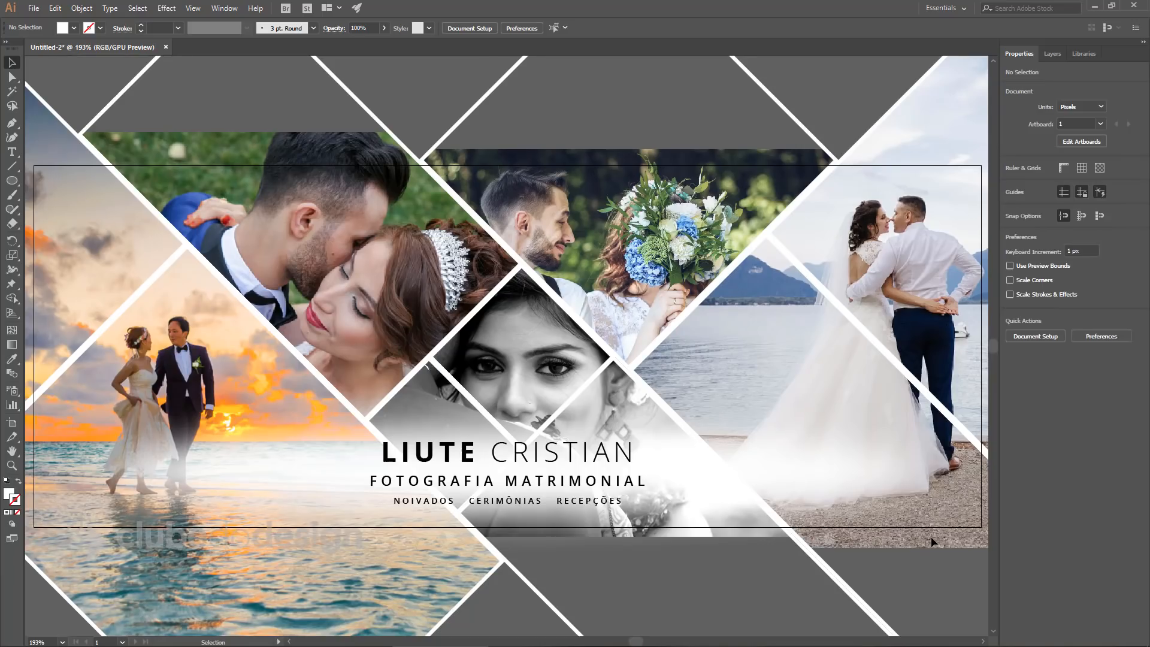
left_click(725, 470)
left_click_drag(507, 428, 508, 417)
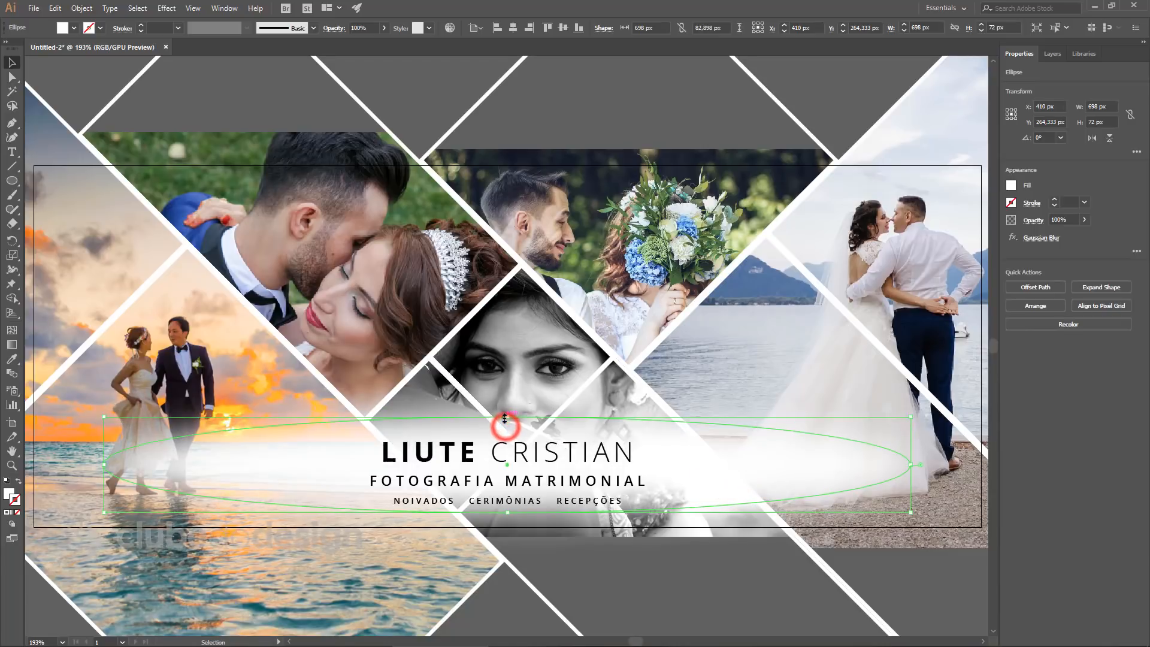
left_click_drag(508, 512, 509, 517)
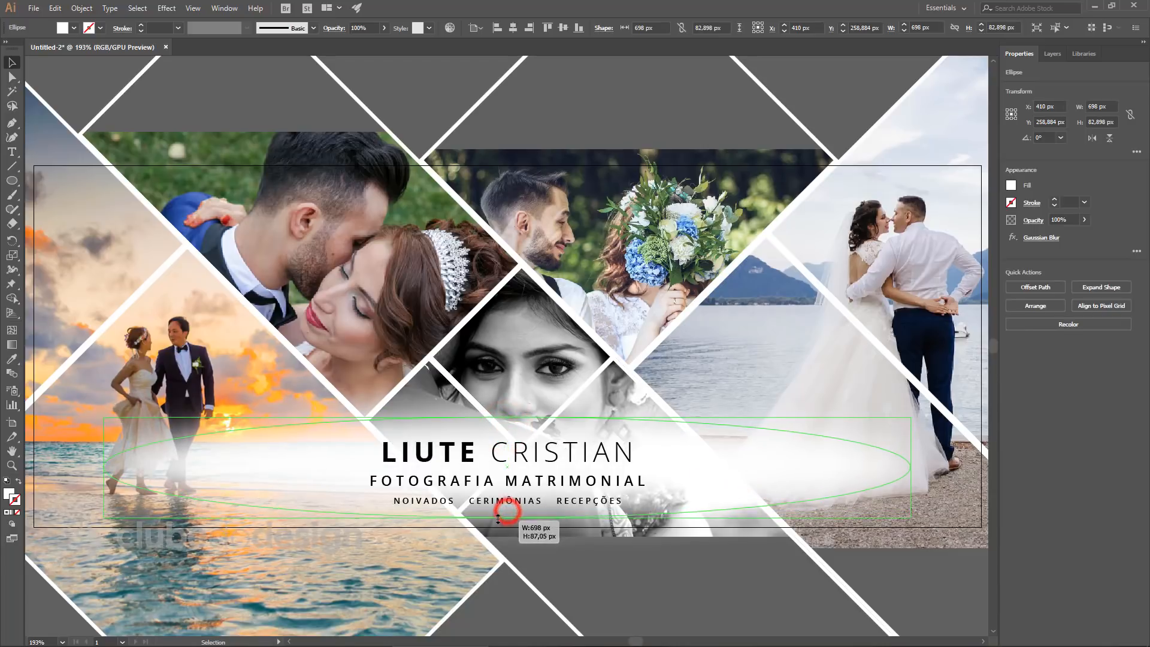
left_click_drag(508, 415, 509, 420)
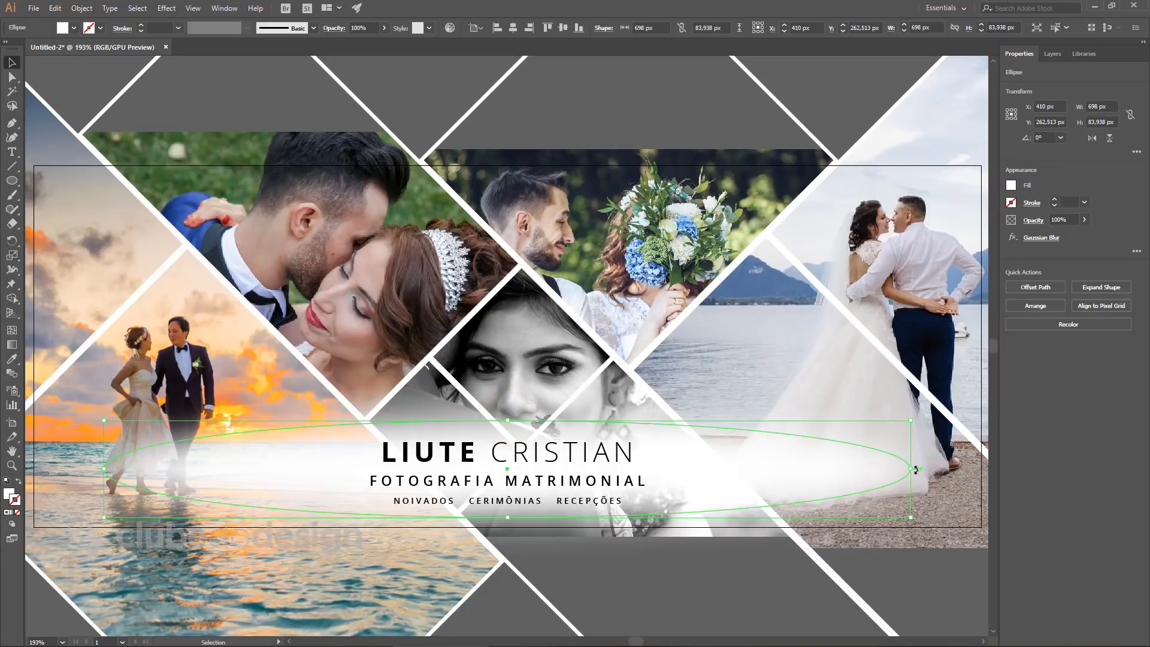
left_click_drag(912, 470, 877, 469)
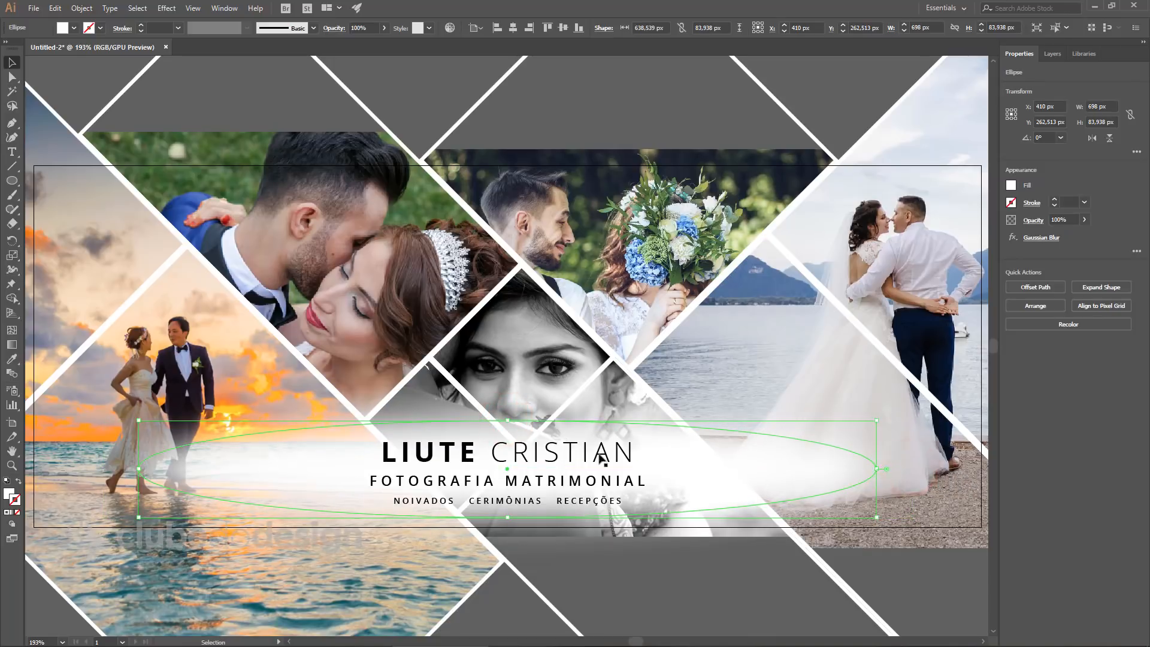
left_click(928, 585)
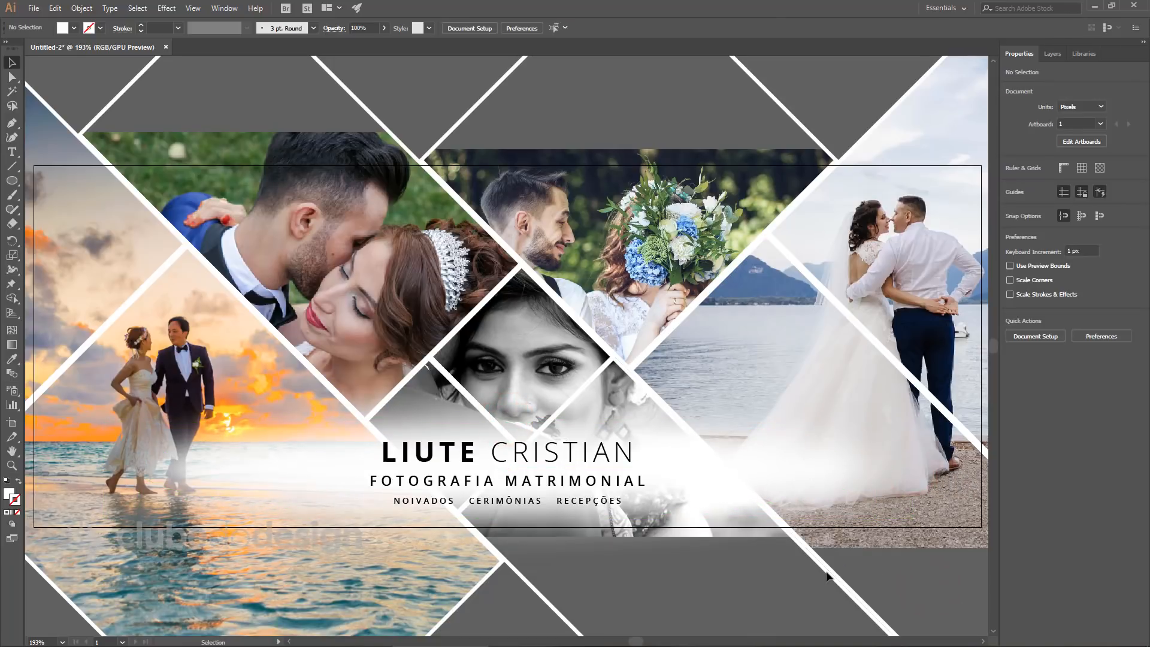
left_click(642, 362, "ctrl+alt")
left_click_drag(603, 405, 674, 347)
left_click_drag(677, 441, 691, 478)
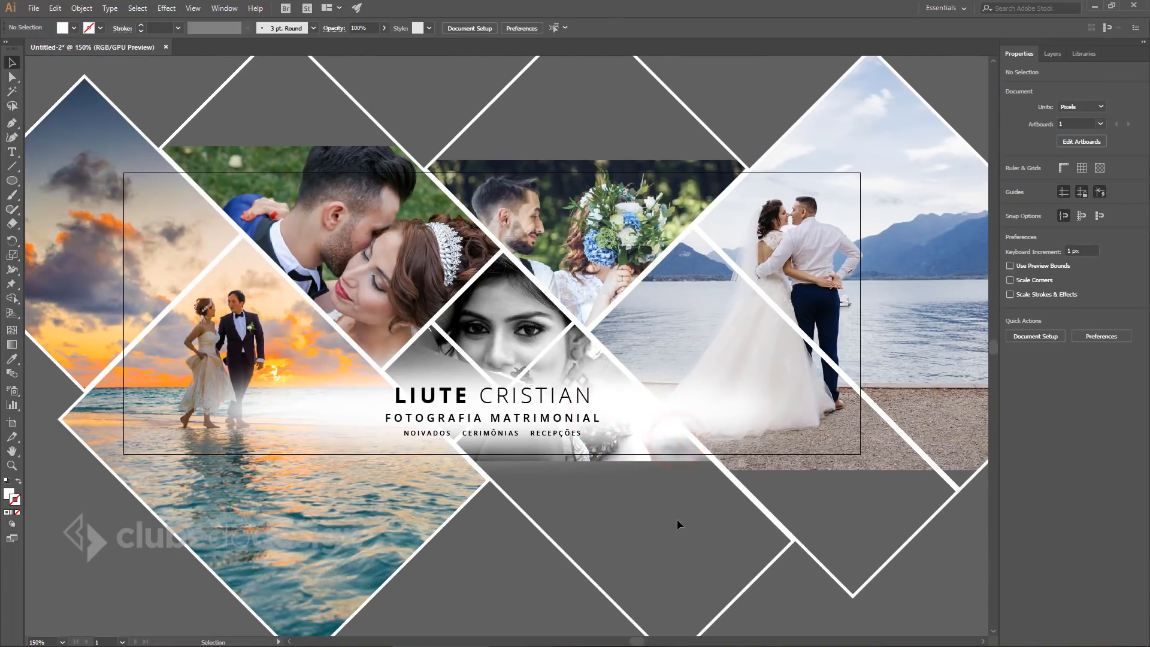
Save as 'Capa para Facebook - Fotografia de Casamento 2.ai' in Casamento with default Illustrator options.
key("ctrl+shift+s")
left_click(216, 108)
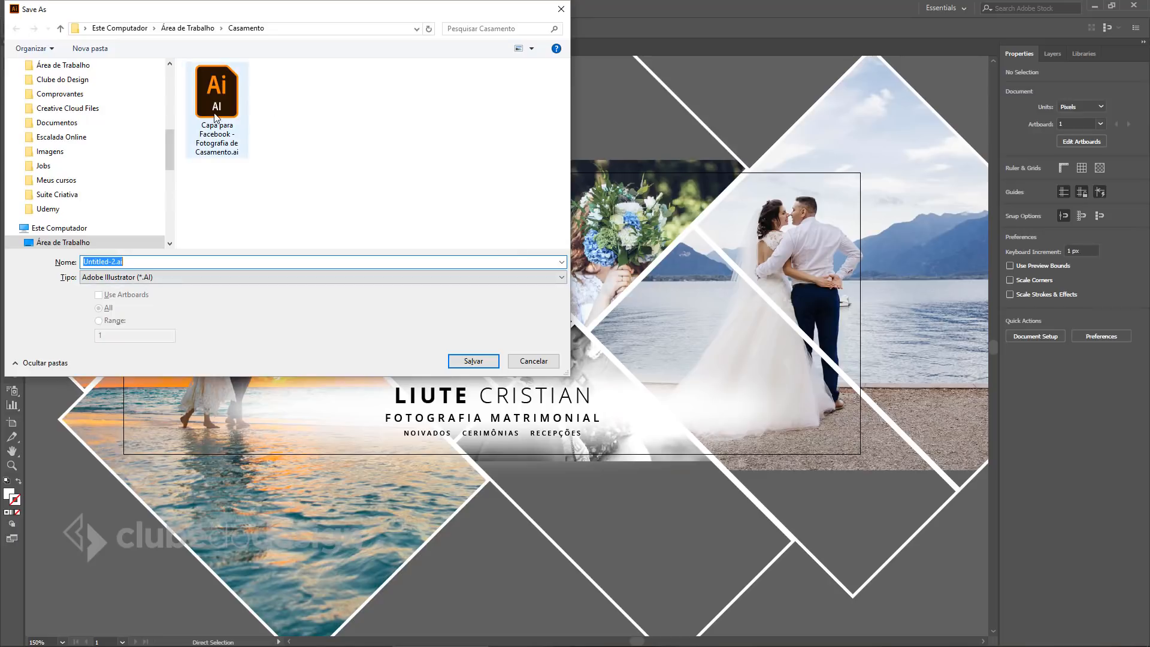
left_click(154, 268)
left_click(217, 263)
left_click(234, 262)
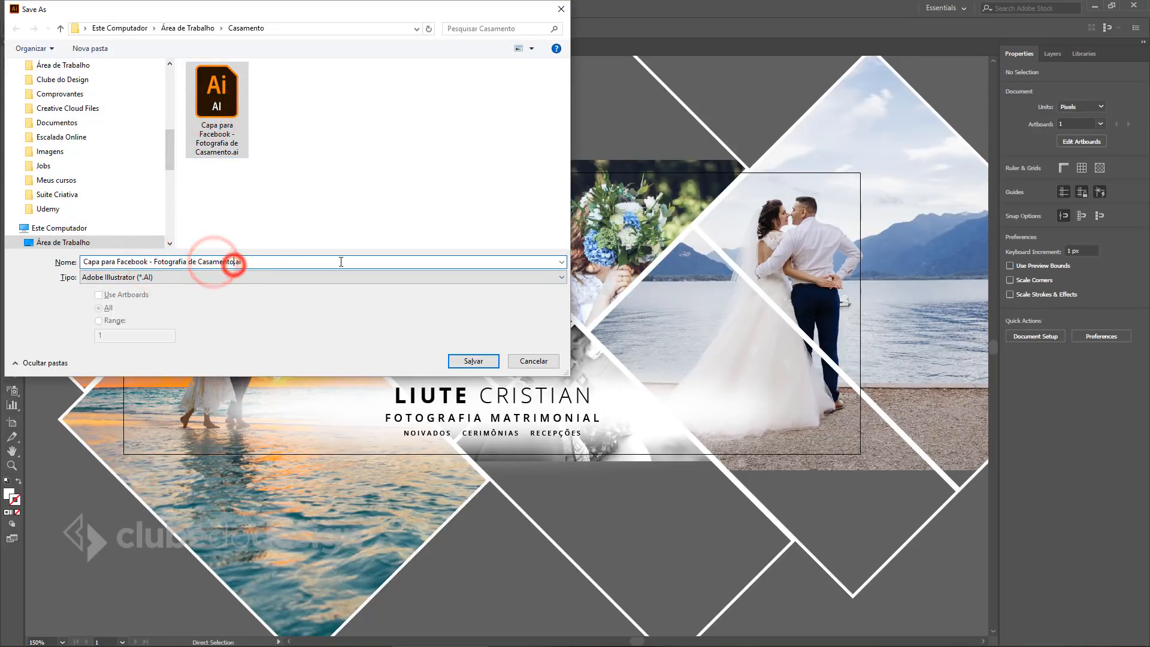
type("2")
key("Return")
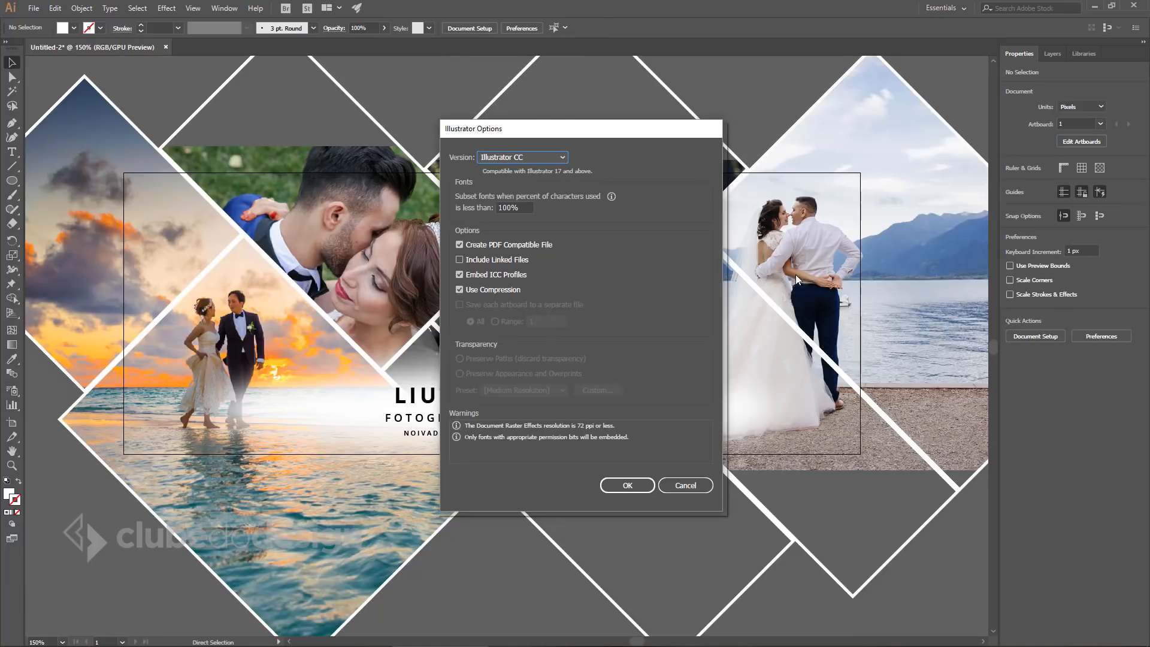
left_click(627, 485)
left_click(953, 563)
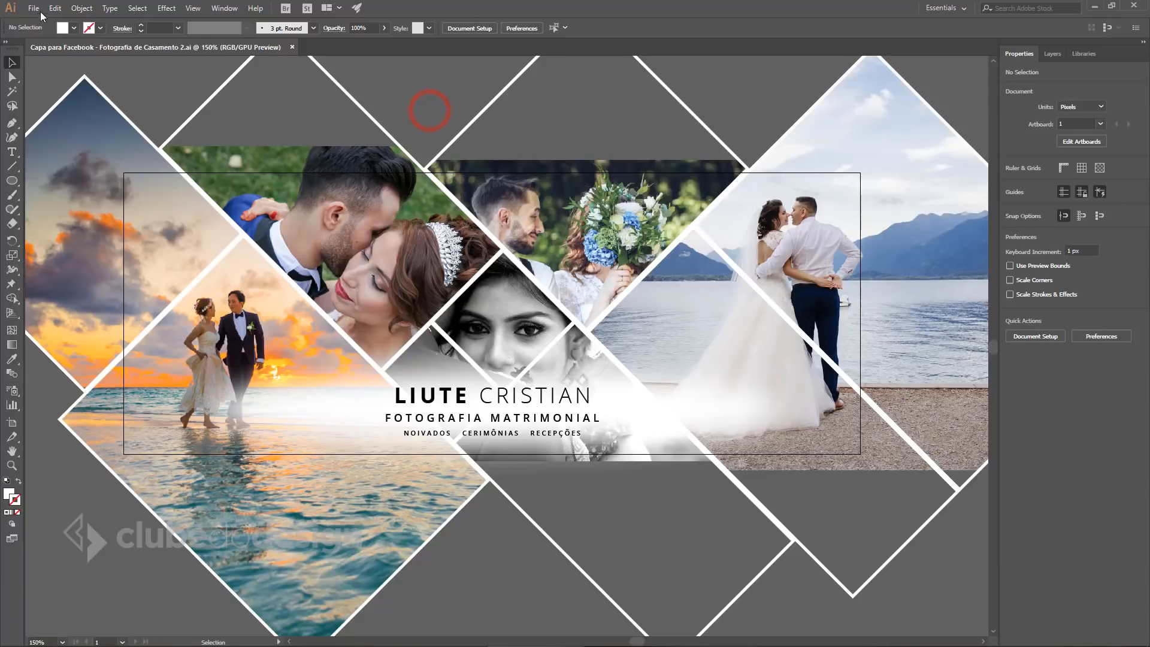
Open Export for Screens and rename the artboard to 'Cada de facebook'.
left_click(33, 9)
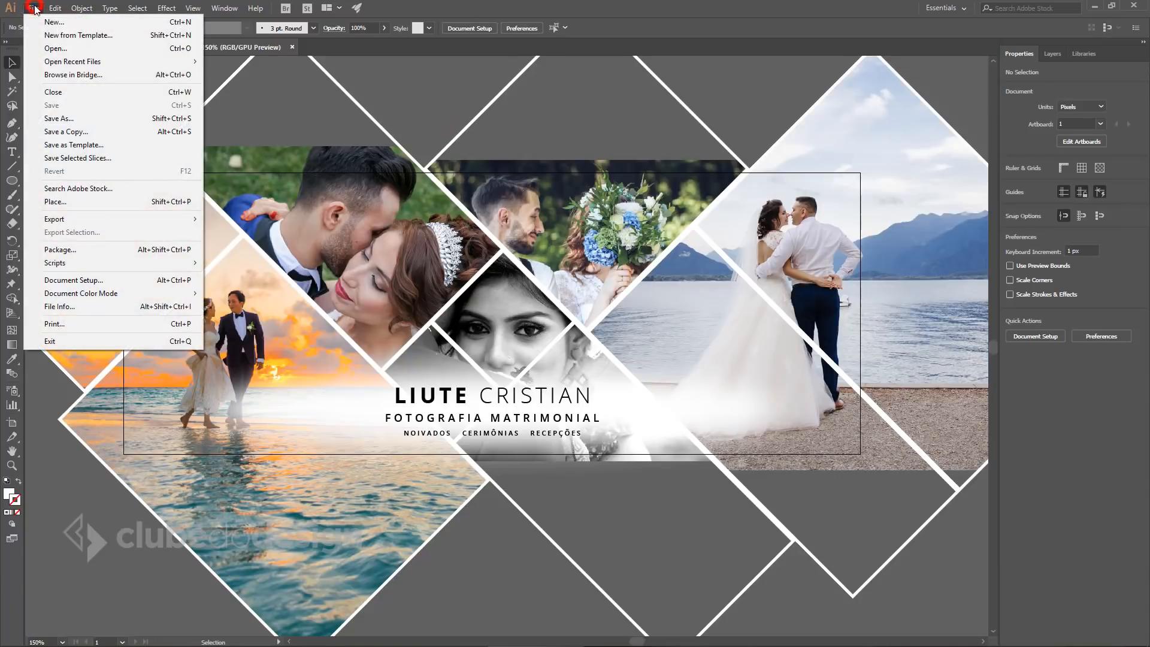
left_click(55, 219)
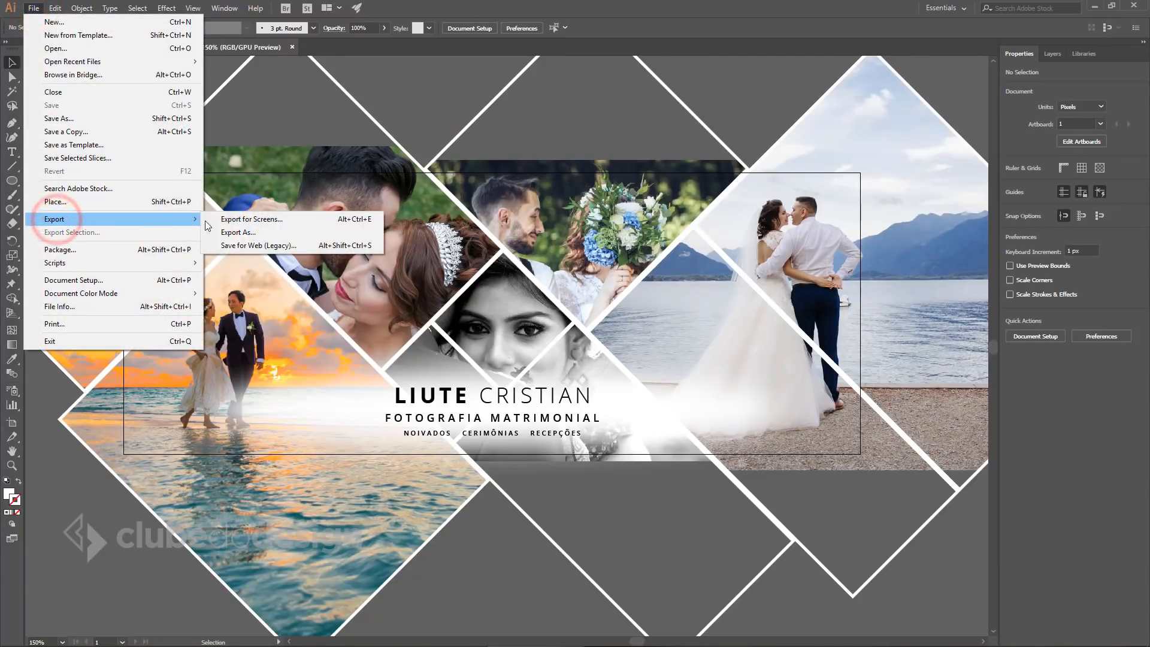
left_click(324, 223)
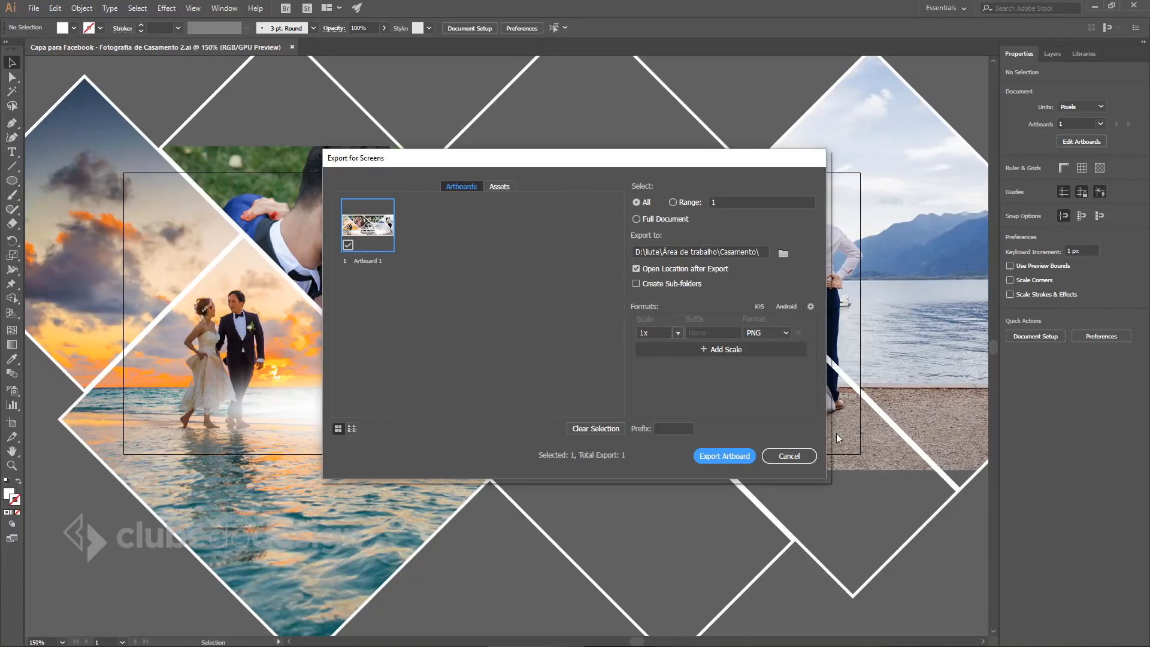
left_click_drag(541, 160, 540, 204)
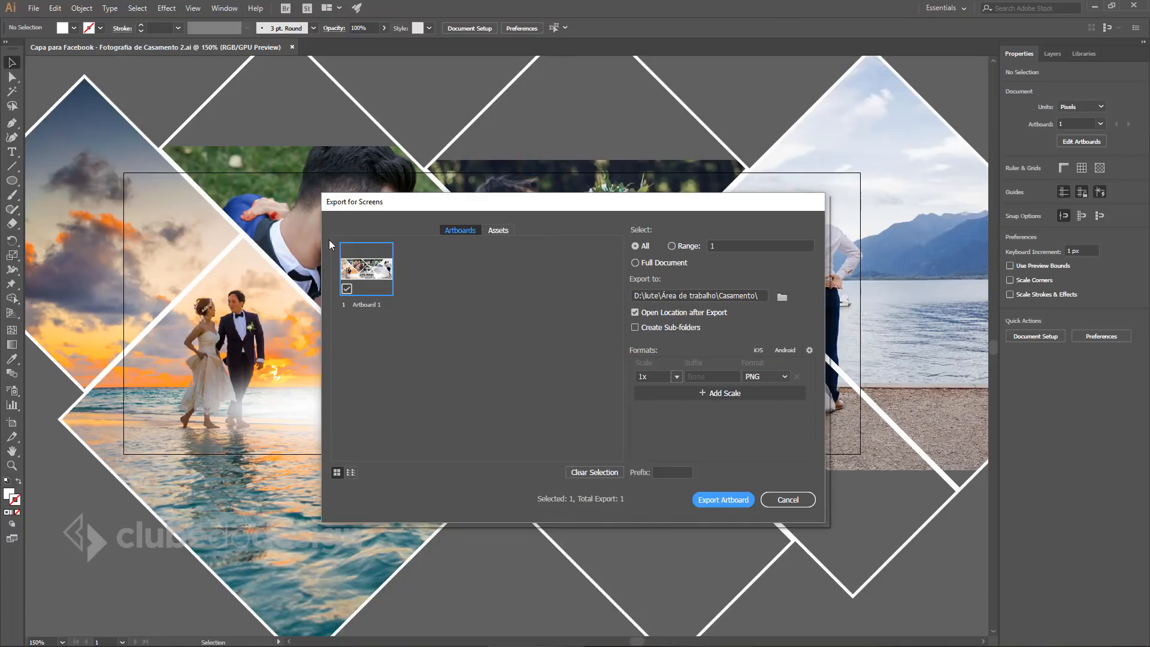
double_click(364, 304)
left_click_drag(387, 305, 361, 305)
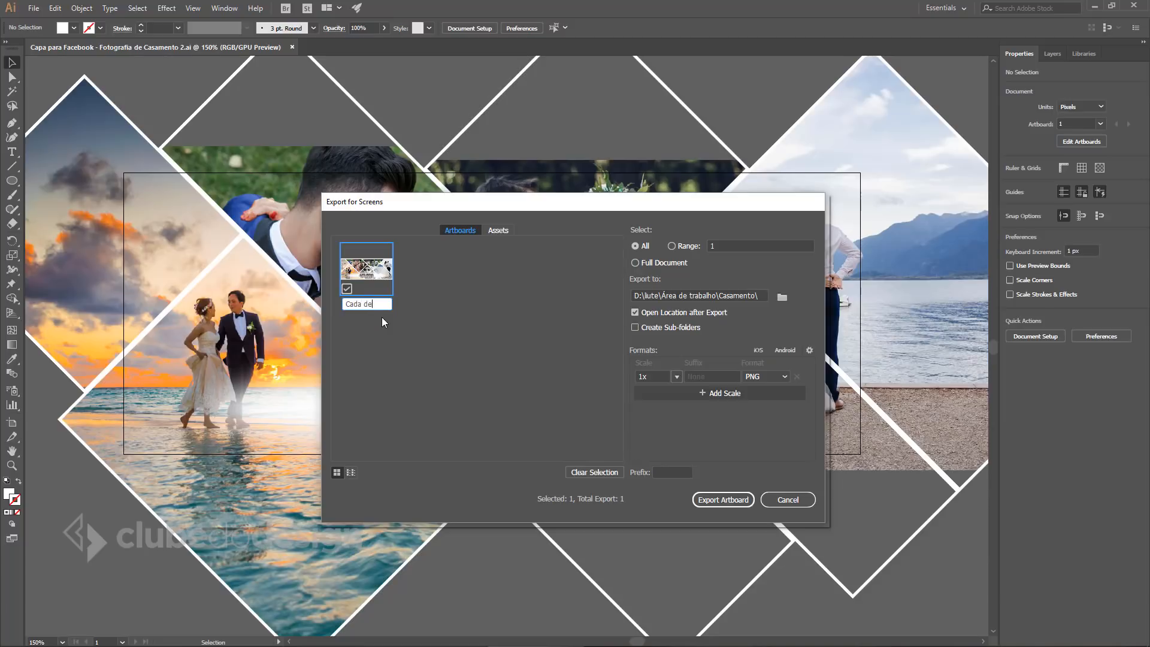
left_click(419, 315)
Set the export destination to Área de Trabalho > Casamento.
left_click(782, 298)
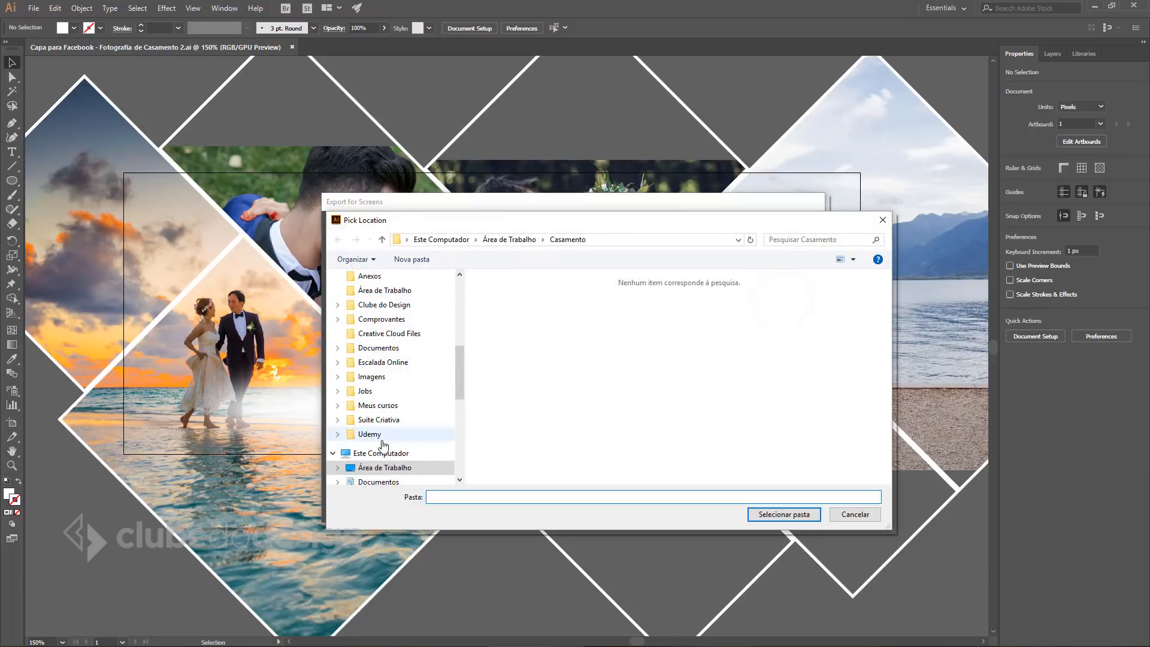
left_click(376, 467)
left_click(678, 381)
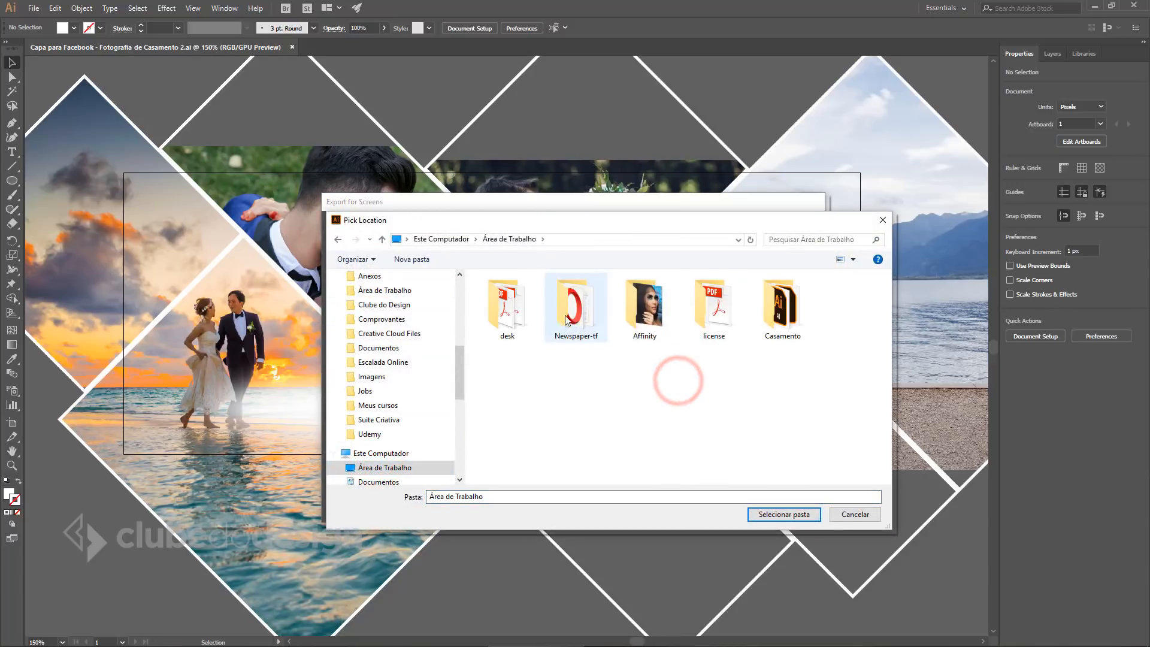
double_click(773, 293)
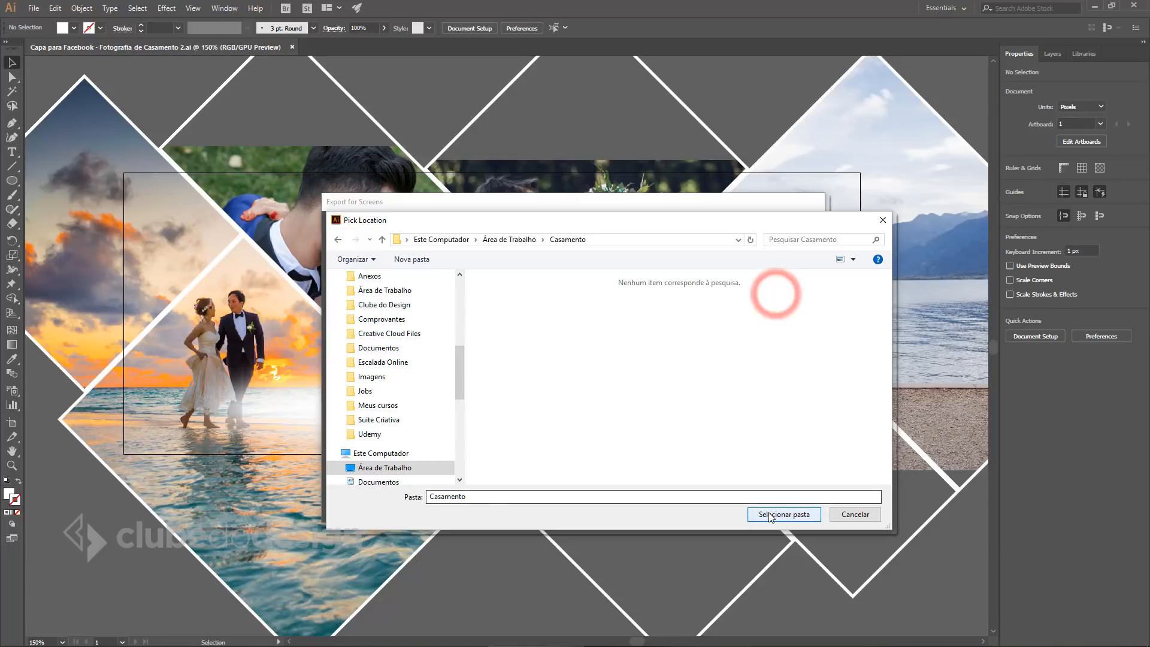
left_click(771, 513)
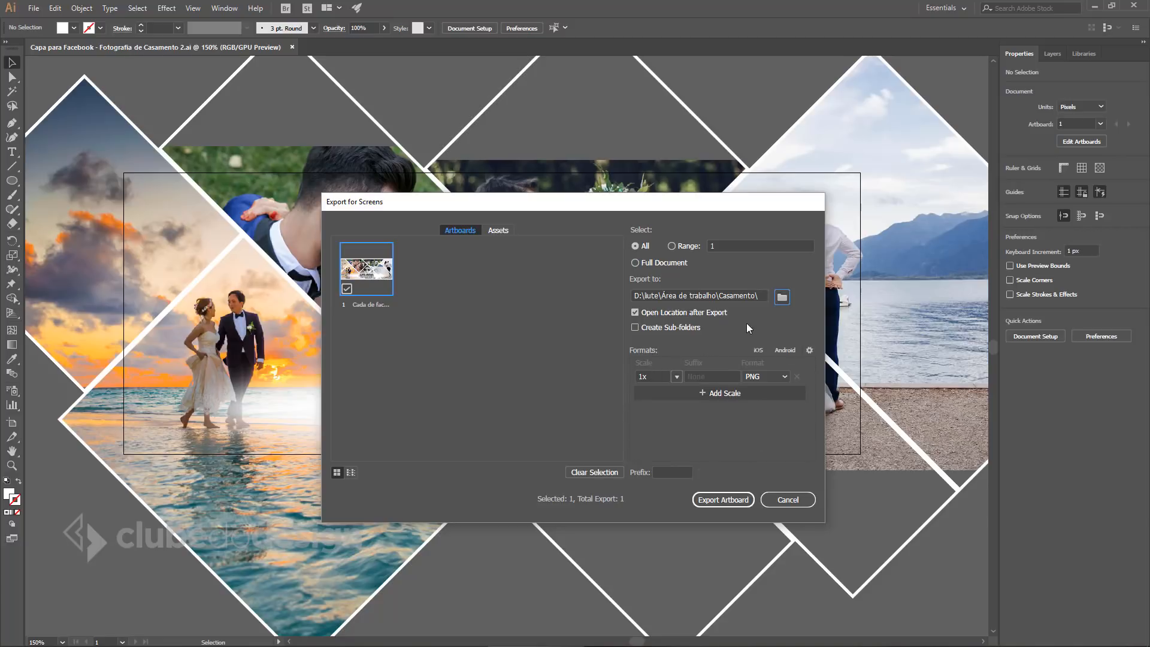
Export the artboard as a PNG at 1x scale.
left_click(785, 377)
left_click(770, 391)
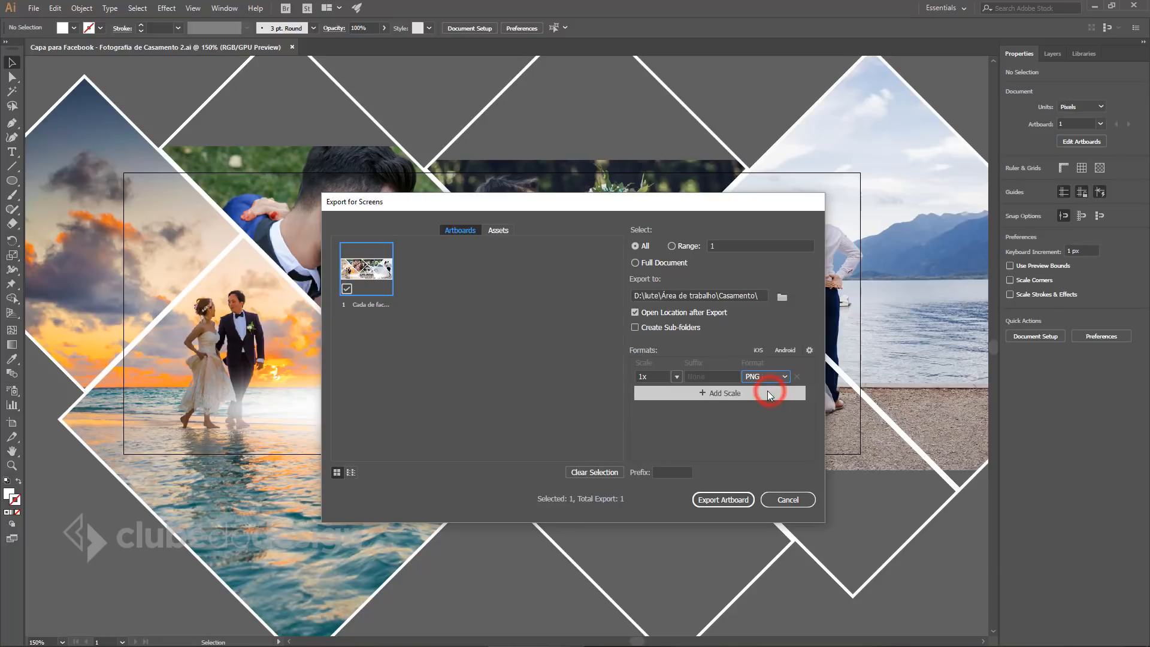
left_click(677, 377)
left_click(701, 391)
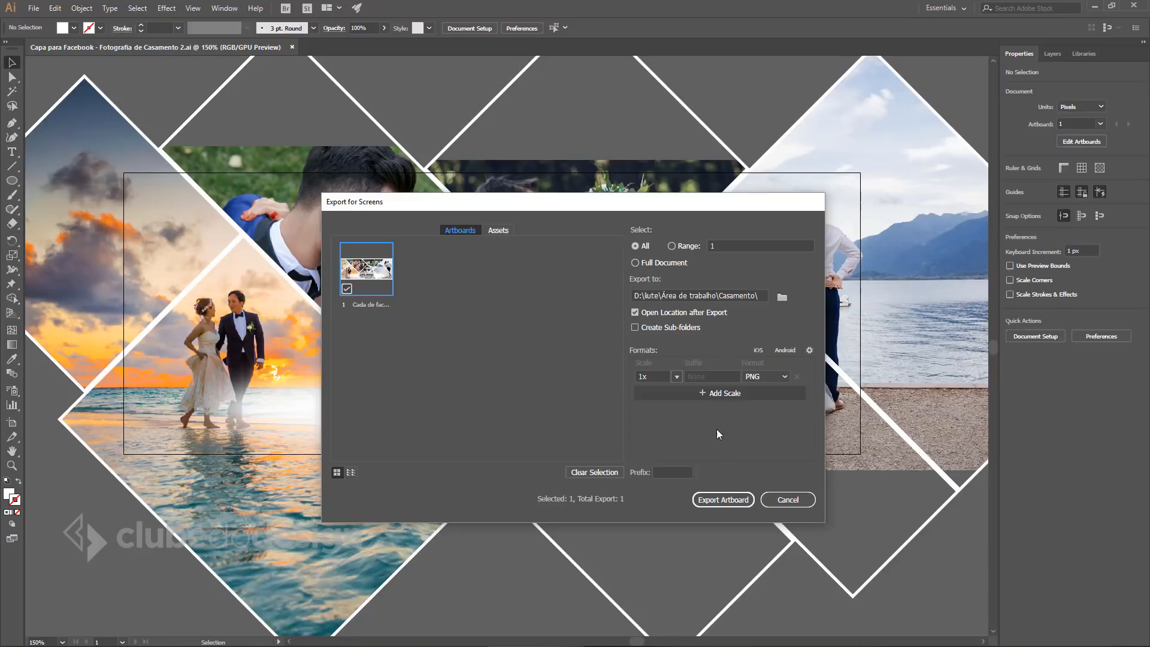
left_click(720, 499)
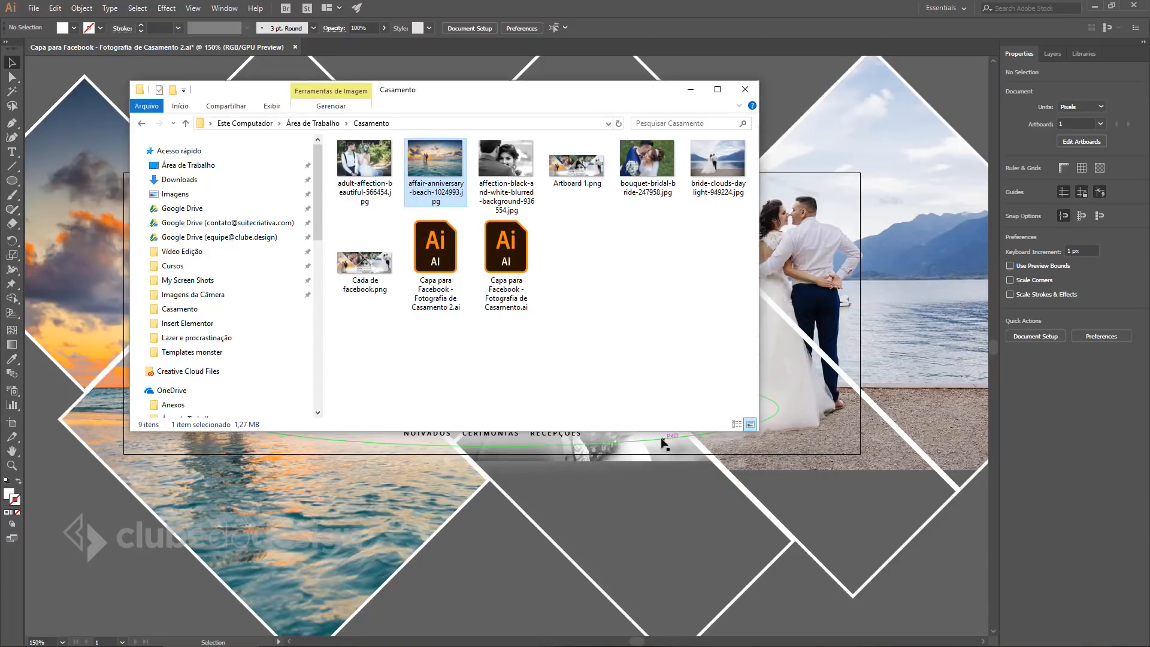
Preview Cada de facebook.png in Photos, then close it and minimize the Casamento folder.
left_click(365, 263)
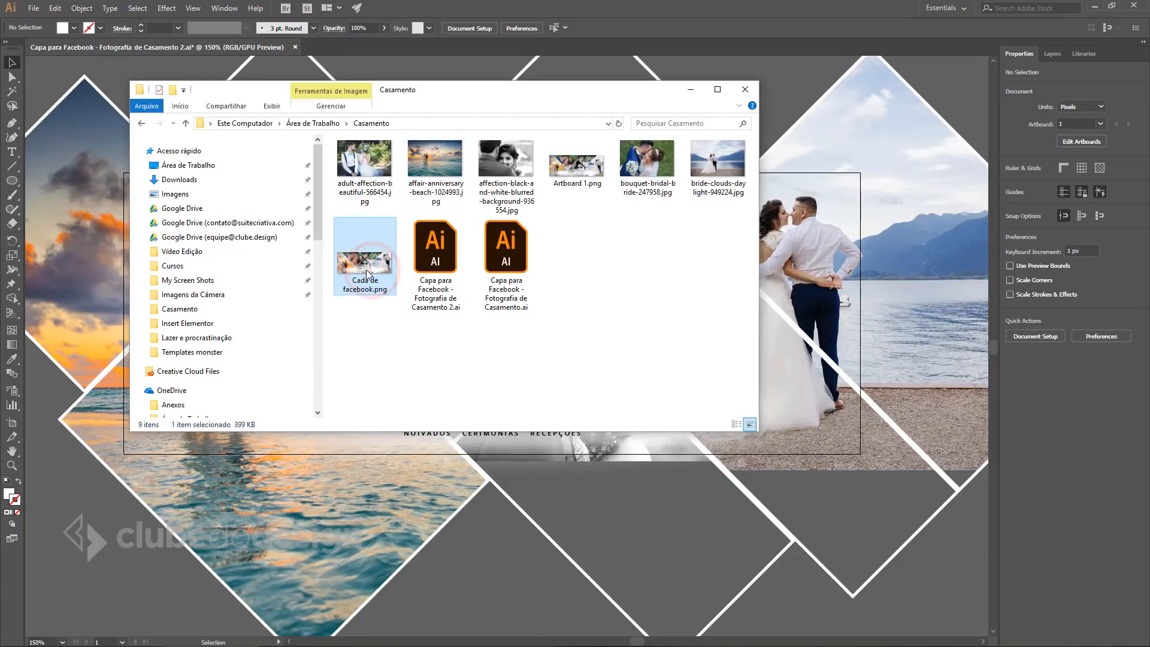
double_click(367, 273)
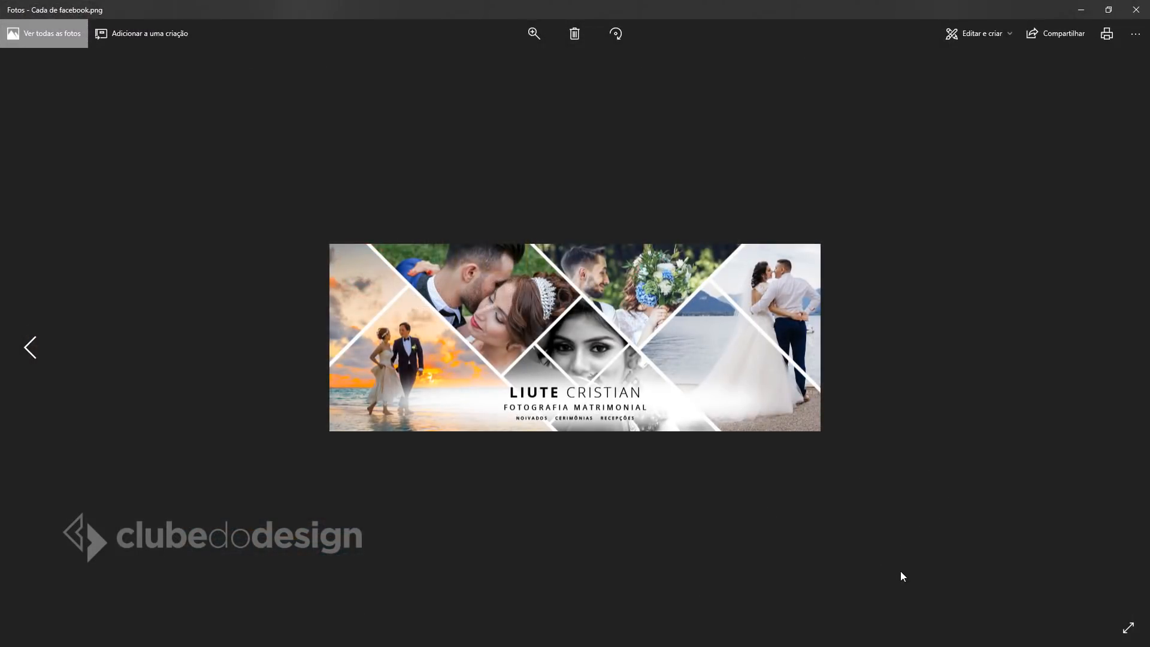
left_click(1136, 9)
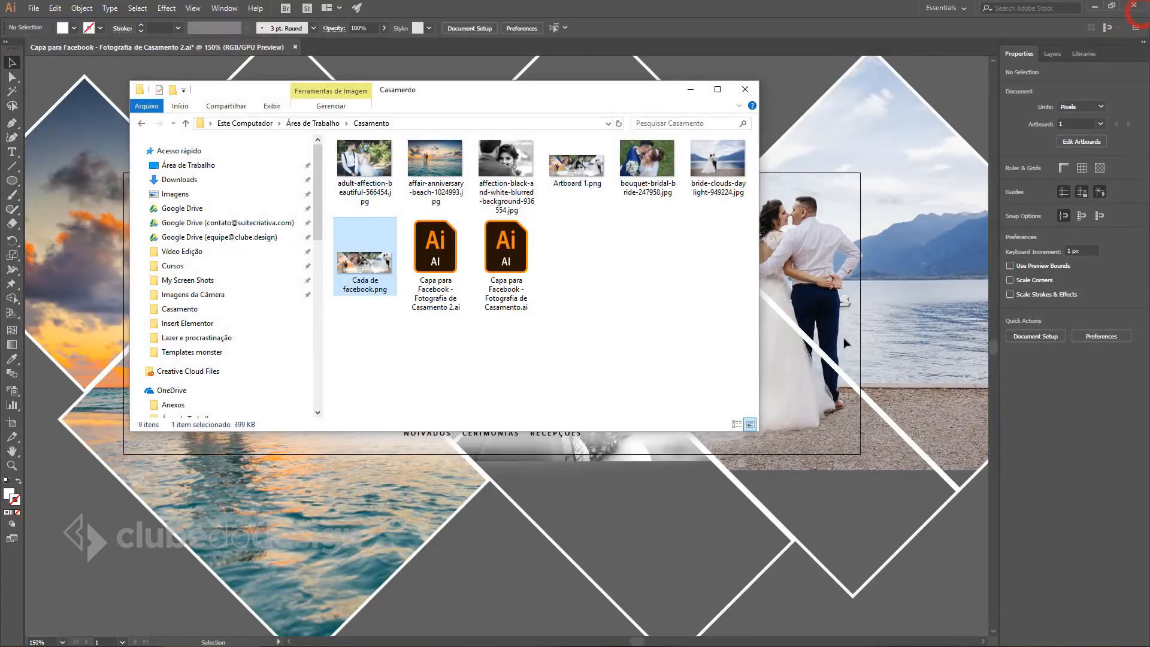
left_click(691, 89)
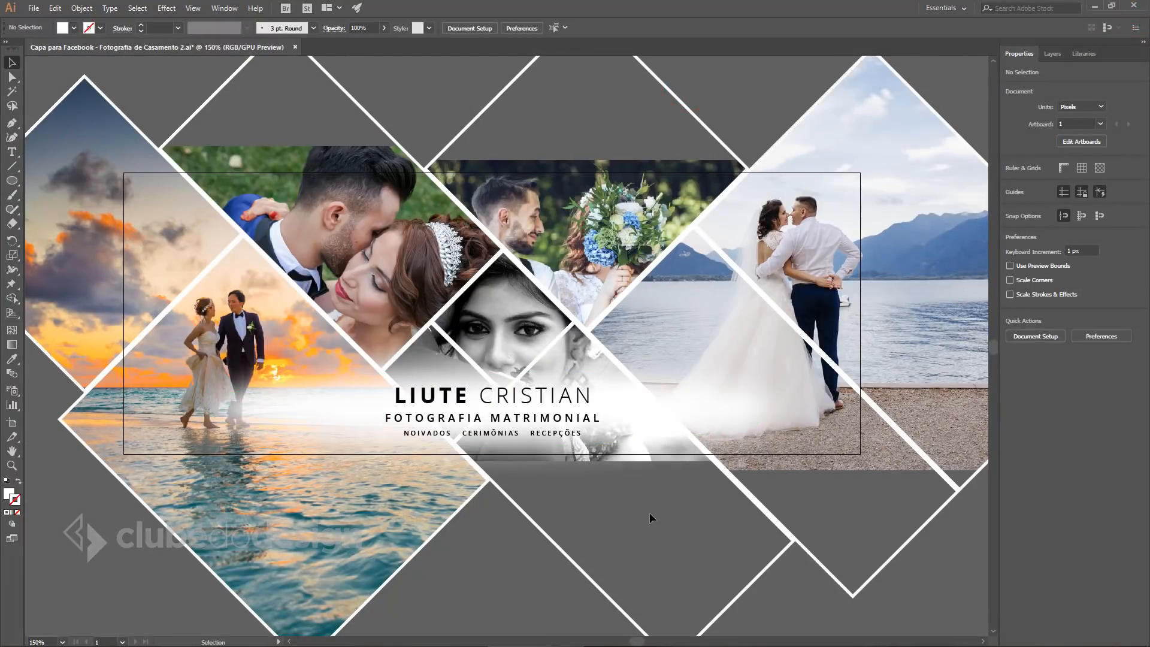
Export as PNG named 'Capa para Facebook - Fotografia de Casamento 2' in Casamento, using artboards.
left_click(35, 8)
left_click(66, 222)
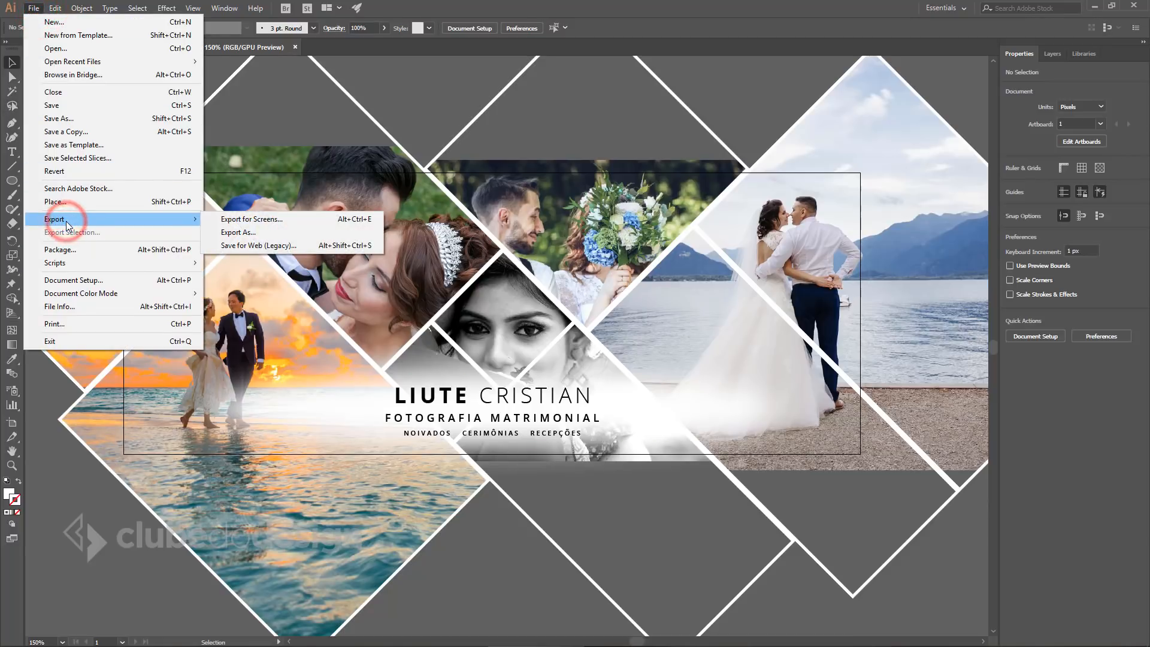
left_click(283, 234)
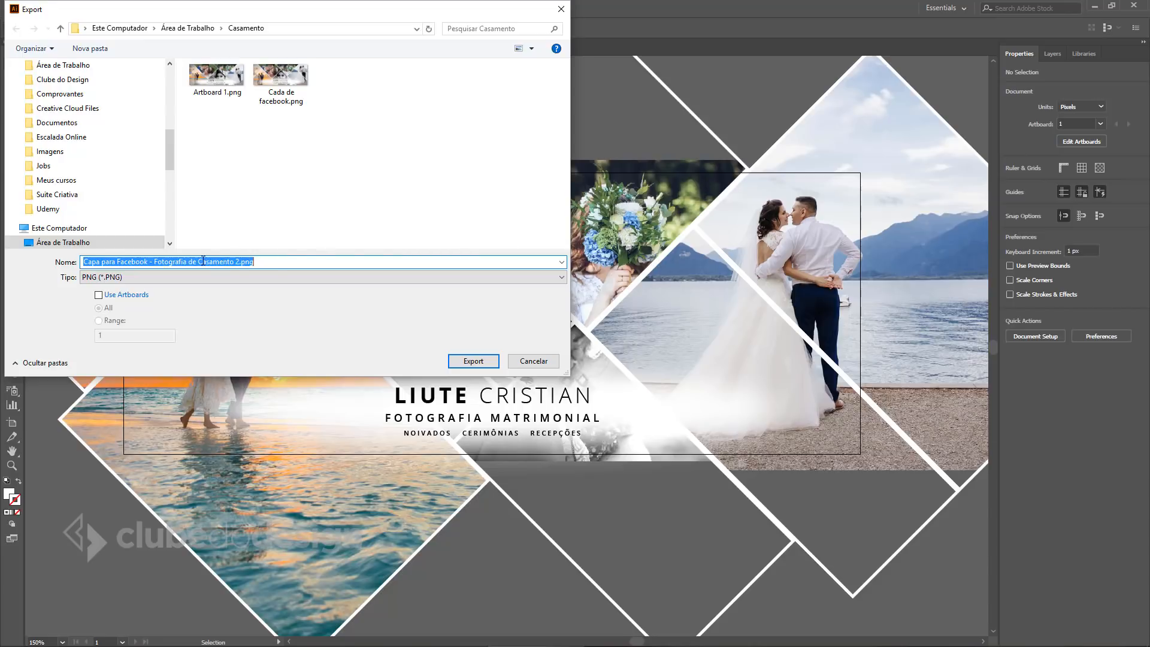
left_click(87, 277)
left_click(101, 370)
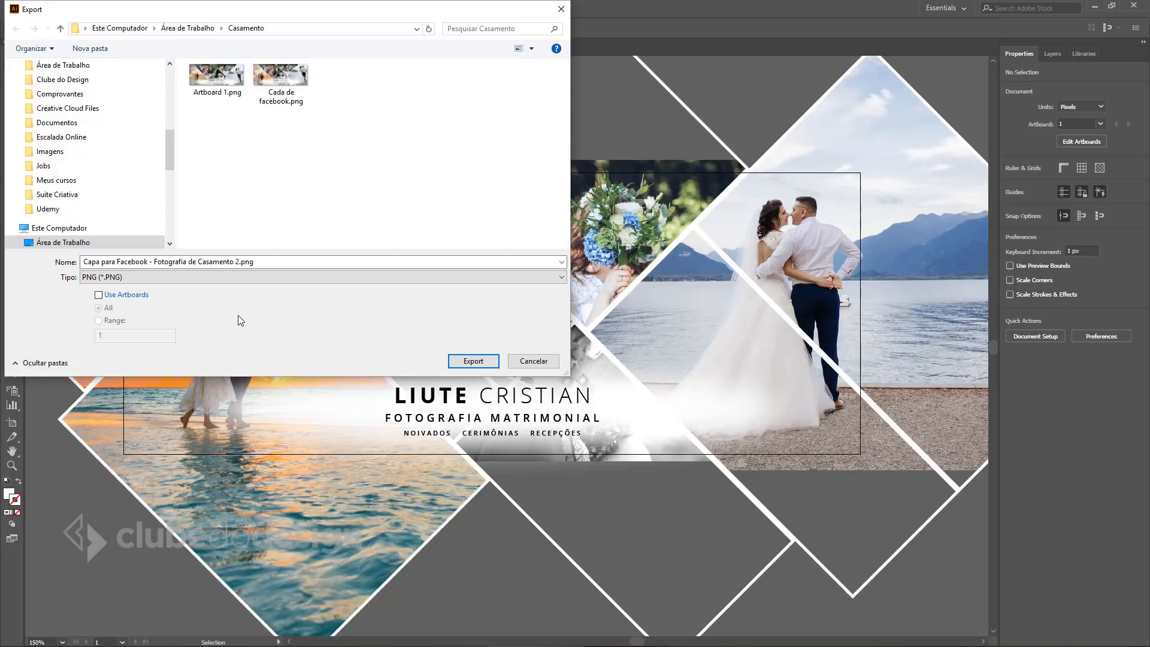
left_click(111, 295)
Set the PNG resolution to Screen (72 ppi) and the background to Transparent.
left_click(476, 362)
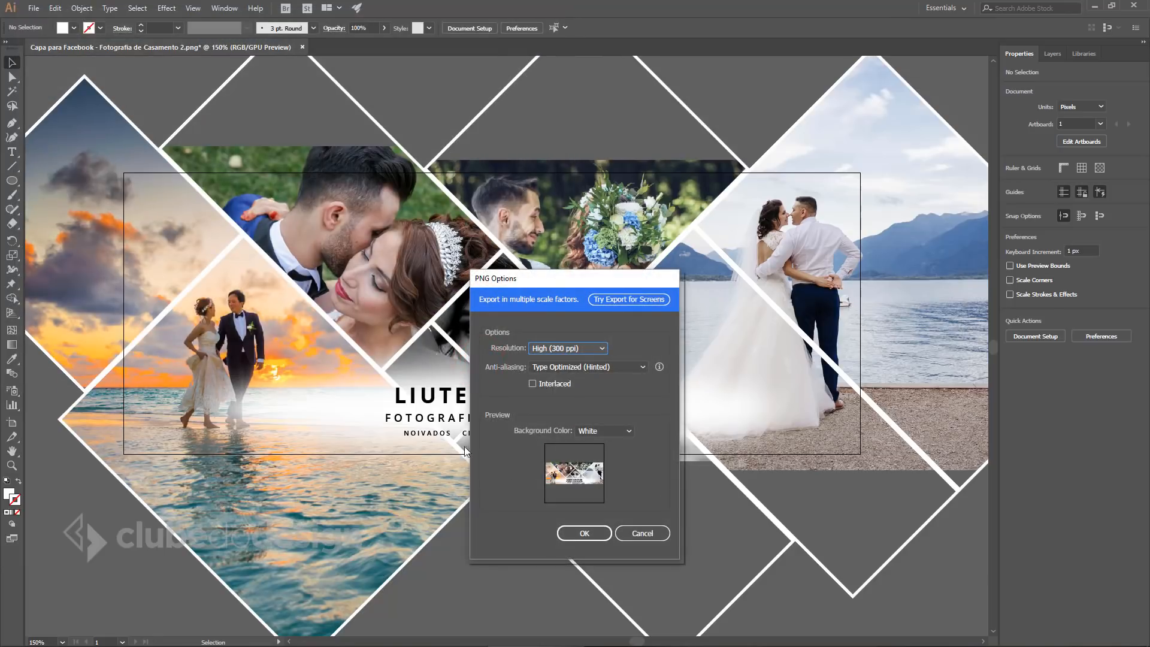
left_click_drag(563, 284, 516, 167)
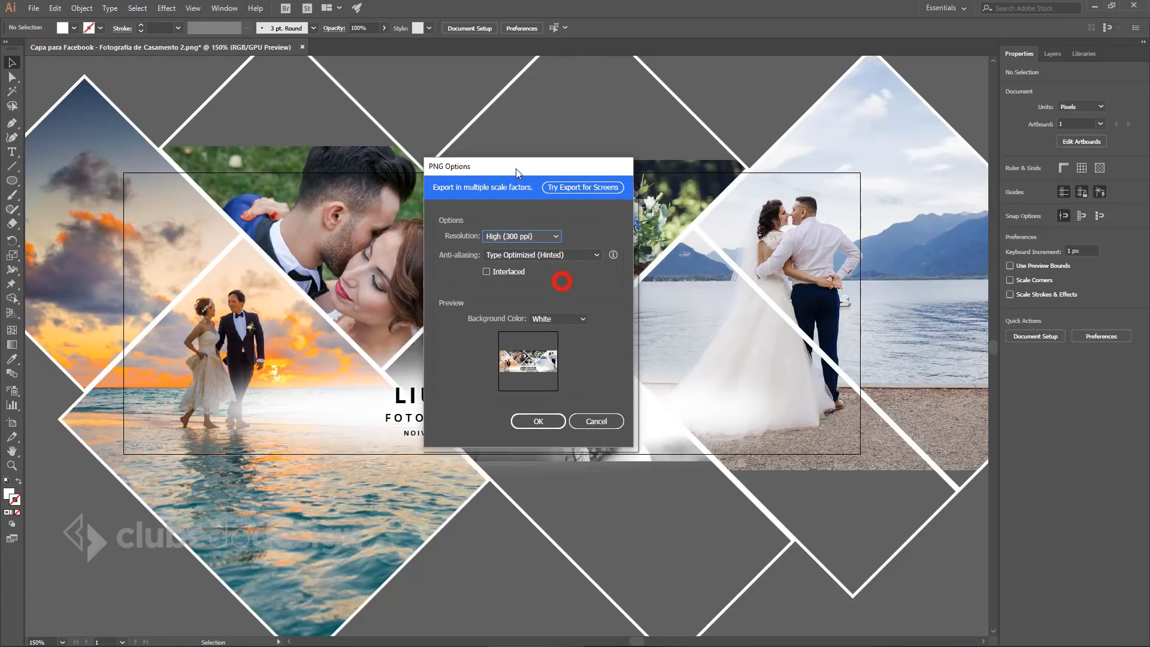
left_click(555, 235)
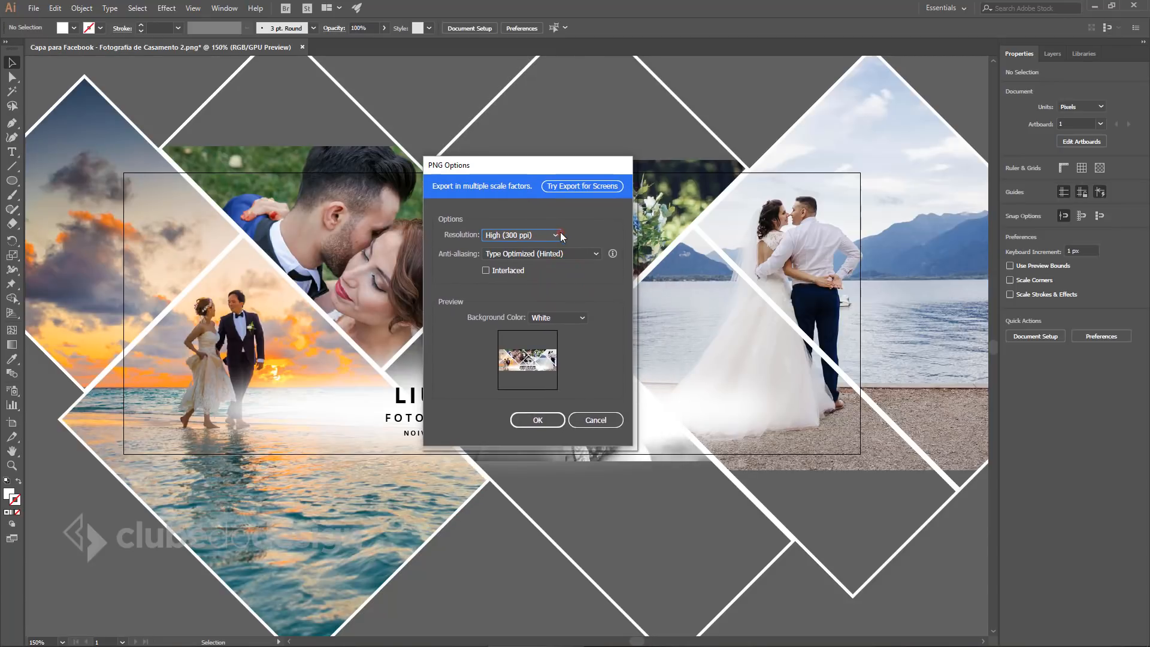
left_click(512, 248)
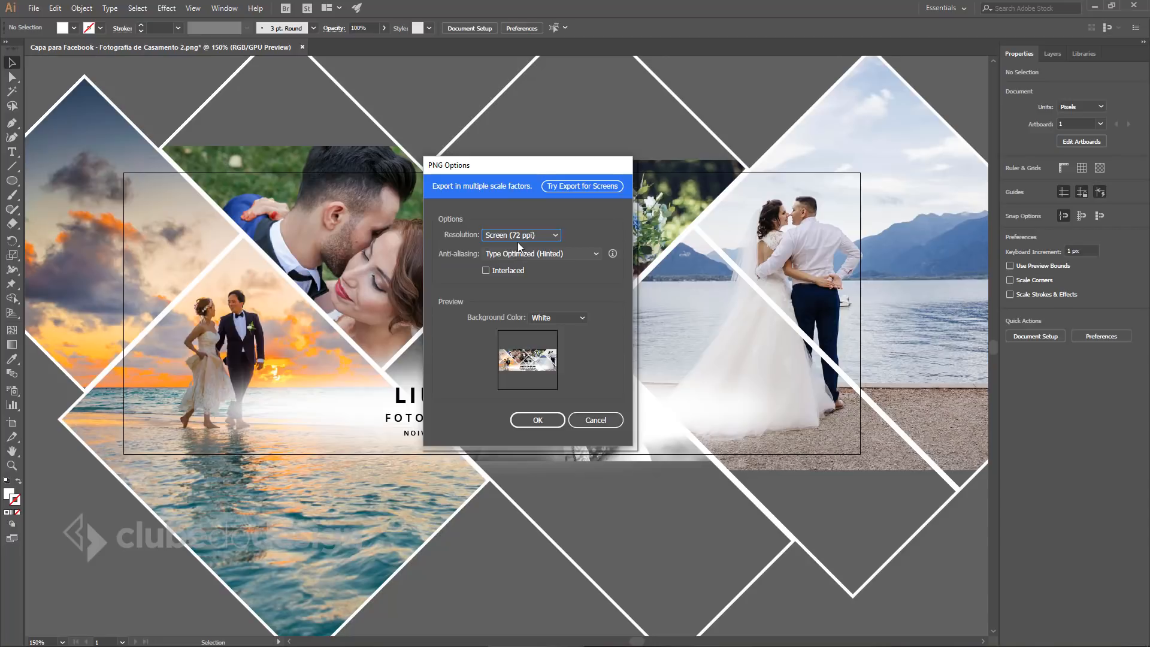
left_click(524, 235)
left_click(508, 246)
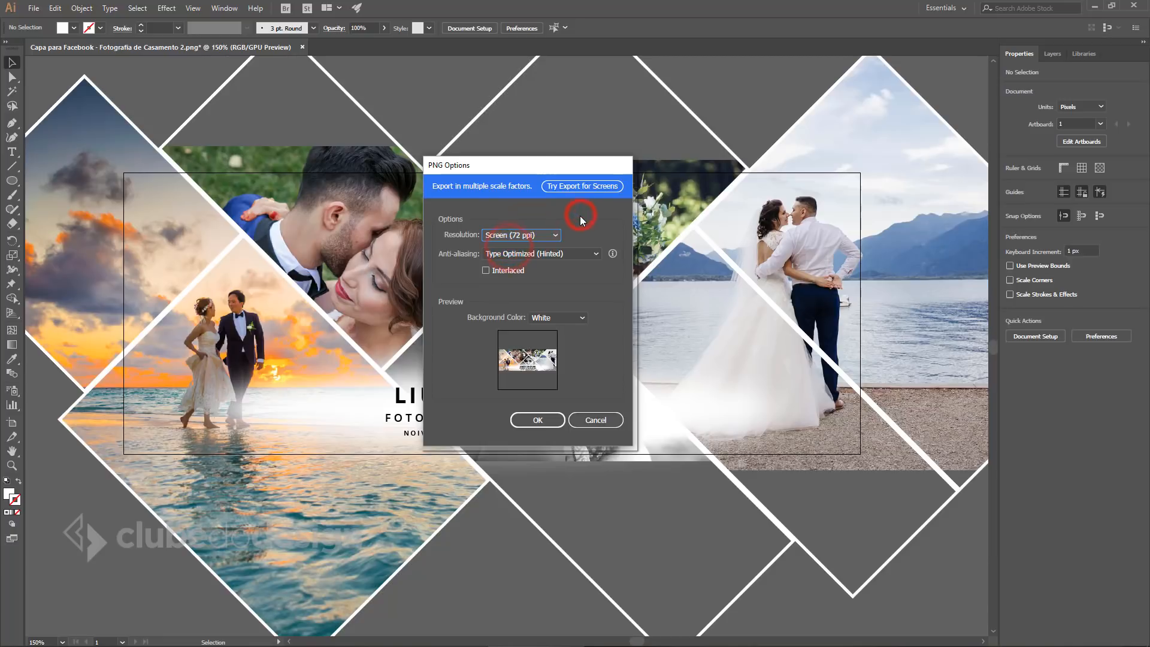
left_click(561, 318)
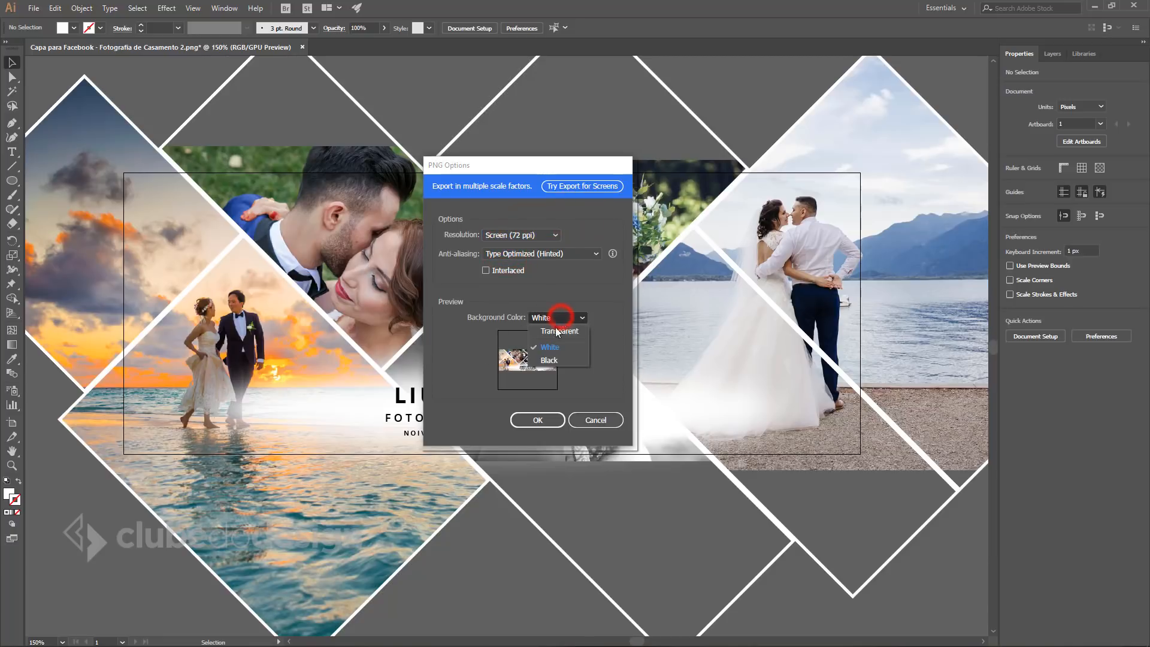
left_click(568, 332)
left_click(563, 318)
left_click(544, 348)
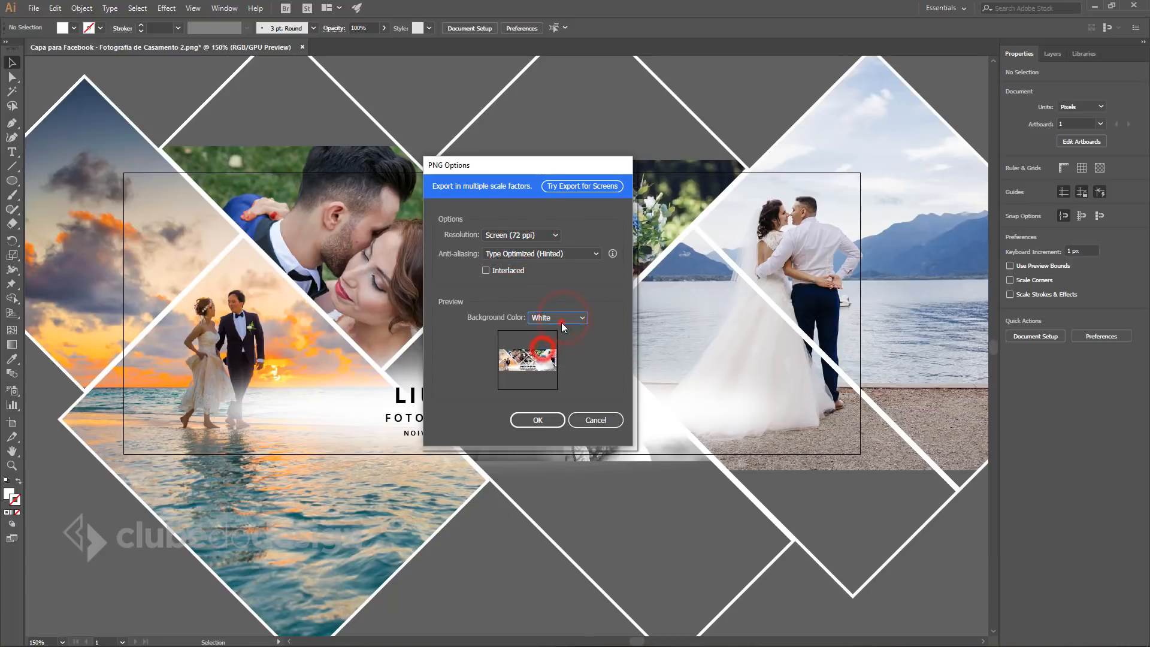
left_click(561, 320)
left_click(558, 332)
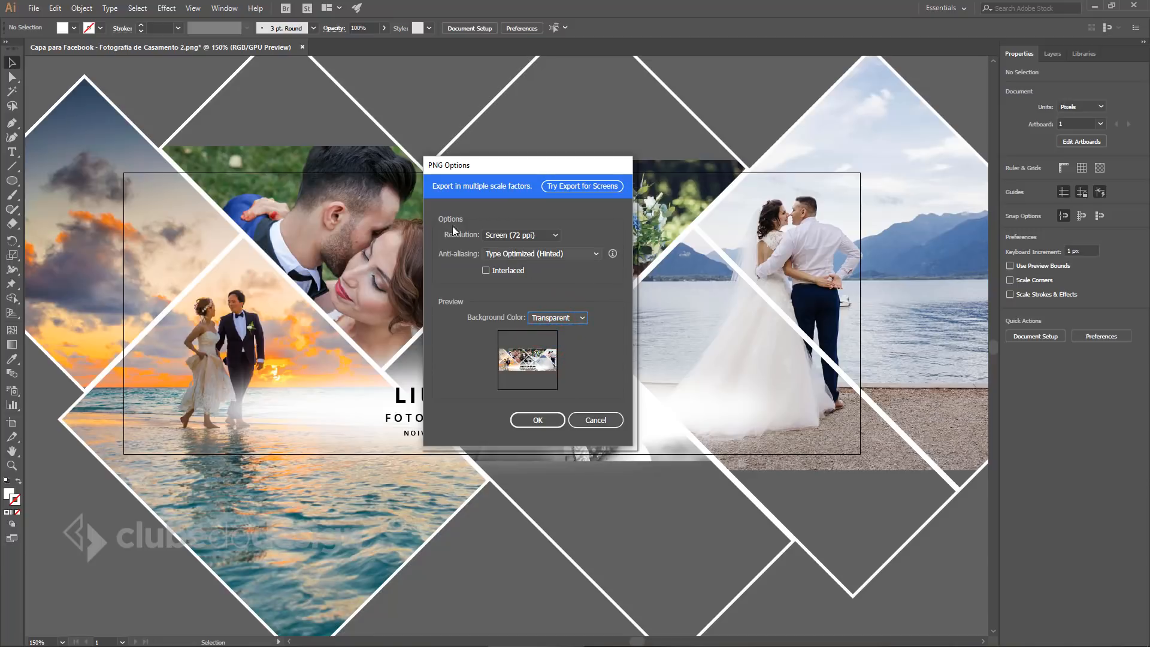
Set anti-aliasing to Type Optimized and confirm the PNG export.
left_click(528, 254)
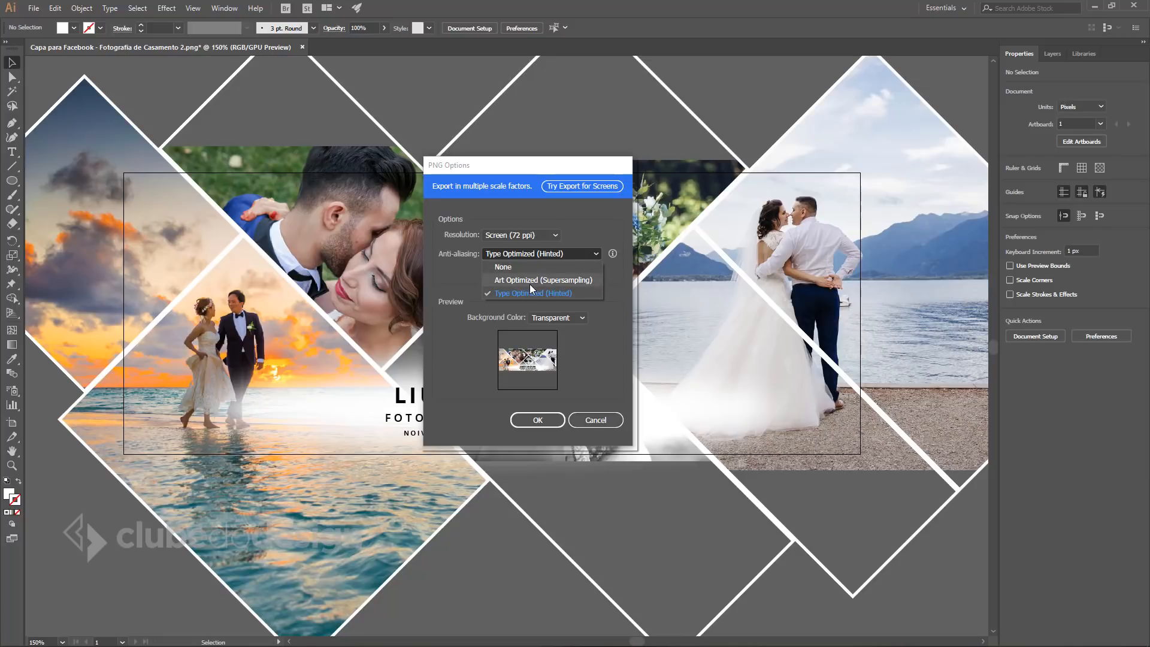
left_click(529, 281)
left_click(557, 254)
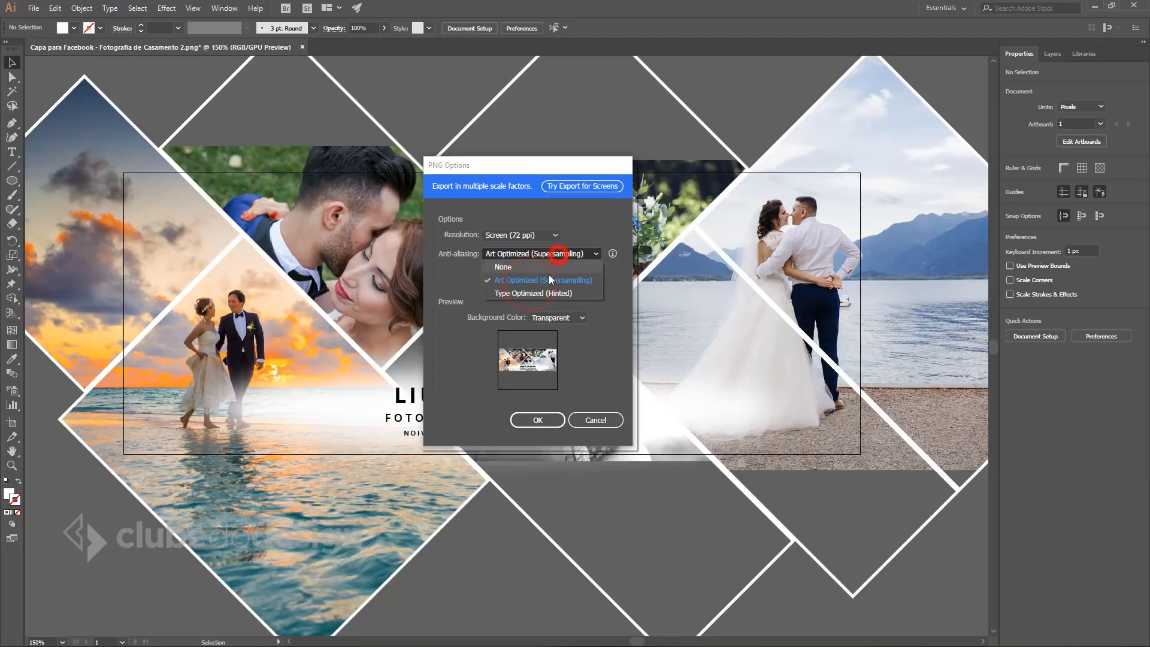
left_click(512, 293)
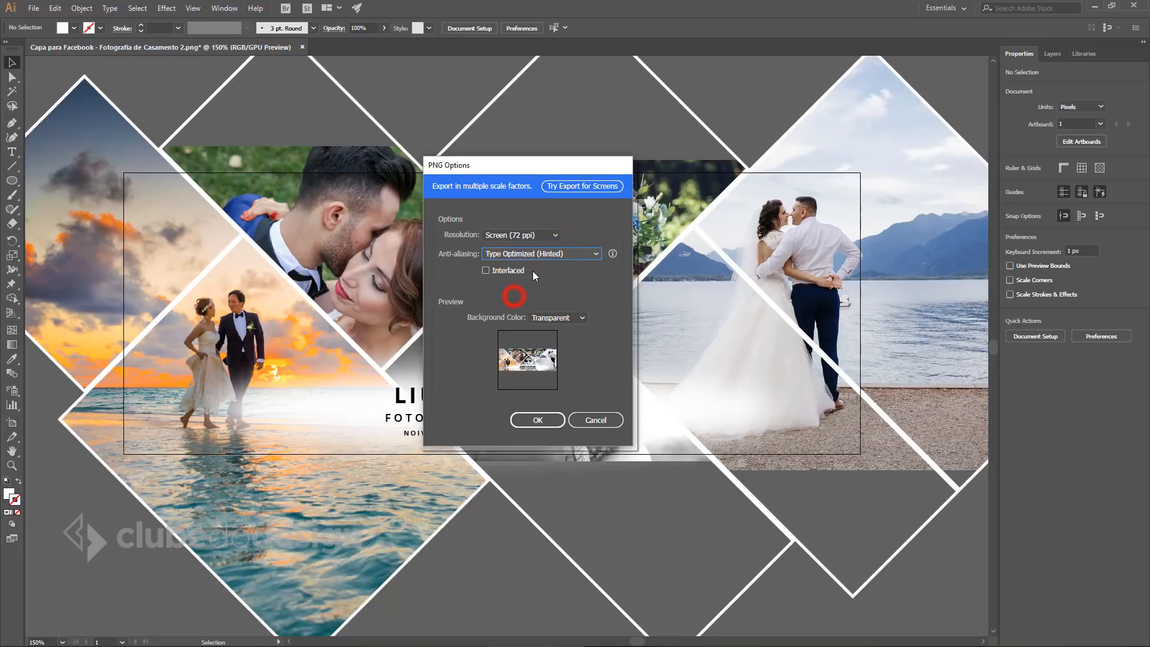
left_click(504, 255)
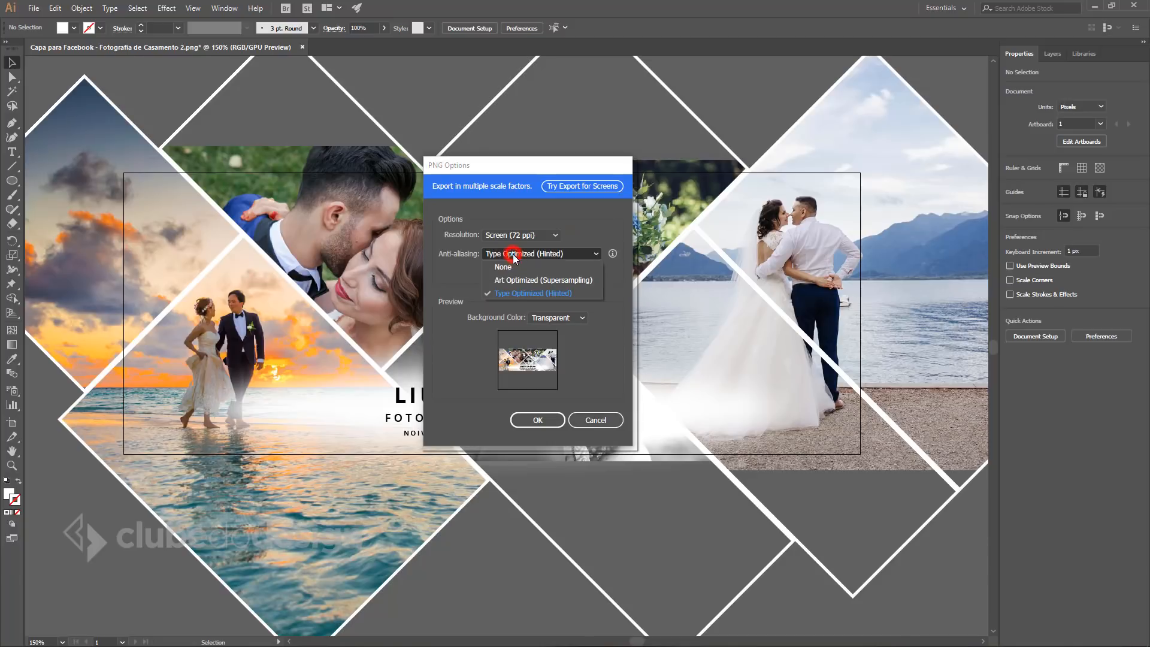
left_click(512, 294)
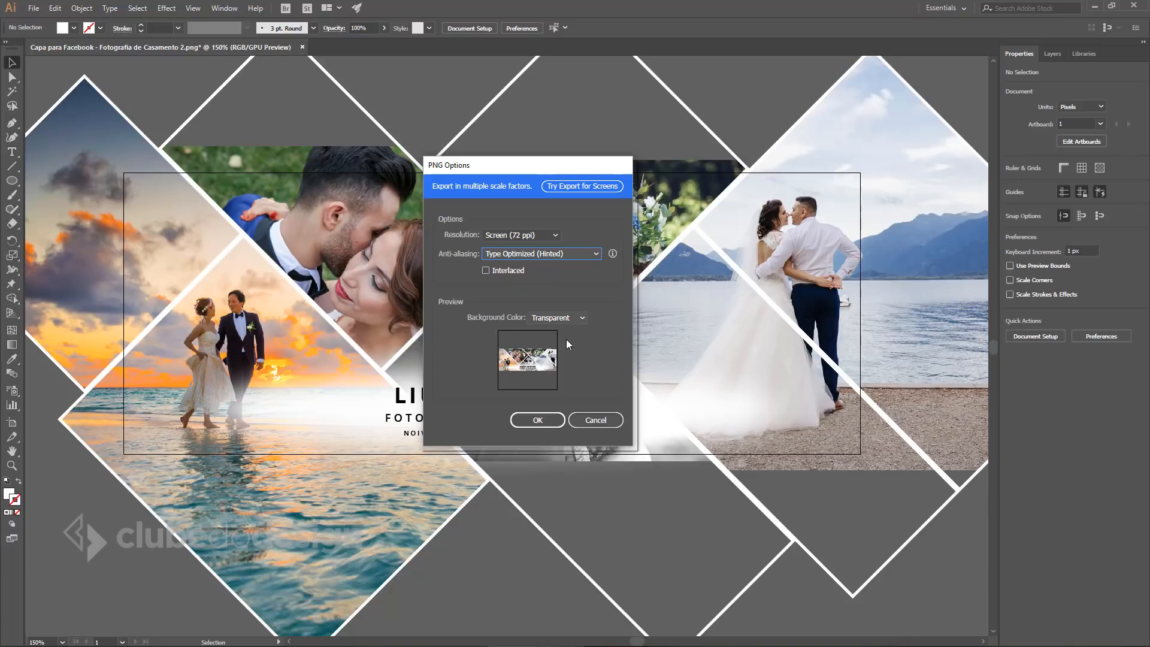
left_click(534, 419)
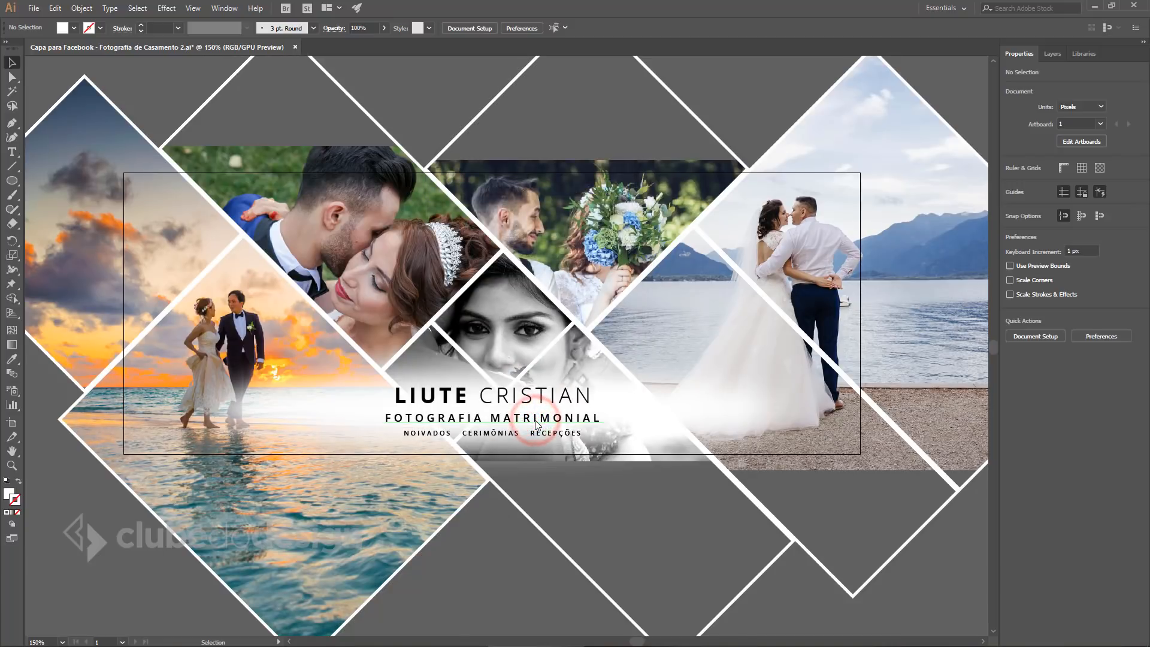
Open the exported cover PNG in Photos and compare it with the neighbouring images.
key("alt+Tab")
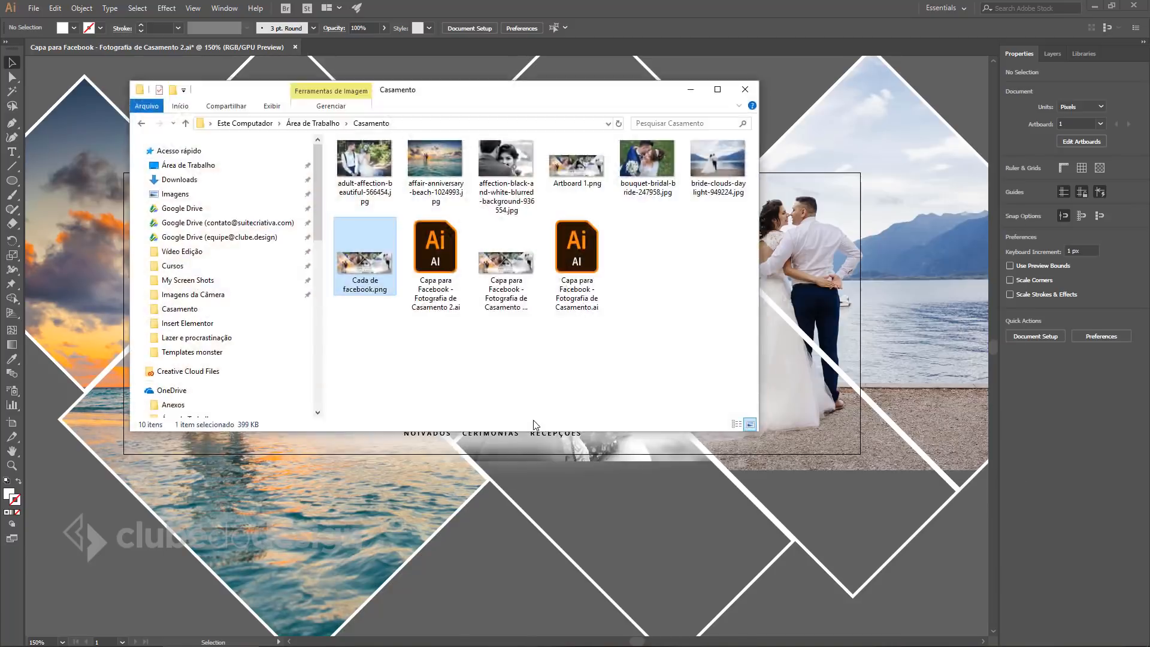
left_click(511, 274)
double_click(510, 274)
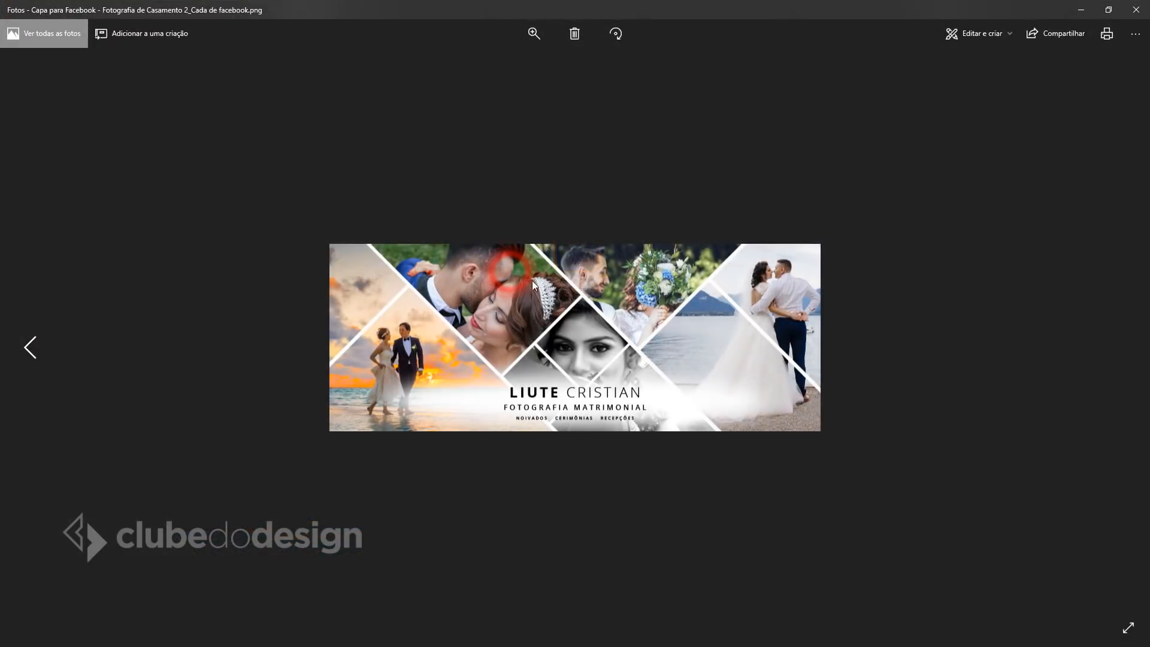
left_click(29, 346)
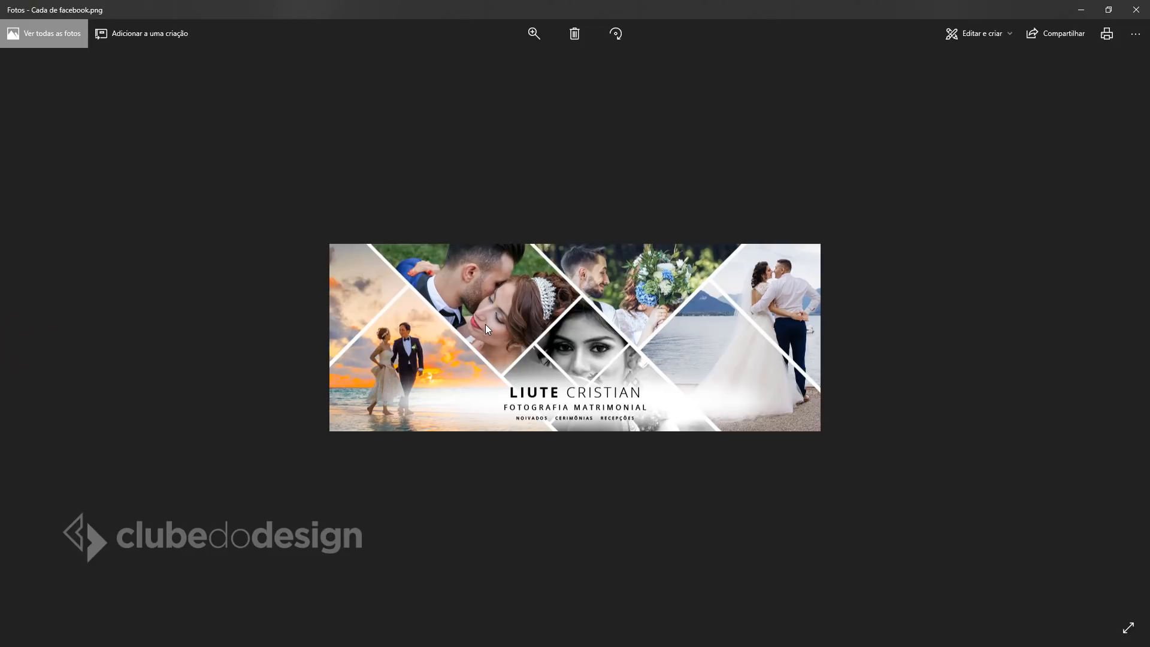
left_click(1117, 348)
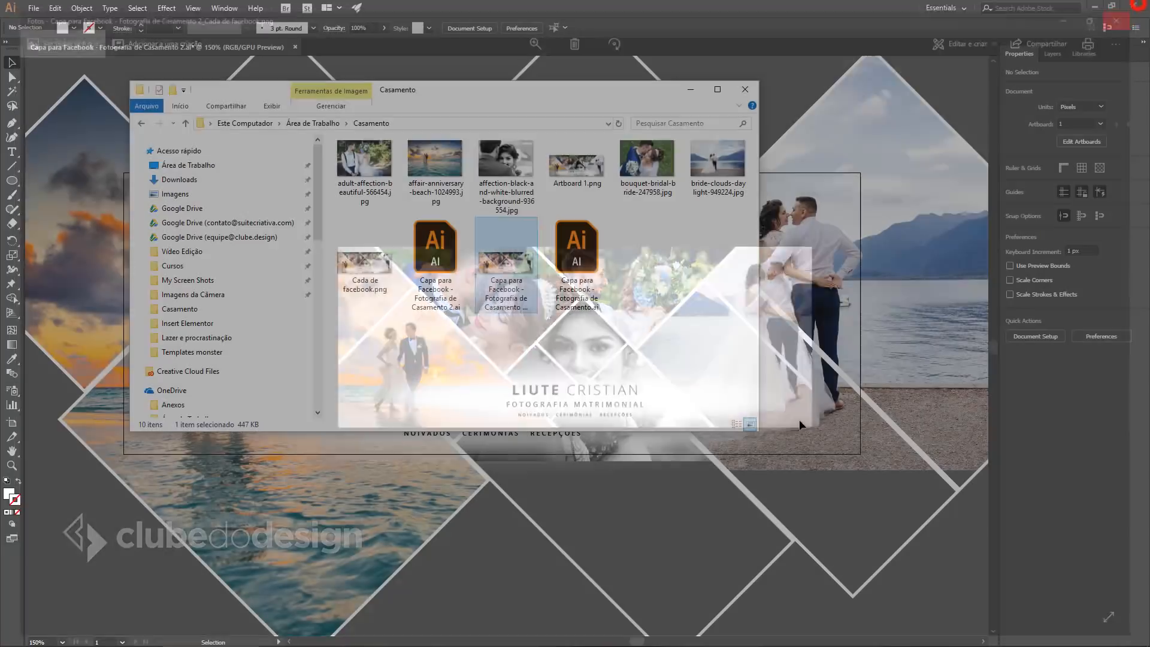
key("alt+Tab")
key("Tab")
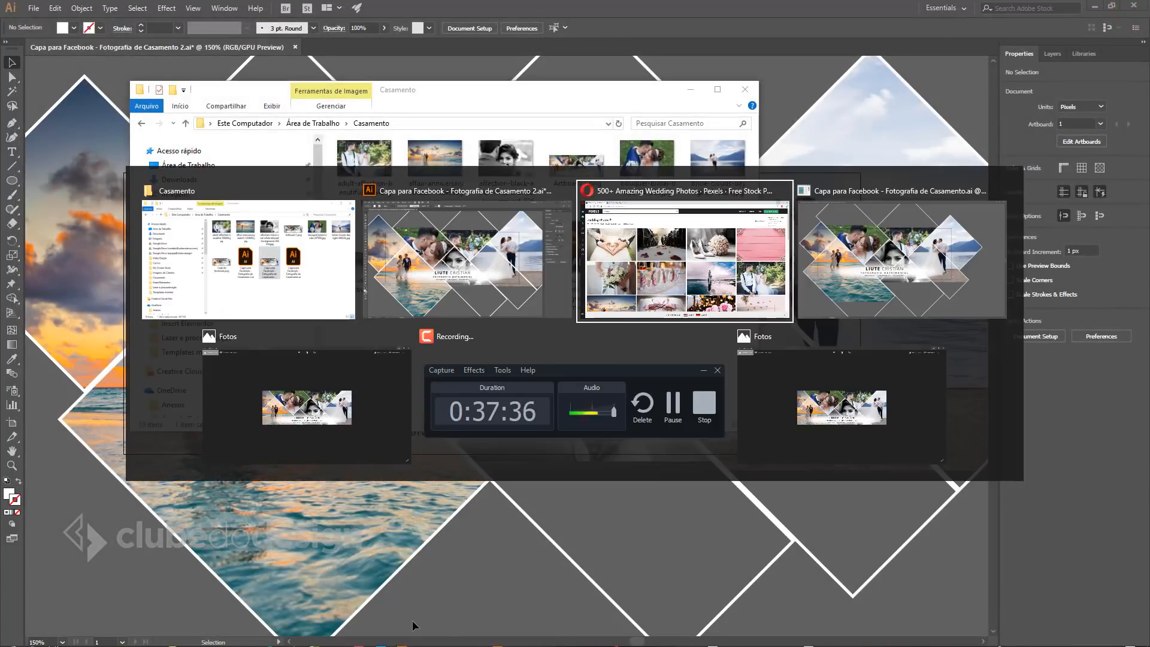
Upload the exported wedding collage PNG as the Criativo Blog Facebook cover and save it.
key("alt+Tab")
key("alt+Tab")
key("alt+Tab")
key("alt+Tab")
key("alt+Tab")
key("alt+Tab")
key("alt+Tab")
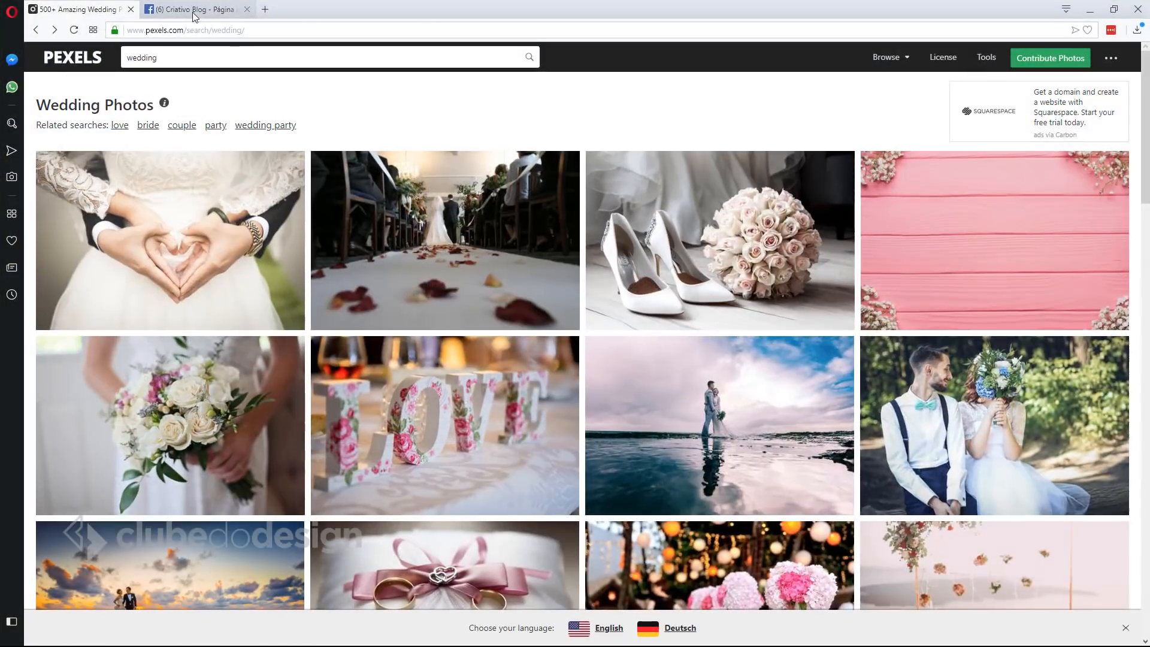
left_click(193, 12)
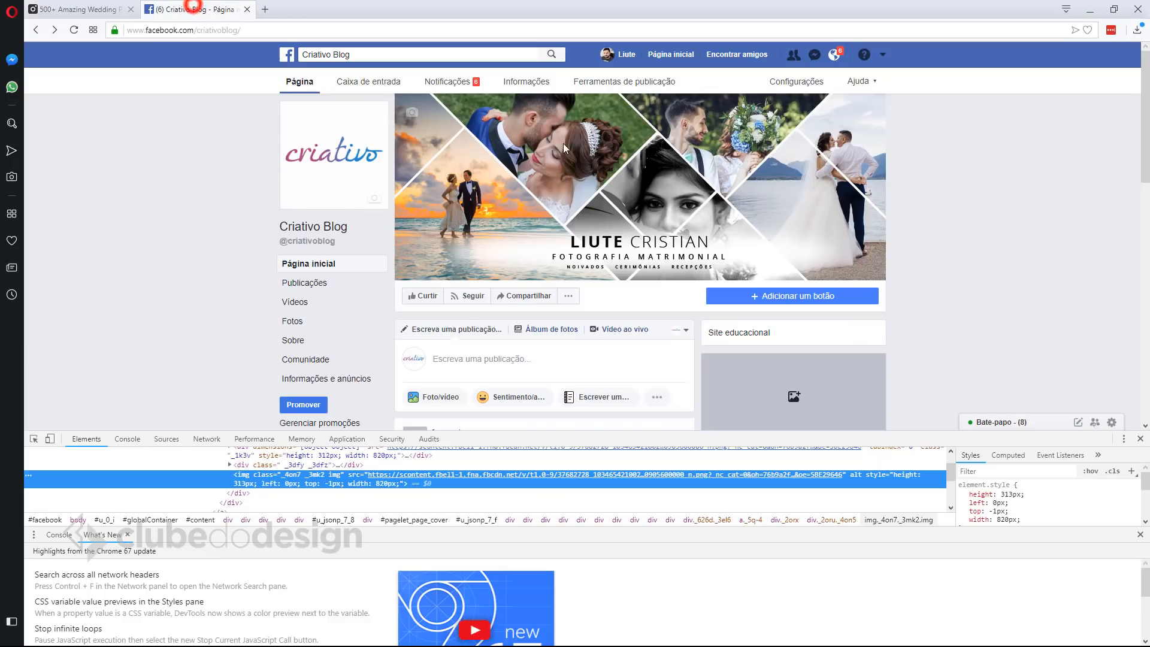
left_click(440, 112)
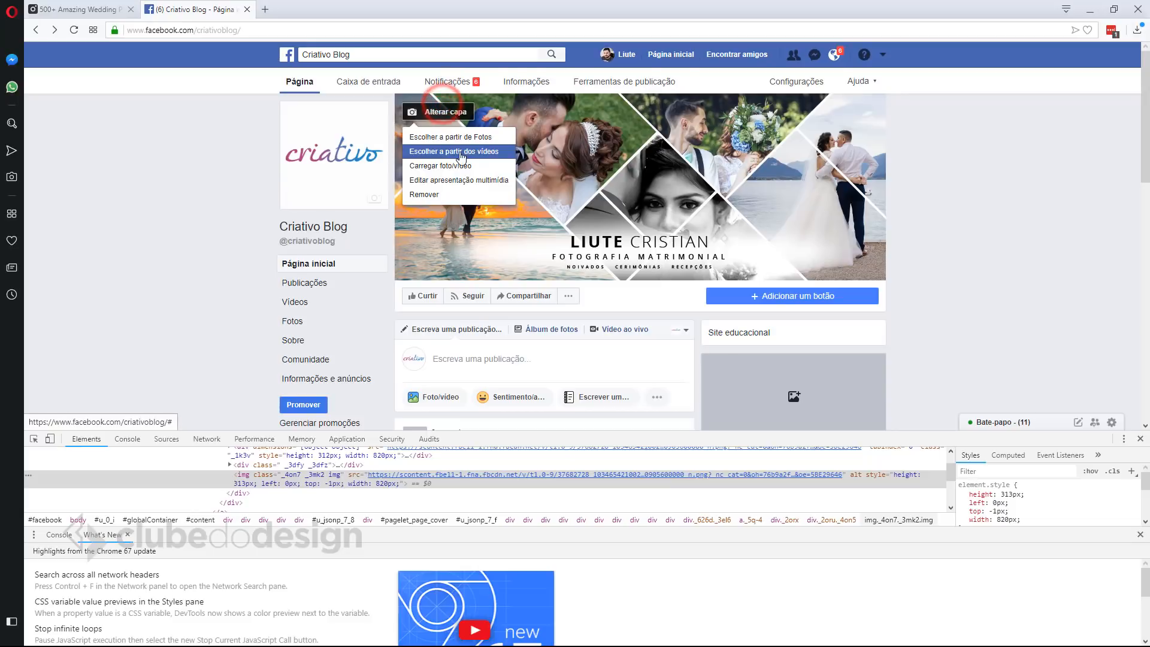
left_click(451, 167)
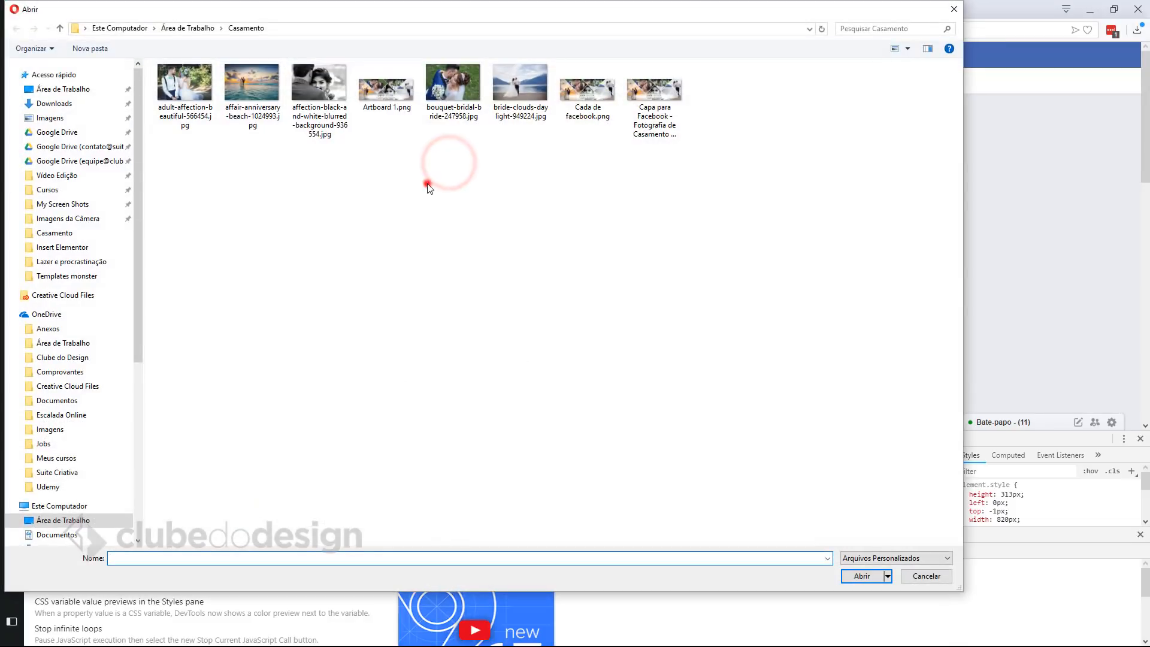
double_click(653, 89)
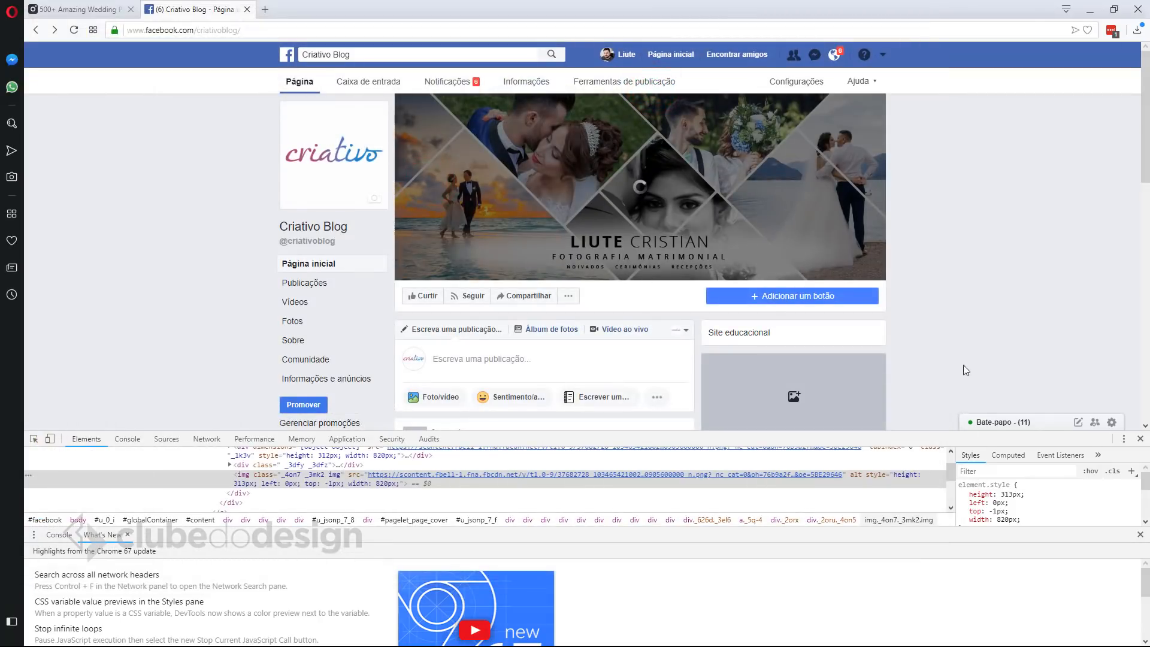
left_click(1140, 439)
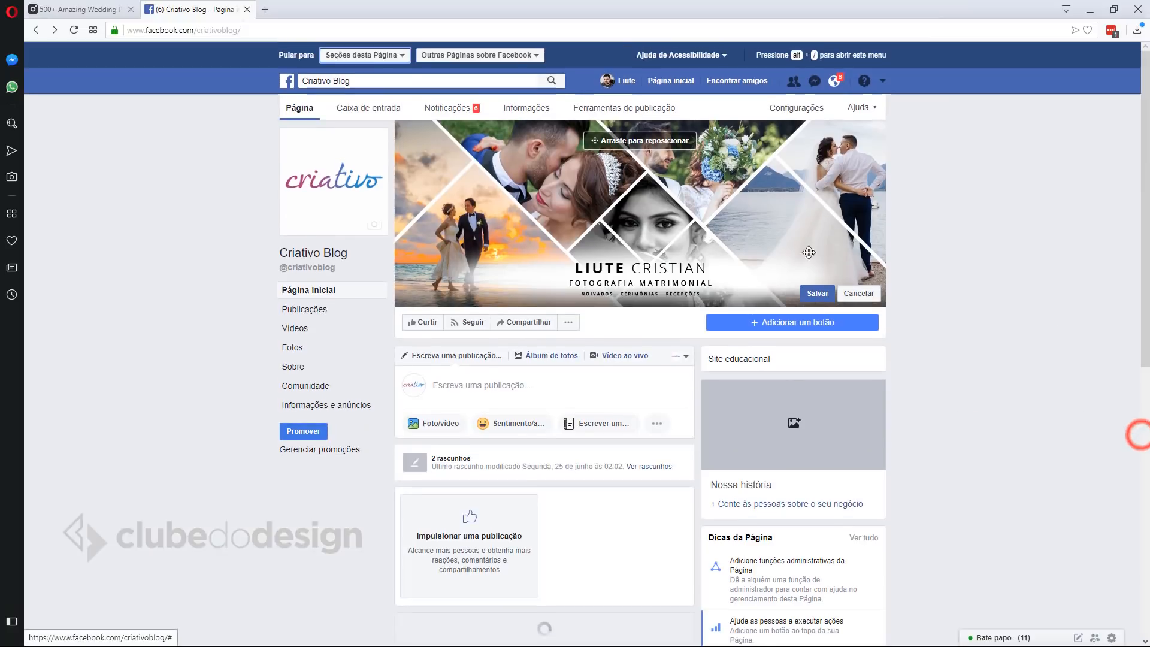
left_click(818, 293)
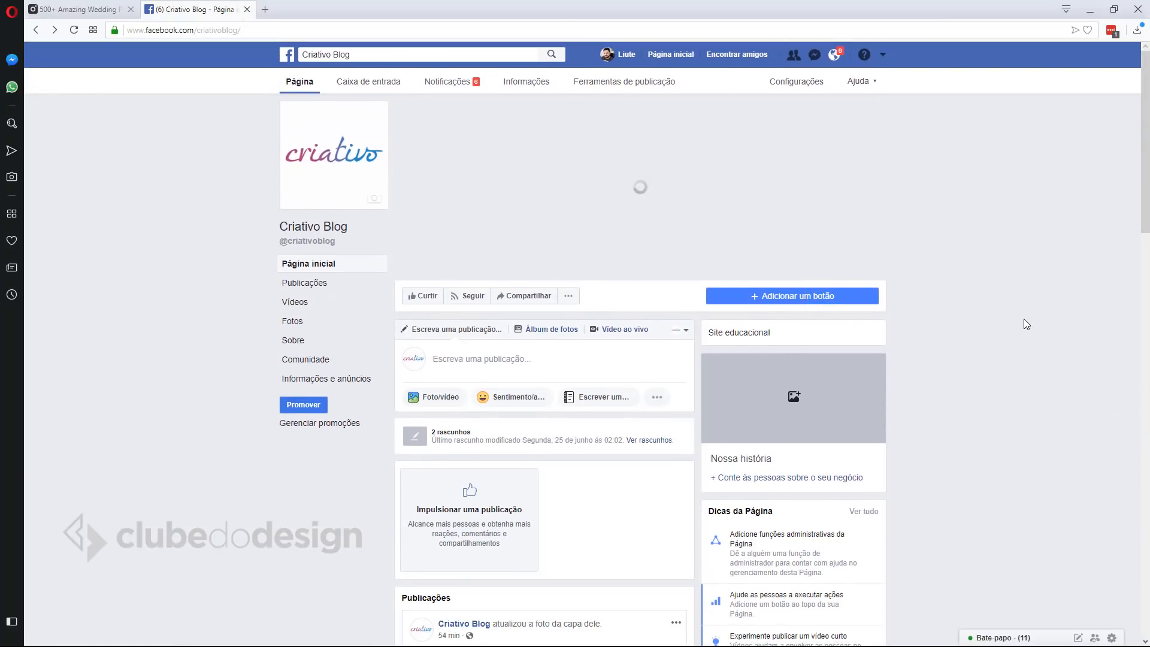